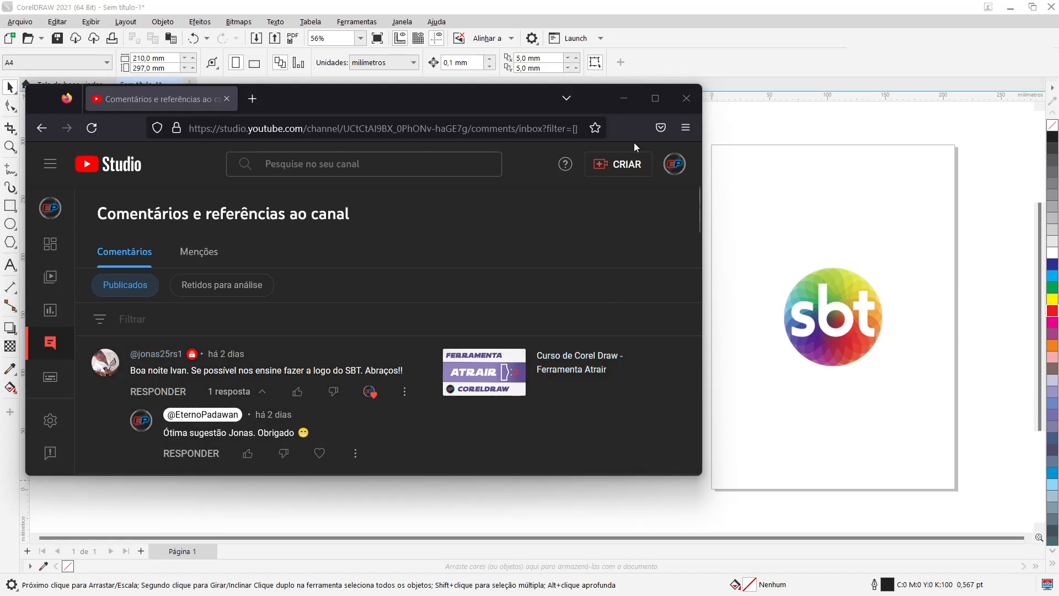
Step: Switch from the browser to CorelDRAW and examine the SBT logo on the page up close
left_click(622, 99)
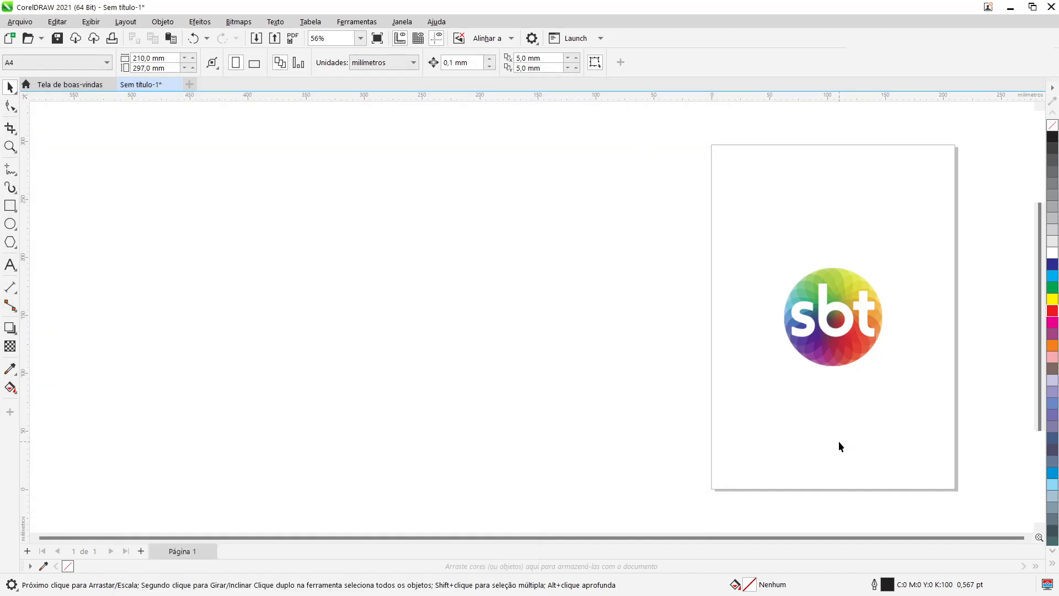
key("F4")
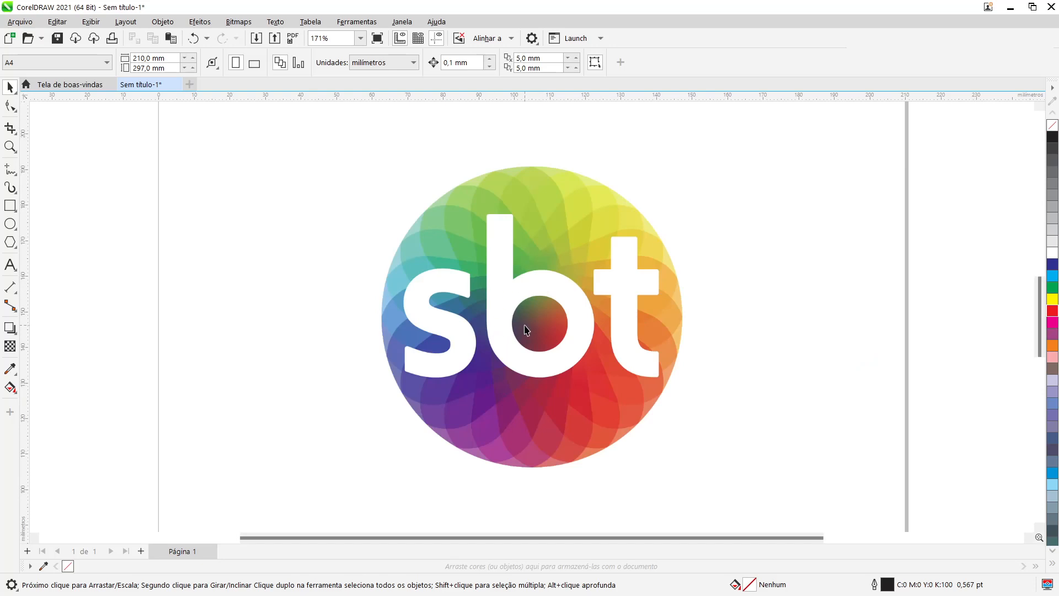
scroll(540, 330, "up", 1)
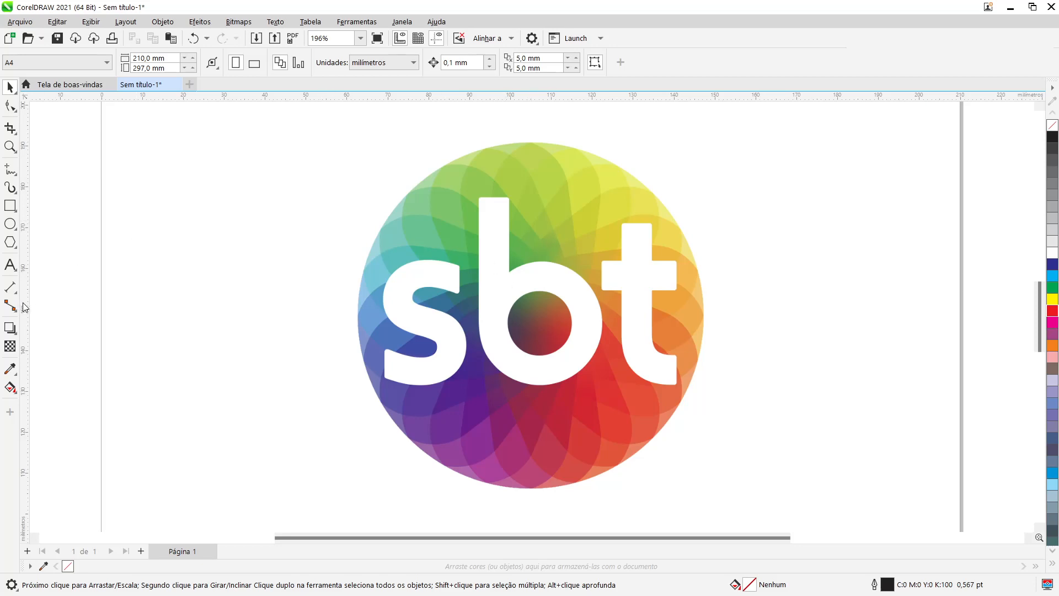
Step: Place a vertical guideline between the s and b of the logo, tilt it to about 97°, and shift it slightly right along a petal edge
left_click_drag(25, 307, 463, 215)
left_click(463, 130)
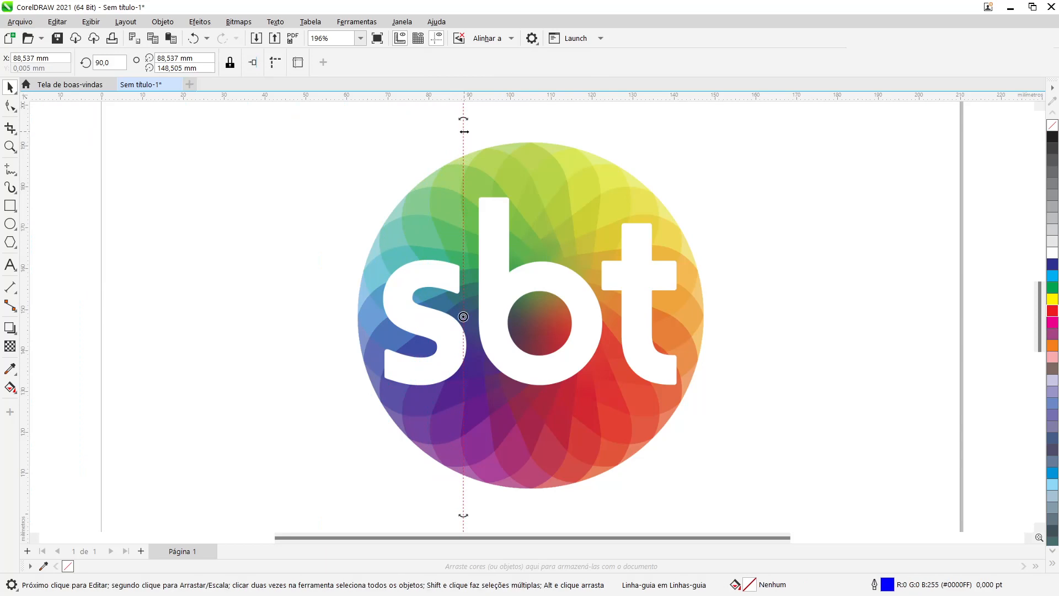
left_click_drag(462, 120, 439, 120)
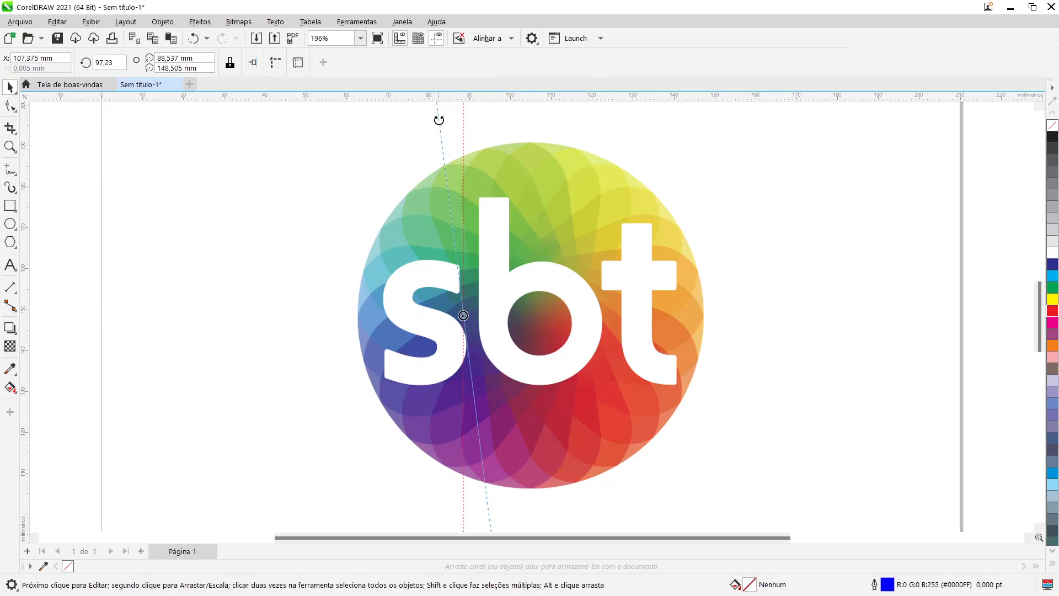
left_click_drag(438, 120, 439, 120)
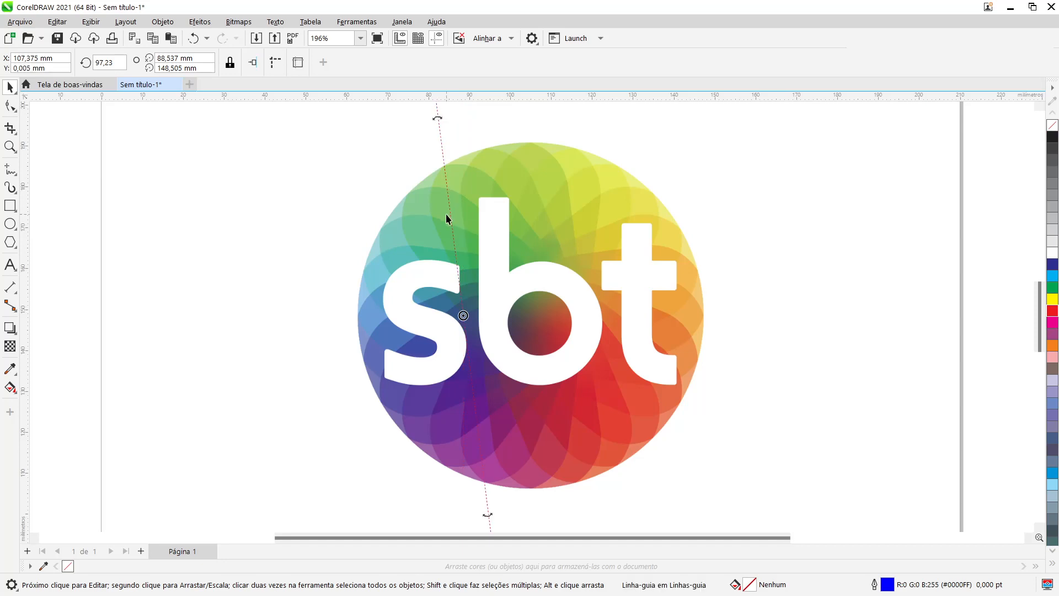
left_click_drag(453, 214, 461, 212)
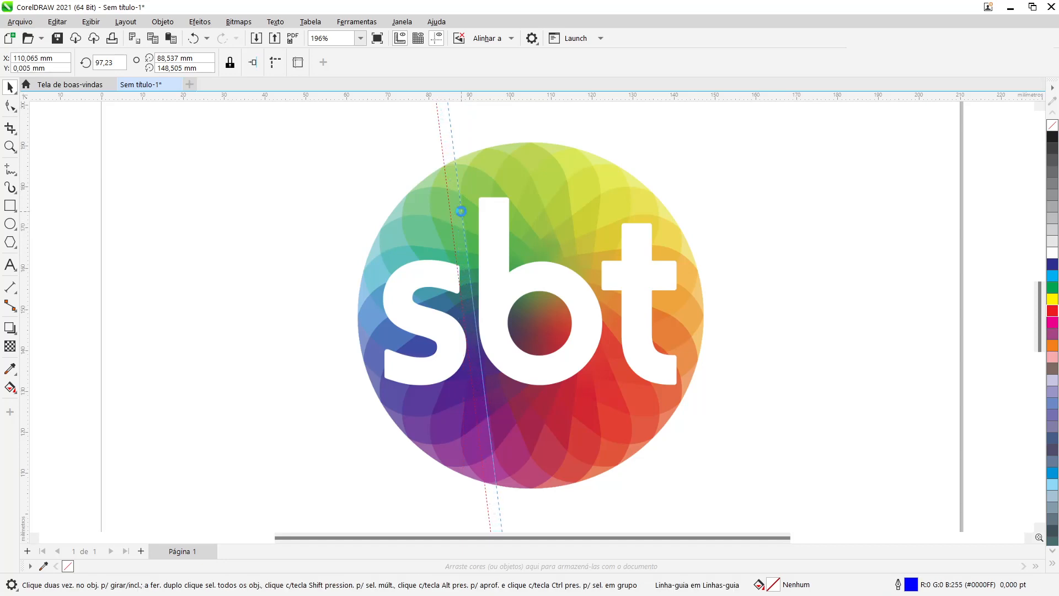
Step: Examine how the petal edges follow the tilted guideline from the logo's upper rim to its lower rim
scroll(452, 183, "up", 3)
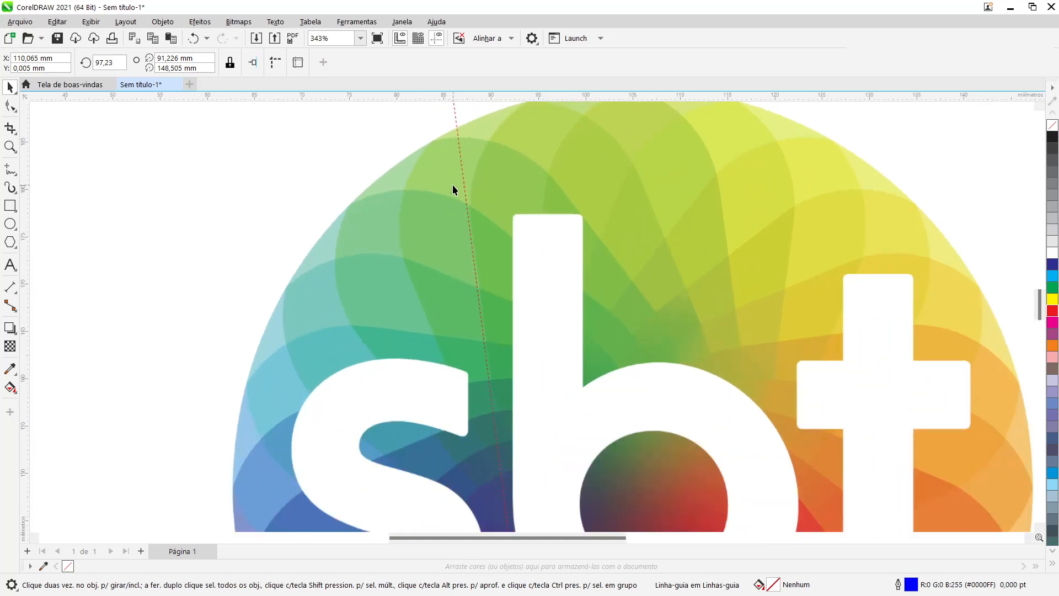
scroll(519, 193, "up", 1)
scroll(521, 202, "up", 3)
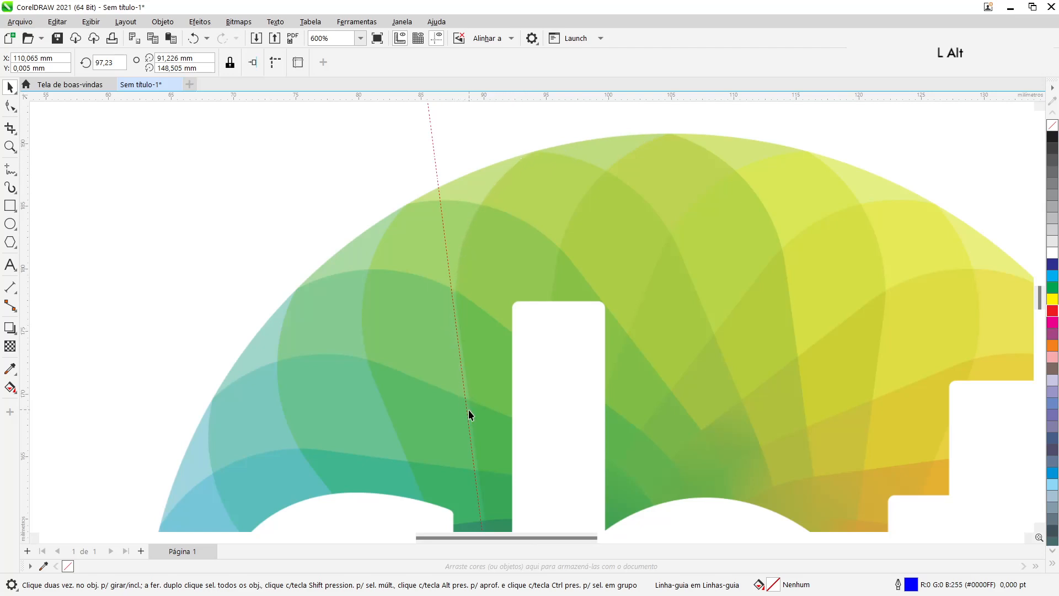
scroll(468, 410, "down", 5)
scroll(483, 422, "down", 4)
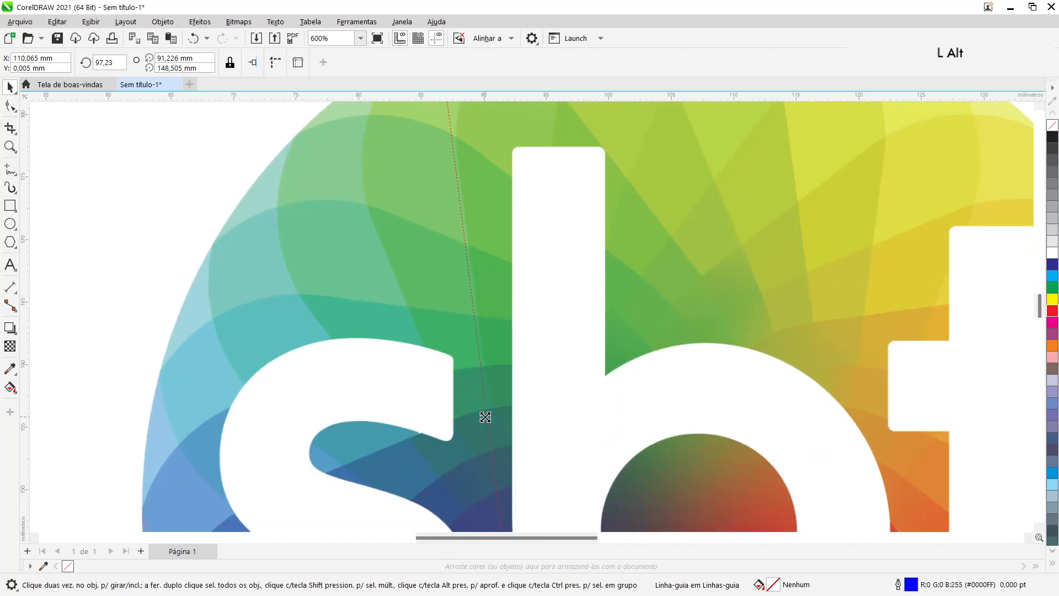
scroll(494, 425, "down", 2)
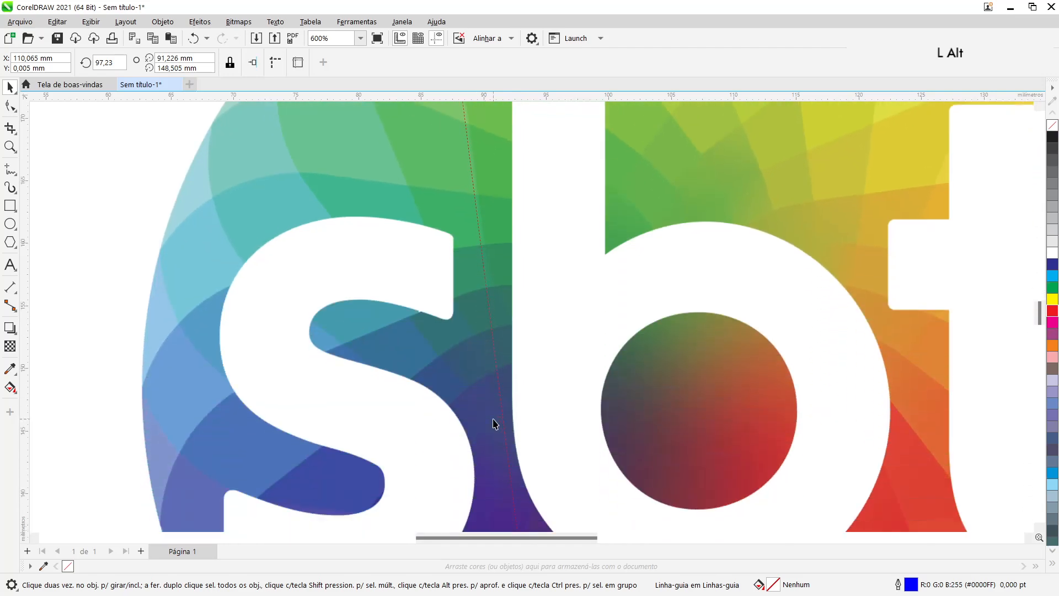
scroll(504, 397, "down", 2)
scroll(515, 404, "down", 6)
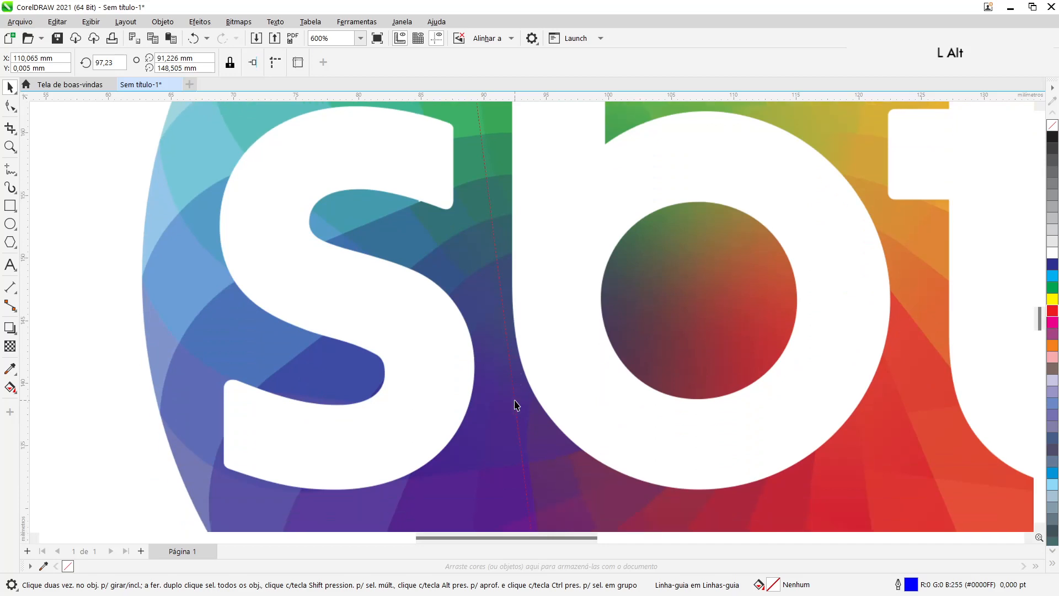
scroll(525, 412, "down", 6)
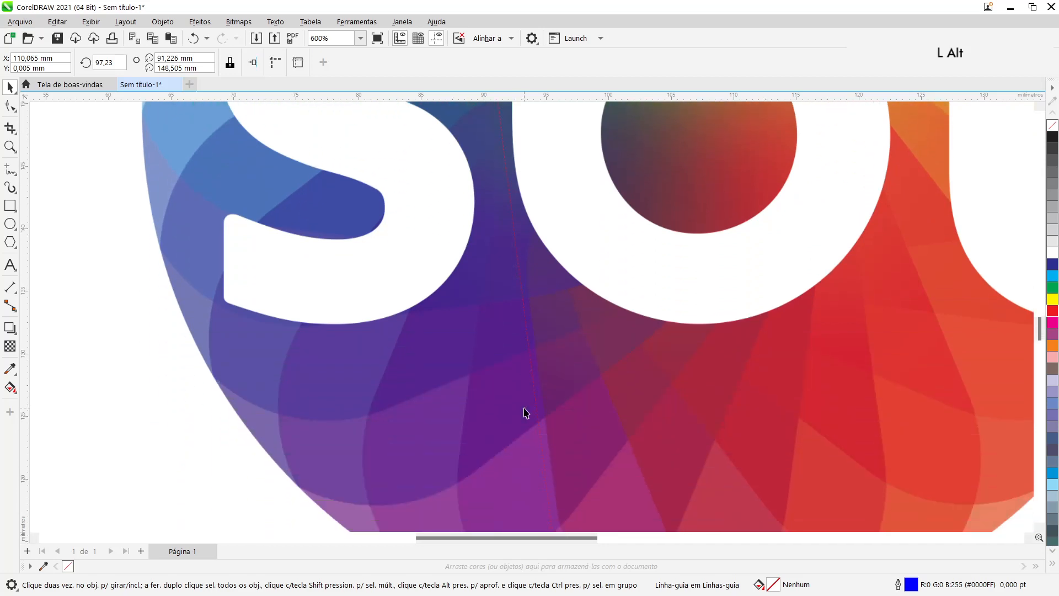
scroll(525, 411, "down", 1)
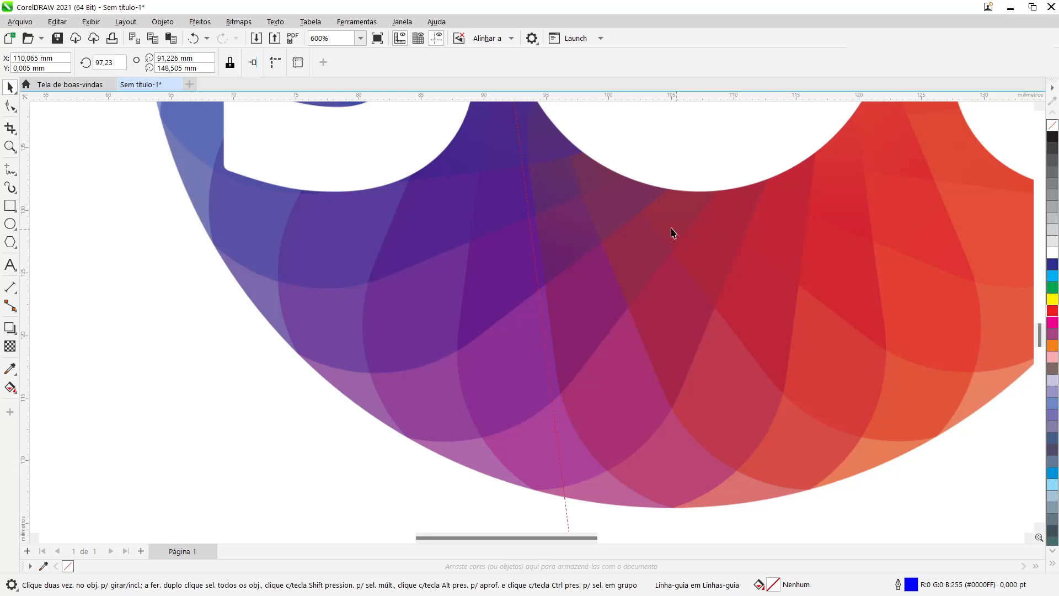
Step: Move the tilted guideline to the logo's right half, at about X 138 mm, and compare the petal edges along it
left_click_drag(558, 261, 881, 284)
left_click(941, 496)
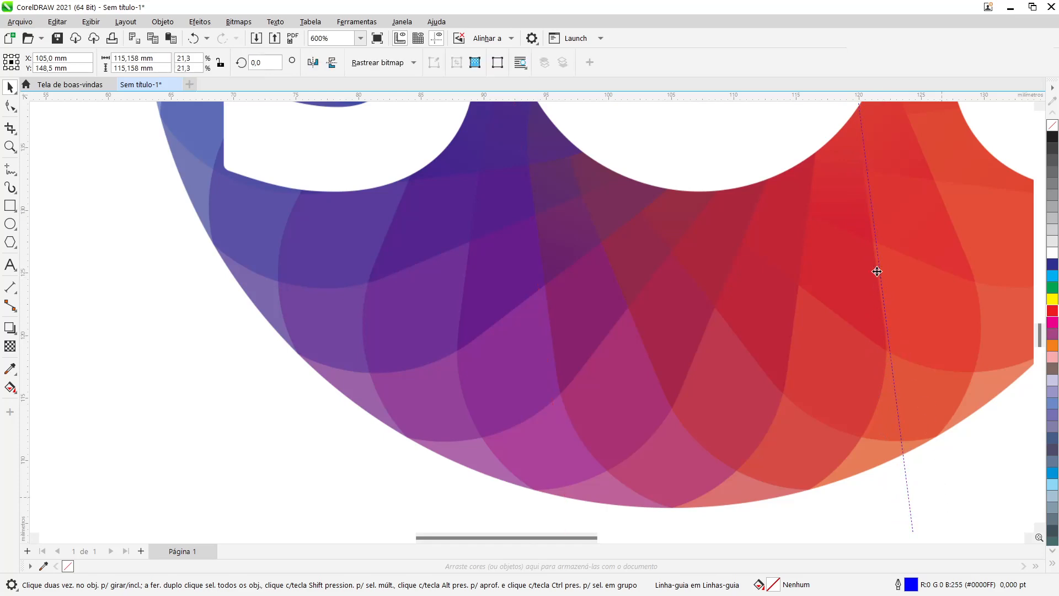
scroll(863, 195, "up", 5)
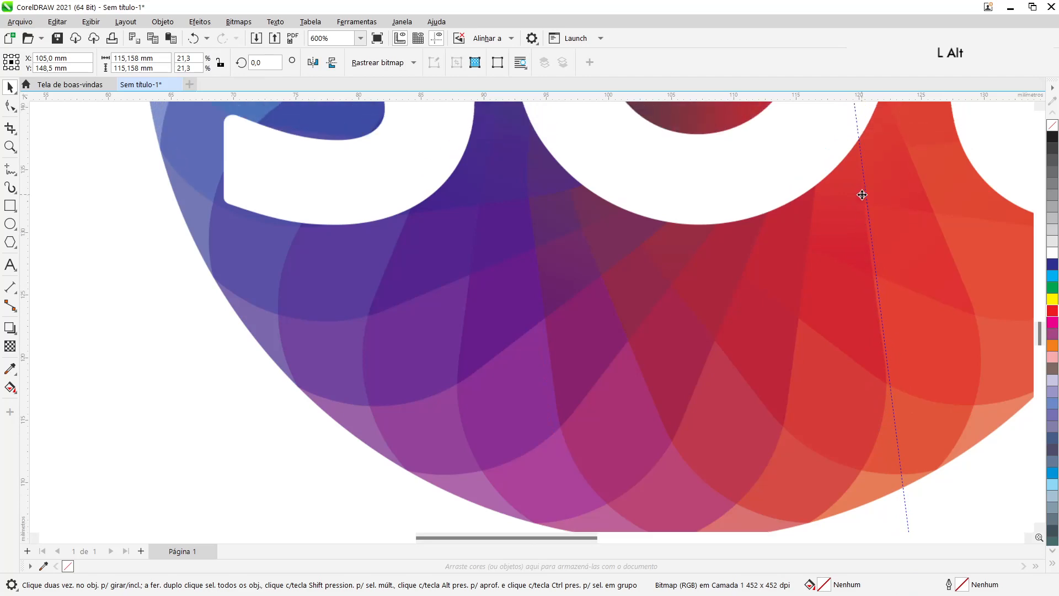
scroll(845, 195, "up", 5)
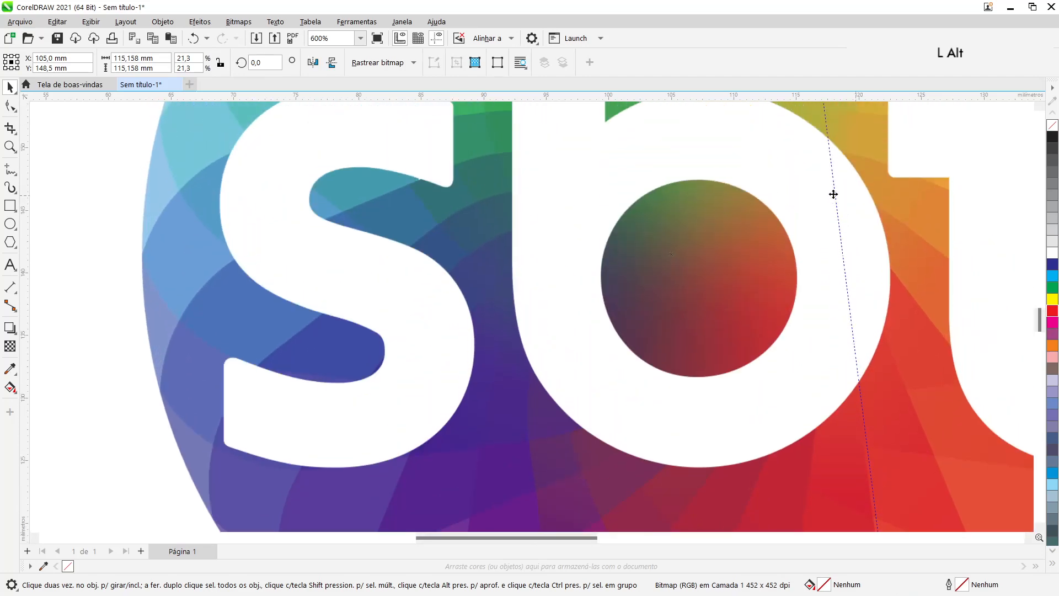
scroll(818, 215, "up", 4)
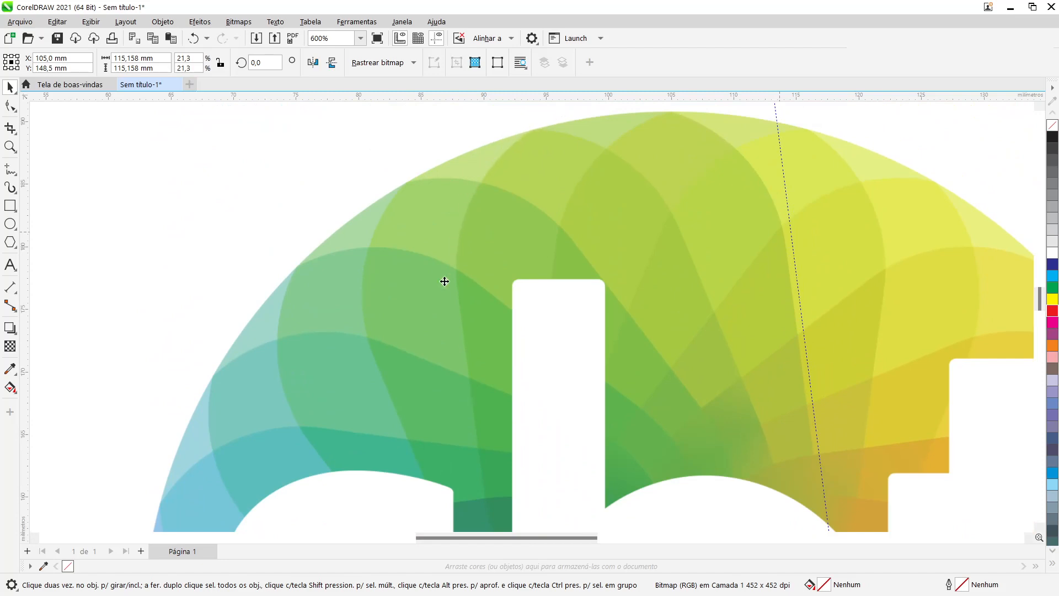
key("F4")
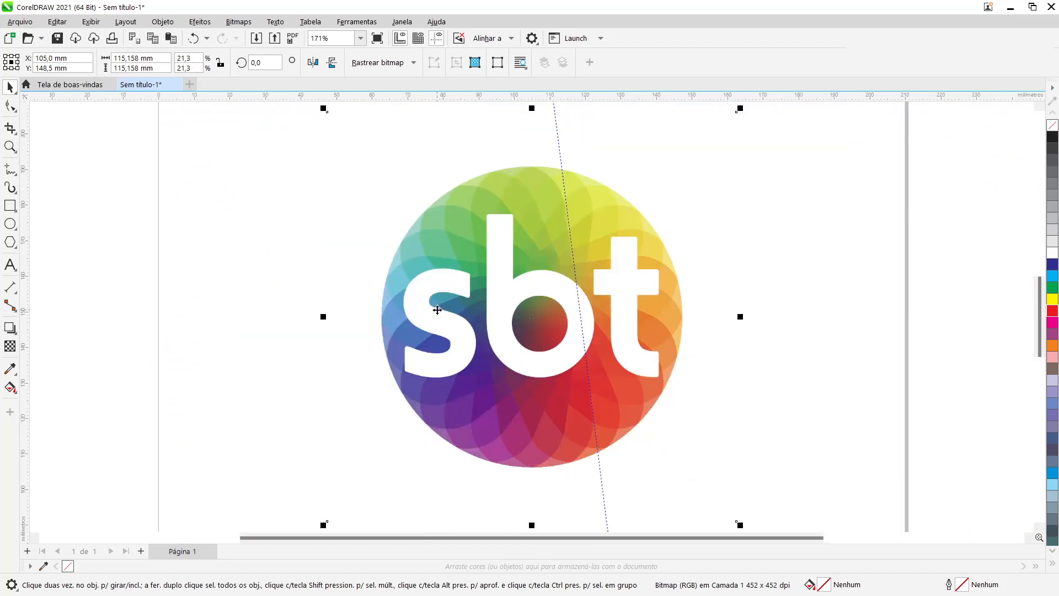
Step: Delete the tilted guideline crossing the logo
left_click(808, 168)
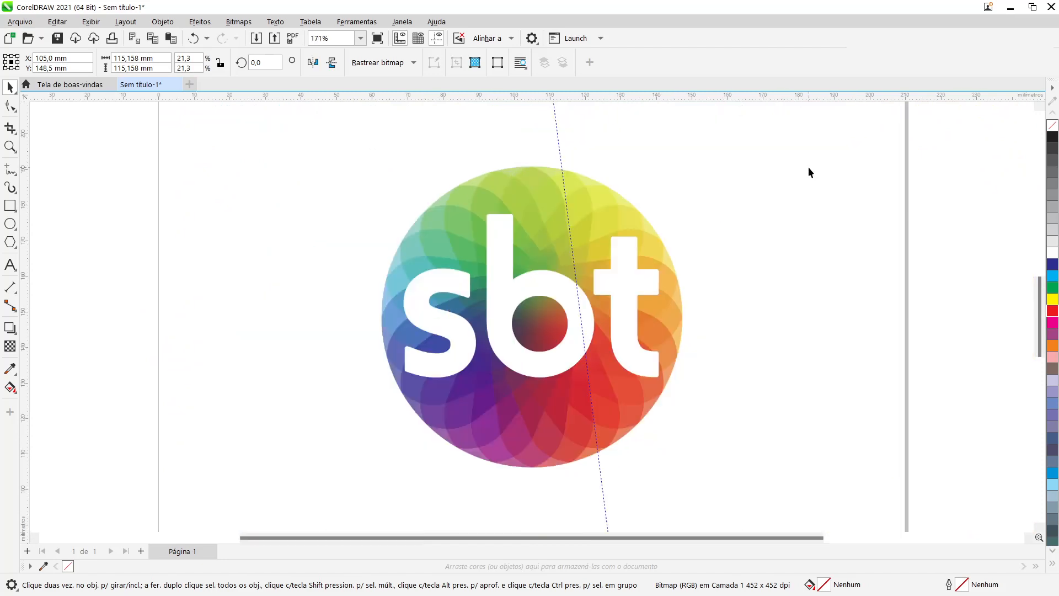
left_click(555, 113)
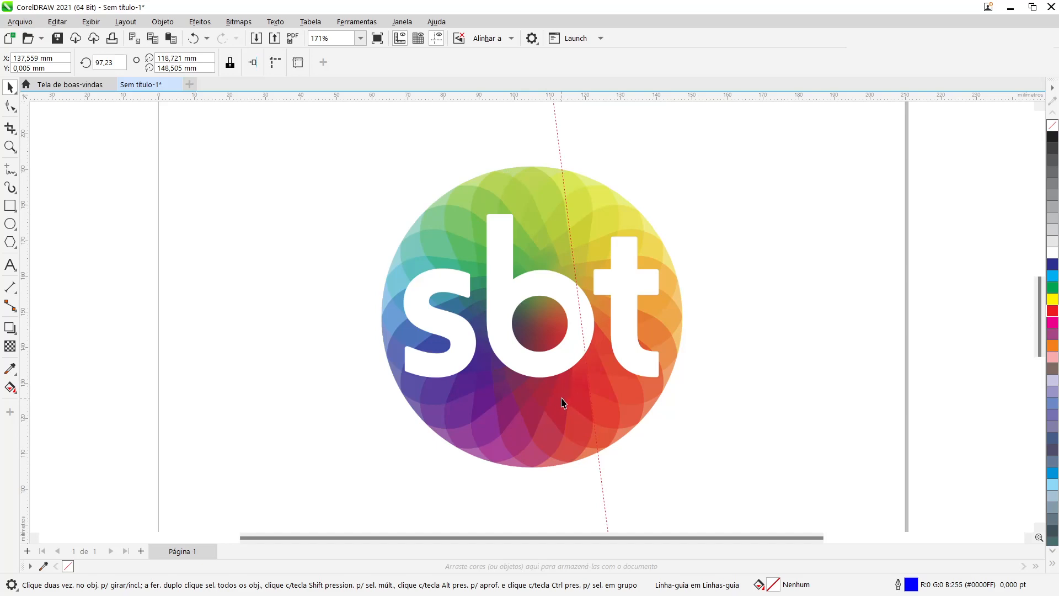
key("Delete")
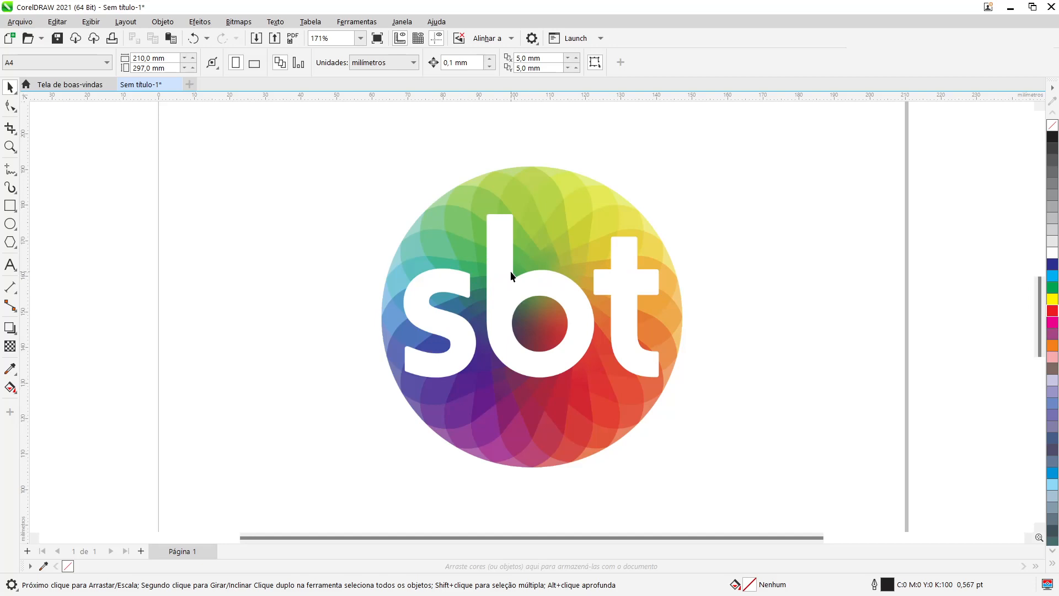
Step: Select the logo bitmap, calculate 360 ÷ 24 in the Windows Calculator, and return to the drawing
left_click(534, 229)
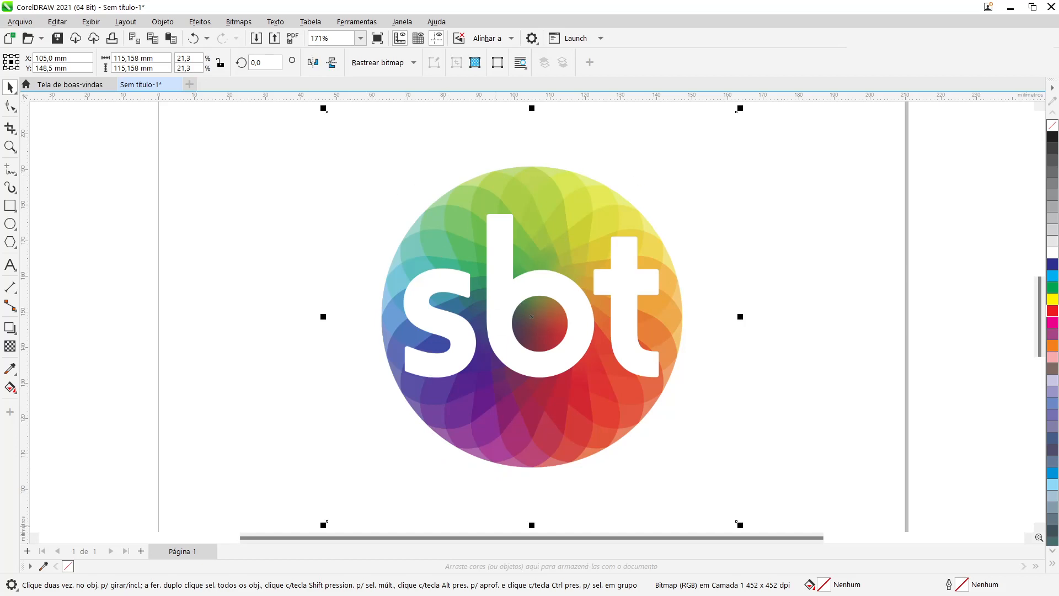
key("XF86Calculator")
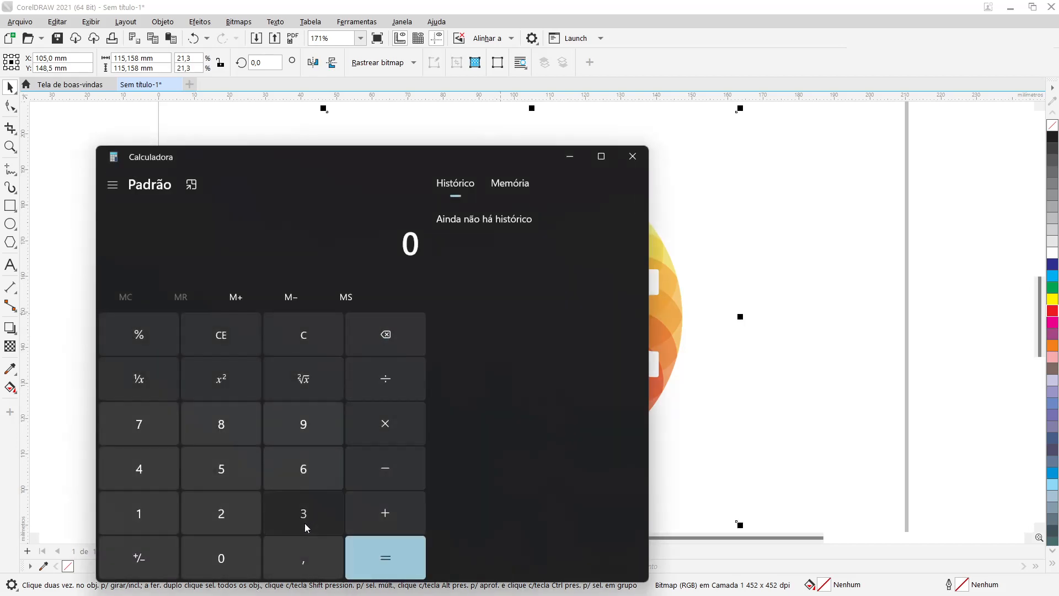
left_click(304, 521)
left_click(303, 468)
left_click(224, 551)
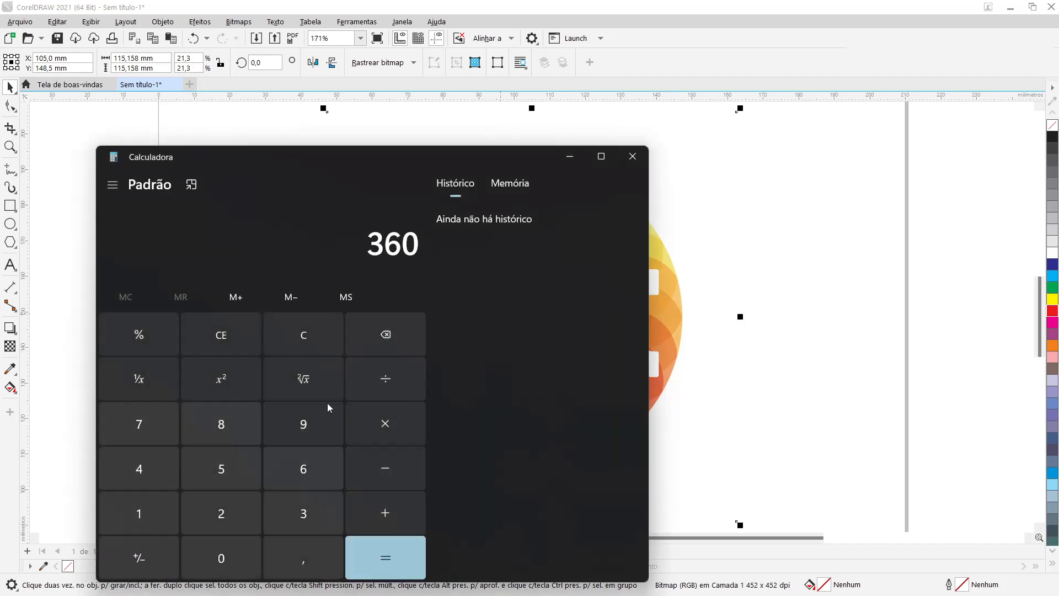
left_click(385, 378)
left_click(224, 522)
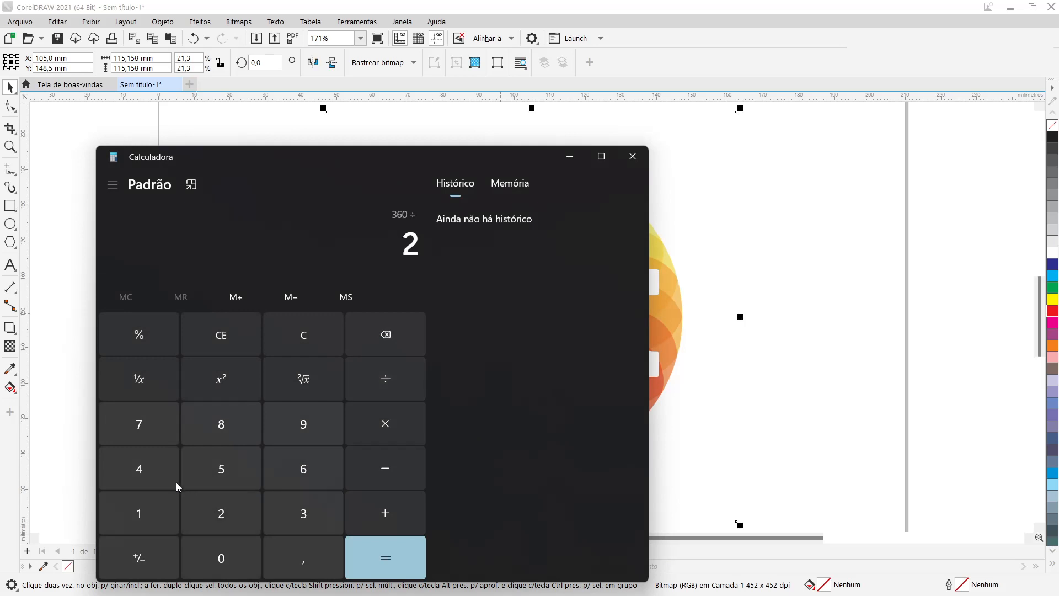
left_click(166, 478)
left_click(374, 558)
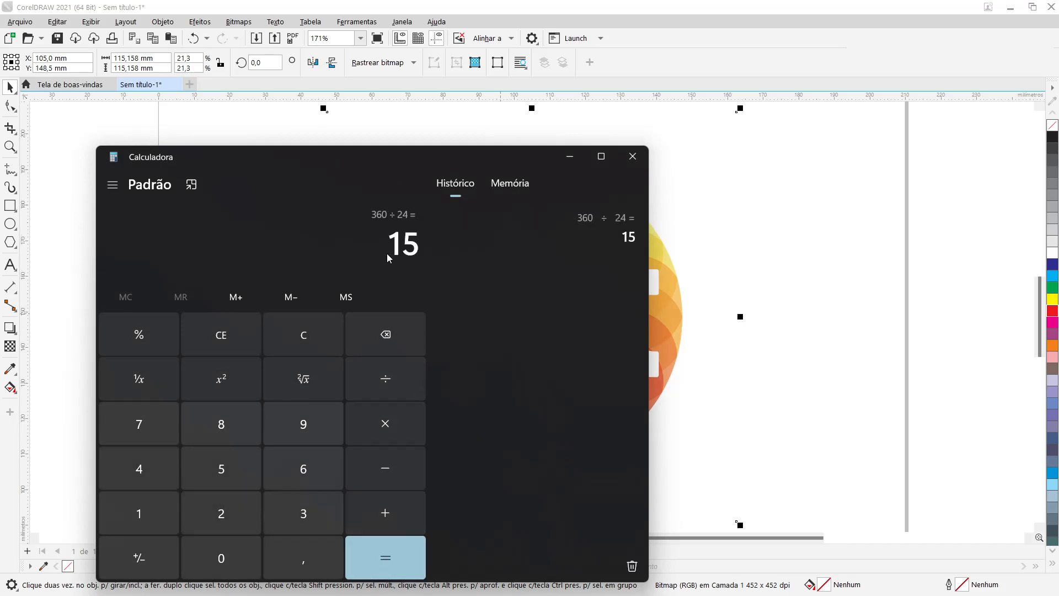
left_click(570, 159)
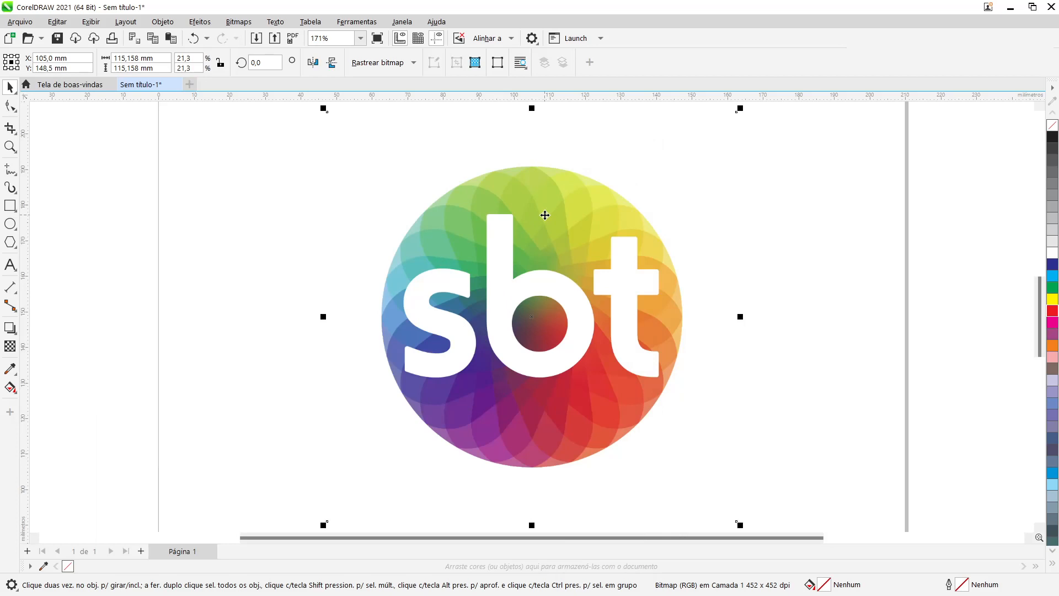
Step: Try rotating the logo bitmap by -15° and undo the rotation
left_click(261, 63)
type("-15")
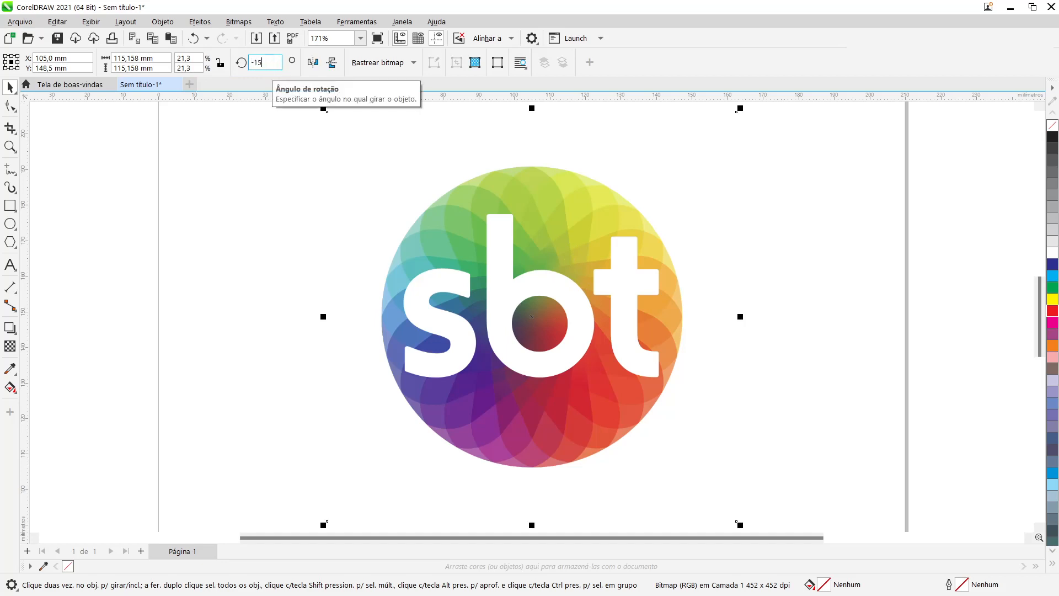
key("Return")
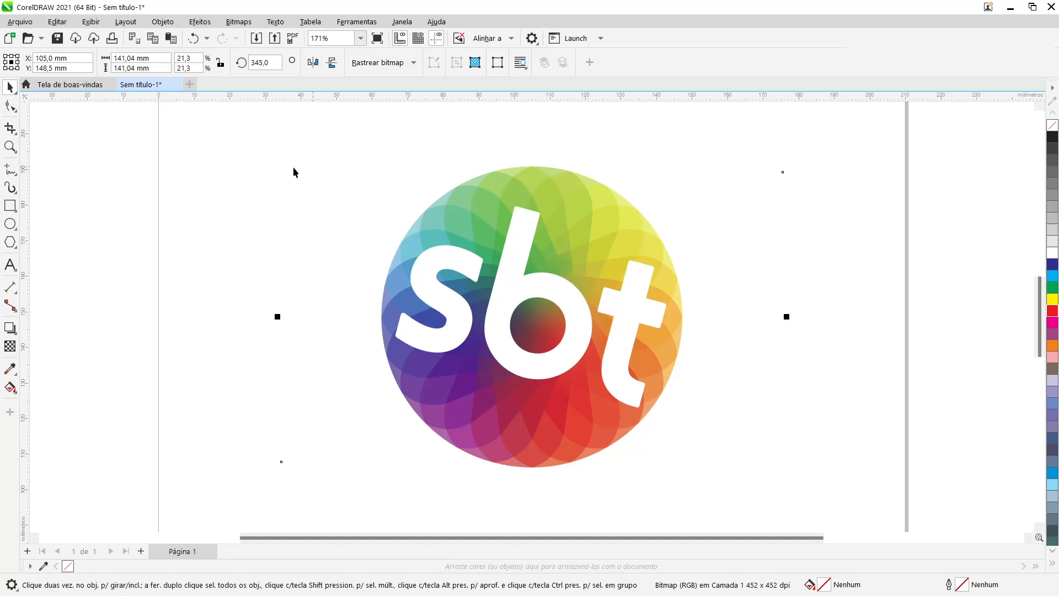
left_click(193, 39)
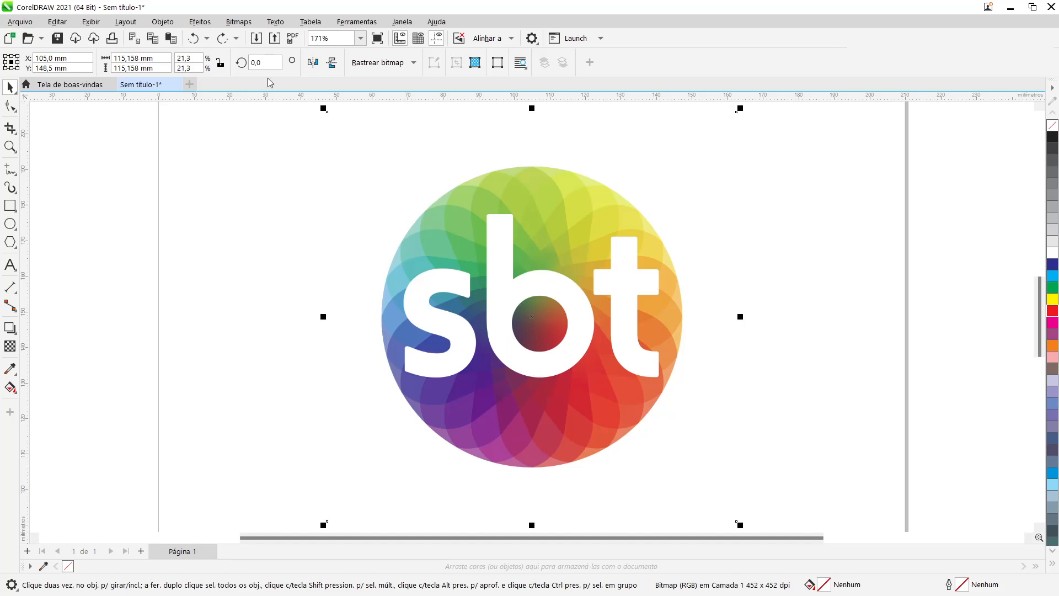
Step: Try rotating the logo bitmap freehand clockwise by about 7° around its center, and undo it
left_click(715, 181)
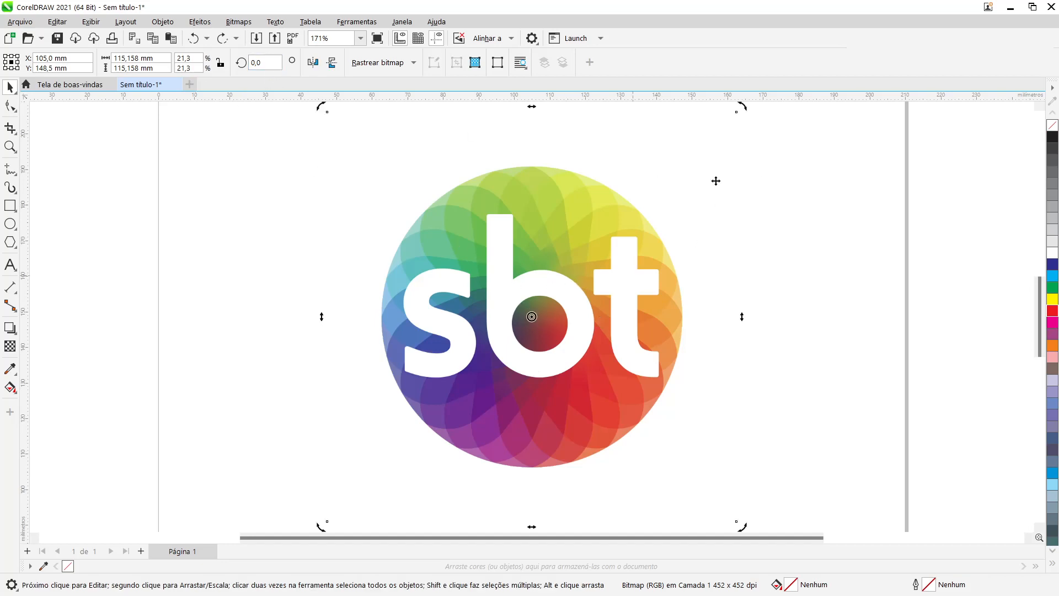
left_click_drag(742, 107, 771, 136)
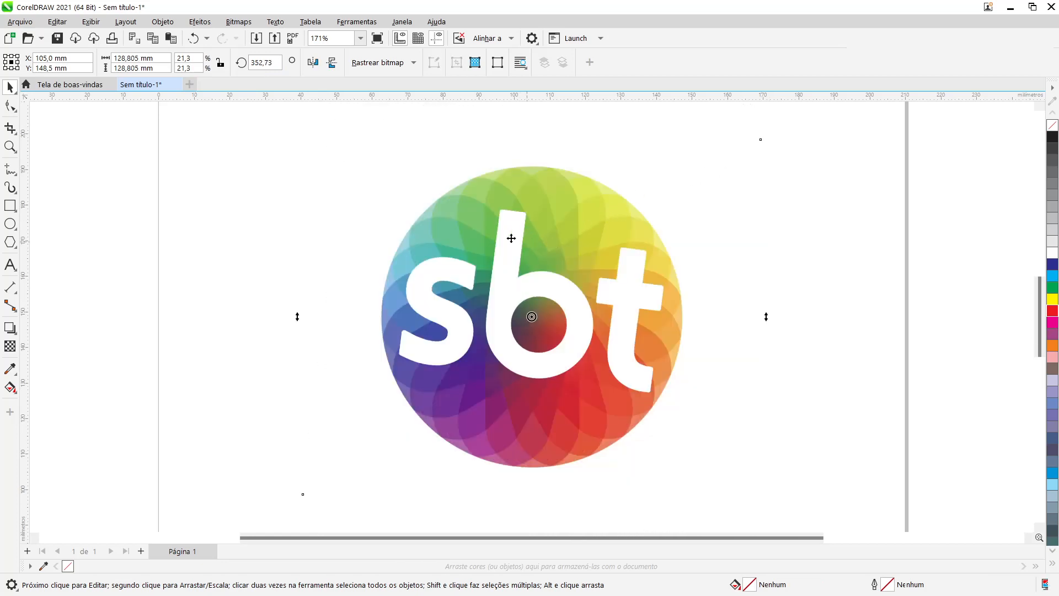
left_click(199, 40)
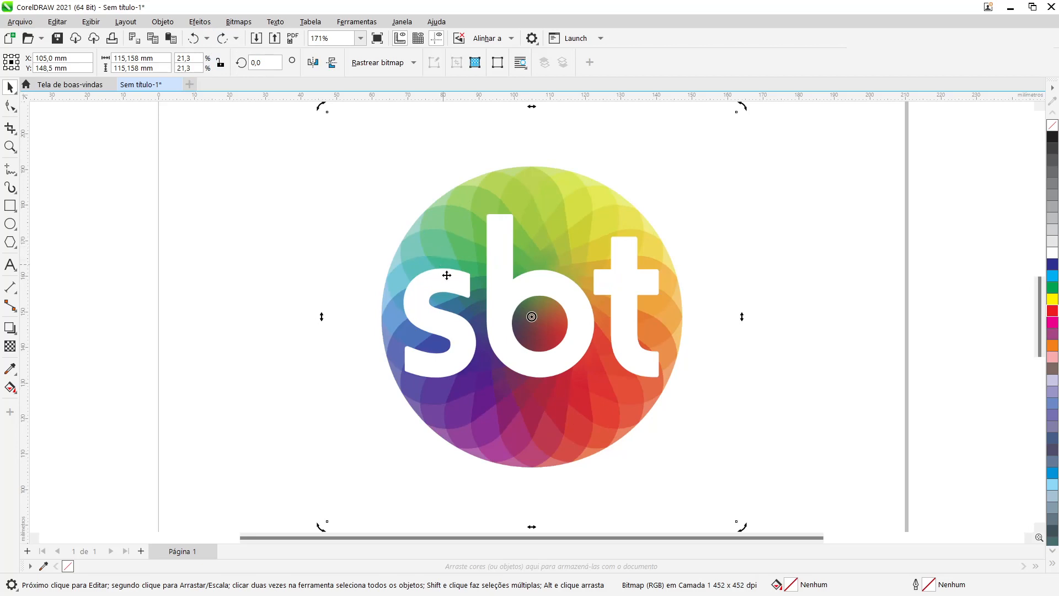
Step: Set the logo bitmap's rotation angle to -7.5°
left_click(264, 66)
type("-7,5")
key("Return")
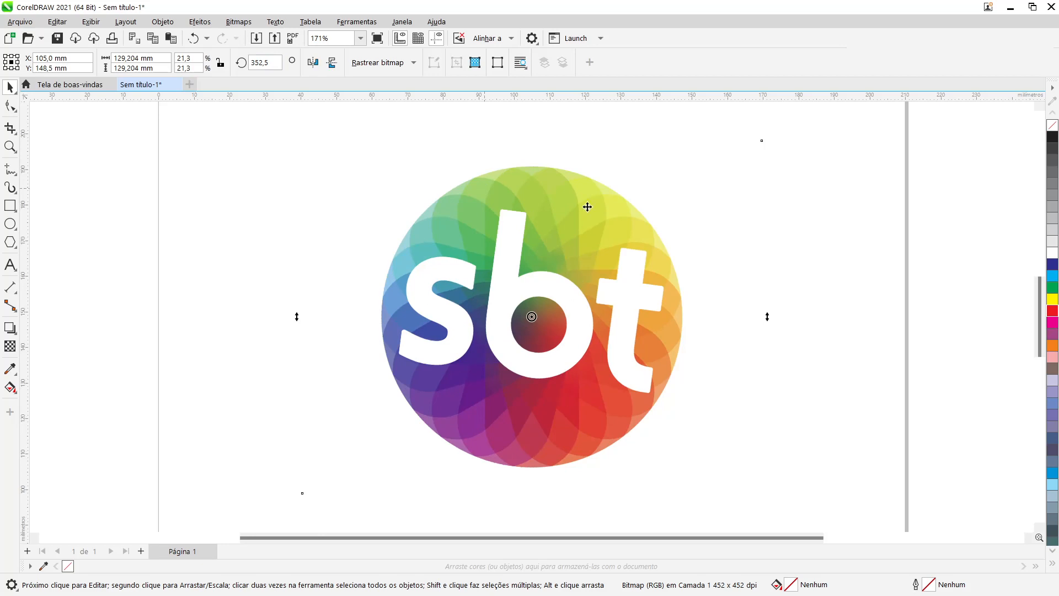
Step: Place a vertical guideline at about 91.6 mm along the left edge of the vertical petal and check its alignment down the logo
left_click(836, 257)
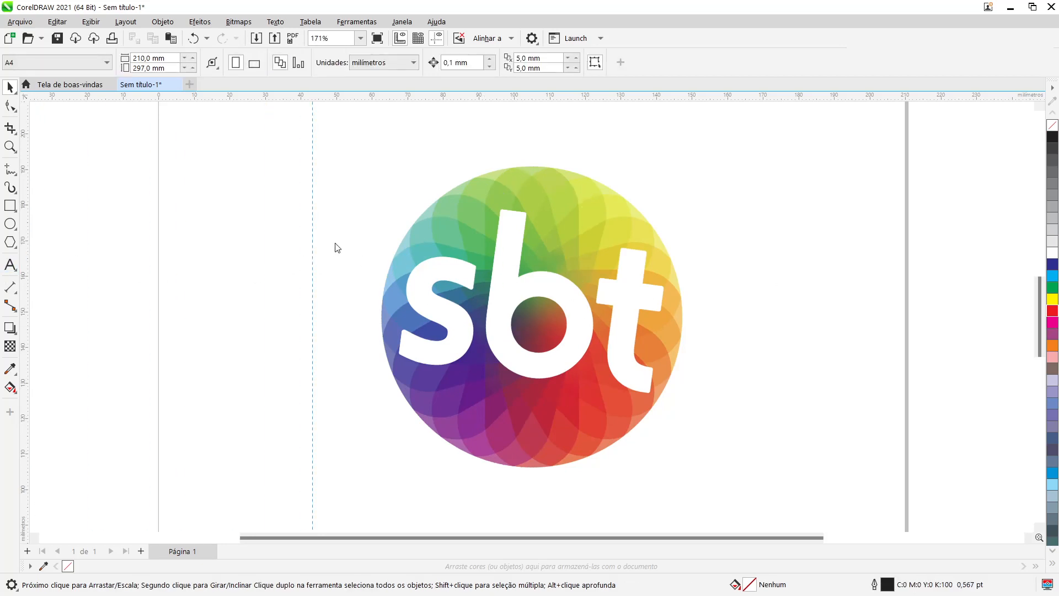
left_click_drag(444, 211, 484, 217)
scroll(484, 219, "up", 5)
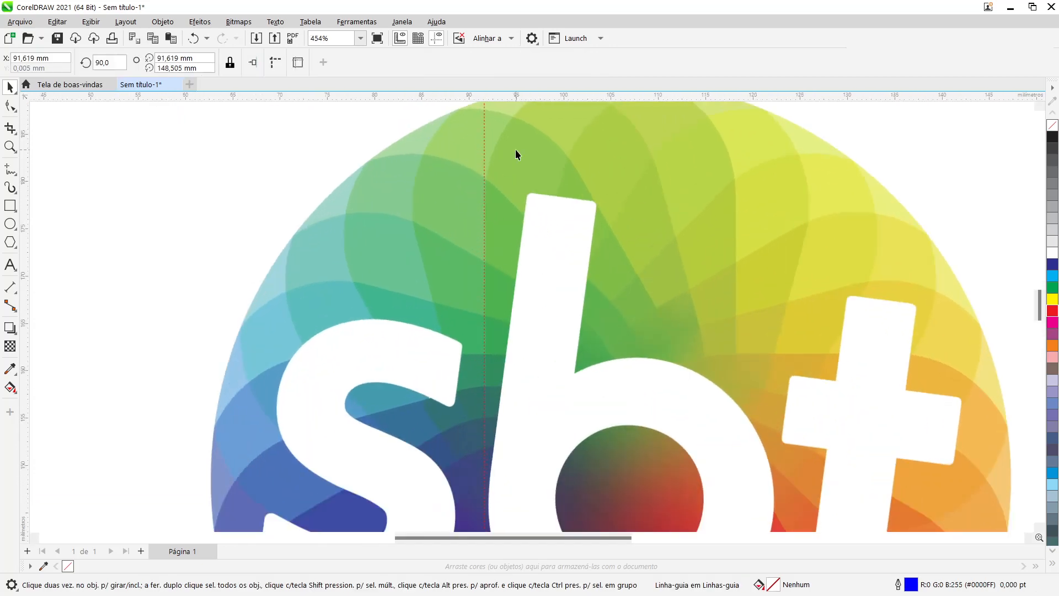
scroll(525, 163, "up", 2)
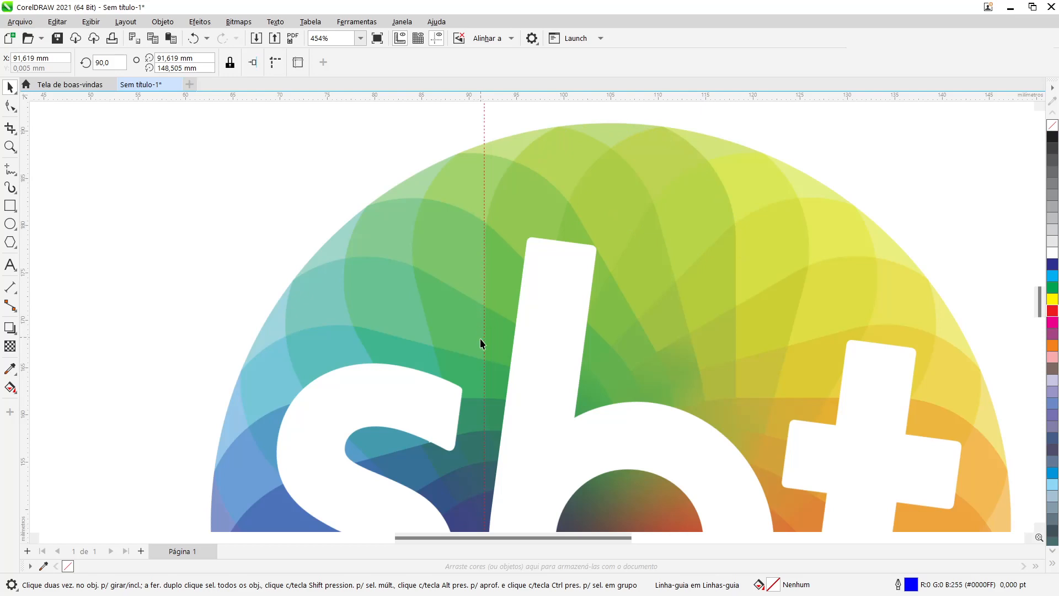
scroll(485, 386, "down", 8)
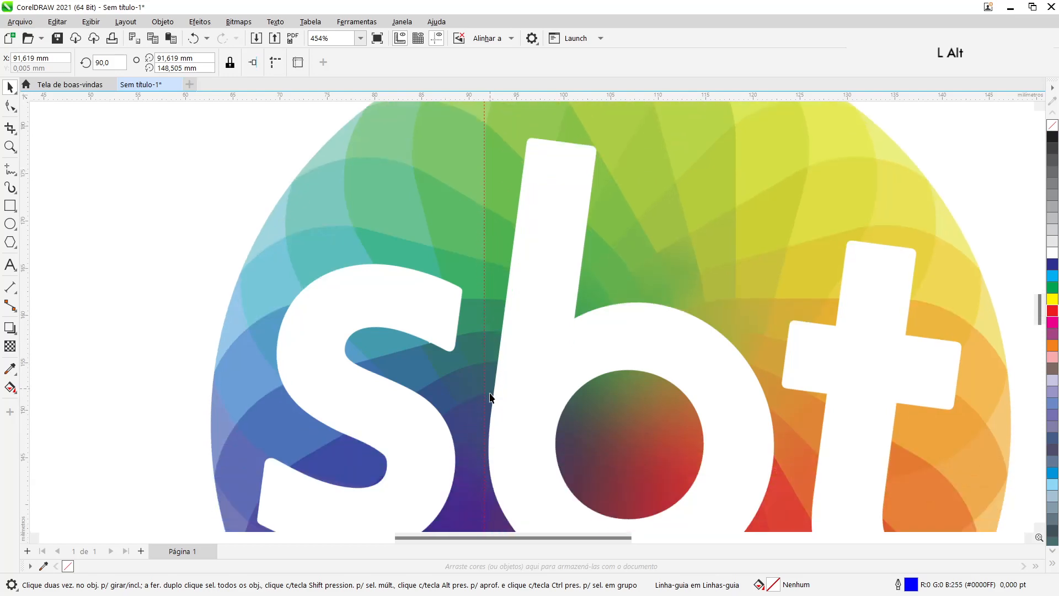
scroll(488, 406, "down", 10)
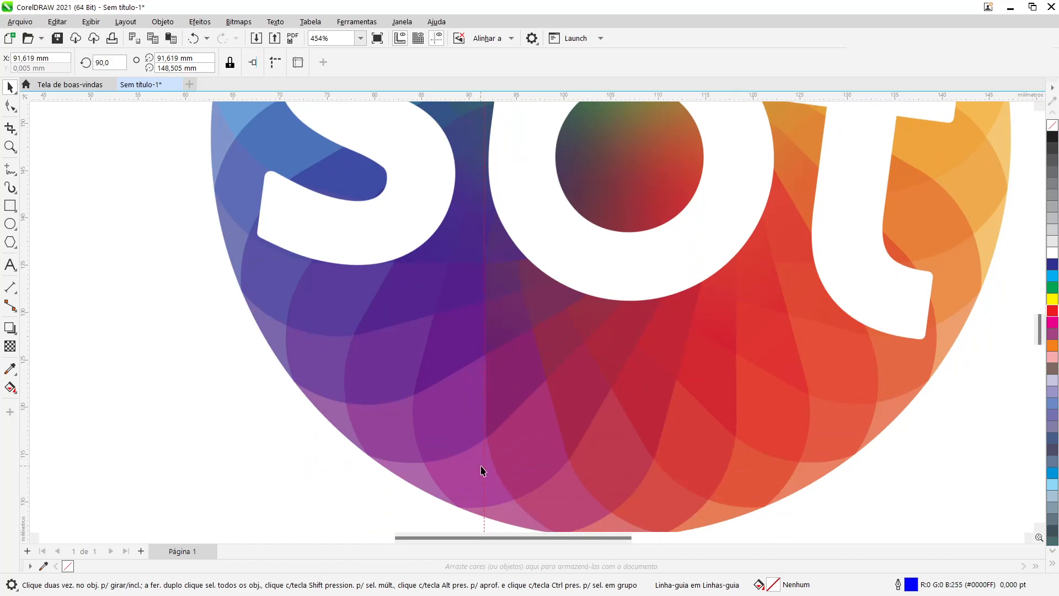
Step: Place a second vertical guideline at about 118.2 mm along the vertical petal's right edge and check it against the upper petals
left_click_drag(29, 325, 735, 398)
scroll(736, 399, "up", 5)
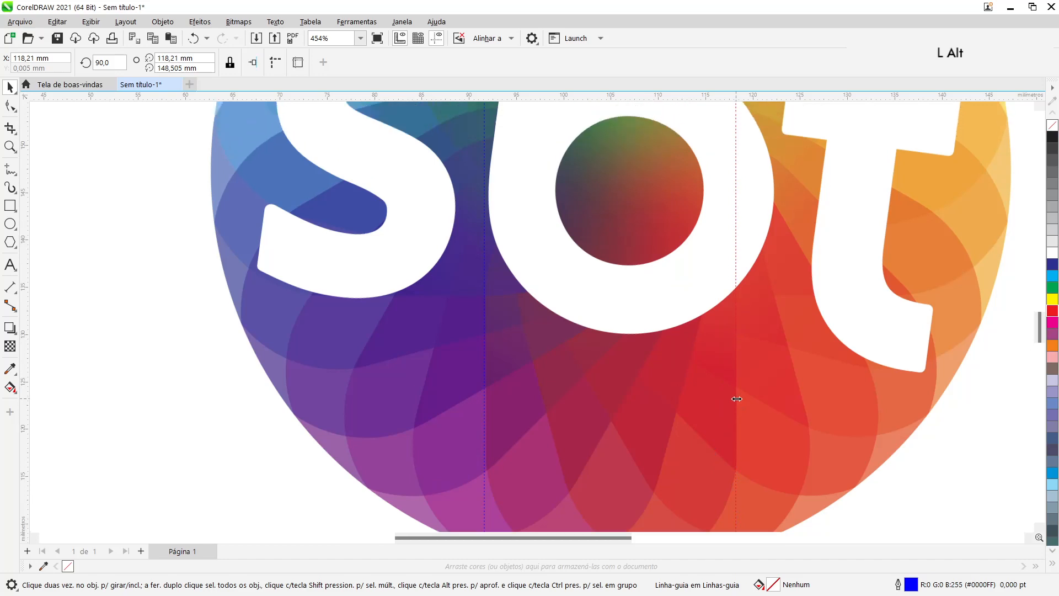
scroll(740, 402, "up", 6)
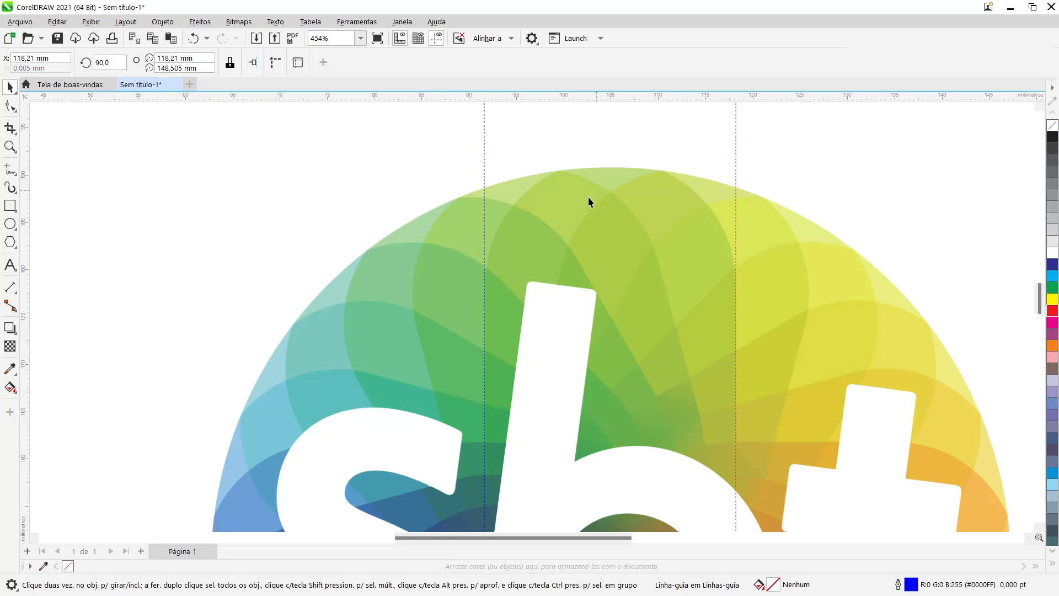
key("F4")
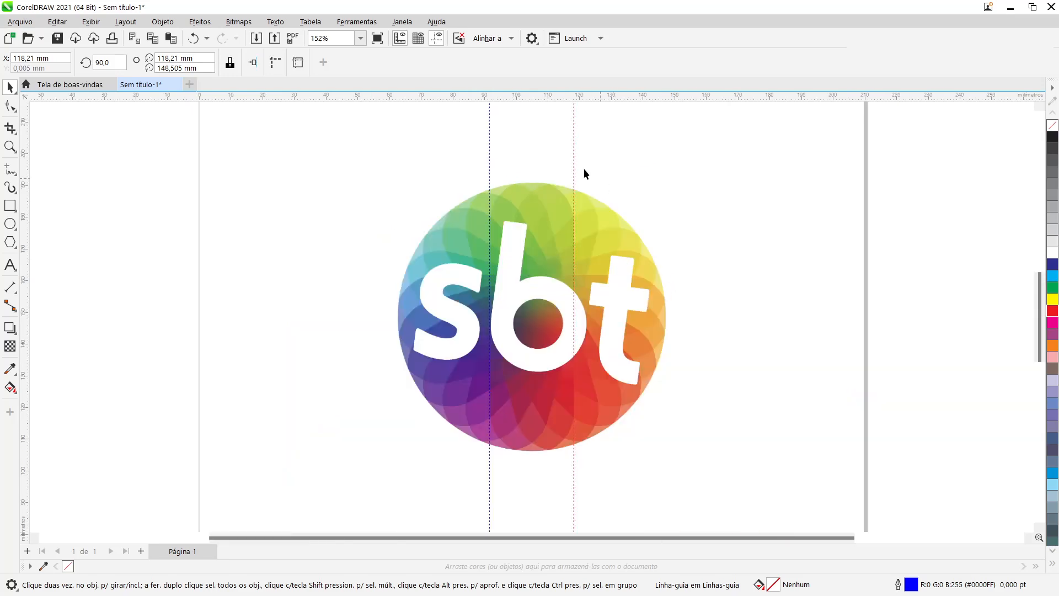
Step: Delete both vertical guidelines from the logo
left_click(575, 144)
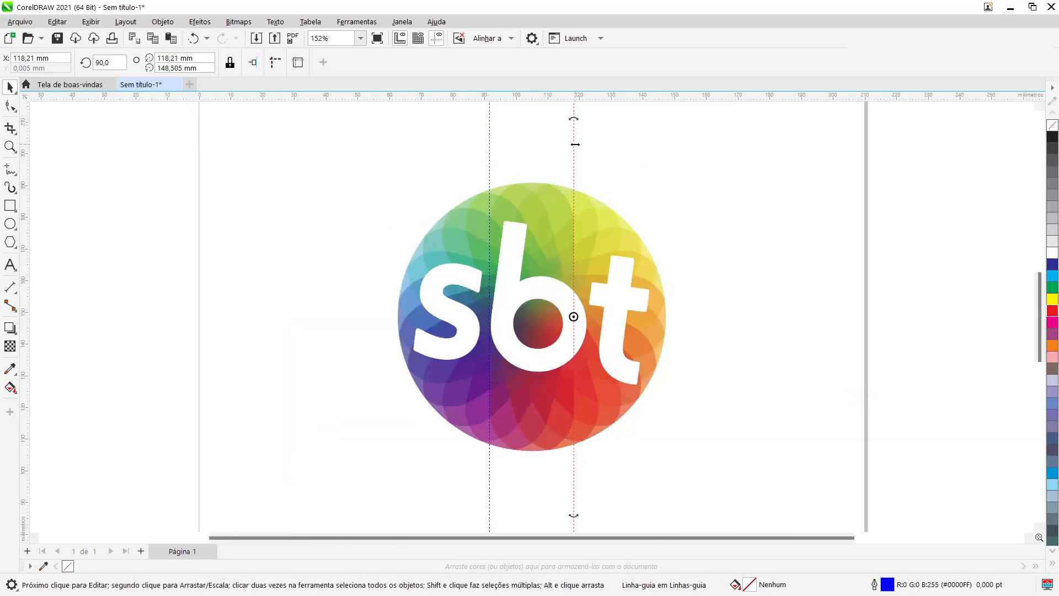
key("Delete")
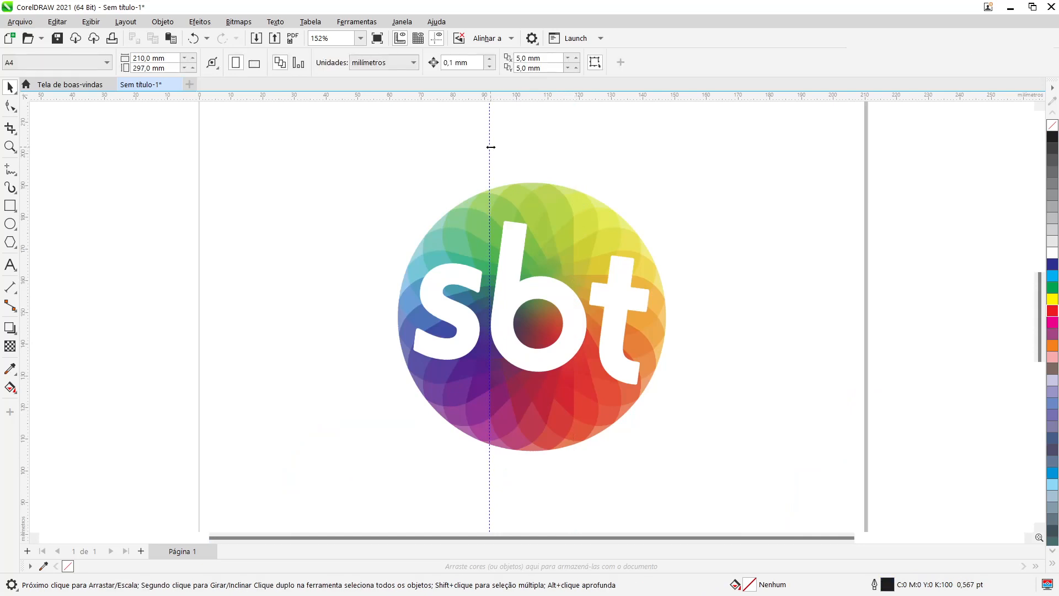
left_click(490, 146)
key("Delete")
Step: Draw a tall rectangle about 26.6 × 106.5 mm over the vertical petal, extending beyond the top and bottom of the logo
left_click(10, 205)
left_click_drag(490, 131, 575, 470)
left_click(11, 89)
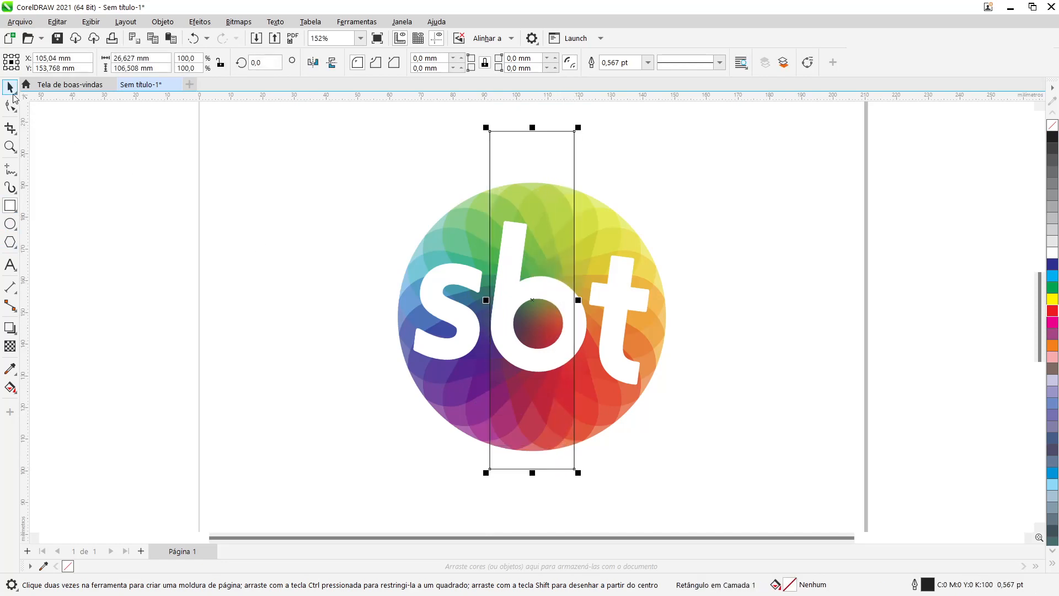
Step: Fit the rectangle's two vertical sides to the petal's edges, making it about 26.5 mm wide, and deselect it
scroll(570, 242, "up", 5)
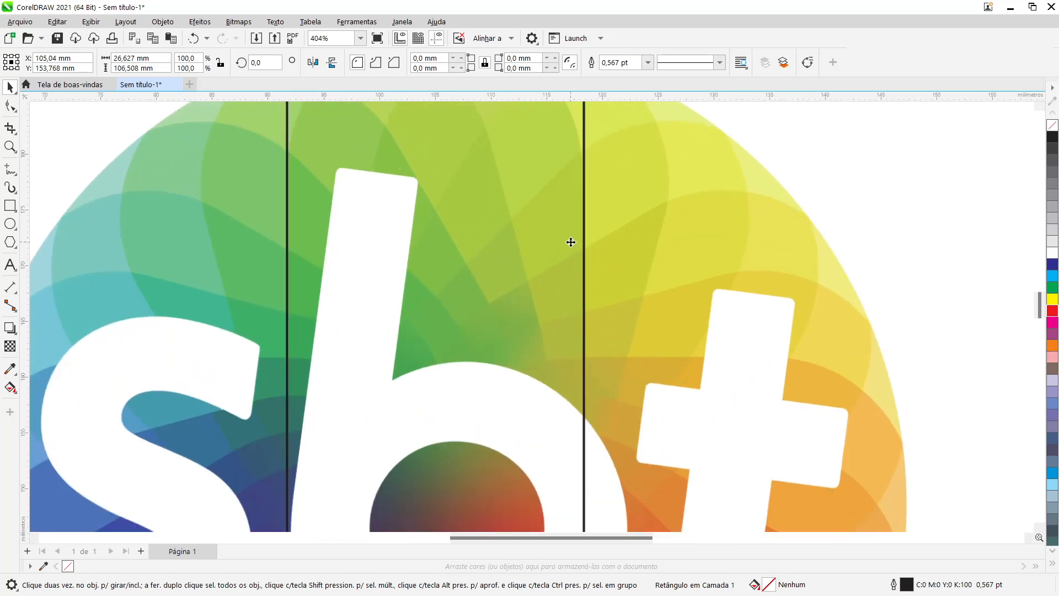
scroll(571, 242, "up", 1)
left_click_drag(590, 447, 604, 446)
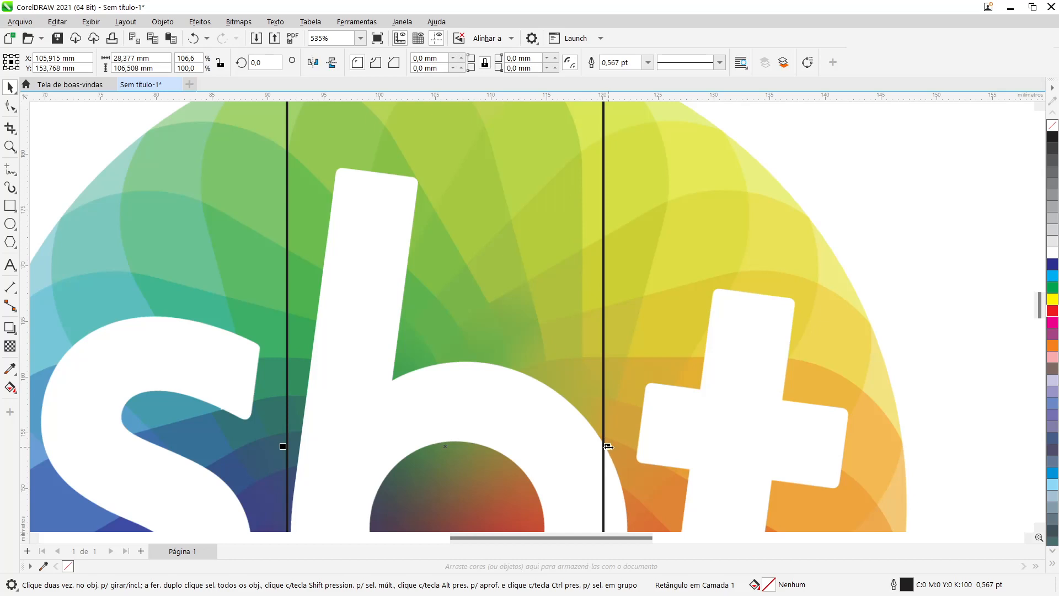
left_click_drag(608, 447, 588, 367)
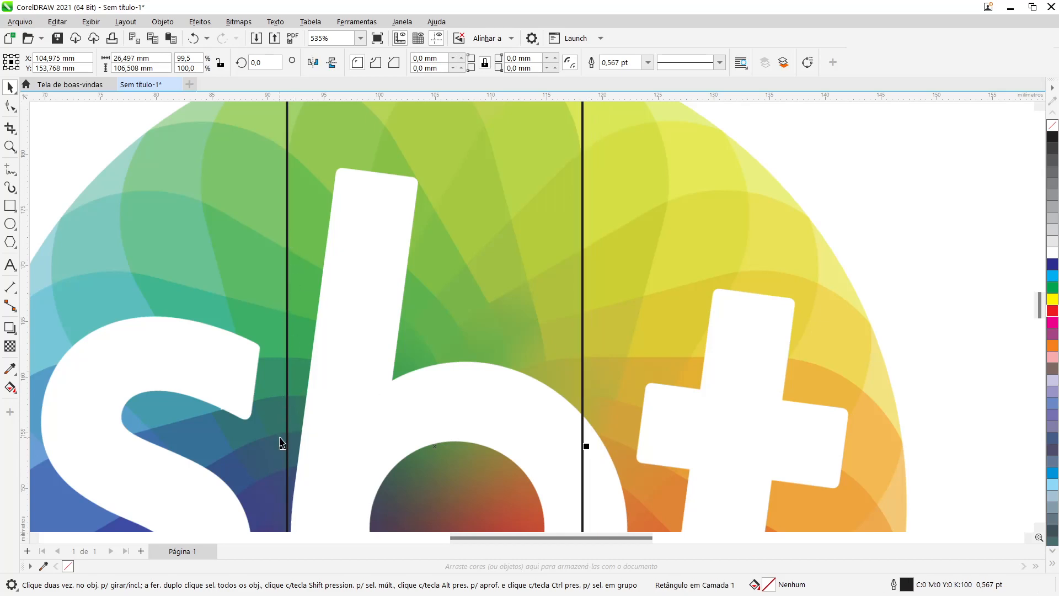
left_click_drag(282, 445, 262, 445)
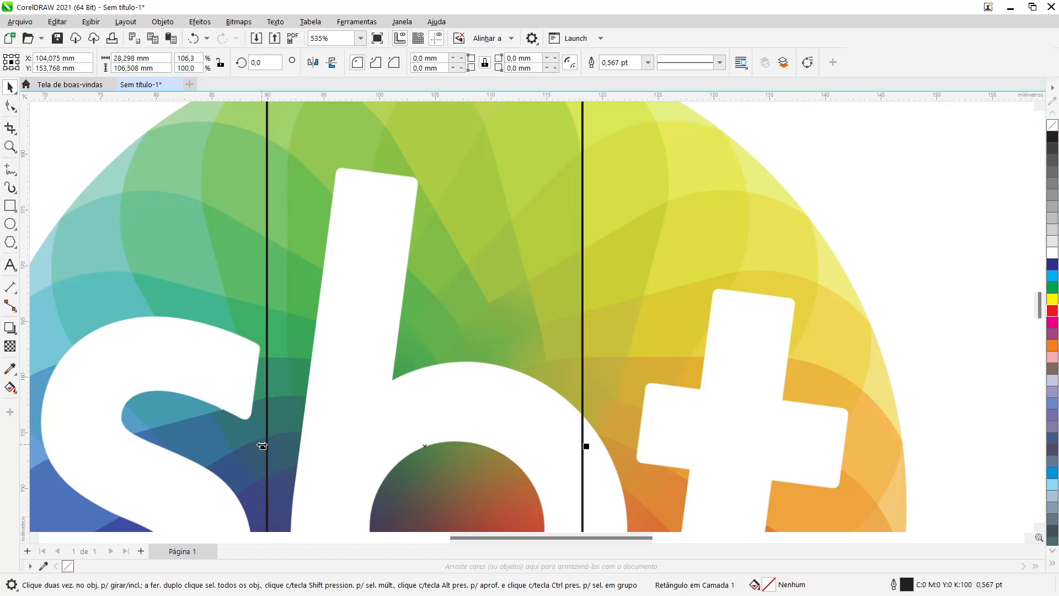
left_click_drag(263, 444, 282, 407)
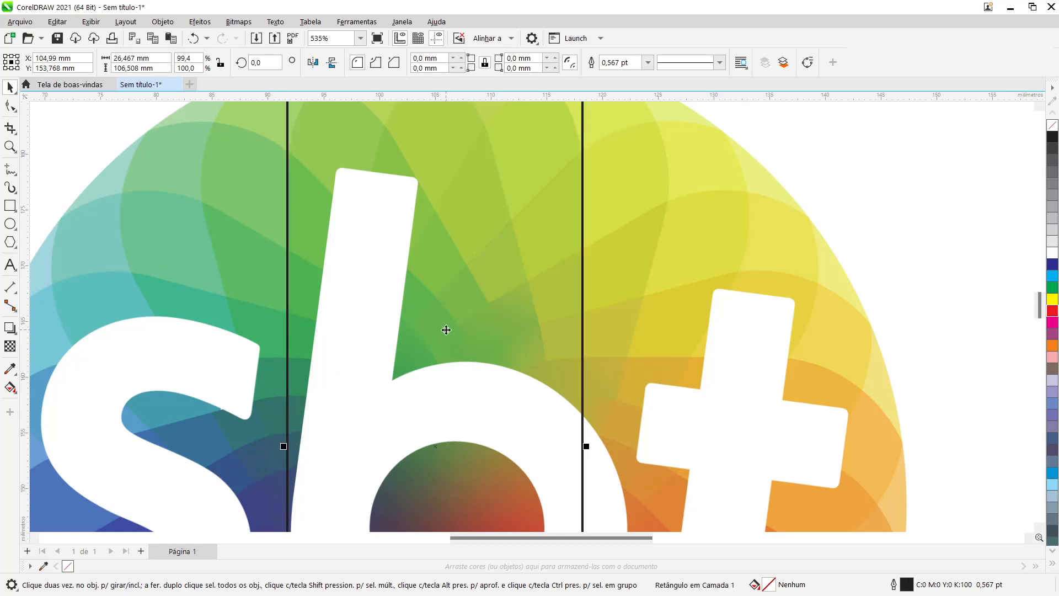
scroll(446, 335, "down", 4)
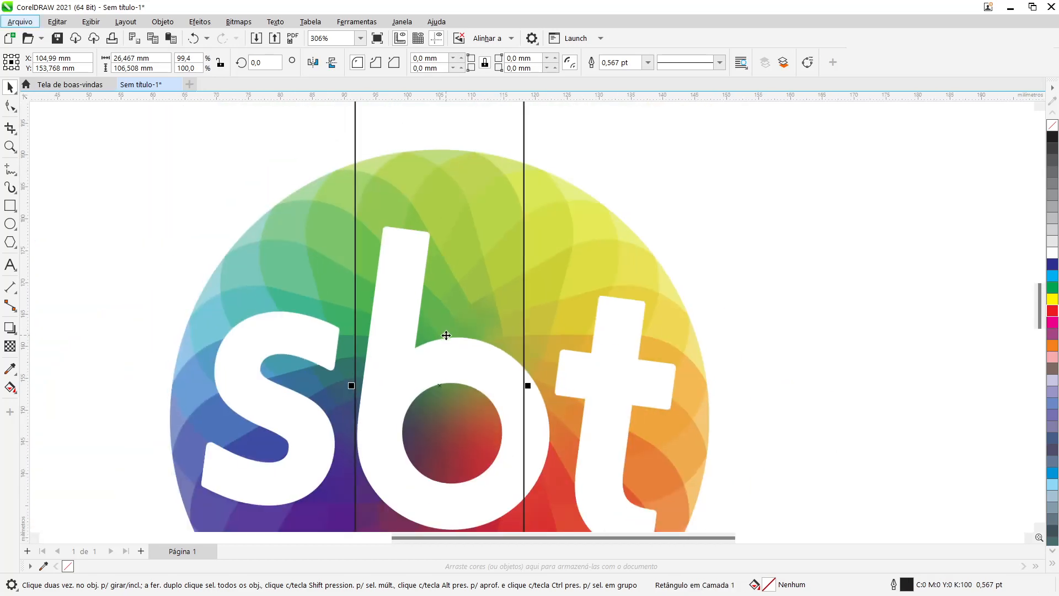
scroll(447, 334, "down", 5)
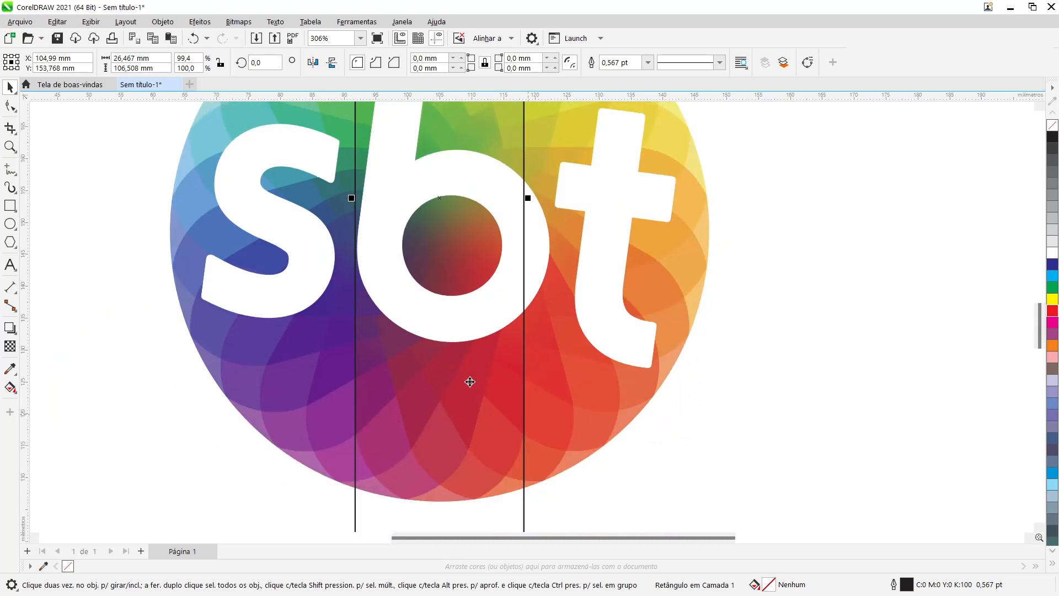
scroll(459, 281, "down", 1)
scroll(459, 280, "down", 2)
scroll(457, 280, "up", 1)
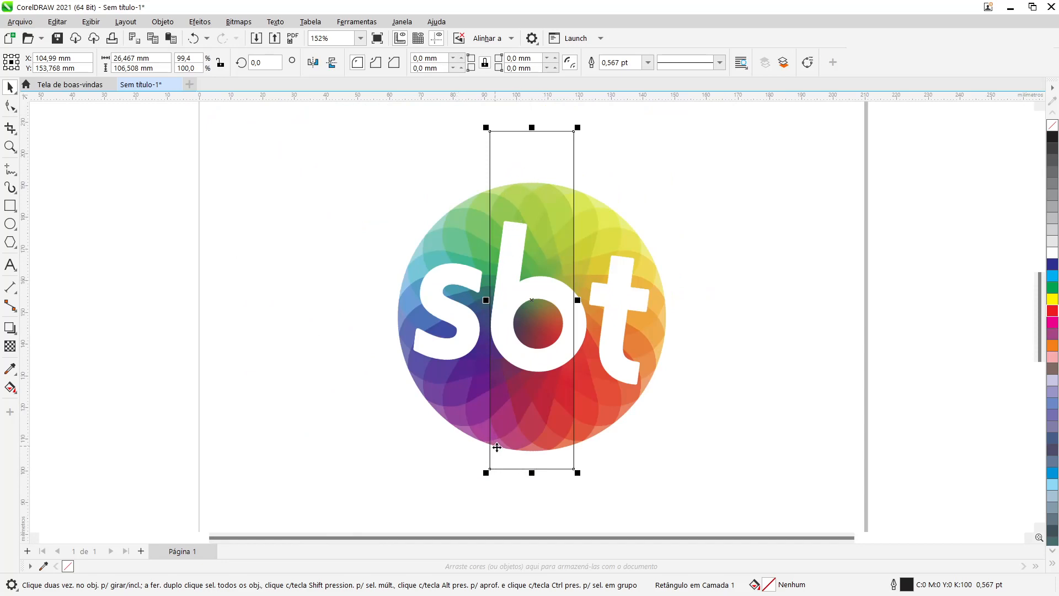
left_click(202, 324)
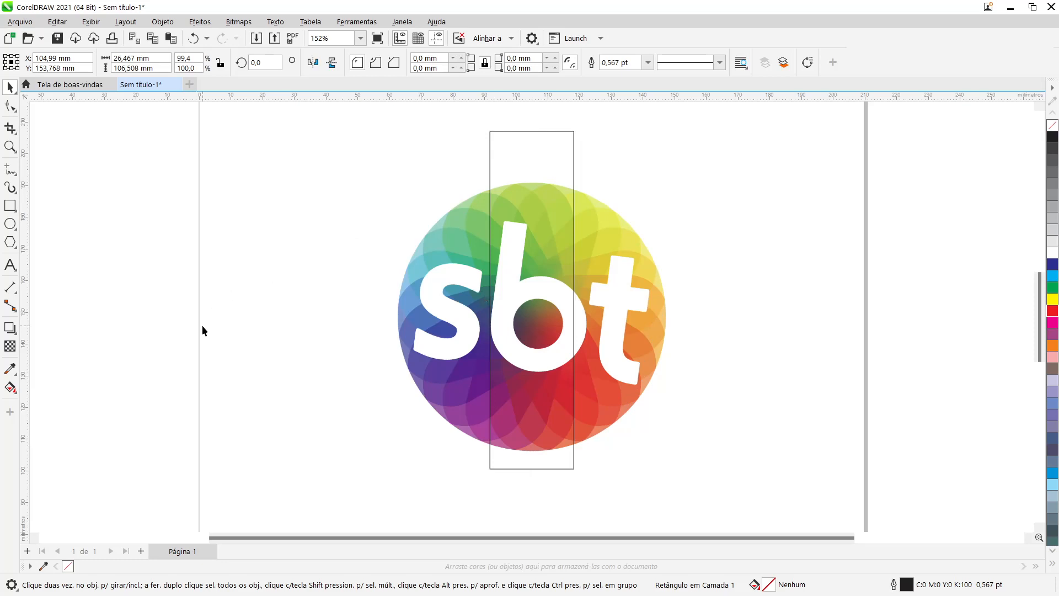
Step: Draw a circle about 76.6 mm in diameter beside the logo and move it onto the logo's center
left_click(10, 224)
mouse_move(284, 312)
left_mouse_down()
mouse_move(352, 373)
mouse_move(326, 404)
mouse_move(352, 412)
mouse_move(373, 440)
mouse_move(357, 419)
mouse_move(381, 433)
left_mouse_up()
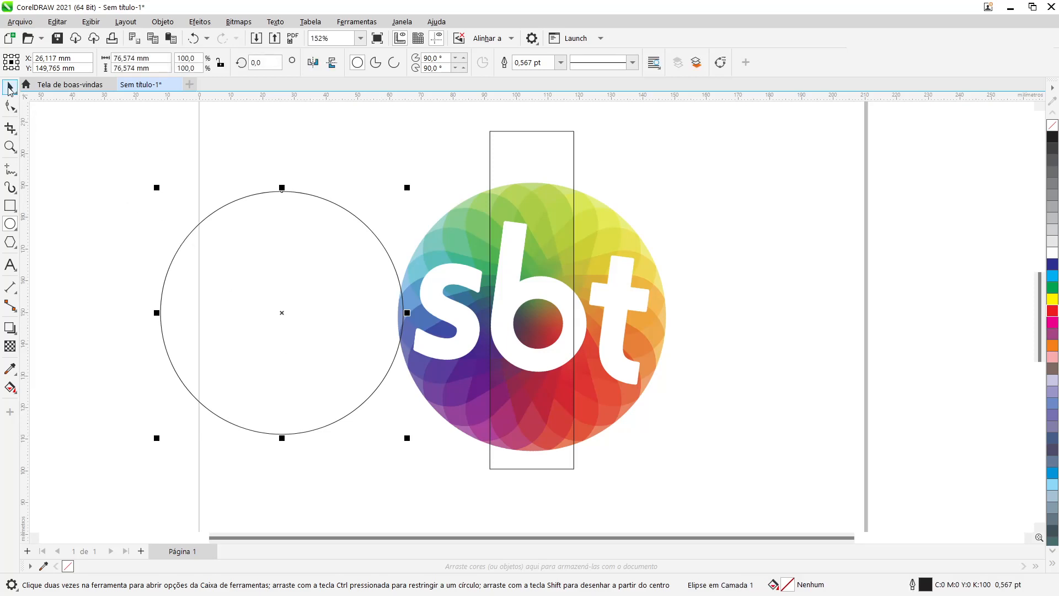
left_click(9, 87)
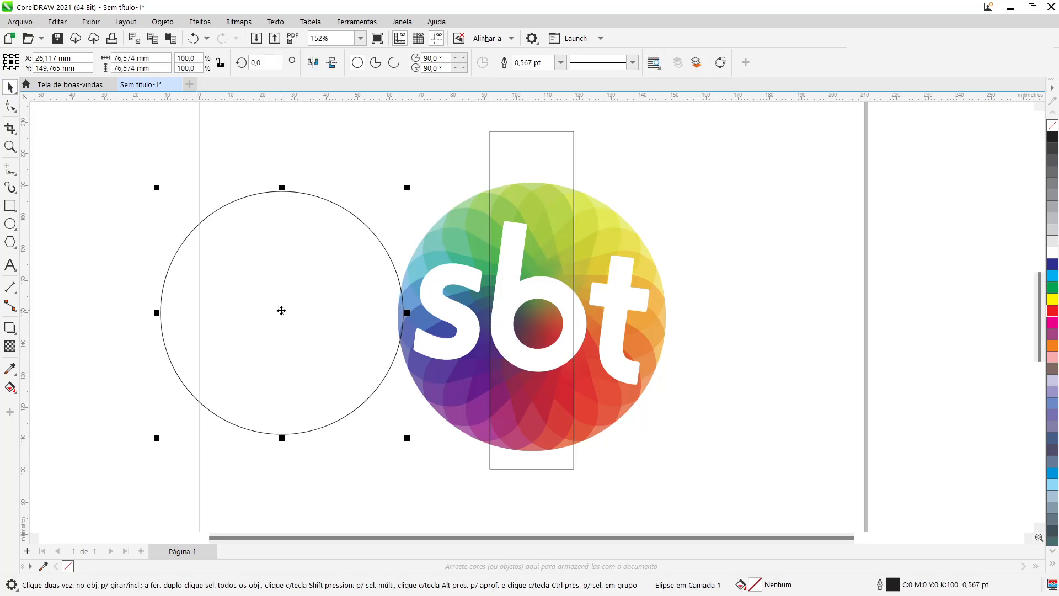
left_click_drag(281, 310, 532, 316)
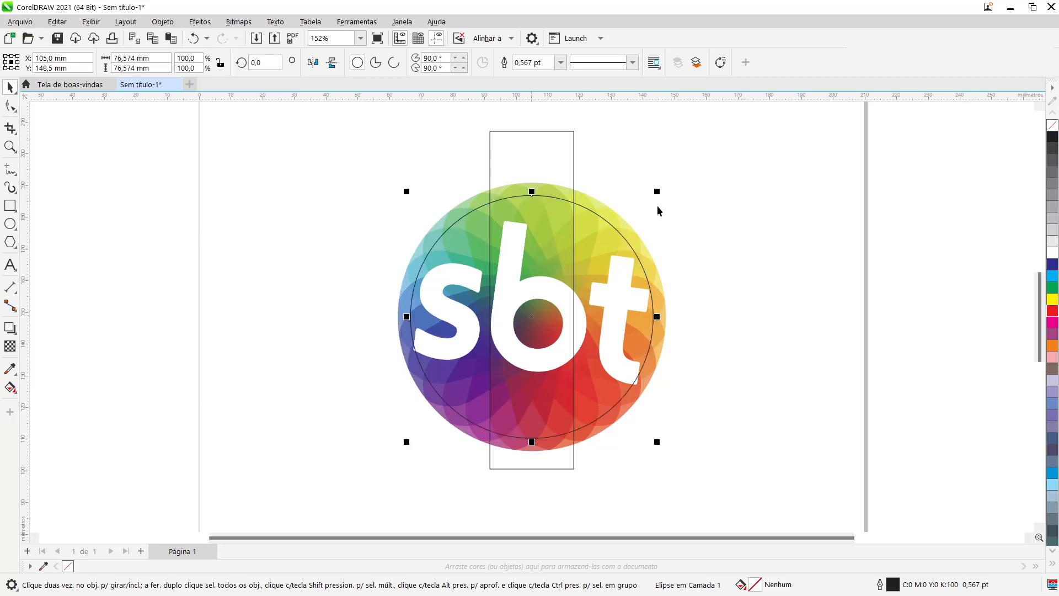
Step: Enlarge the circle about its center to about 84.5 mm in diameter to match the logo's outer edge, and check the fit
left_click(727, 275)
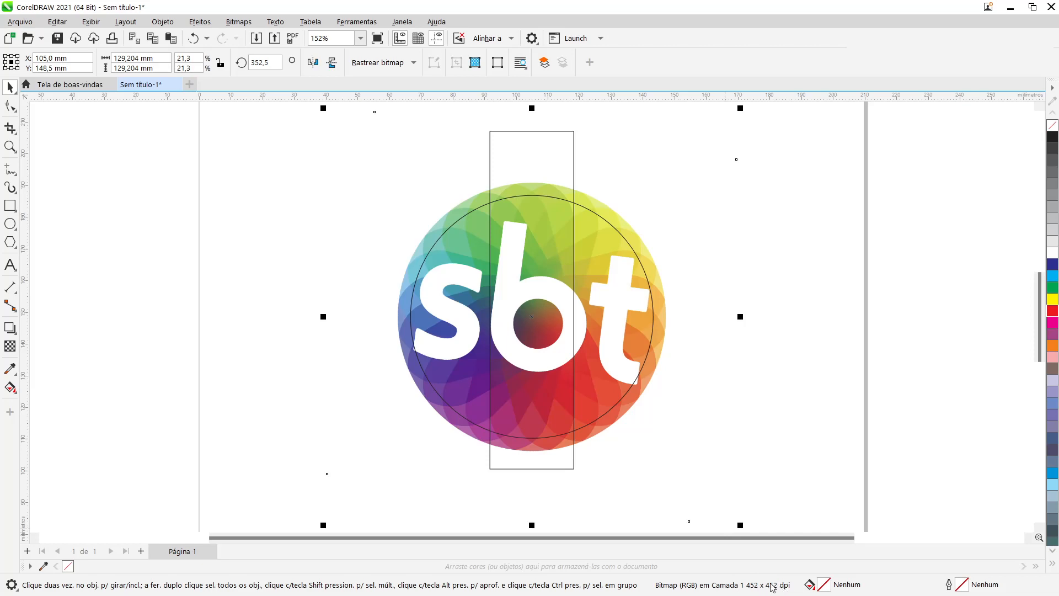
left_click(835, 280)
left_click(607, 238)
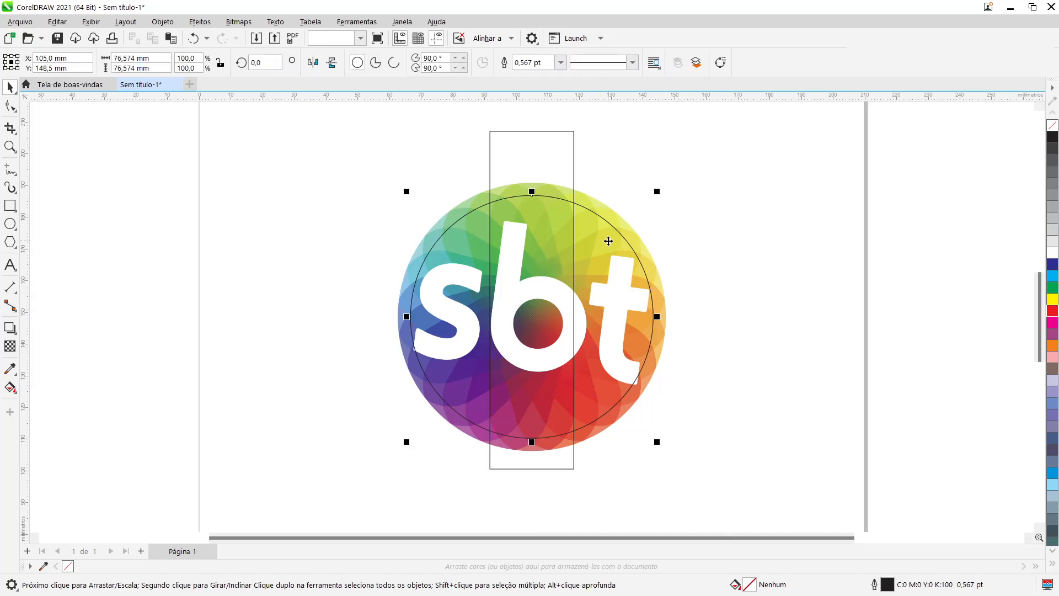
scroll(650, 199, "up", 4)
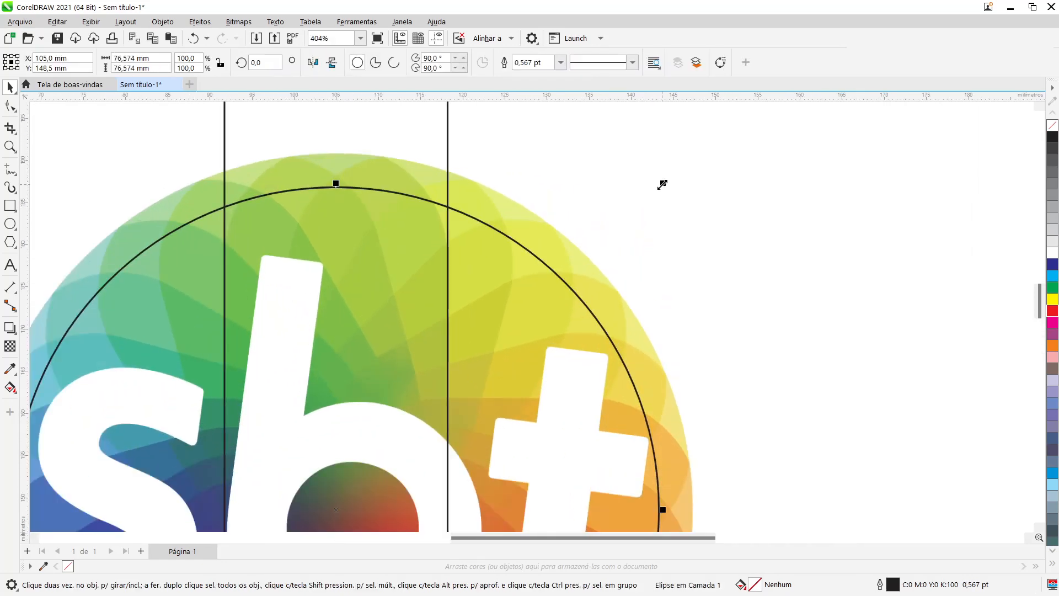
left_click_drag(662, 184, 705, 152)
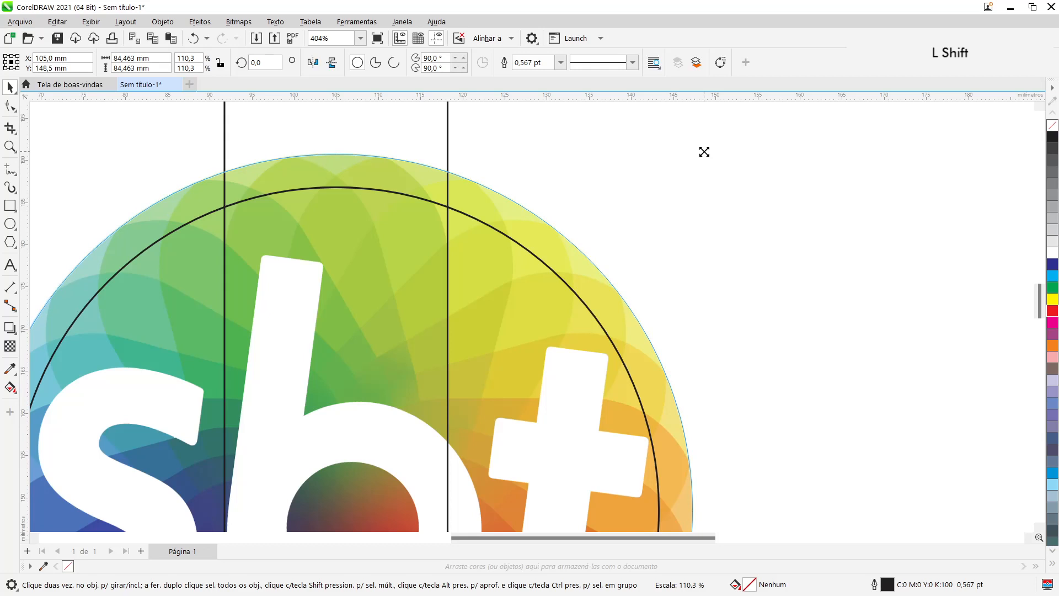
left_click_drag(704, 152, 703, 151)
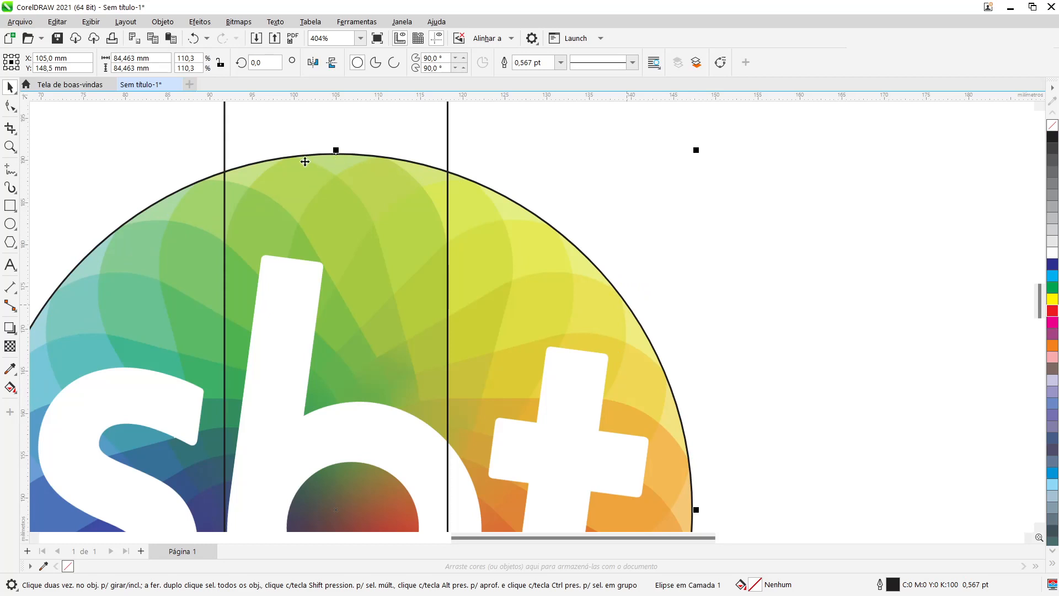
scroll(267, 299, "down", 2)
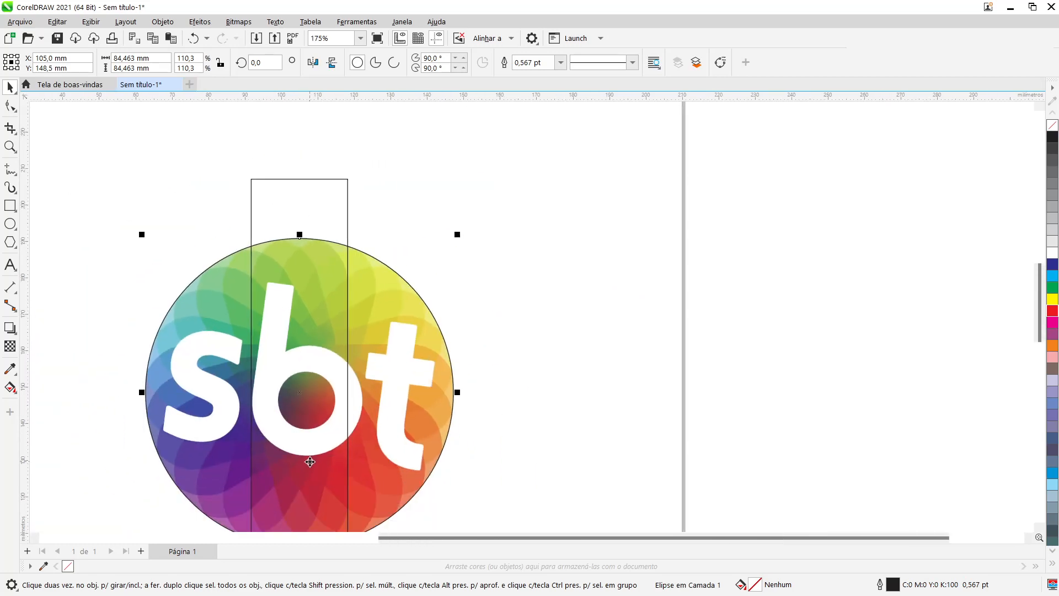
scroll(310, 461, "down", 2)
scroll(130, 430, "up", 4)
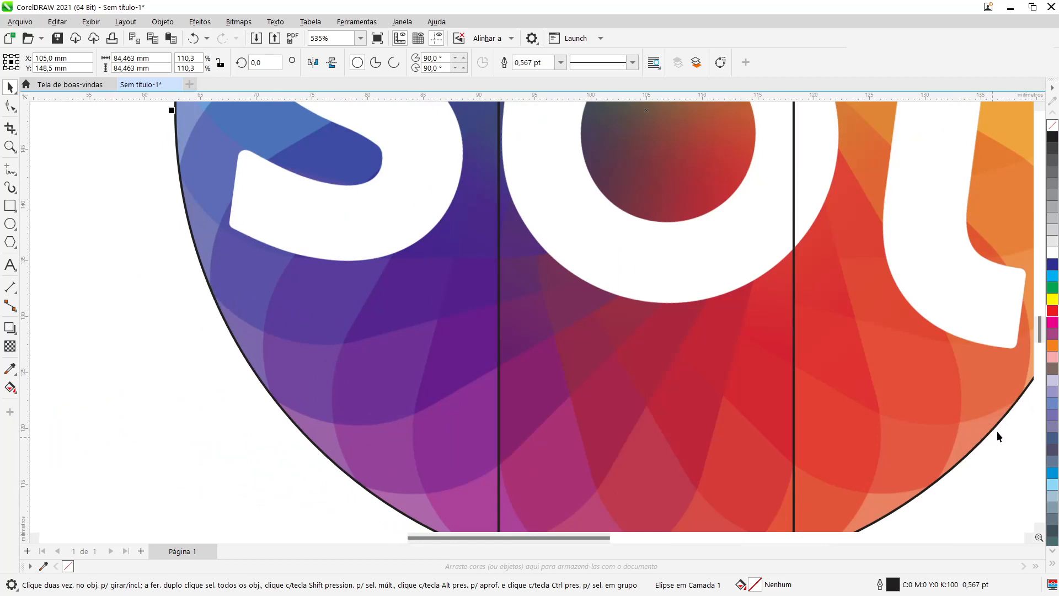
scroll(938, 484, "down", 3)
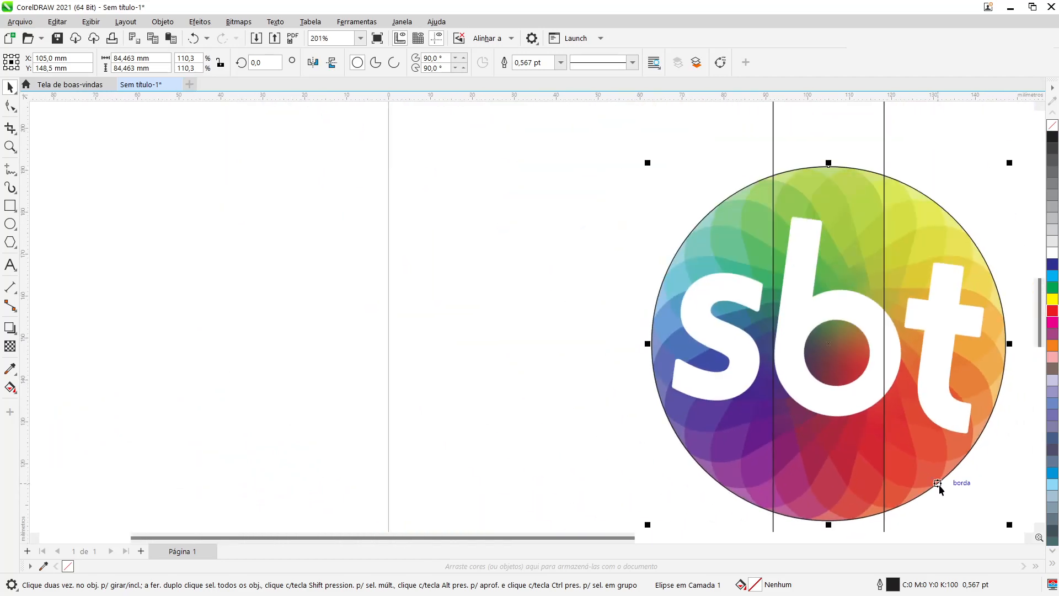
scroll(882, 446, "down", 1)
left_click(881, 446)
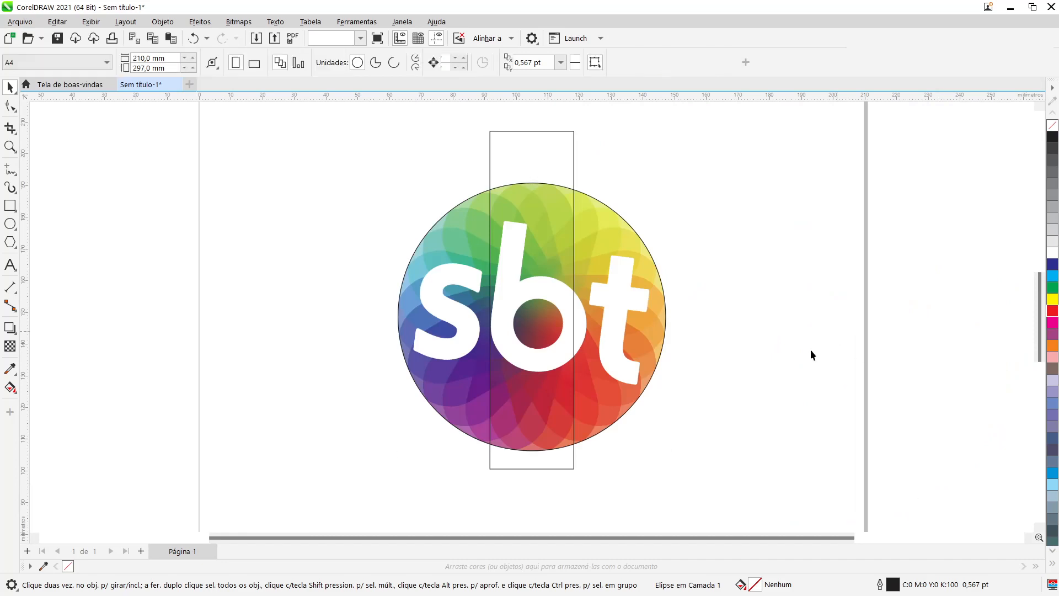
Step: Shorten the rectangle at both ends to the circle's top and bottom points, making it about 84.5 mm high
left_click(528, 159)
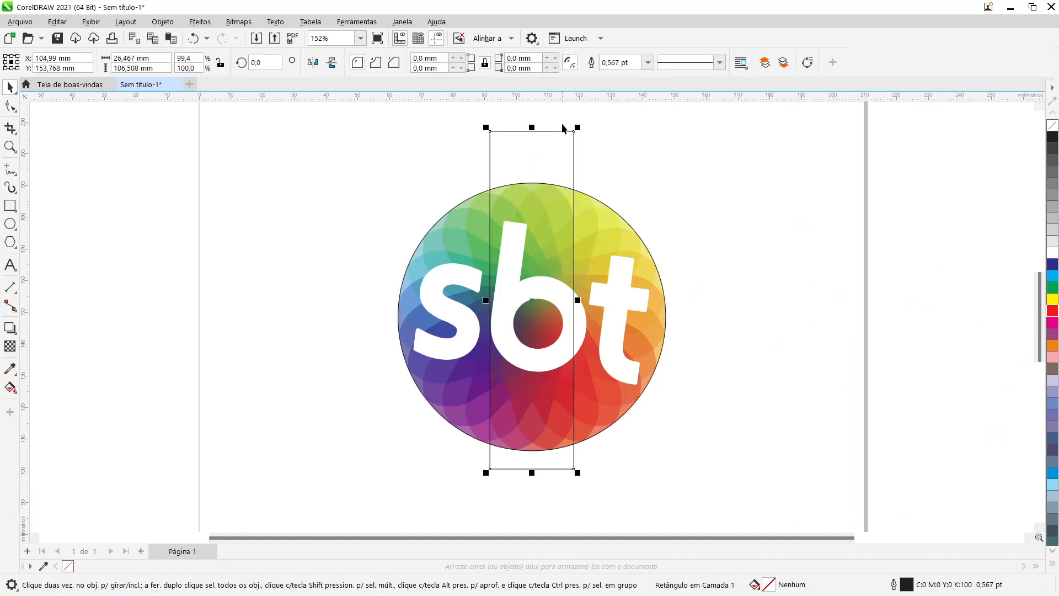
left_click_drag(531, 128, 531, 182)
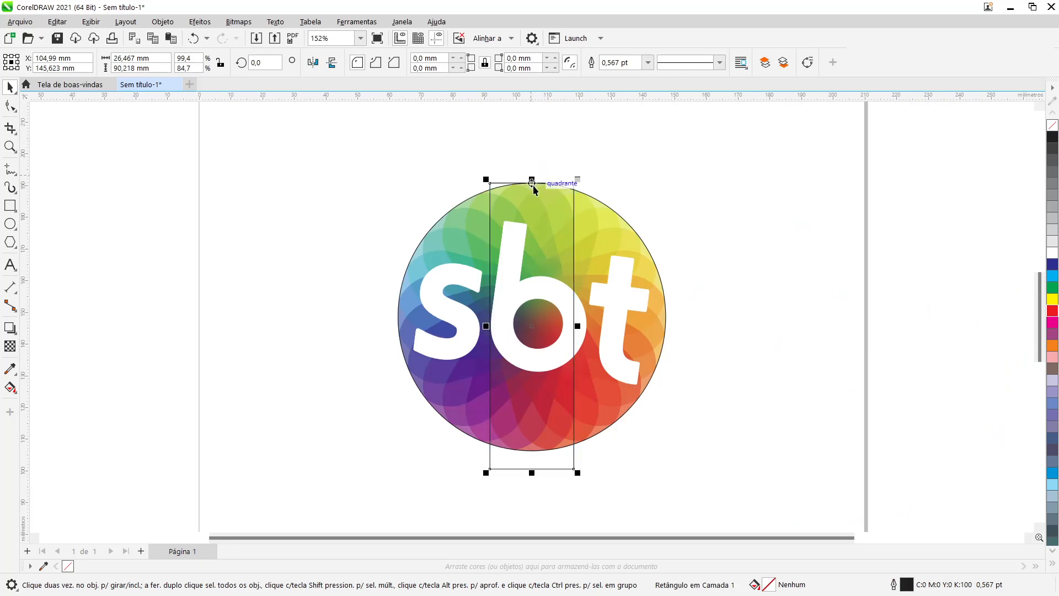
left_click_drag(531, 472, 532, 451)
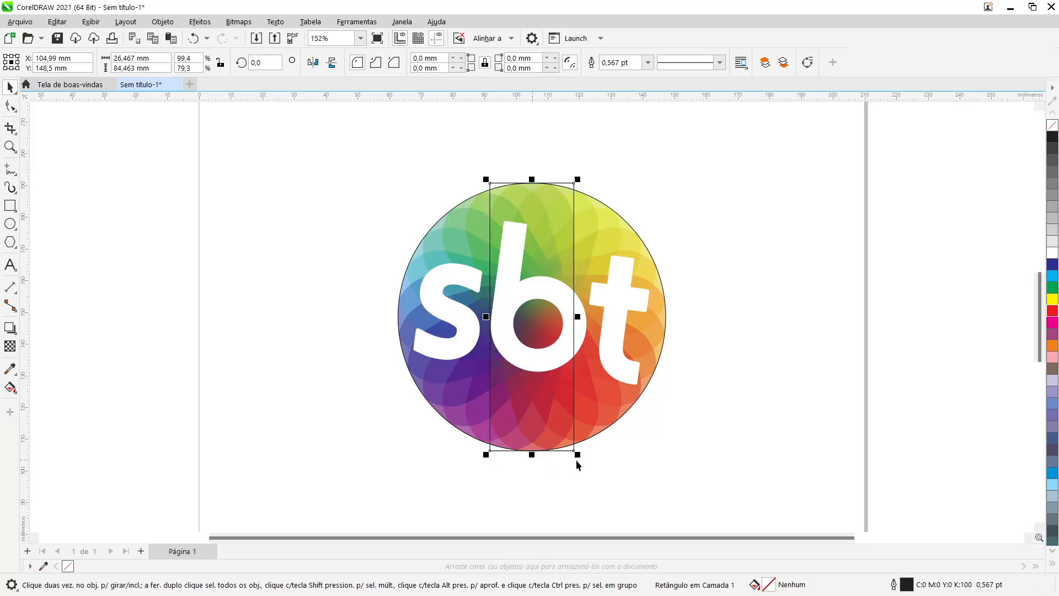
left_click(742, 429)
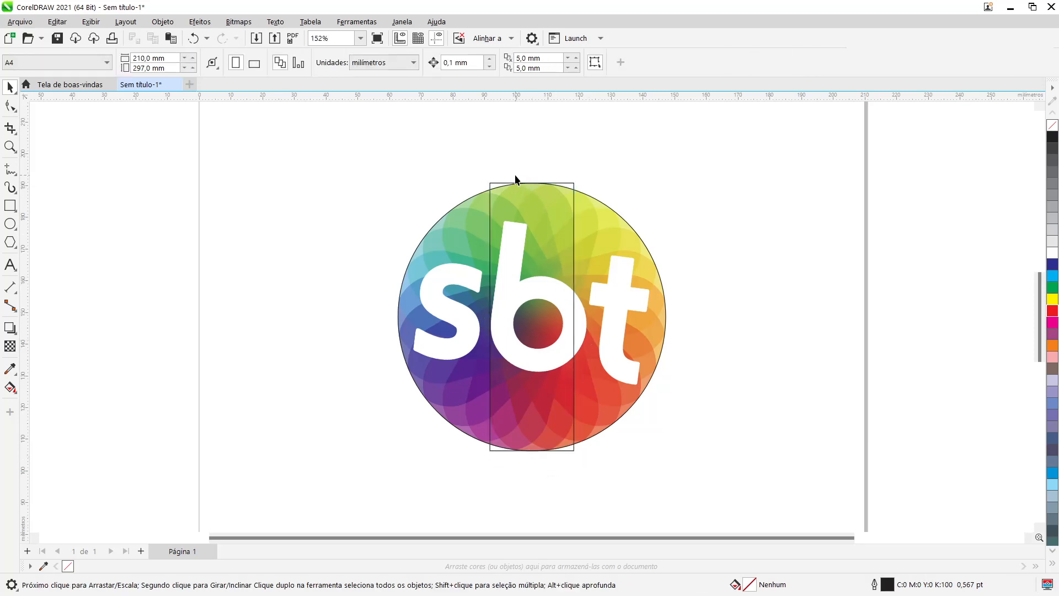
left_click(535, 186)
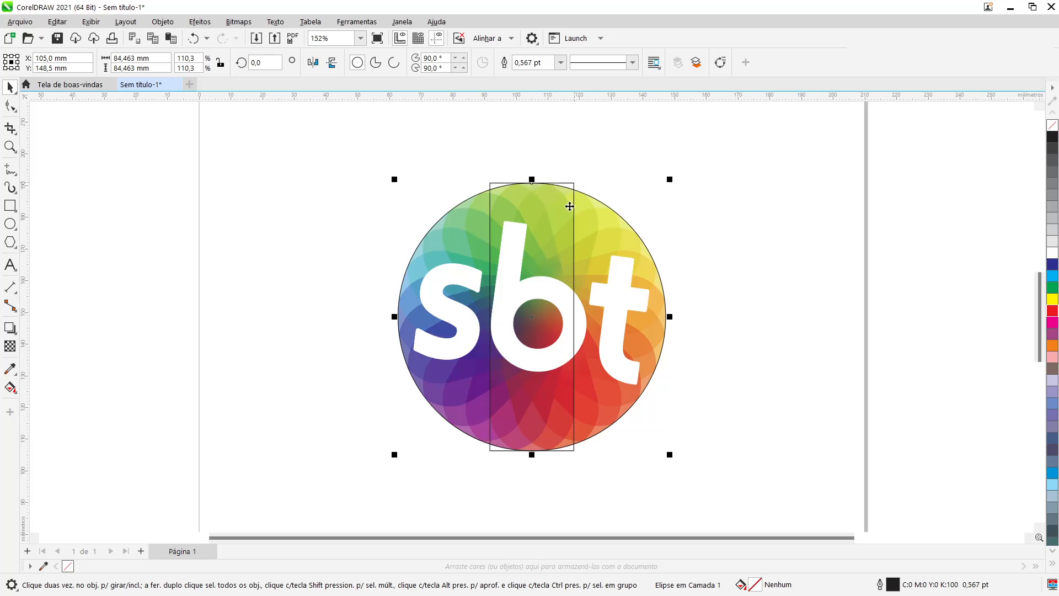
left_click(695, 266)
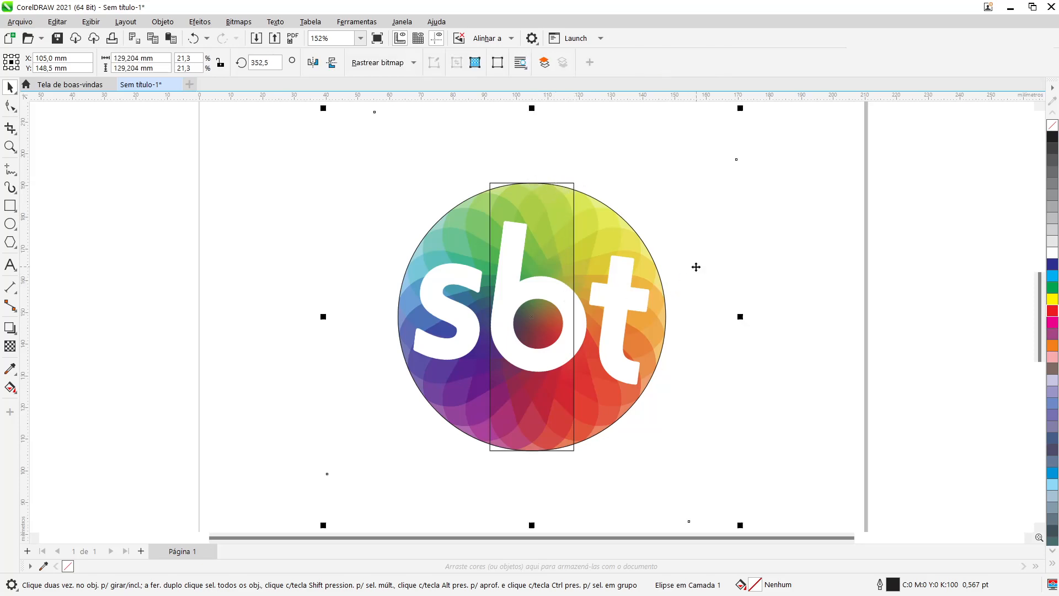
left_click(497, 39)
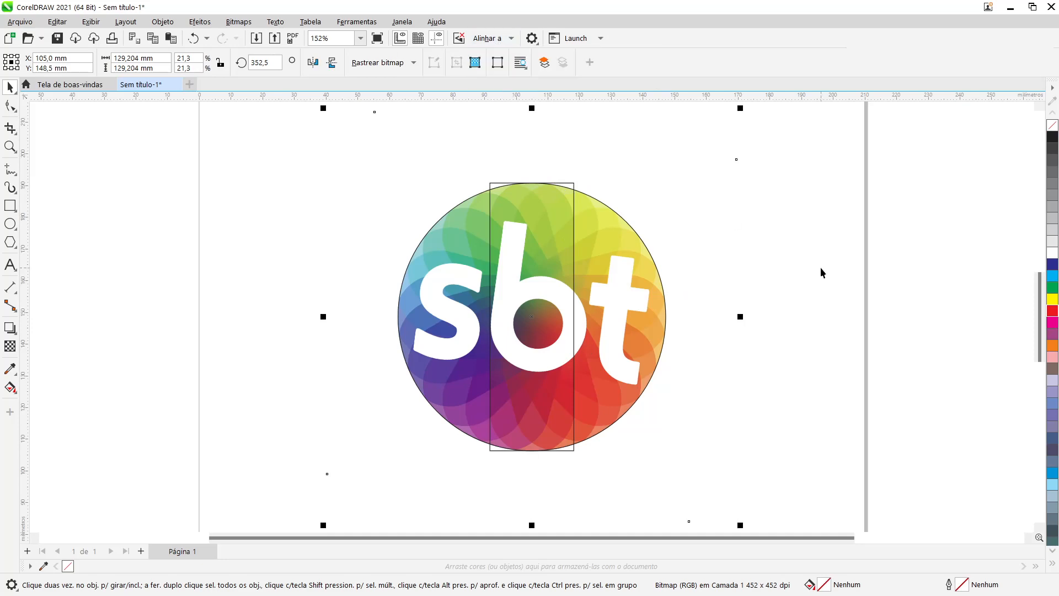
left_click(821, 236)
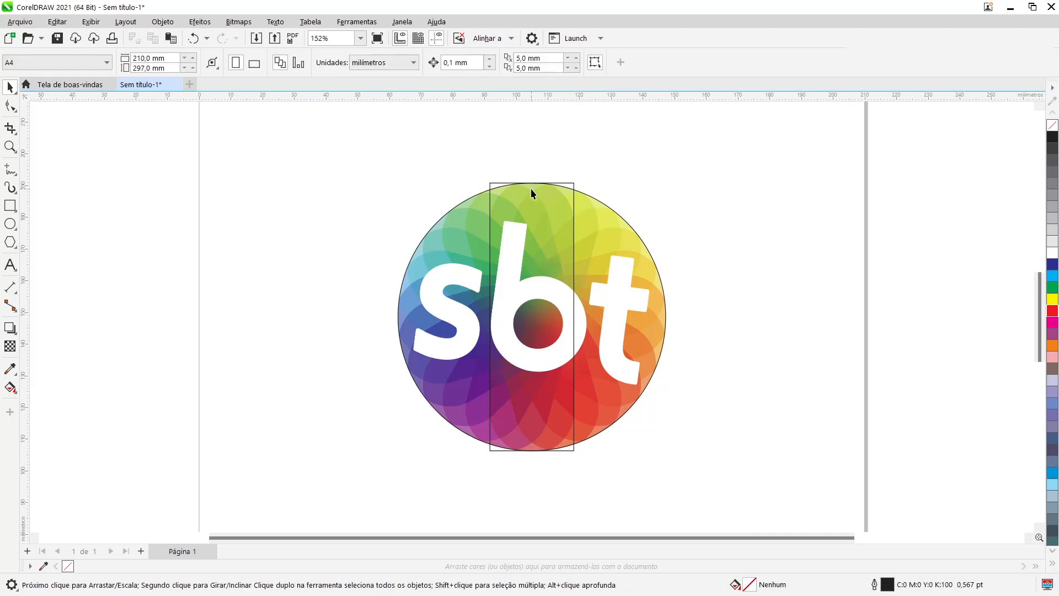
Step: Round all four corners of the rectangle to a radius of about 12.1 mm to follow the petal's curved end
scroll(531, 190, "up", 3)
scroll(531, 200, "up", 1)
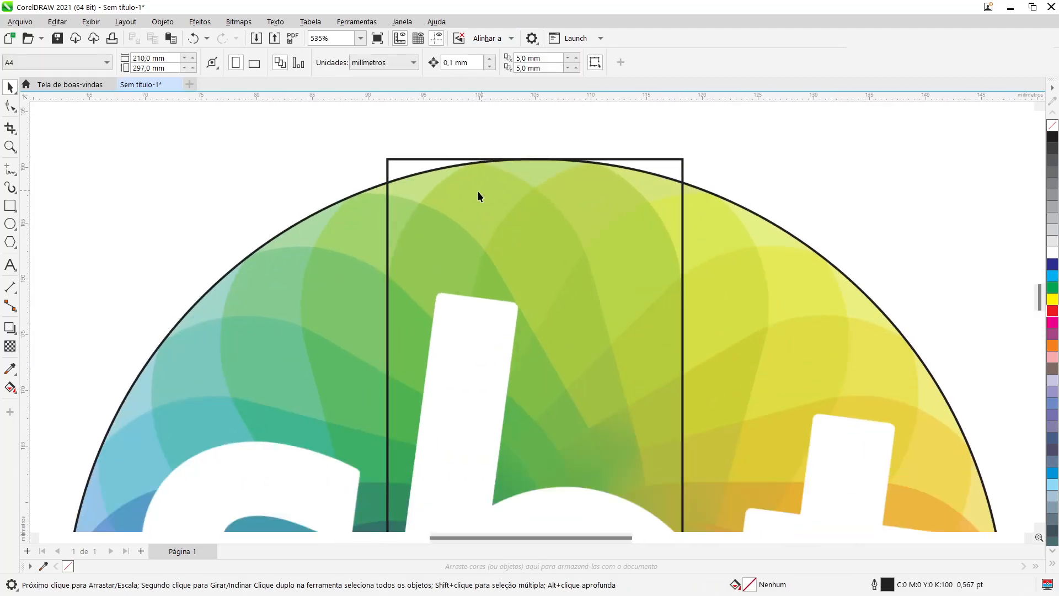
left_click(390, 163)
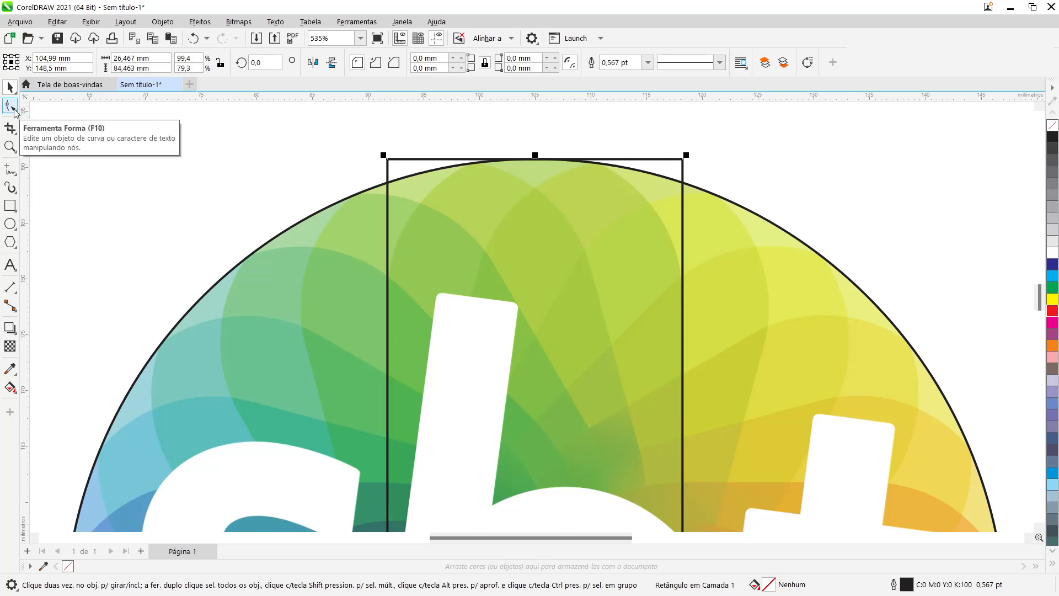
left_click(10, 106)
scroll(531, 143, "up", 1)
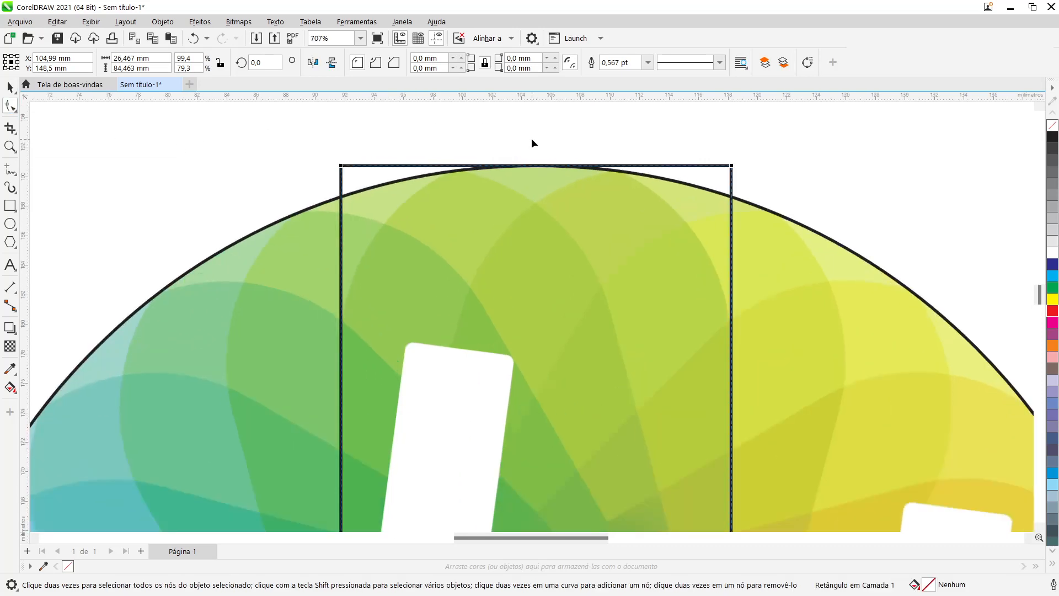
left_click_drag(342, 168, 367, 261)
left_click_drag(394, 228, 355, 343)
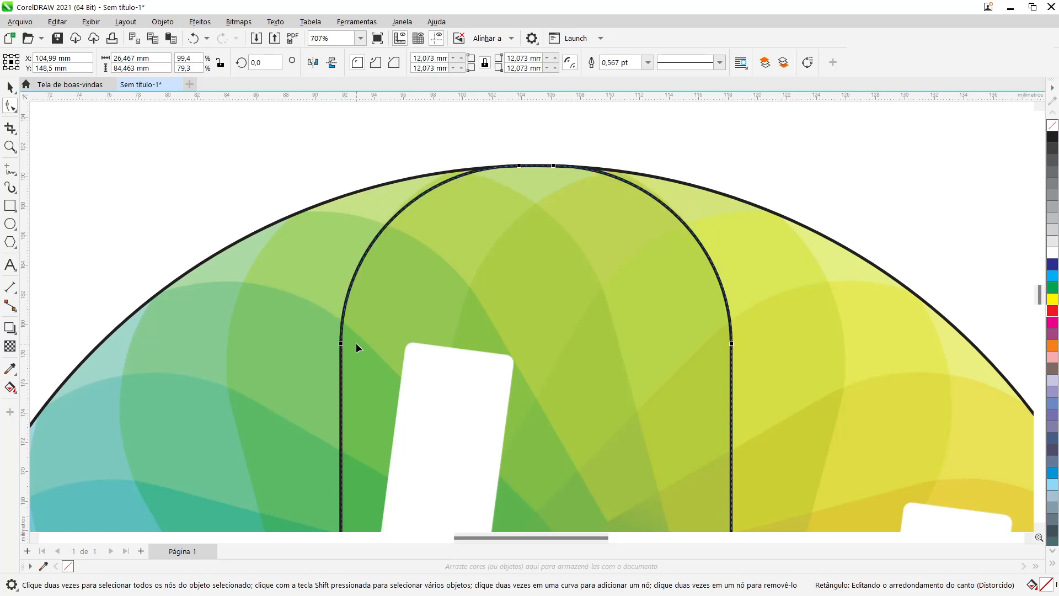
scroll(560, 180, "up", 3)
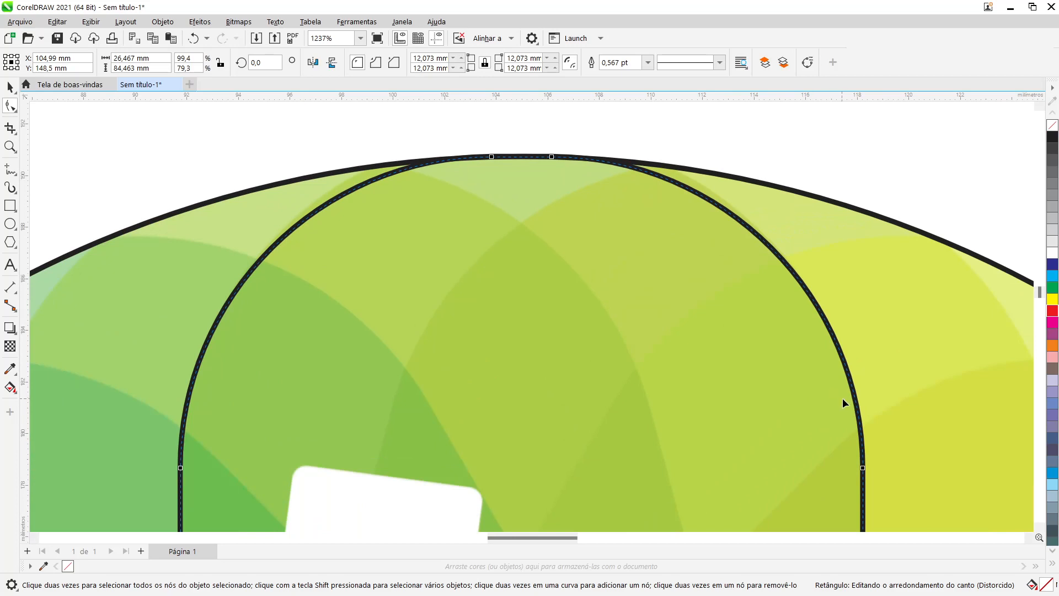
scroll(533, 239, "down", 2)
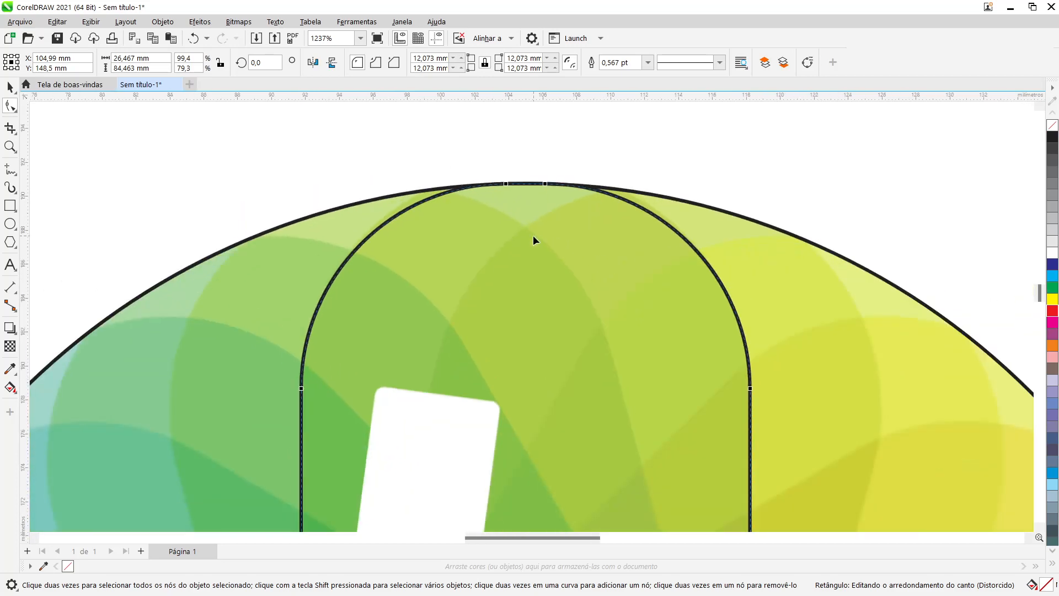
left_click(10, 86)
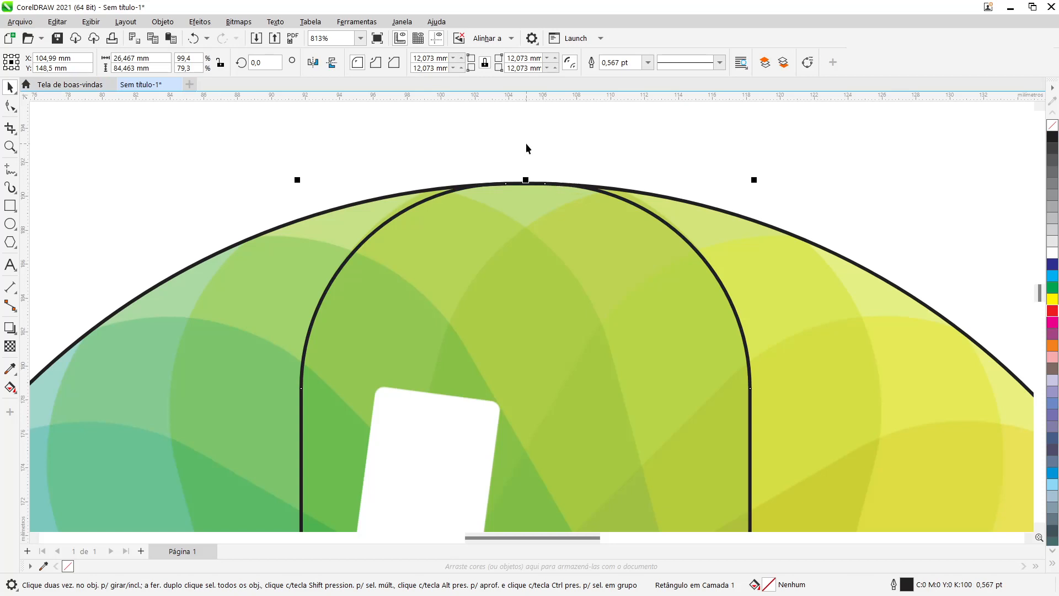
Step: Stretch the rounded rectangle vertically about its center to about 85.4 mm high, so both ends extend slightly past the circle
scroll(531, 272, "down", 5)
key("alt")
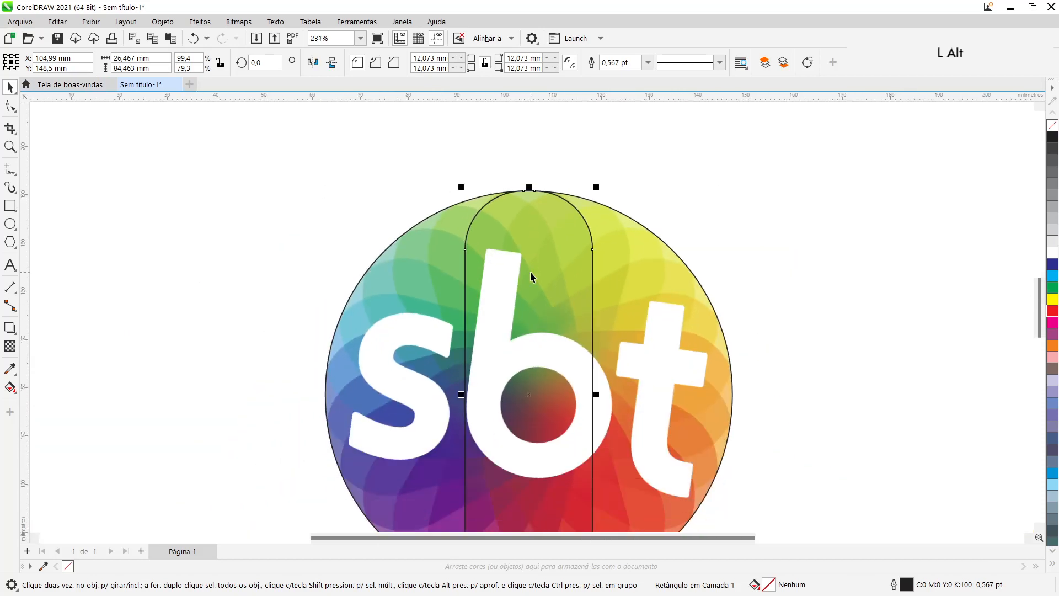
scroll(532, 276, "down", 2)
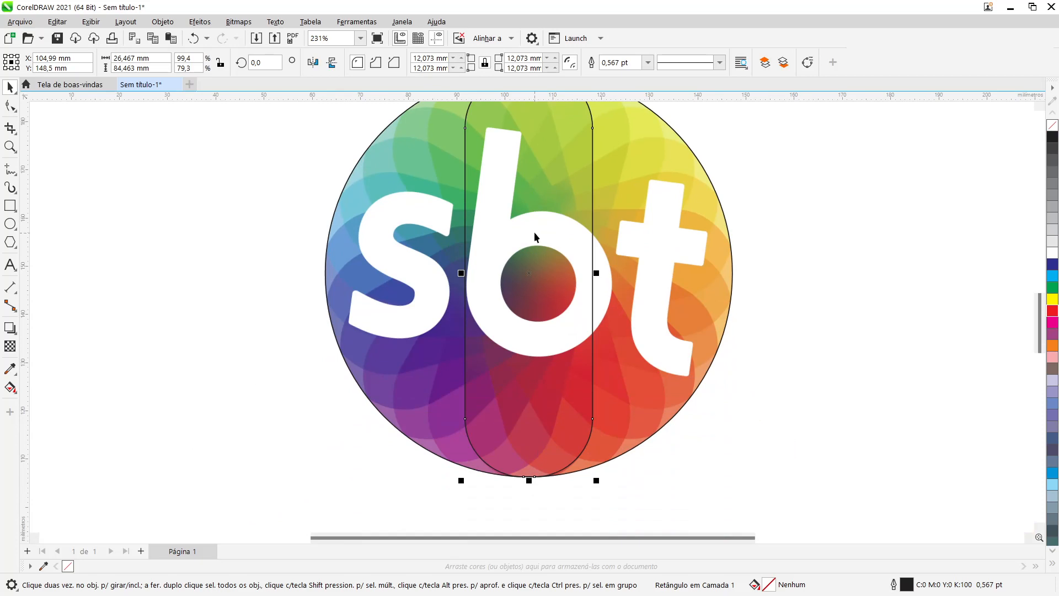
scroll(533, 232, "up", 2)
key("alt")
scroll(532, 230, "up", 5)
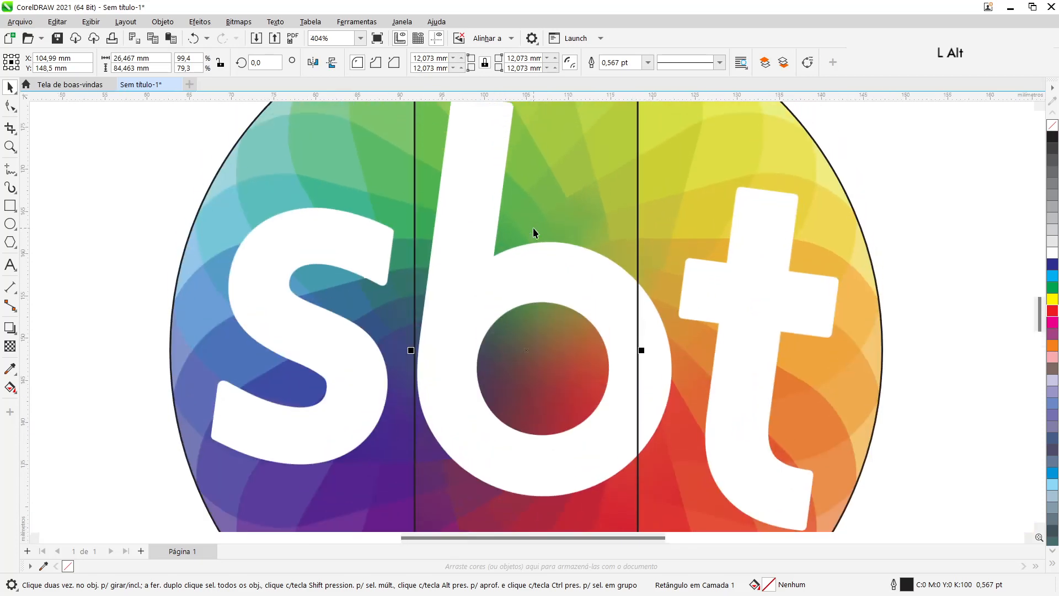
scroll(525, 208, "up", 4)
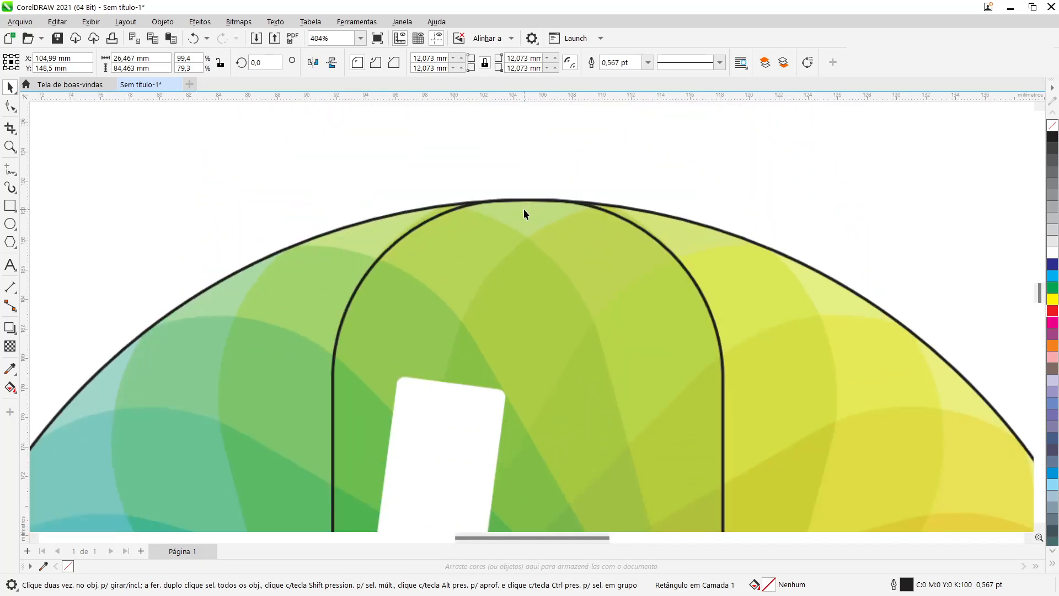
scroll(325, 231, "up", 1)
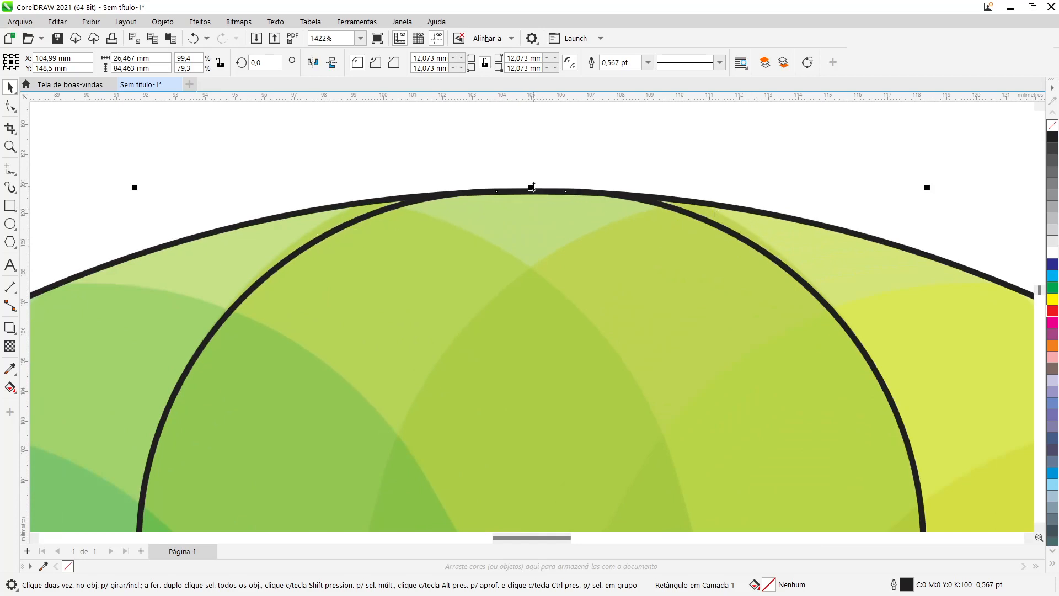
mouse_move(532, 188)
left_mouse_down()
mouse_move(541, 173)
mouse_move(532, 174)
left_mouse_up()
key("shift")
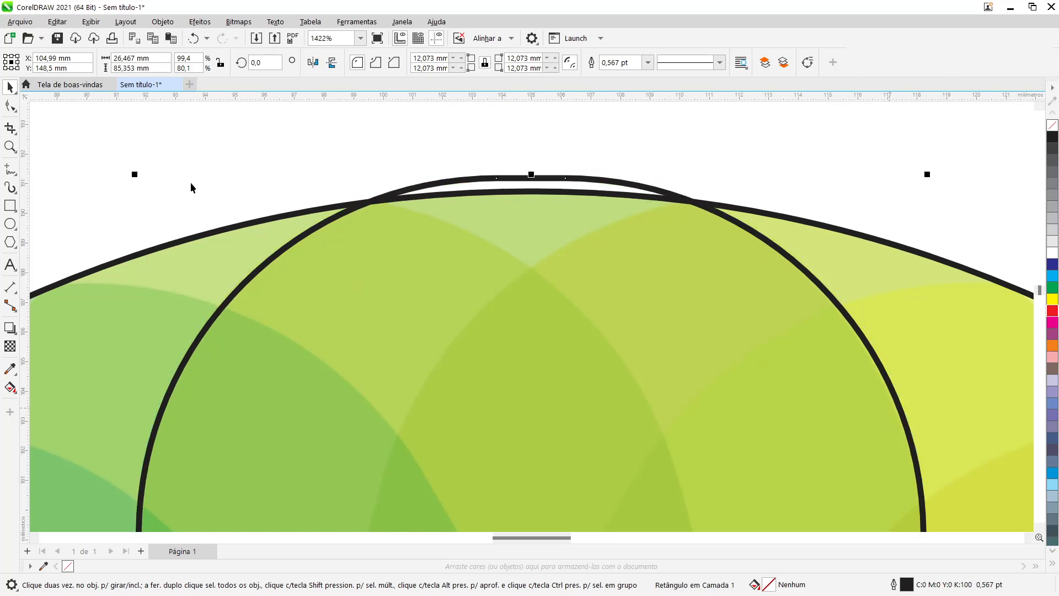
Step: Increase the rounded rectangle's corner radius to about 12.5 mm to fit the petal's outline more closely
left_click(11, 107)
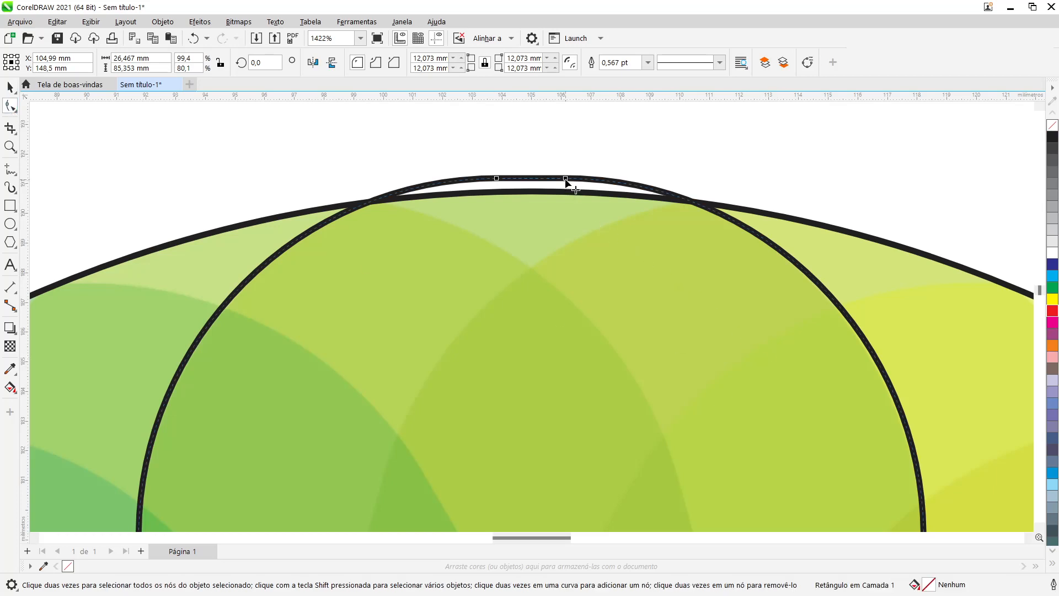
left_click_drag(565, 179, 553, 180)
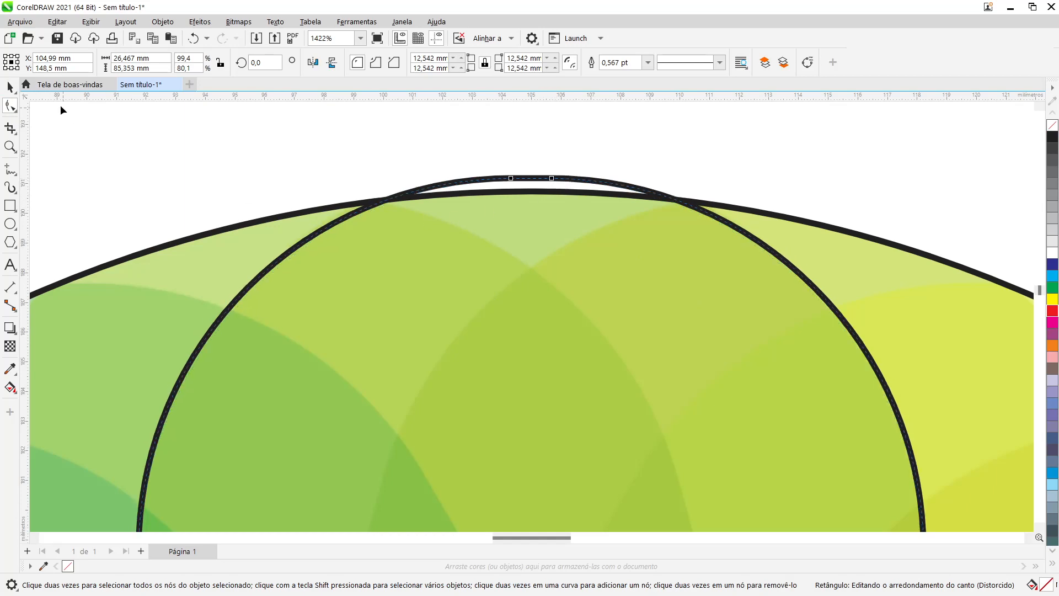
left_click(10, 87)
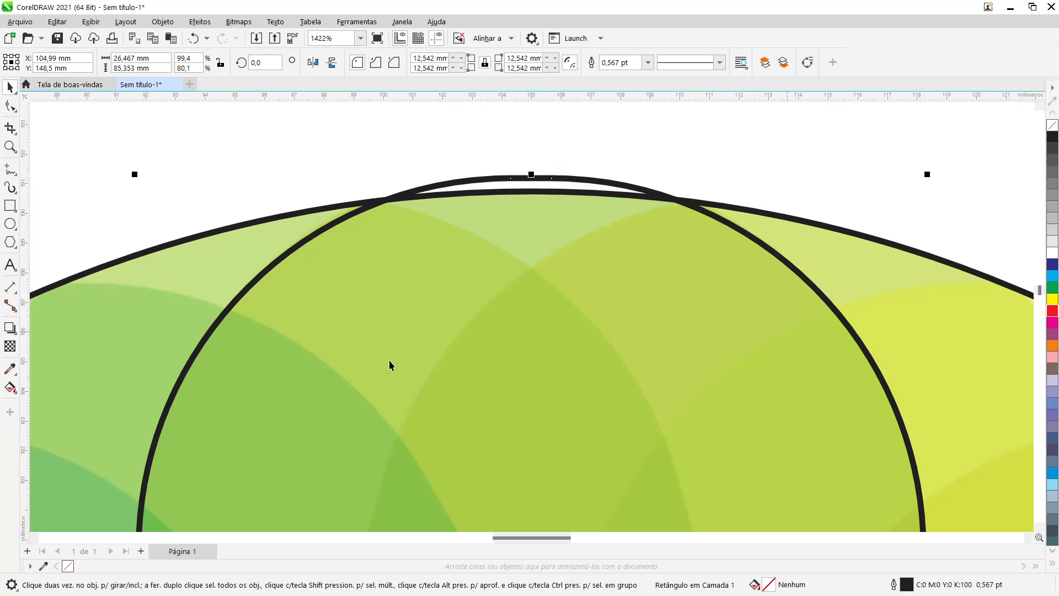
Step: Examine how the rounded rectangle's upper end fits the petal in the bitmap and overlaps the circle
scroll(539, 296, "up", 1)
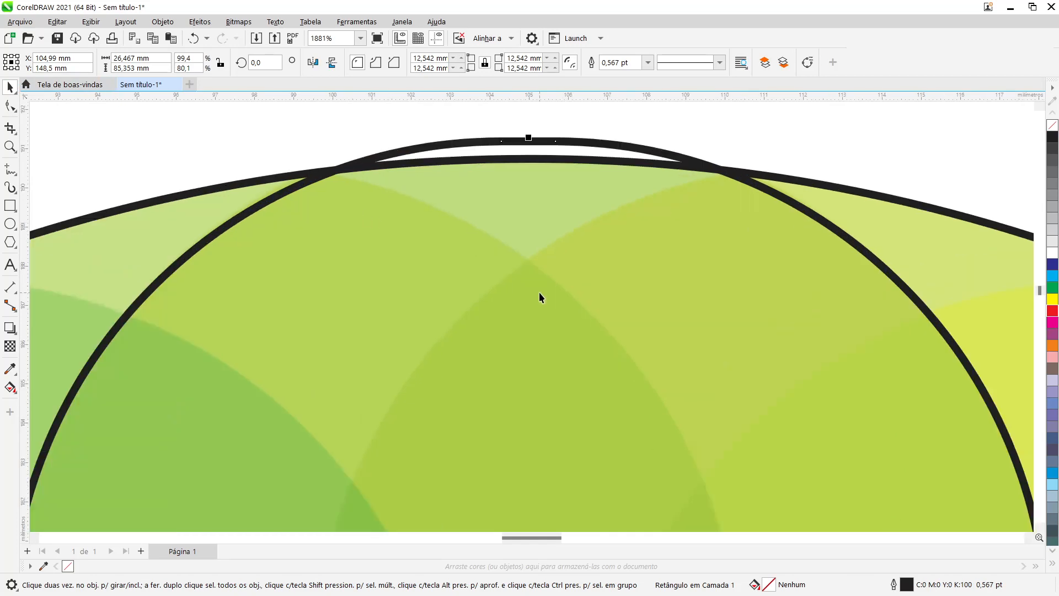
scroll(499, 301, "down", 1)
scroll(500, 301, "down", 4)
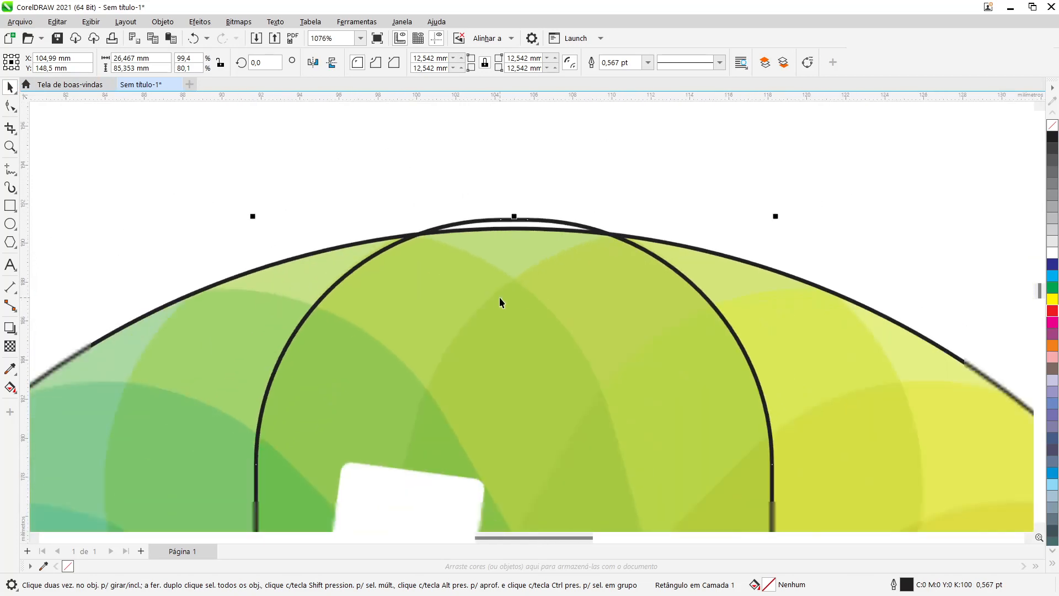
scroll(500, 301, "up", 2)
scroll(499, 301, "up", 3)
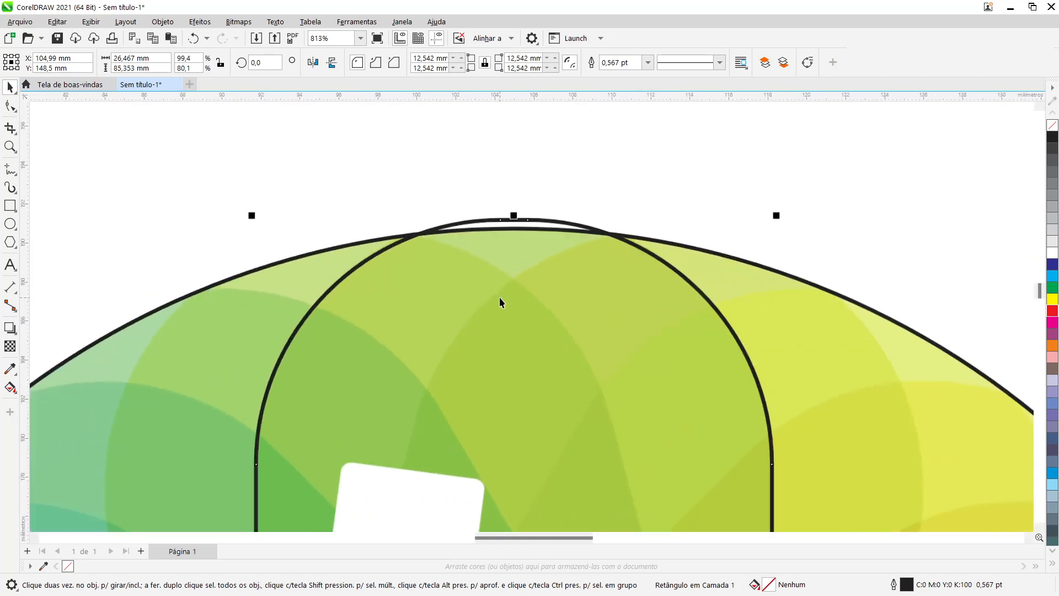
scroll(499, 300, "down", 2)
scroll(499, 300, "down", 1)
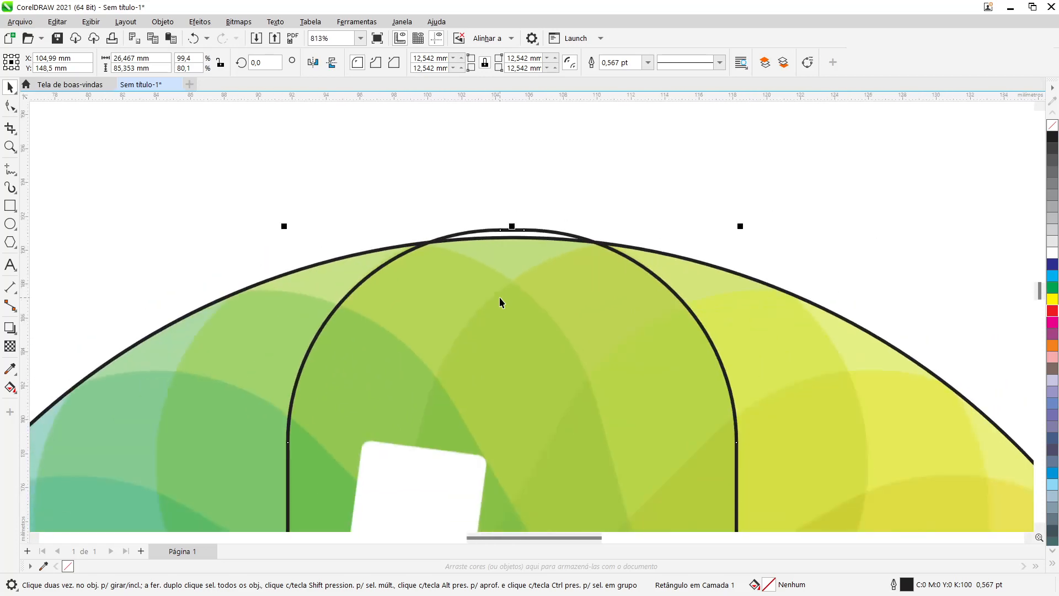
left_click(559, 265)
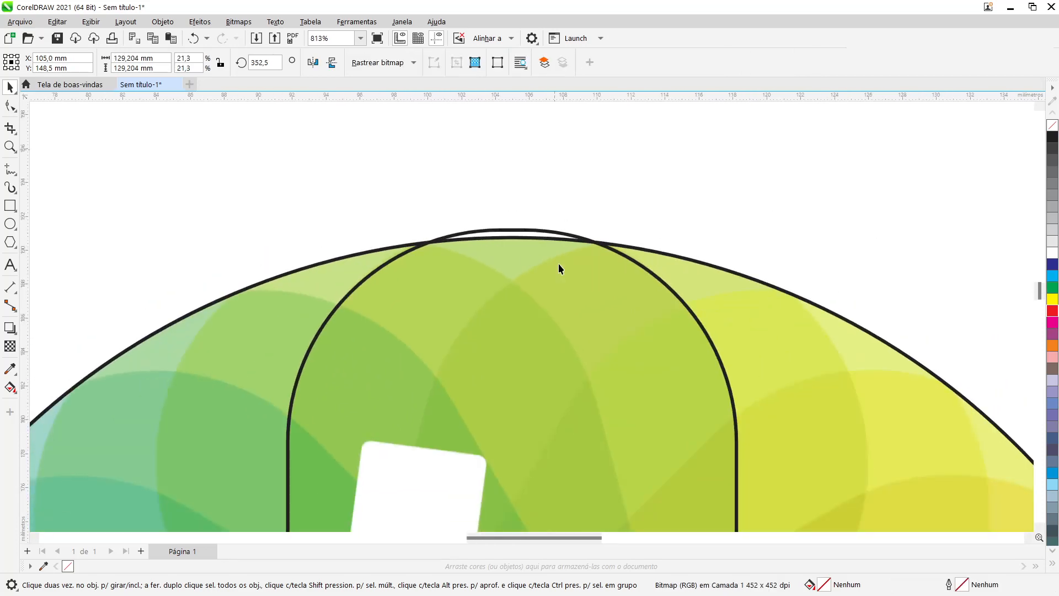
key("F4")
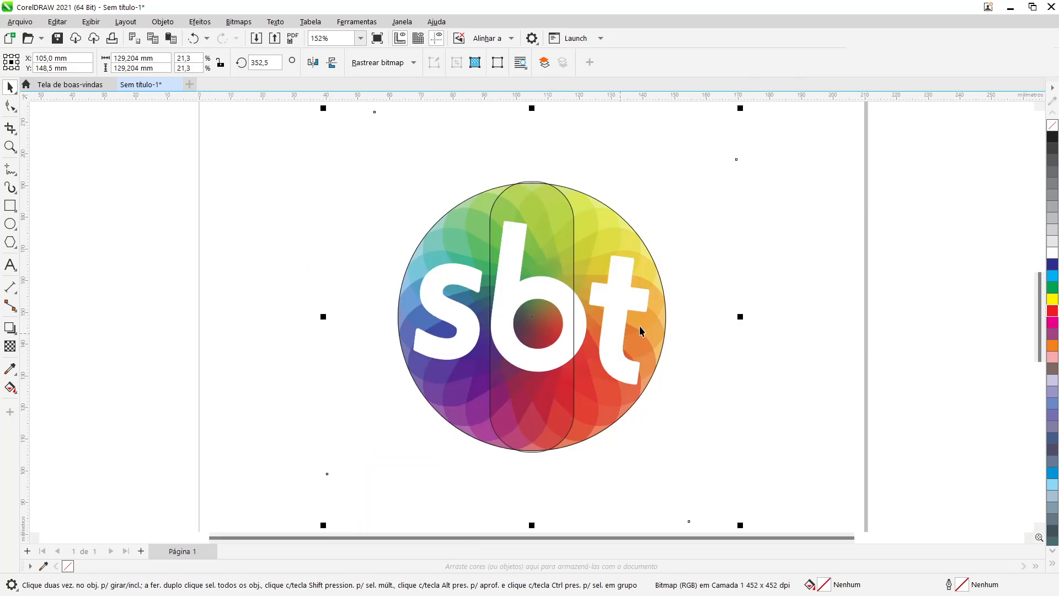
key("Escape")
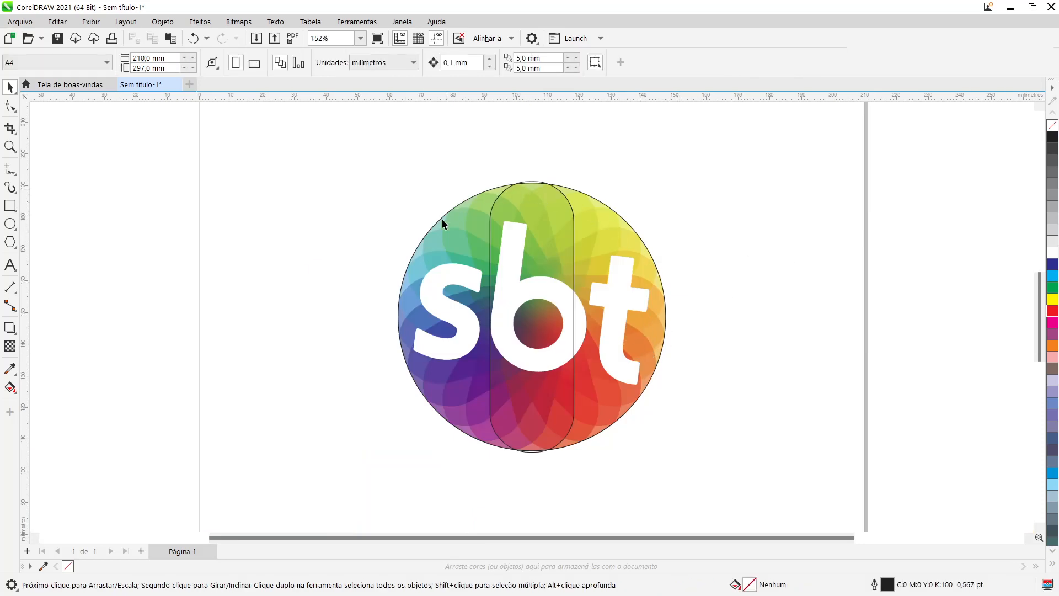
scroll(531, 184, "up", 3)
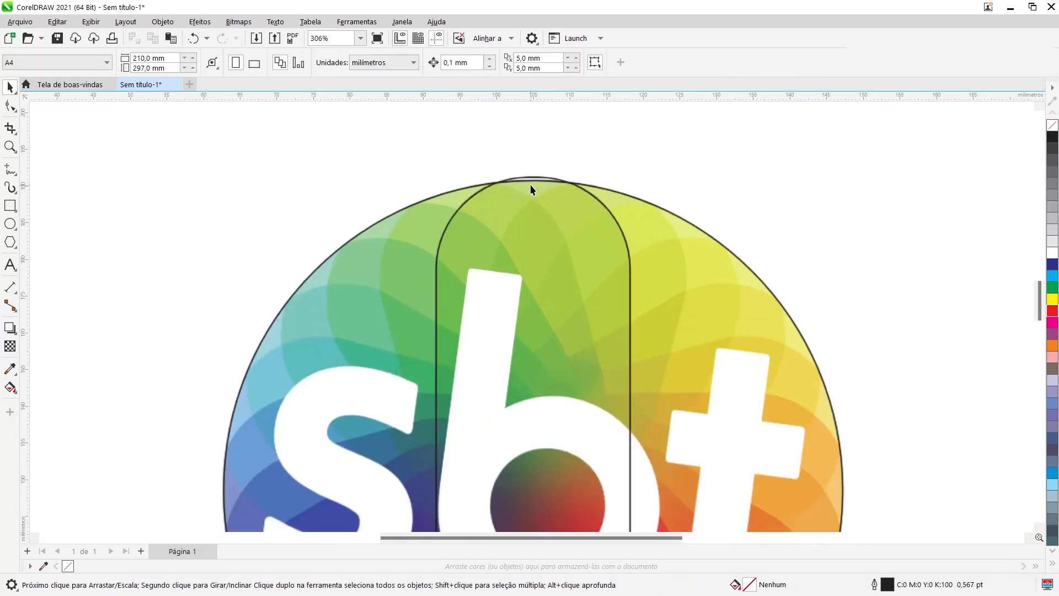
scroll(530, 184, "up", 3)
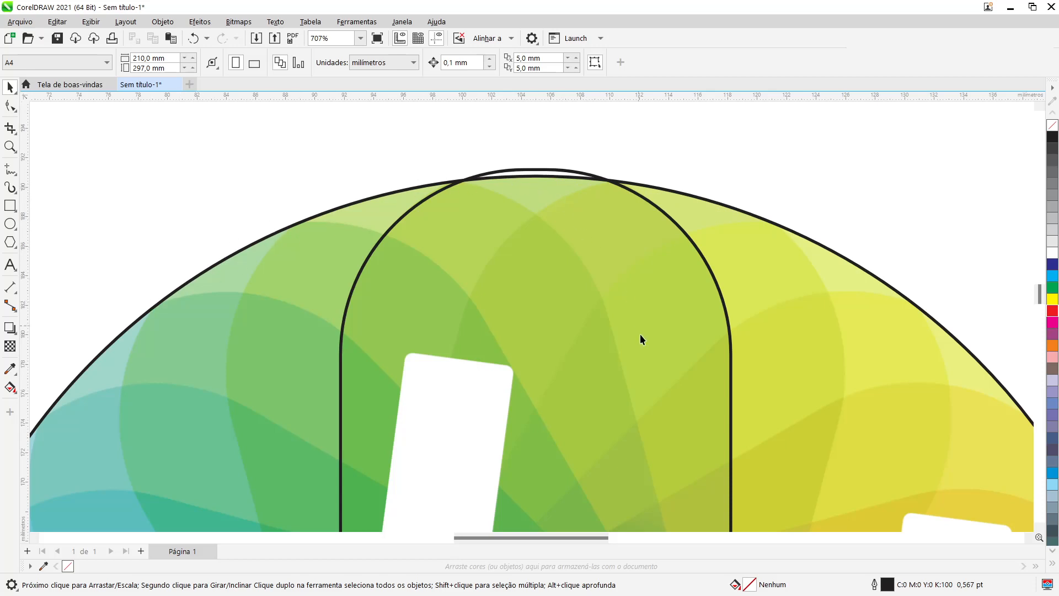
key("F4")
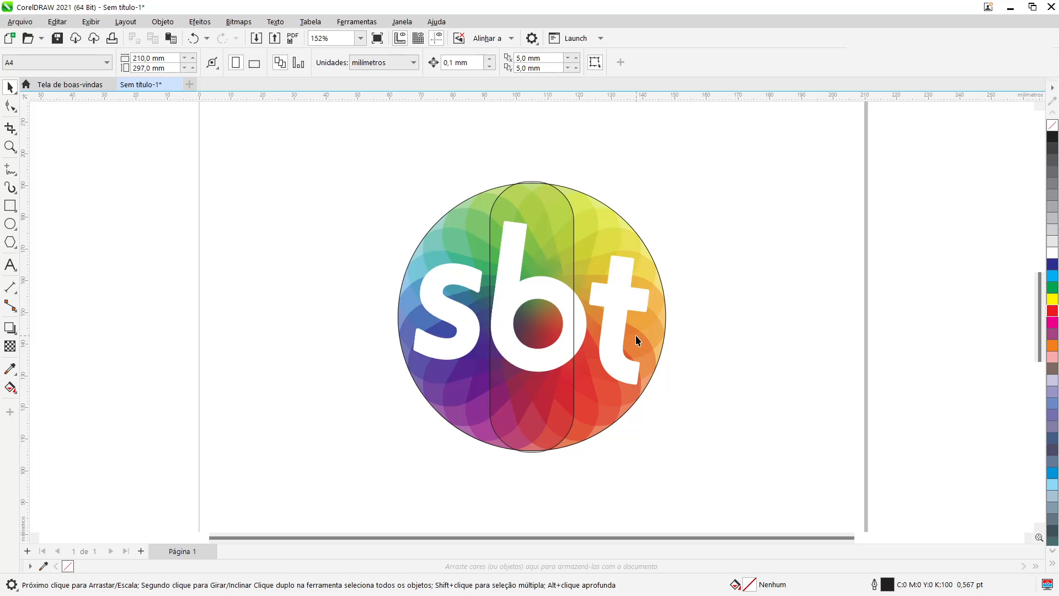
Step: Intersect the rounded rectangle with the circle to create a petal shape that ends at the circle's edge
scroll(527, 187, "up", 4)
scroll(532, 214, "up", 2)
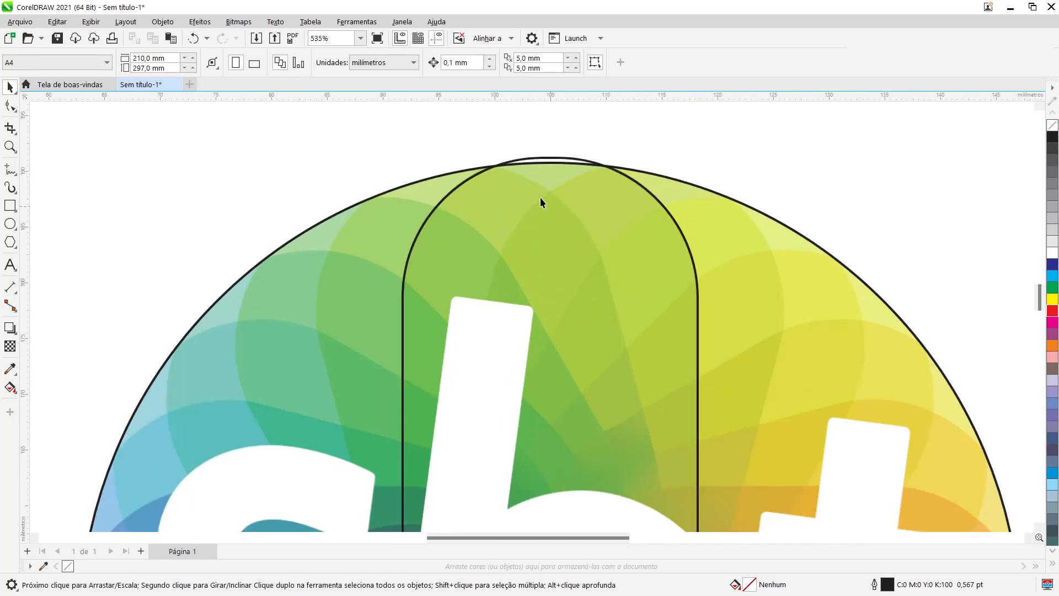
left_click(547, 160)
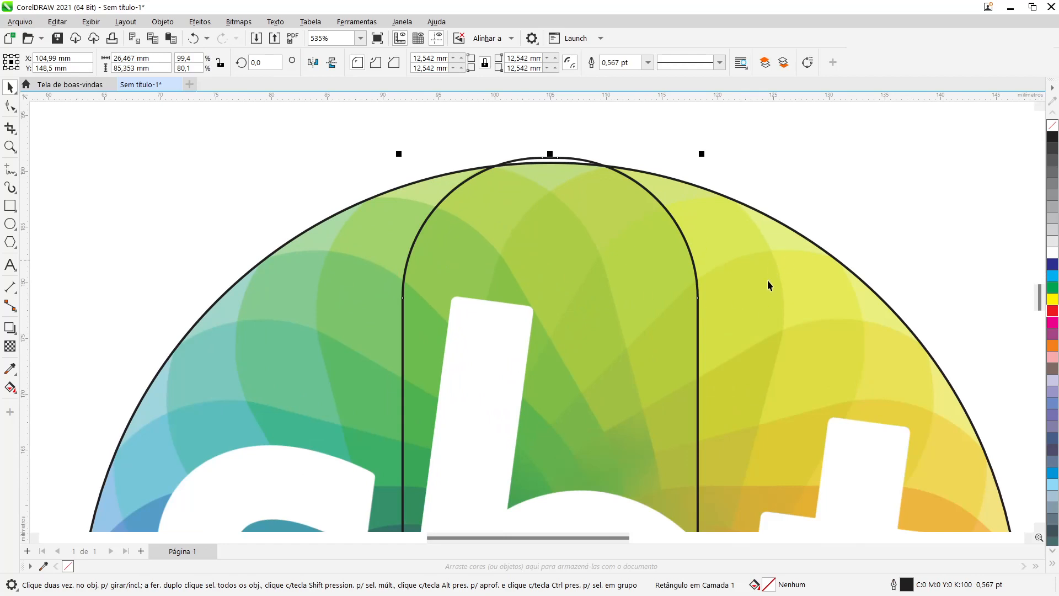
left_click(796, 238, "shift")
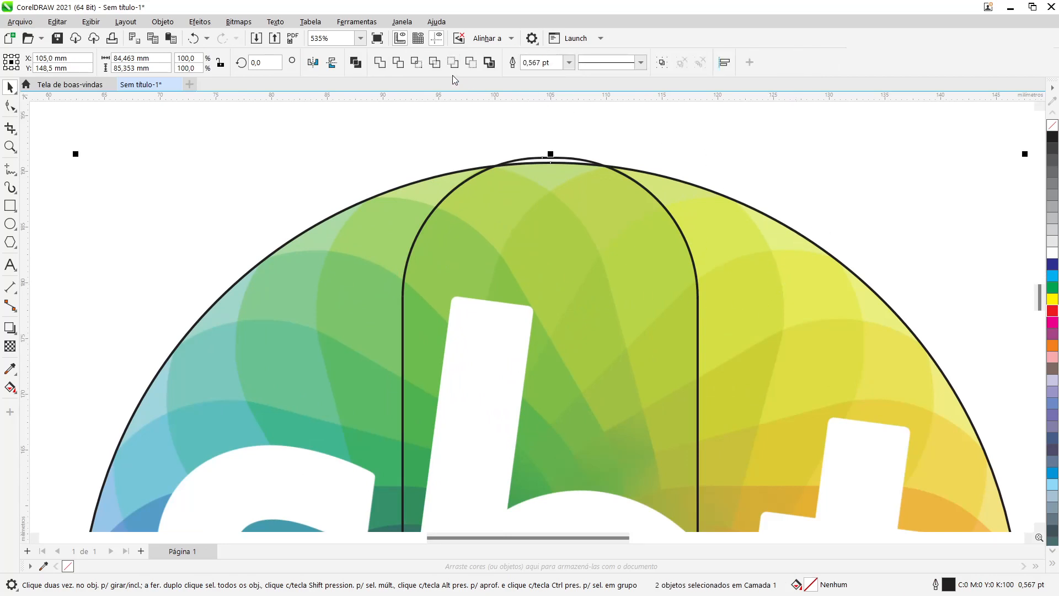
left_click(416, 62)
scroll(550, 331, "down", 2)
scroll(550, 331, "down", 2)
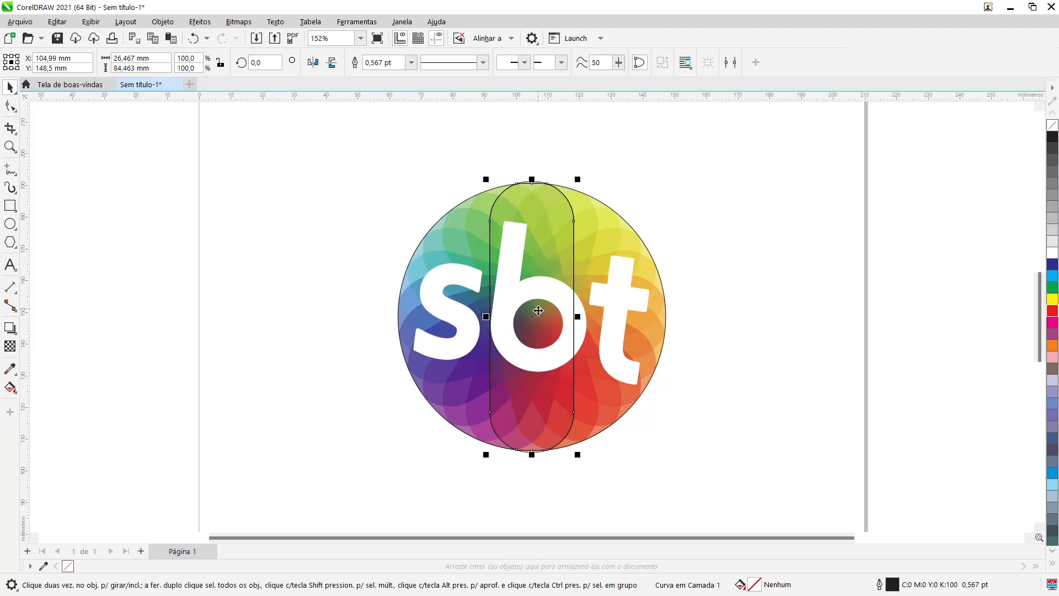
Step: Place a copy of the petal shape beside the logo, level with the original
left_click_drag(531, 316, 286, 345)
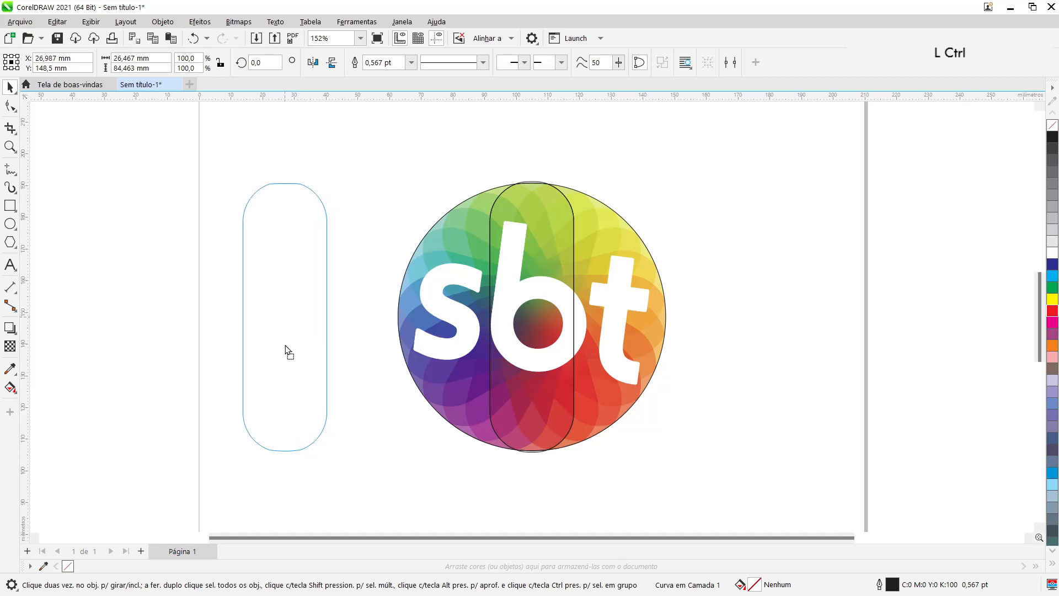
left_click_drag(285, 345, 286, 346)
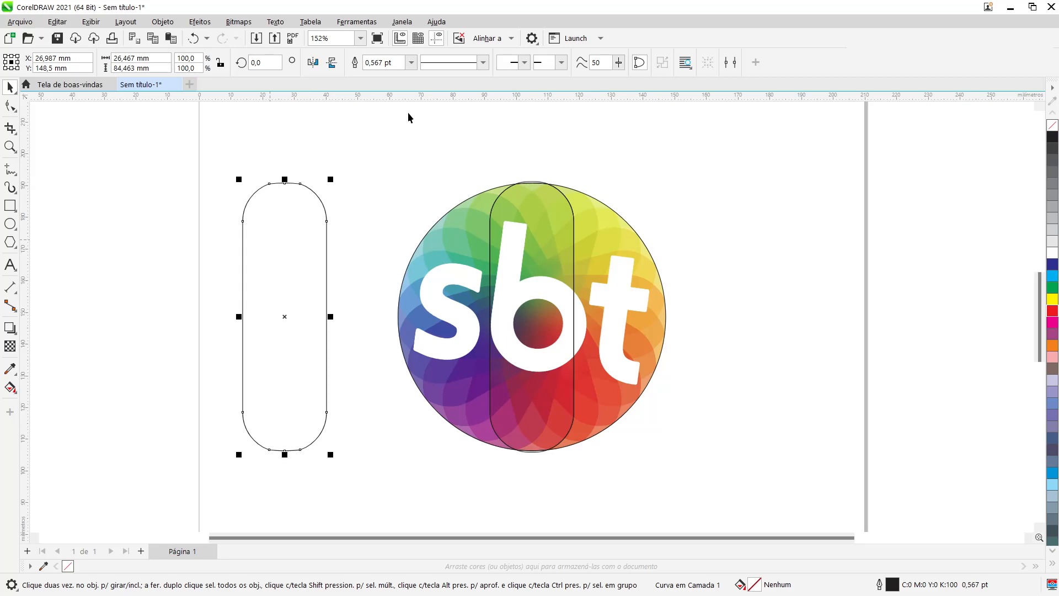
Step: Switch the A4 page to landscape and move the bitmap, circle and overlying petal shapes horizontally away from the petal copy
scroll(563, 291, "down", 3)
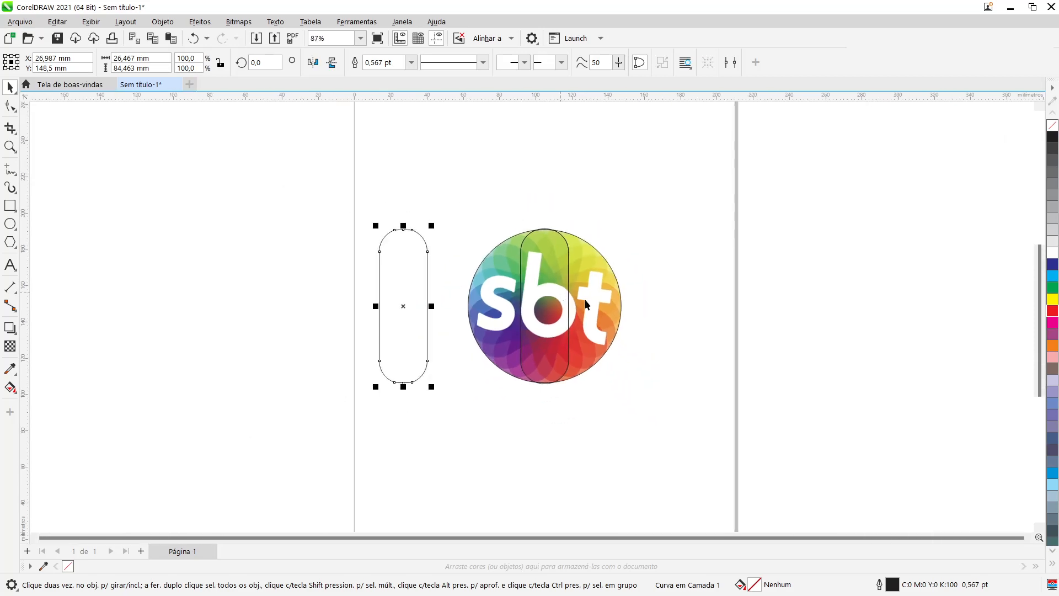
left_click(503, 173)
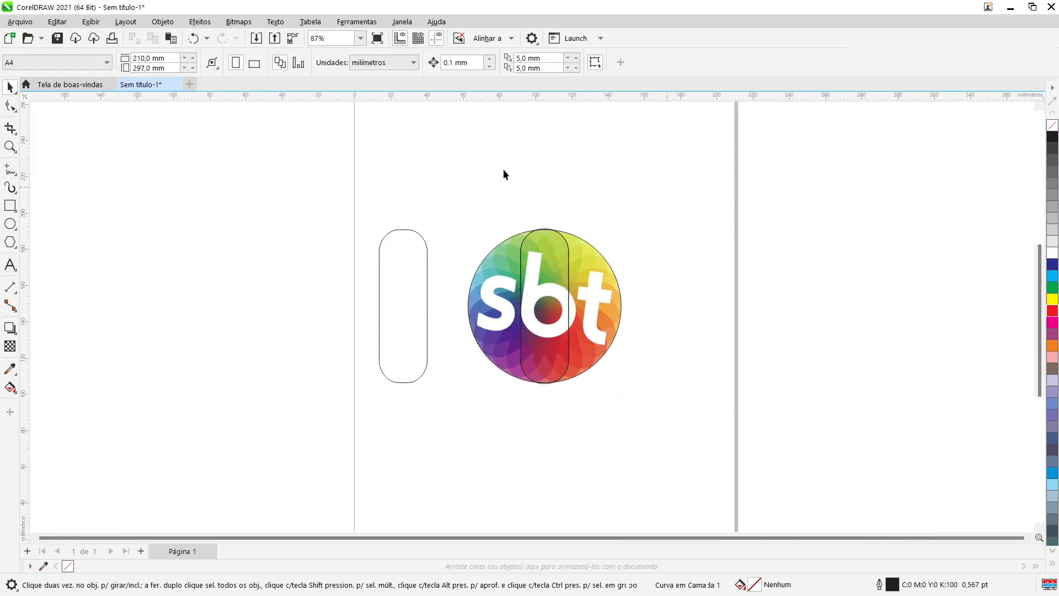
left_click(254, 63)
left_click_drag(396, 161, 702, 455)
left_click_drag(546, 336, 674, 350)
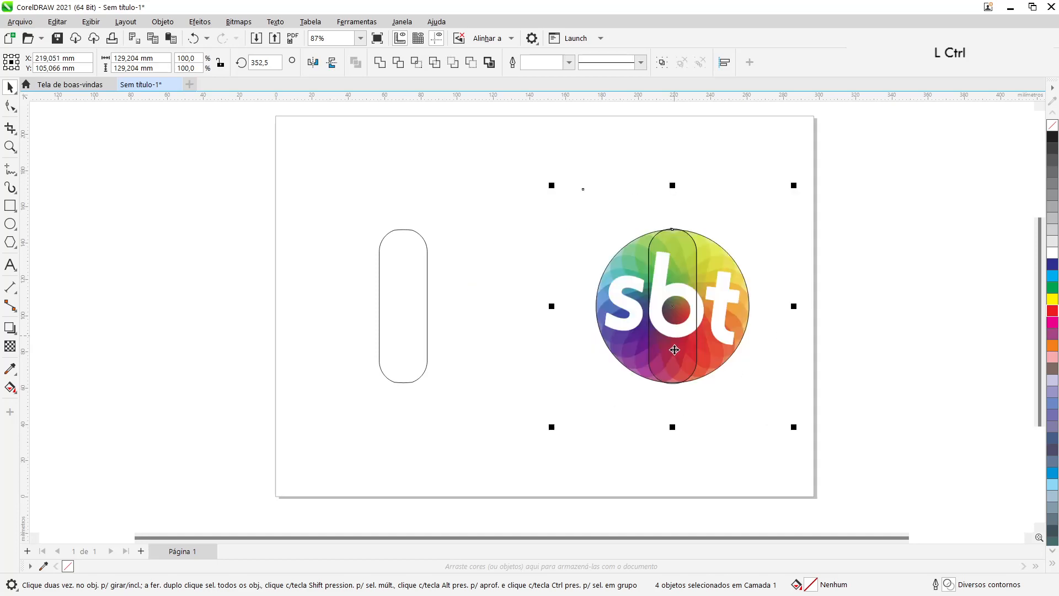
Step: Draw a rectangle about 88 by 68 mm over the petal copy's lower half, its upper edge at the petal's center
scroll(500, 327, "up", 3)
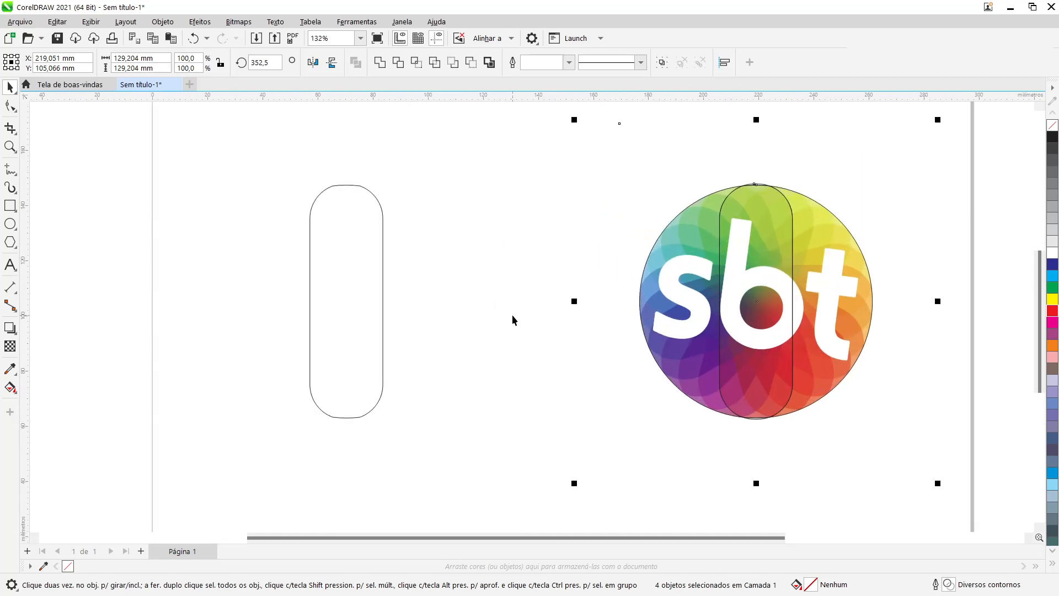
left_click(448, 391)
left_click(340, 298)
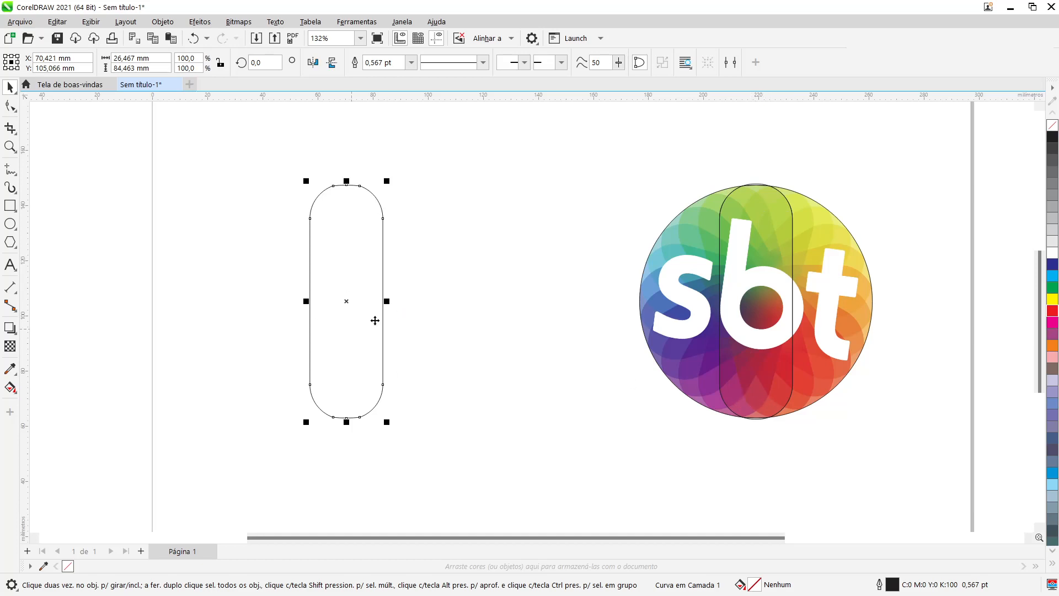
left_click(10, 205)
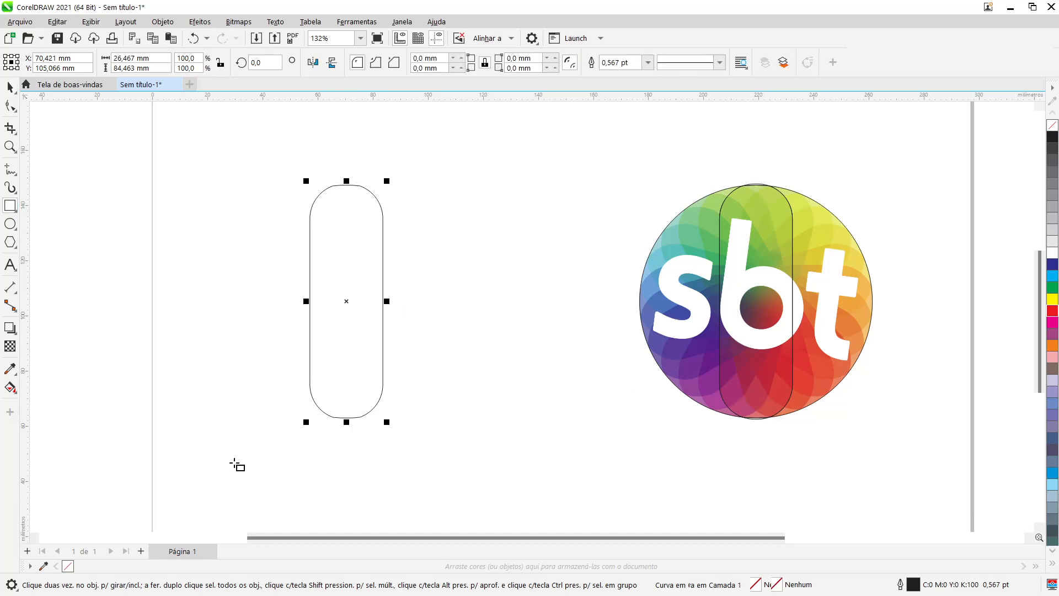
left_click_drag(234, 462, 476, 274)
left_click(10, 86)
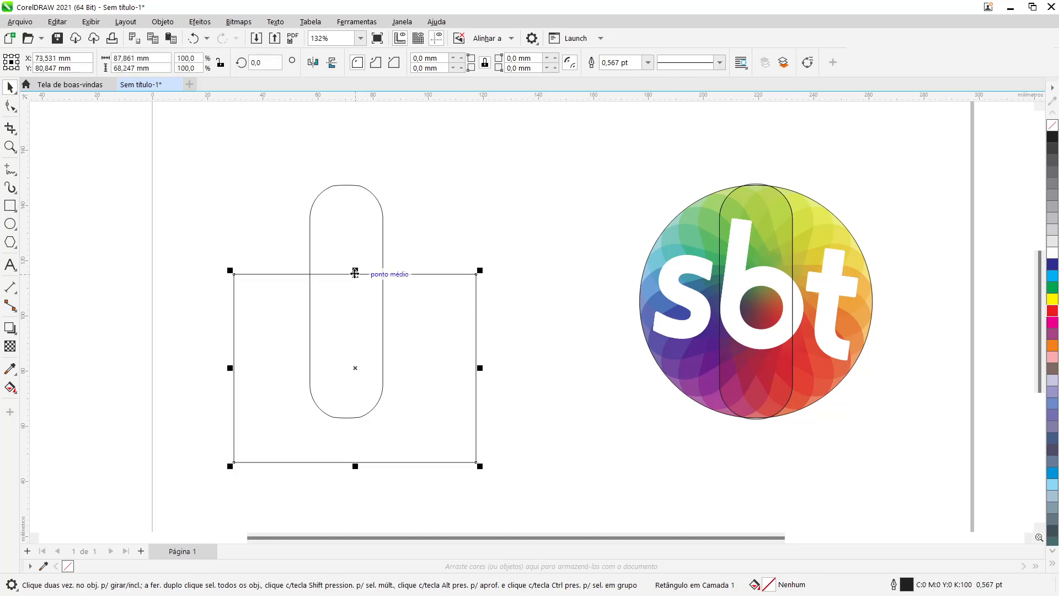
left_click_drag(359, 274, 348, 309)
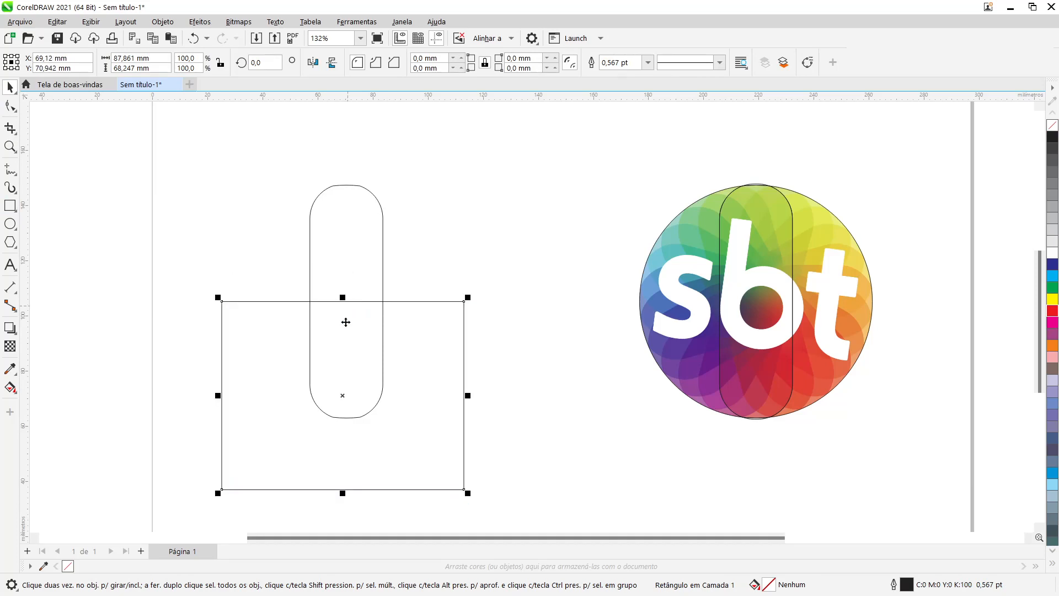
Step: Trim the lower half off the petal copy with the rectangle and delete the rectangle
left_click(362, 242, "shift")
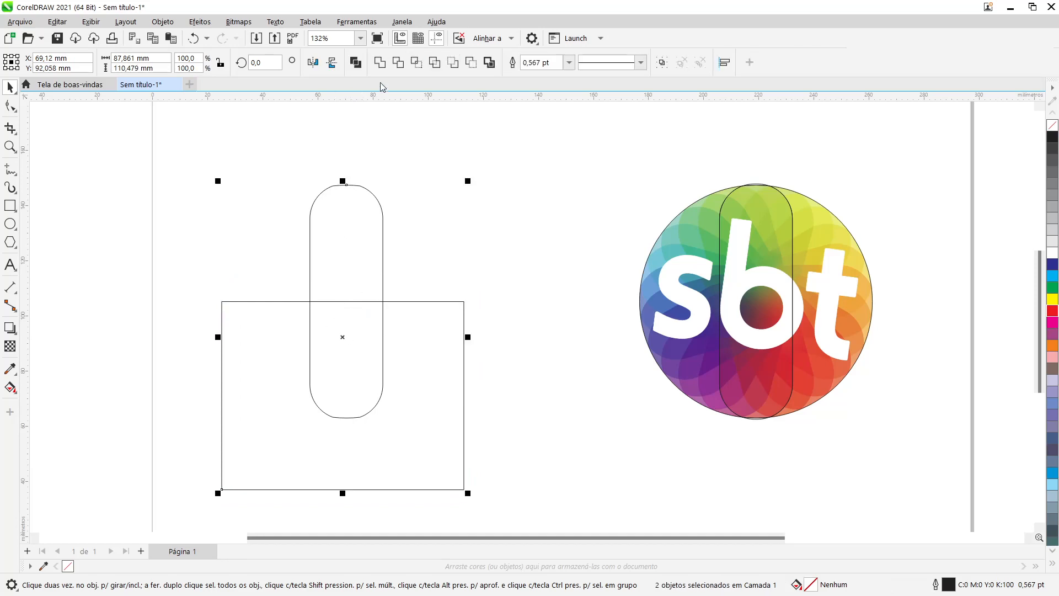
left_click(398, 63)
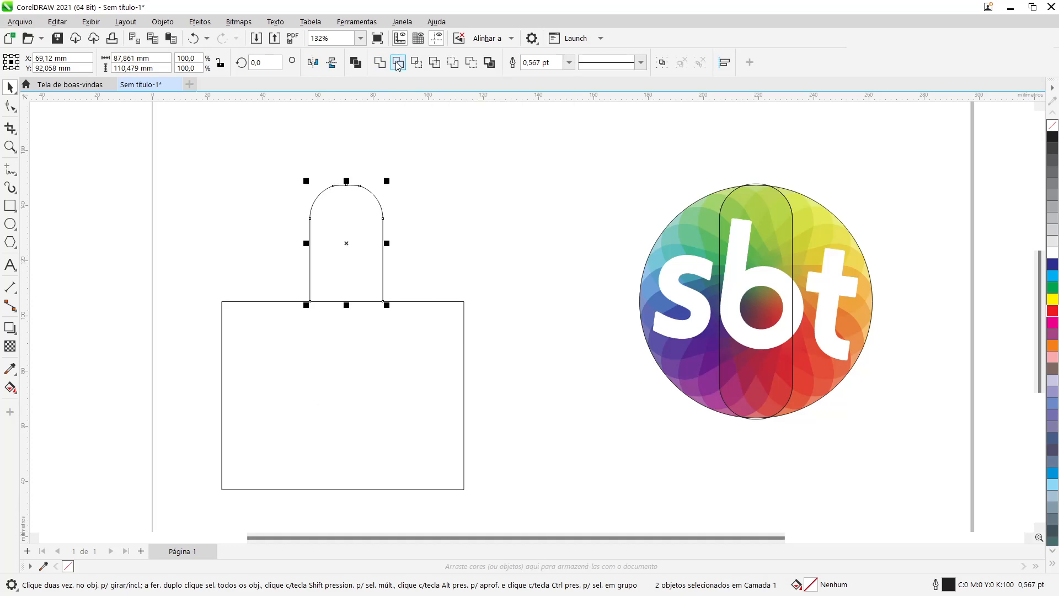
left_click(356, 357)
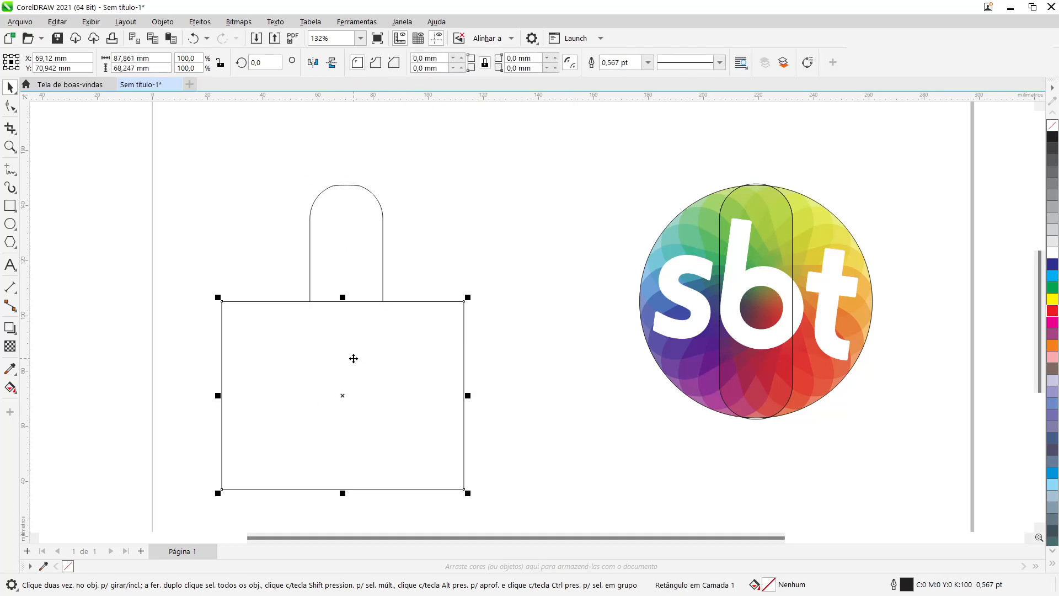
key("Delete")
Step: Fill the half petal with red and move its rotation center to the midpoint of its flat lower edge
left_click(342, 283)
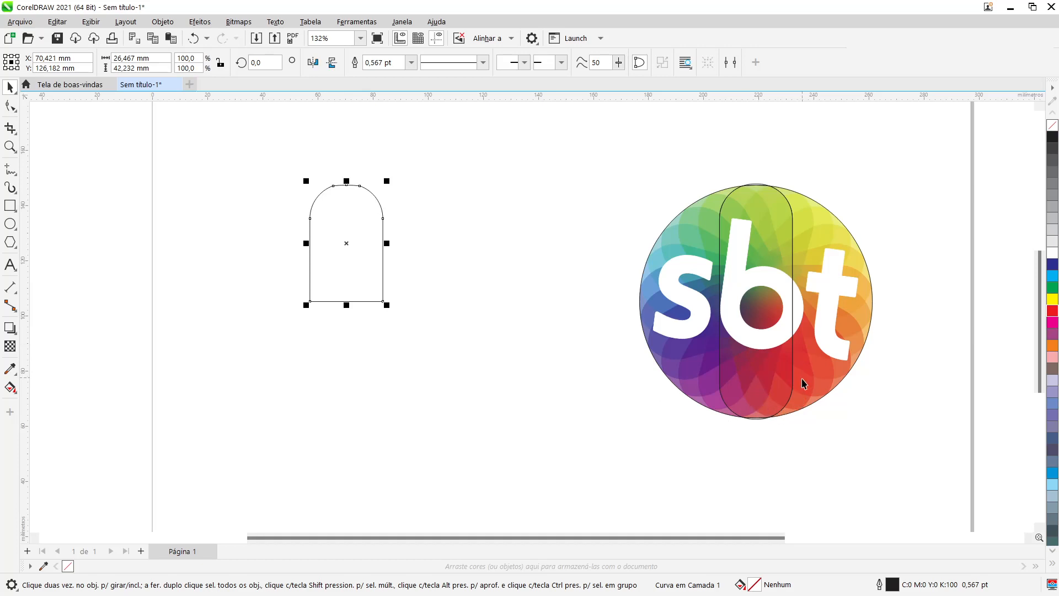
left_click(1052, 311)
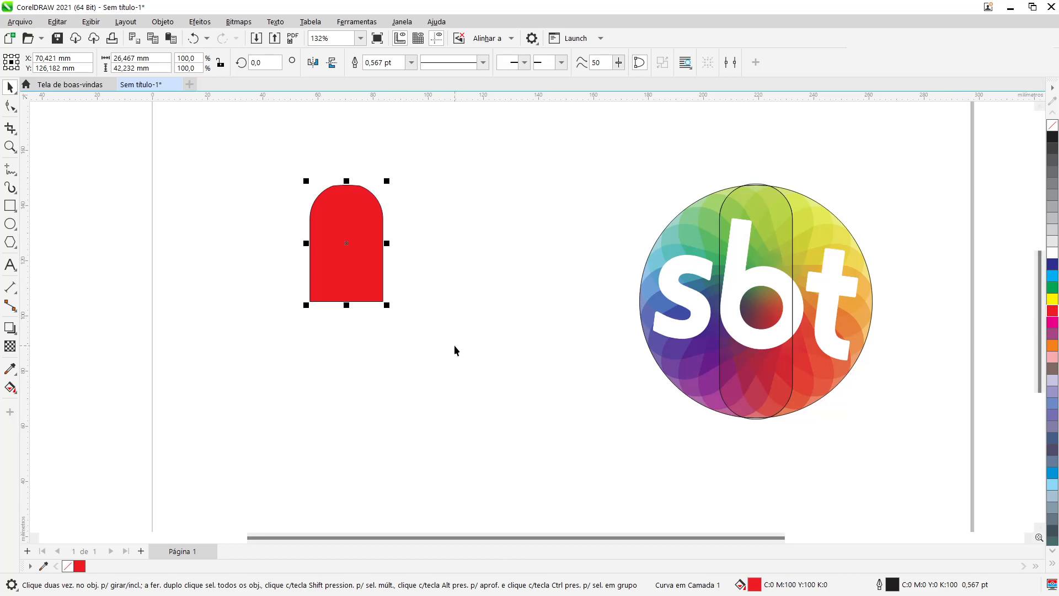
left_click(350, 263)
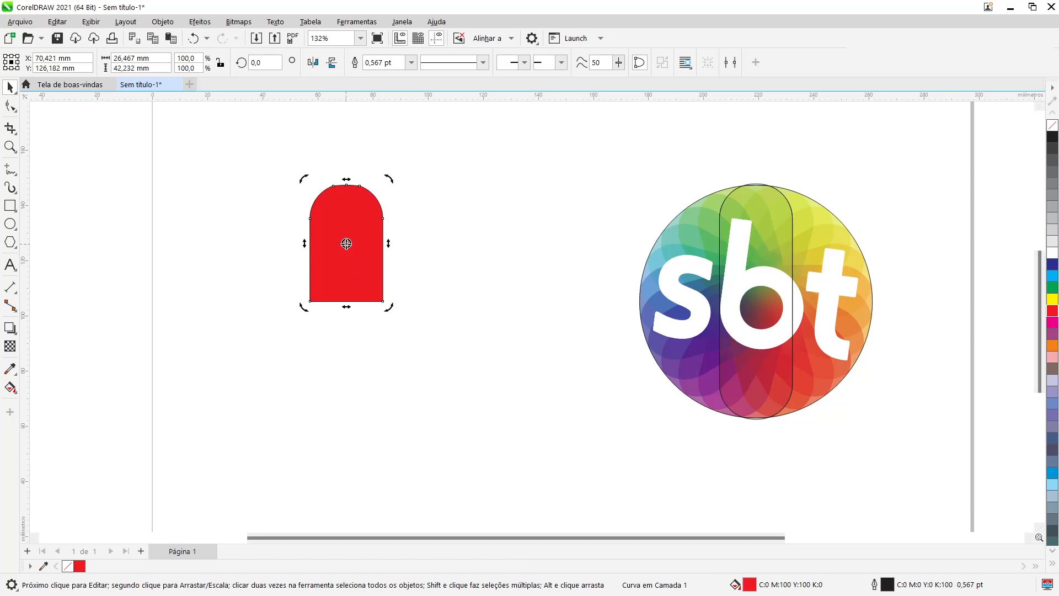
left_click_drag(347, 243, 345, 301)
Step: Check the half petal's flat edge against the logo's center with a temporary horizontal guideline, and delete the guideline
left_click_drag(566, 100, 532, 302)
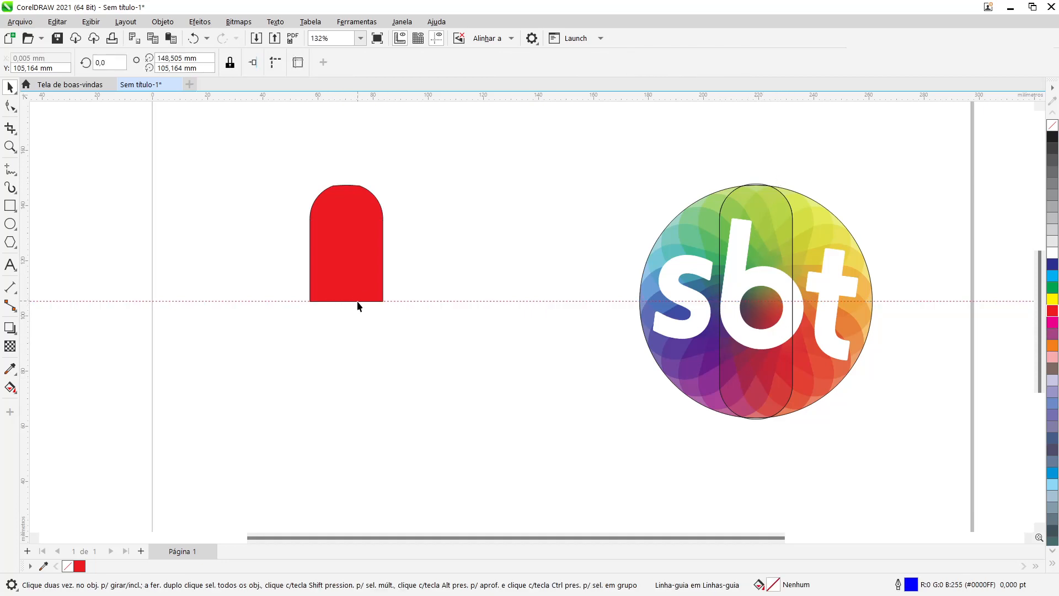
left_click(530, 301)
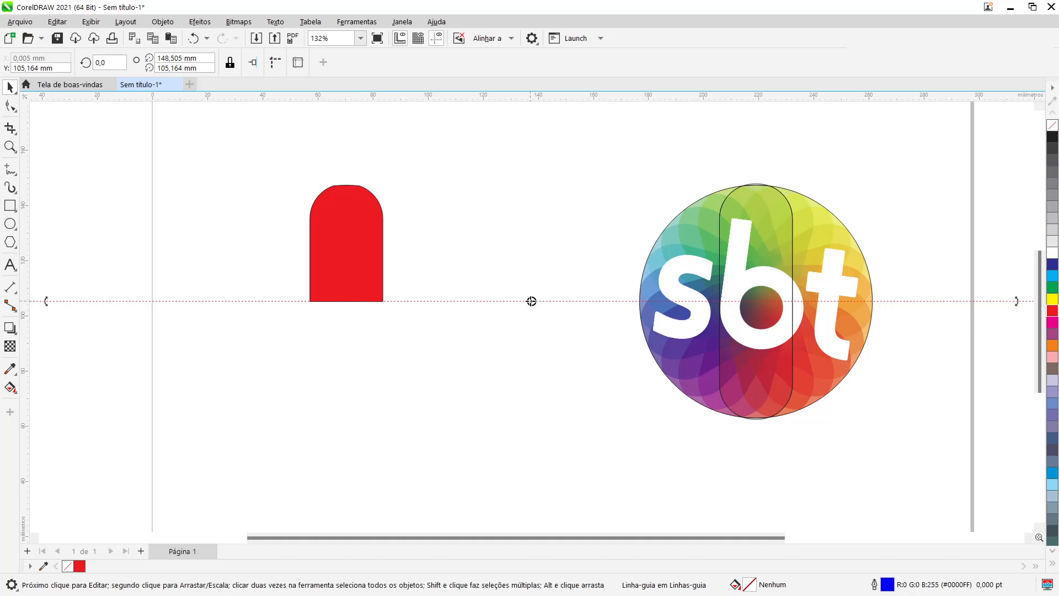
key("Delete")
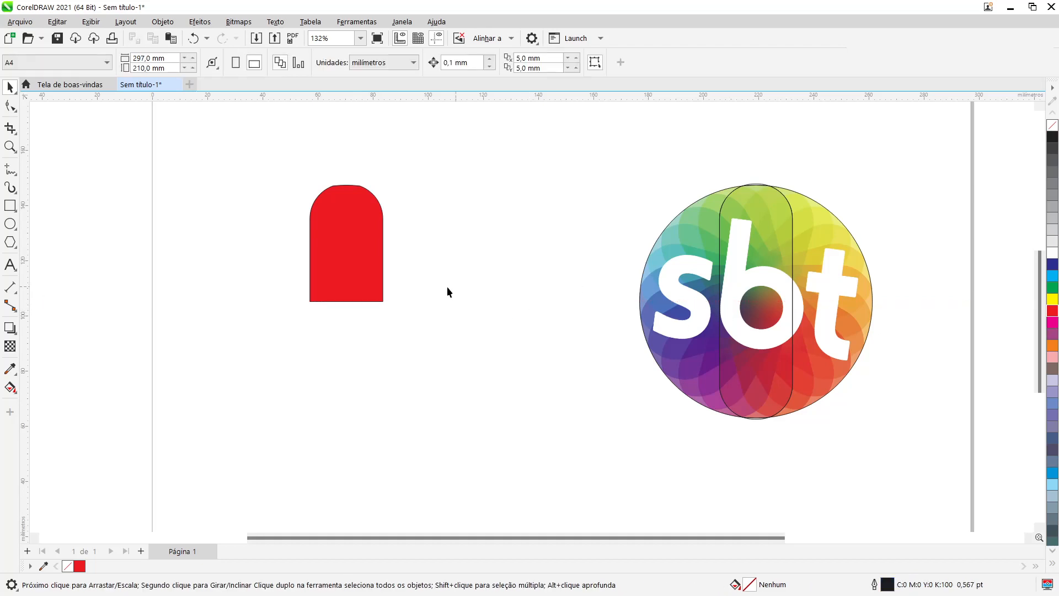
Step: Rotate the red half petal to 195° about the midpoint of its flat edge
left_click(325, 226)
left_click(349, 216)
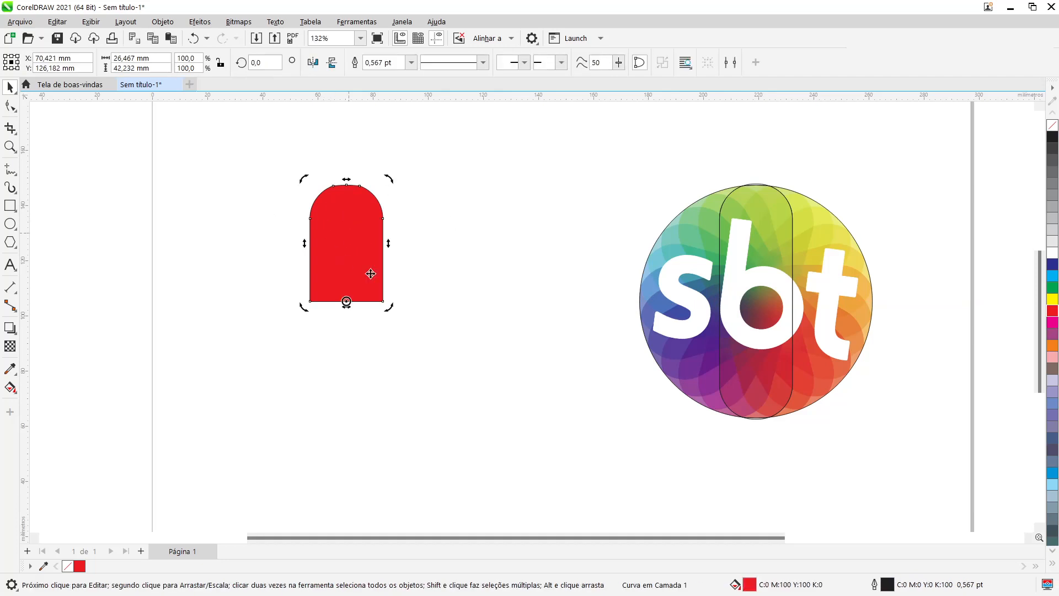
left_click_drag(390, 178, 424, 385)
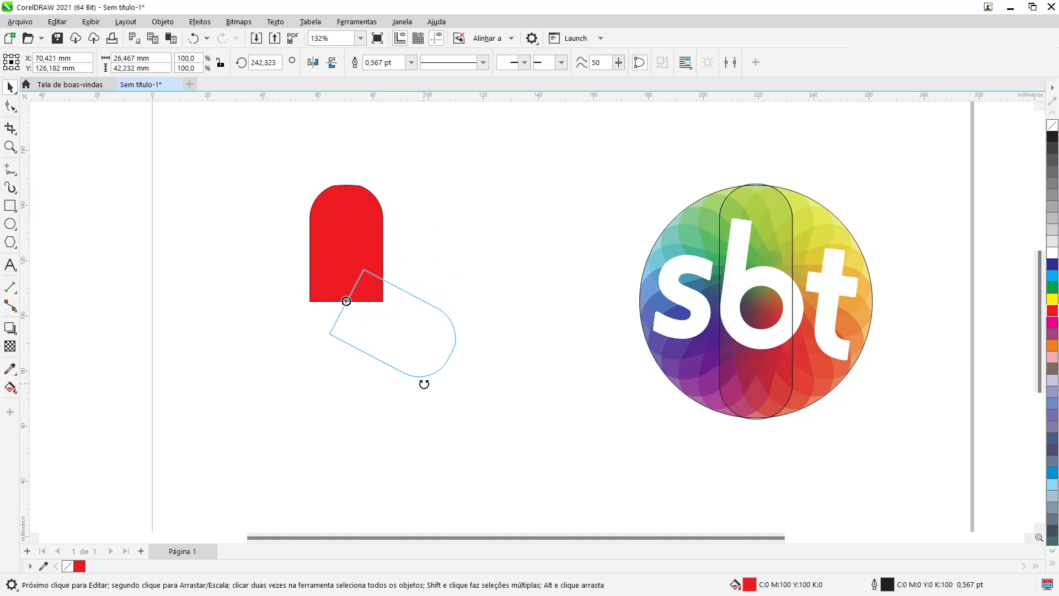
left_click_drag(423, 384, 319, 390)
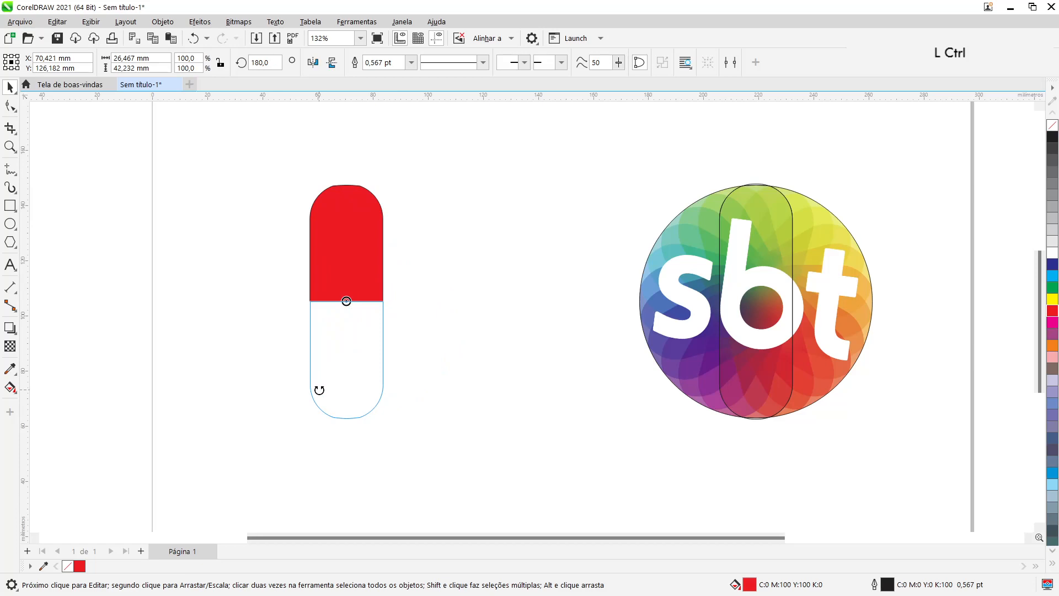
left_click_drag(325, 389, 338, 387)
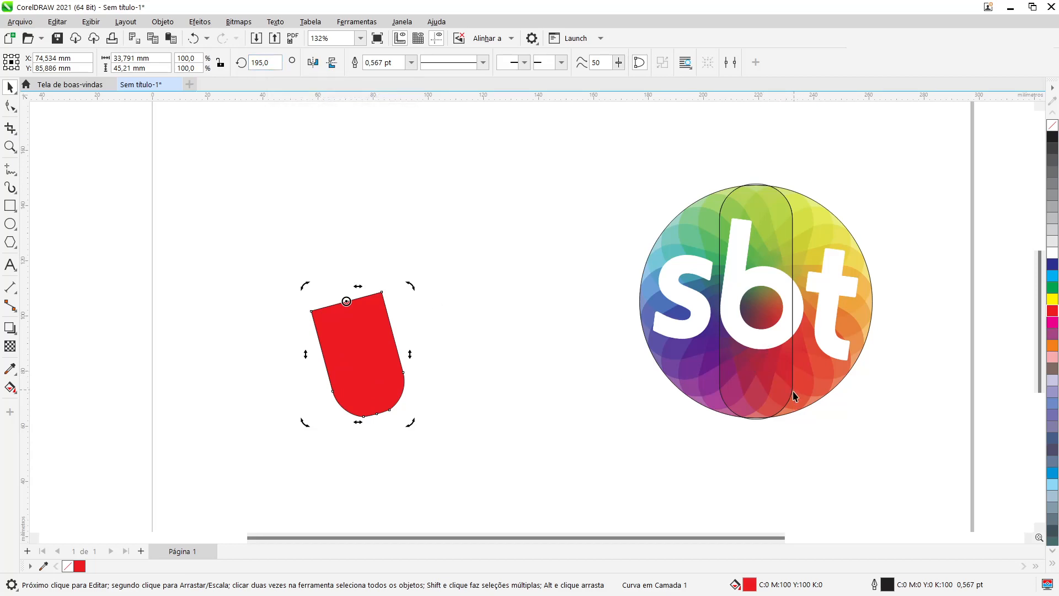
Step: Rotate the full petal over the logo 15° counterclockwise about its center to follow the petal in the bitmap
left_click(758, 196)
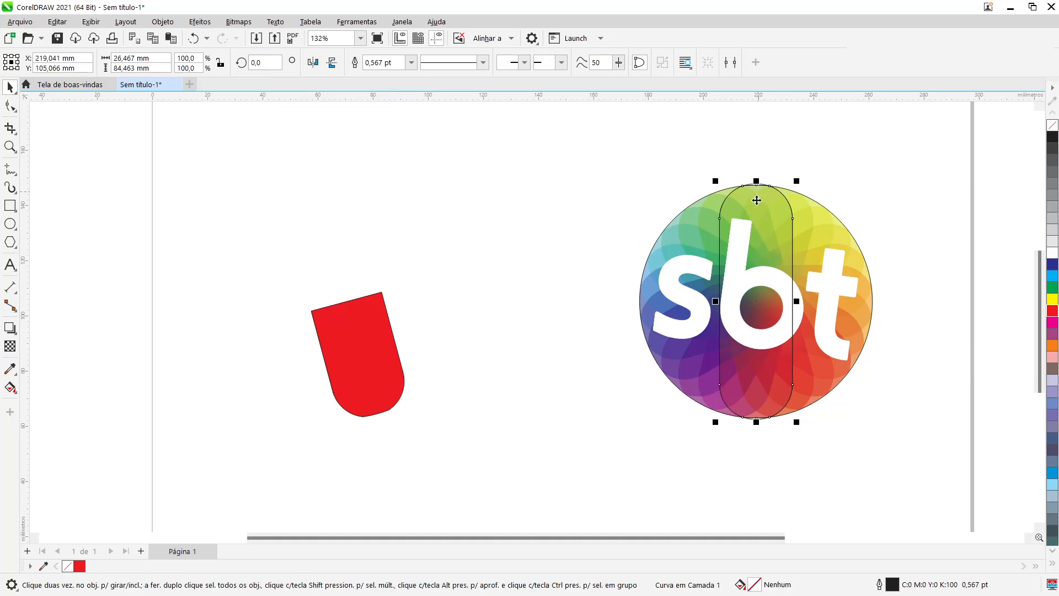
left_click(777, 208)
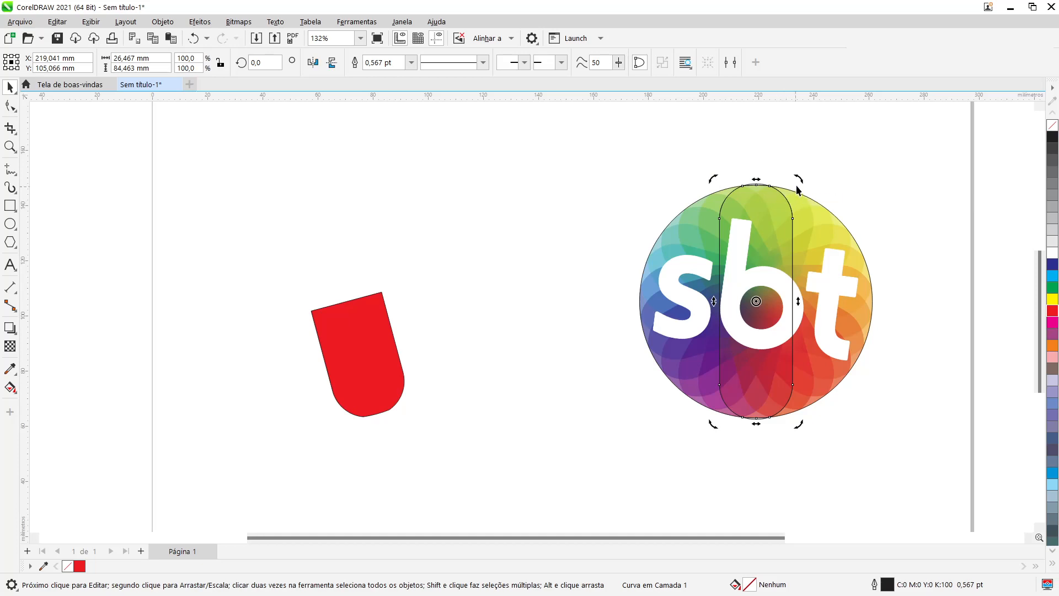
left_click_drag(798, 179, 768, 174)
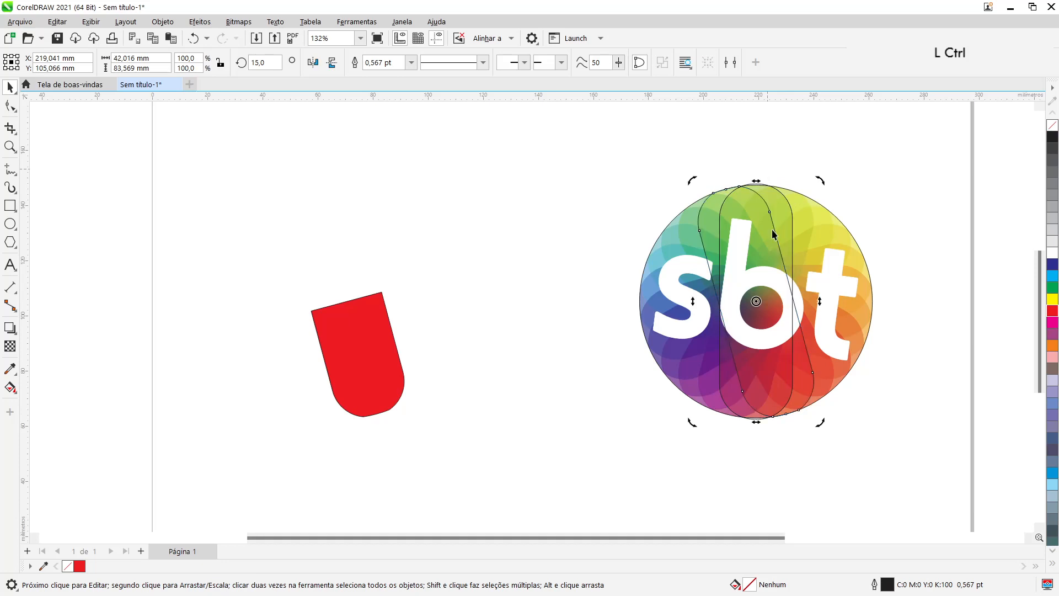
Step: Delete the leftover vertical rounded rectangle from over the logo
left_click(757, 419)
left_click(757, 419)
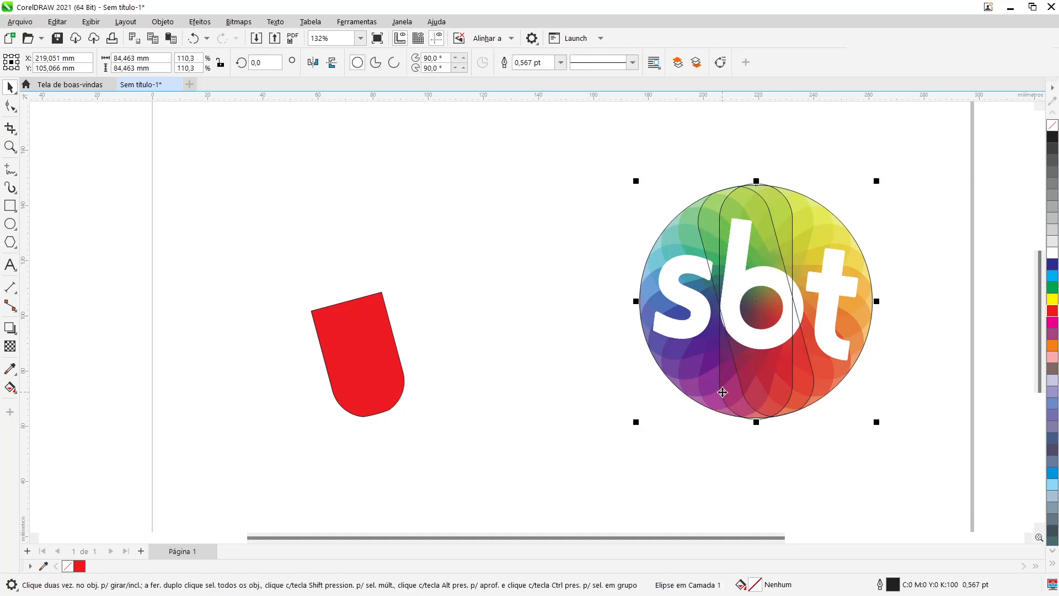
left_click(792, 166)
left_click(779, 190)
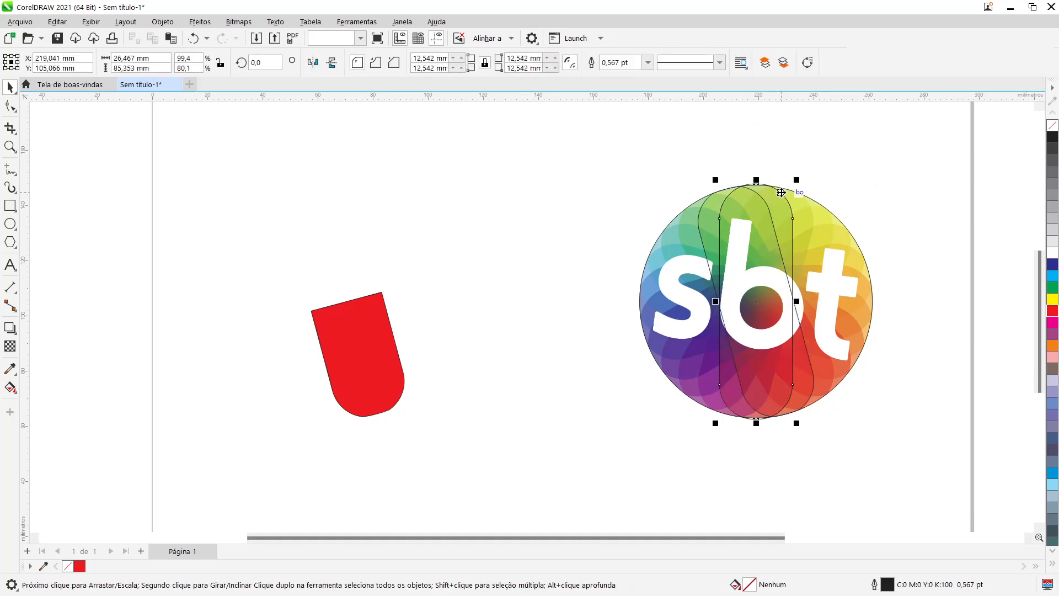
key("Delete")
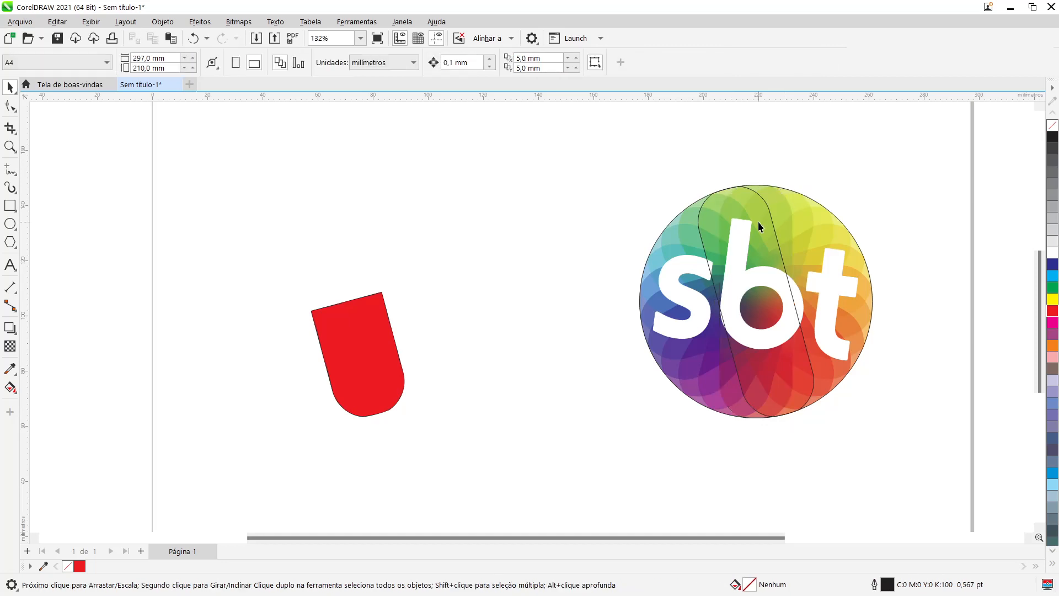
Step: Give the tilted petal over the logo a red outline 4.0 pt thick
left_click(767, 218)
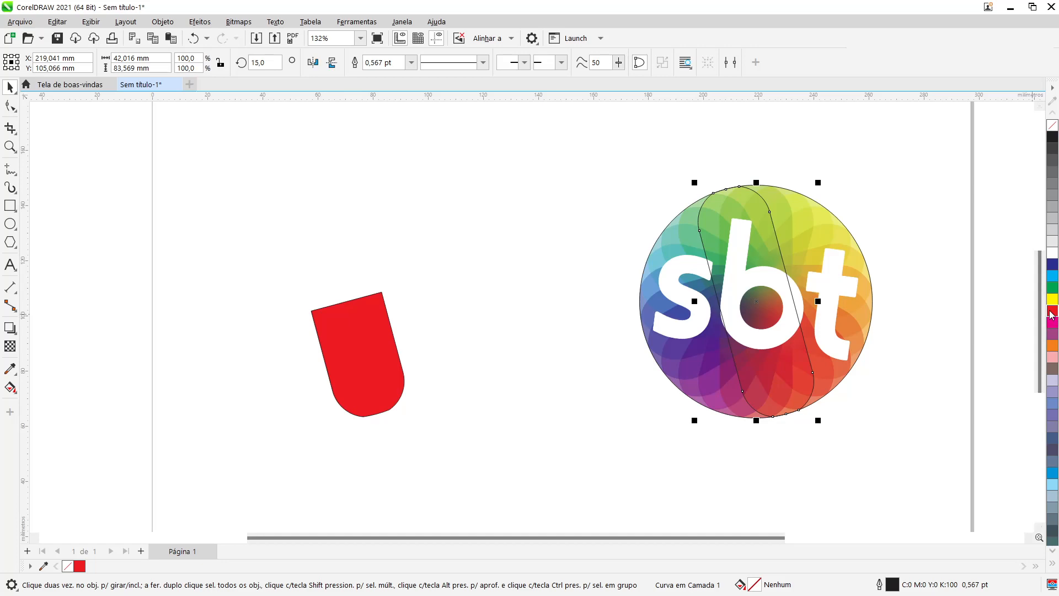
left_click(412, 62)
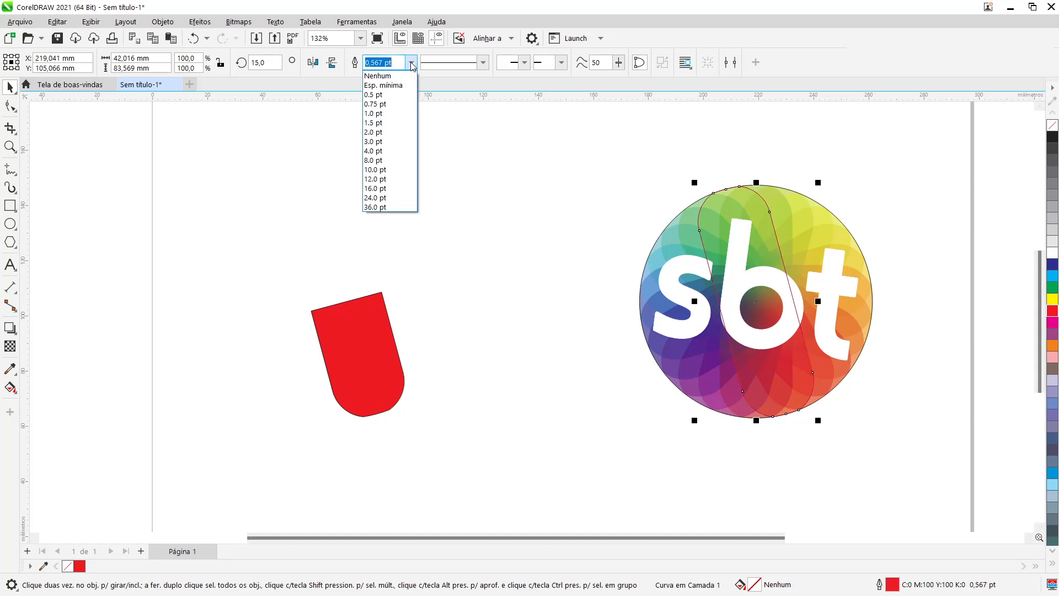
left_click(391, 153)
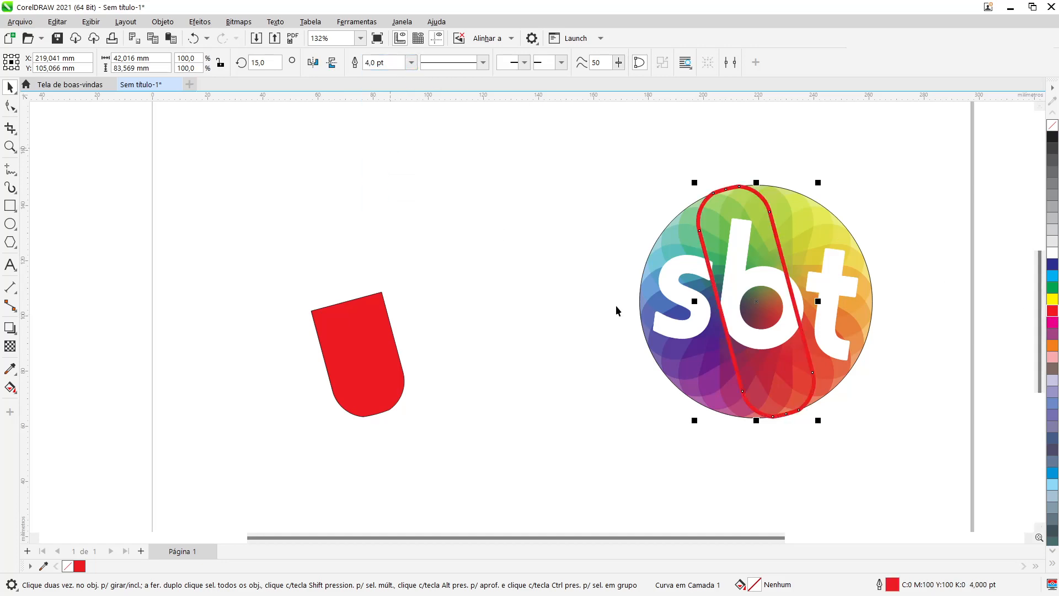
left_click(746, 404)
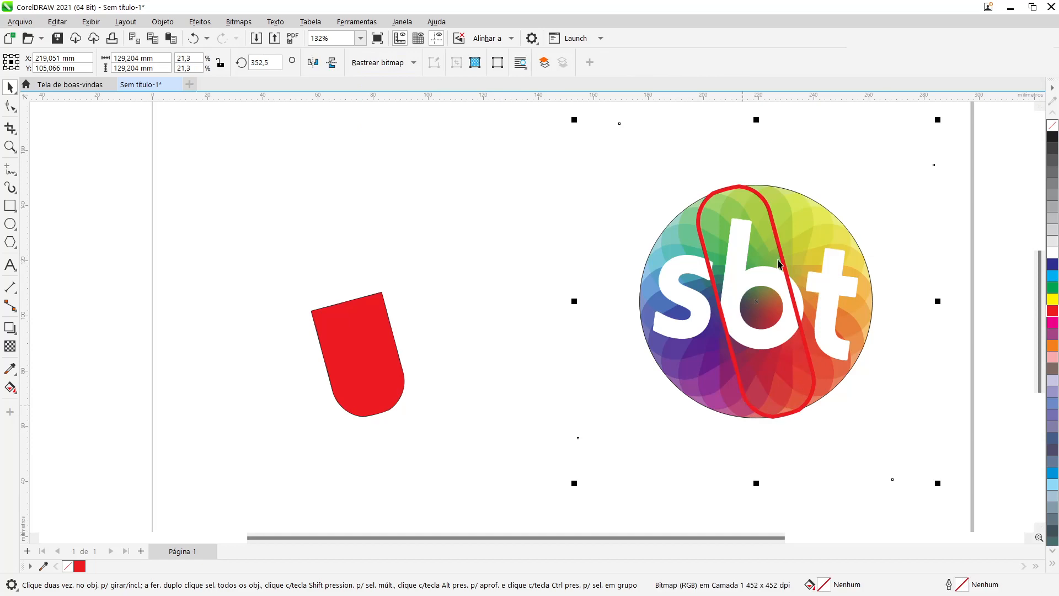
left_click(969, 303)
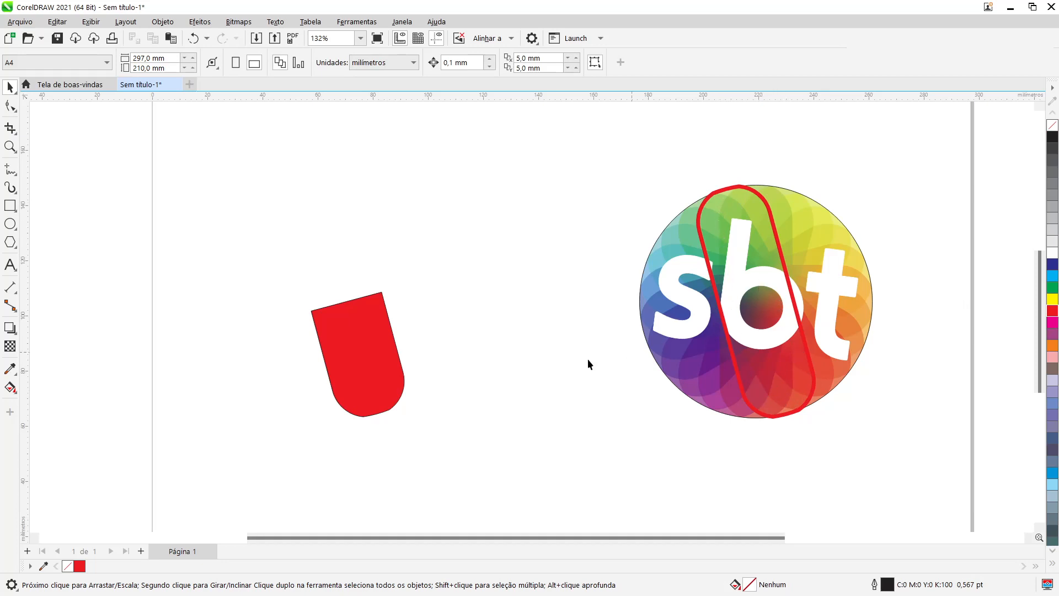
Step: Try the red half petal over the lower half of the outlined petal on the logo, and undo the move
left_click(373, 401)
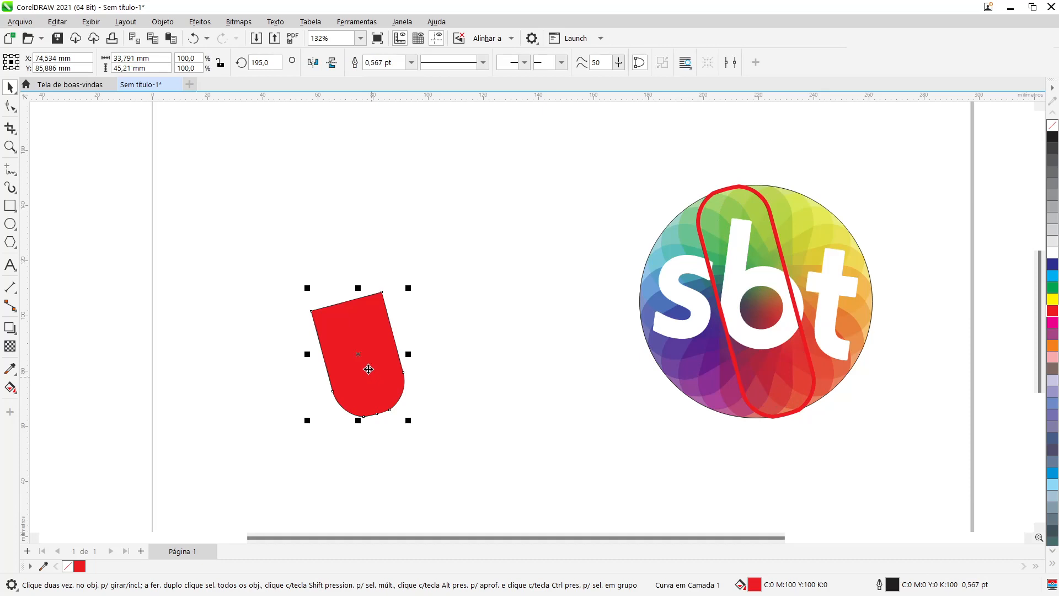
left_click_drag(360, 358, 768, 356)
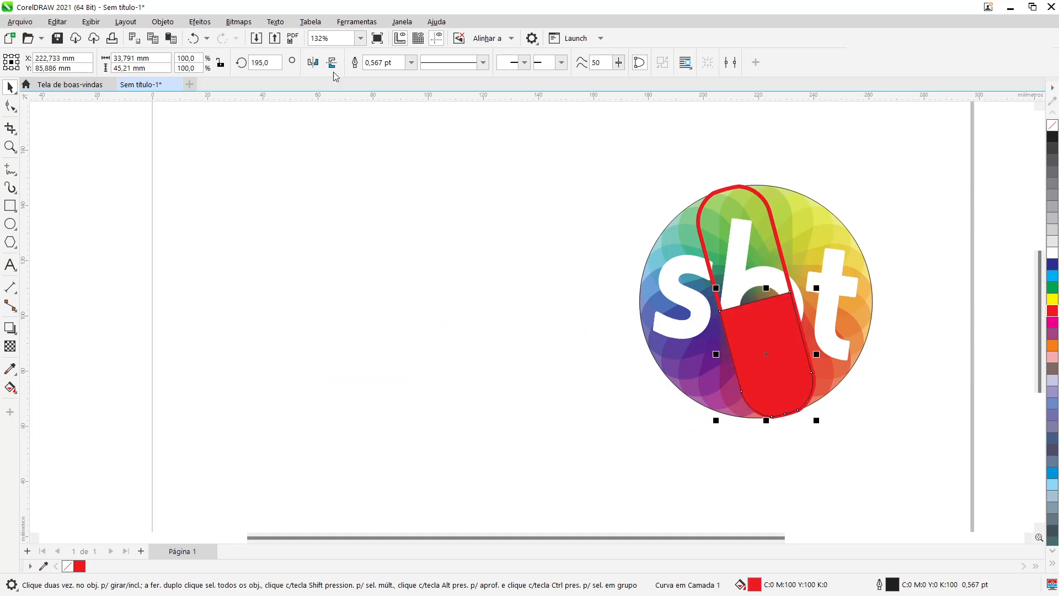
left_click(196, 40)
left_click(443, 253)
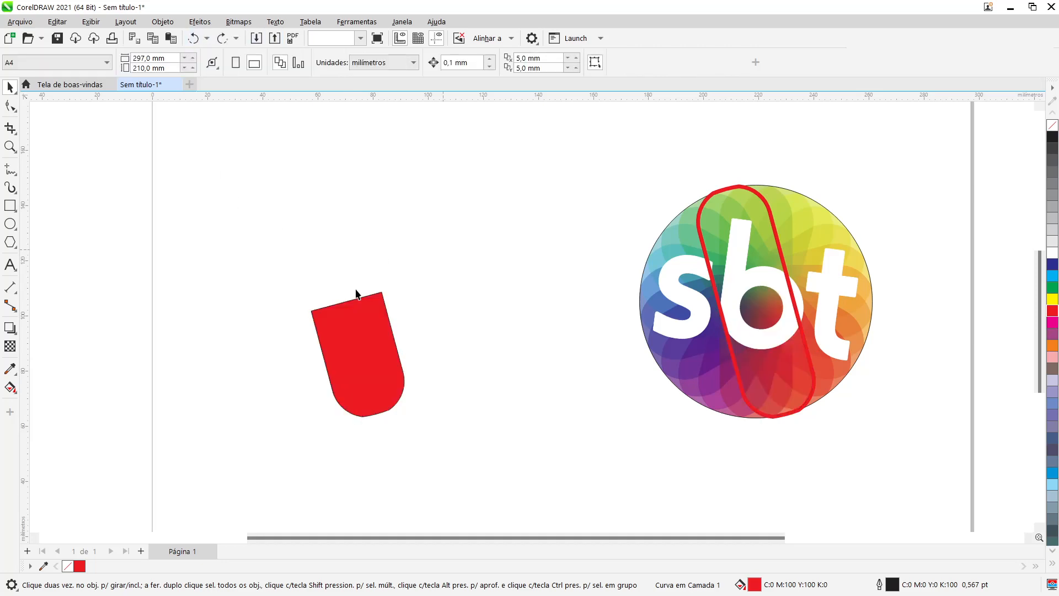
Step: Duplicate the red half petal in place and rotate the copy 15° counterclockwise about the midpoint of its flat edge
left_click(366, 399)
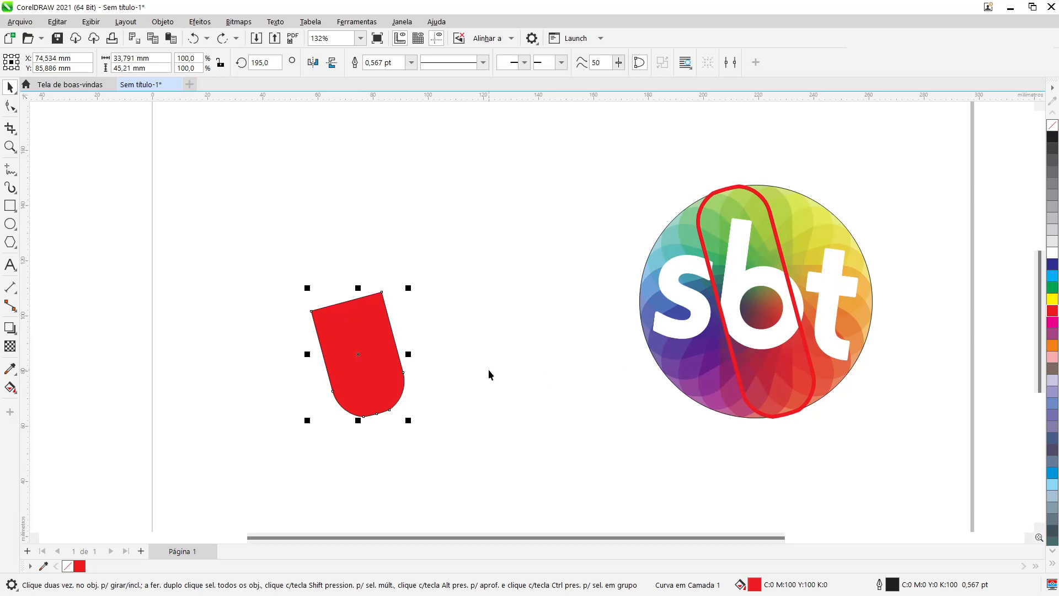
left_click(364, 376)
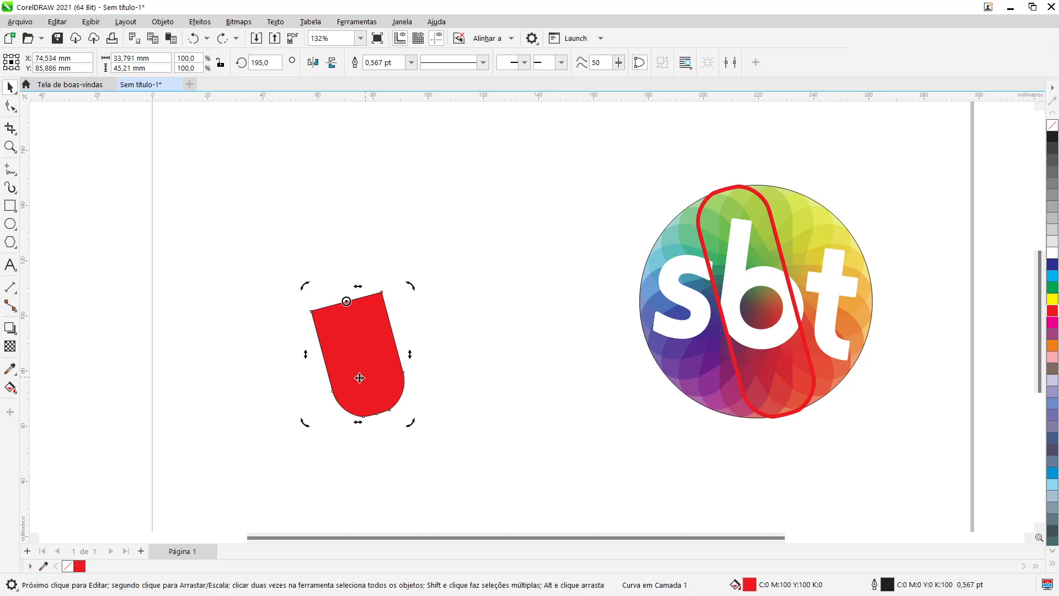
key("ctrl+c")
key("ctrl+v")
left_click_drag(410, 423, 442, 406)
left_click(467, 404)
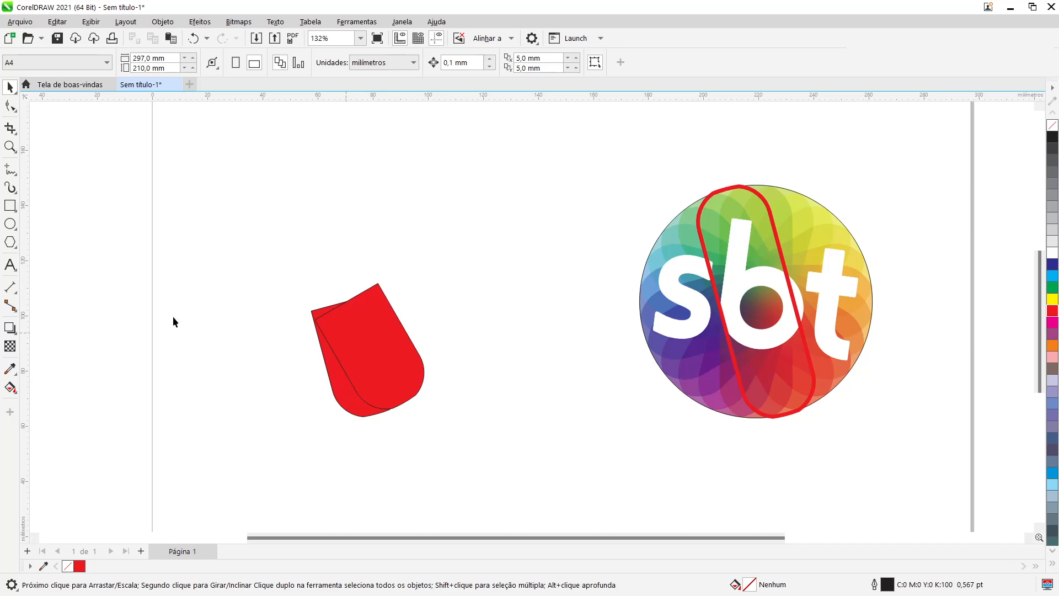
Step: Blend the original red half petal with its rotated copy using 23 intermediate steps
left_click(11, 329)
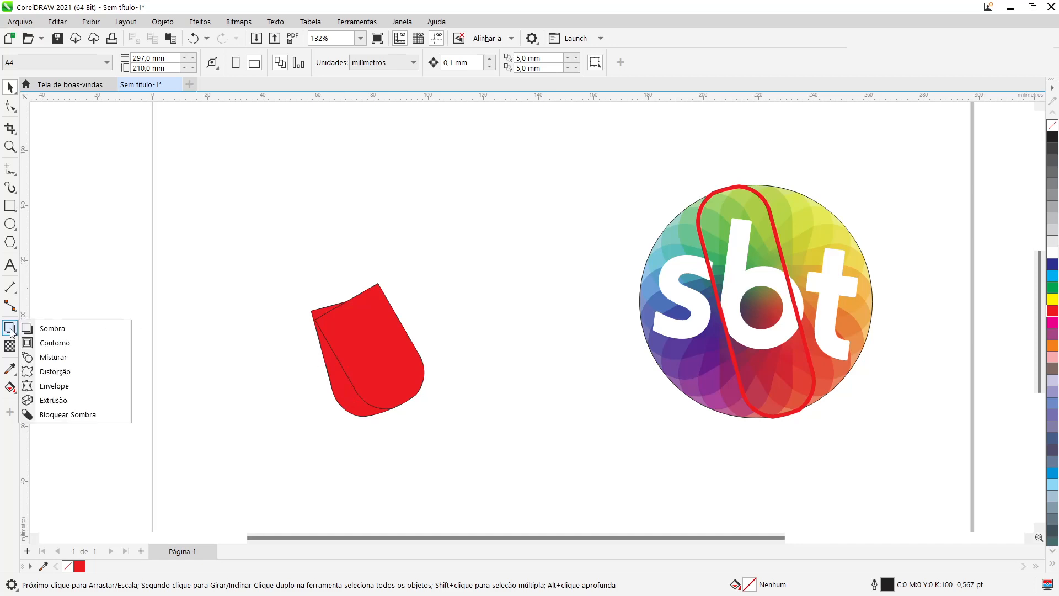
left_click(51, 358)
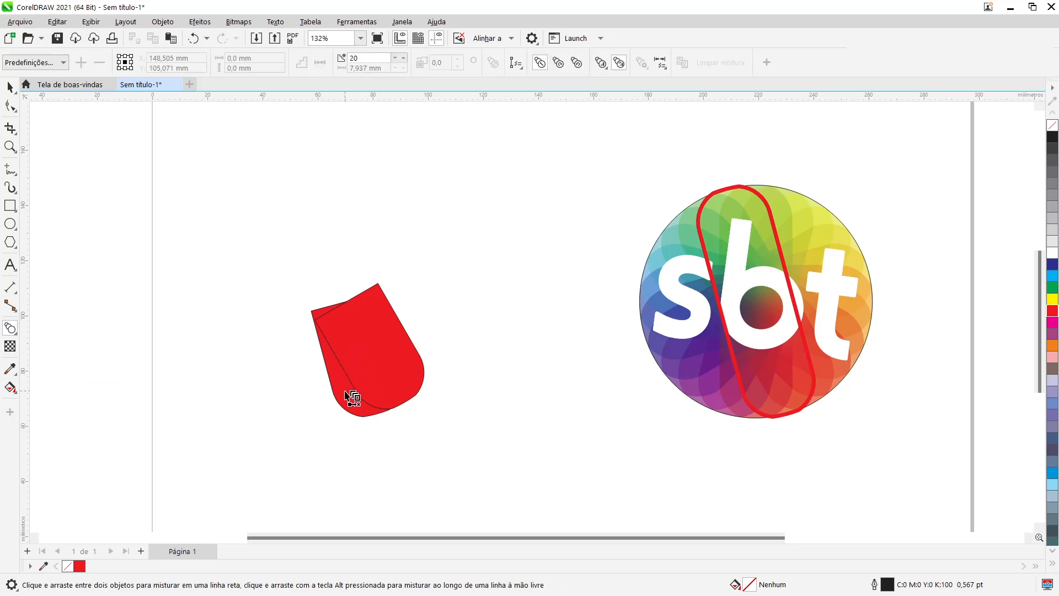
left_click_drag(347, 396, 370, 386)
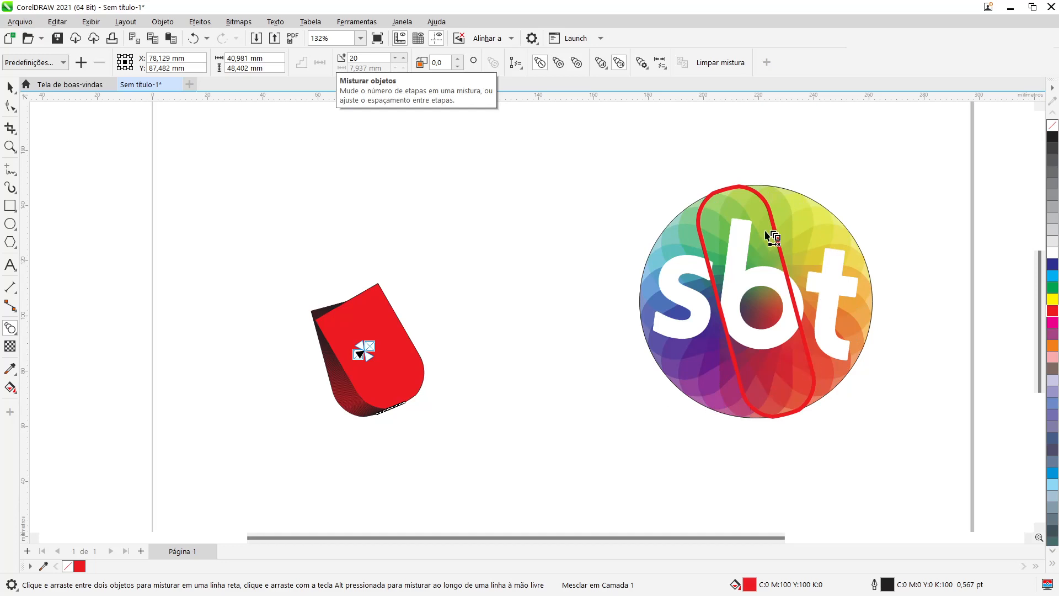
left_click(404, 57)
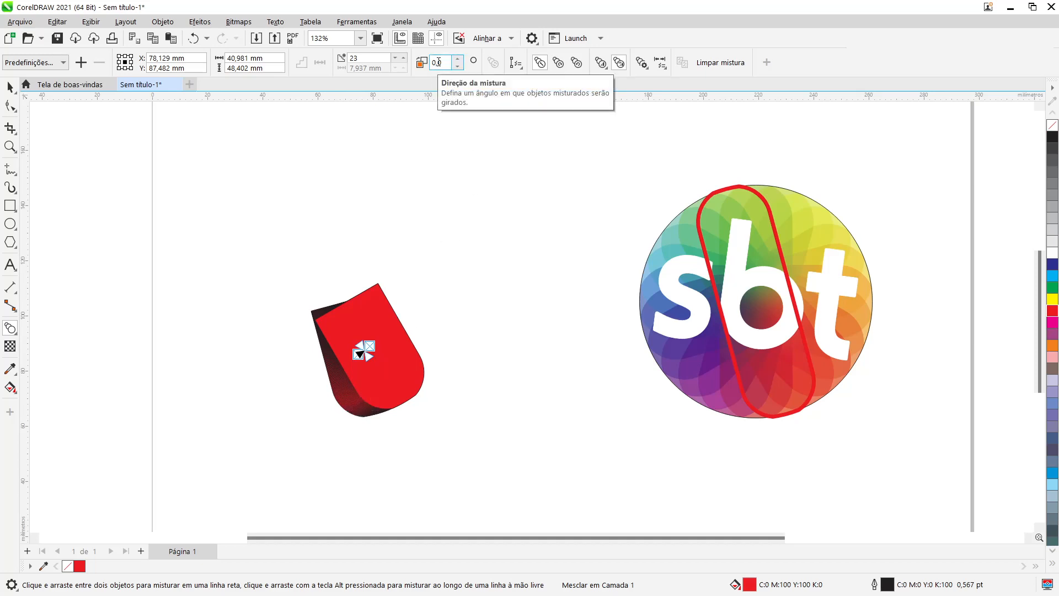
Step: Set the blend direction to 360° so the half petals fan out into a full circle
left_click_drag(458, 62, 458, 62)
left_click(457, 59)
left_click(458, 59)
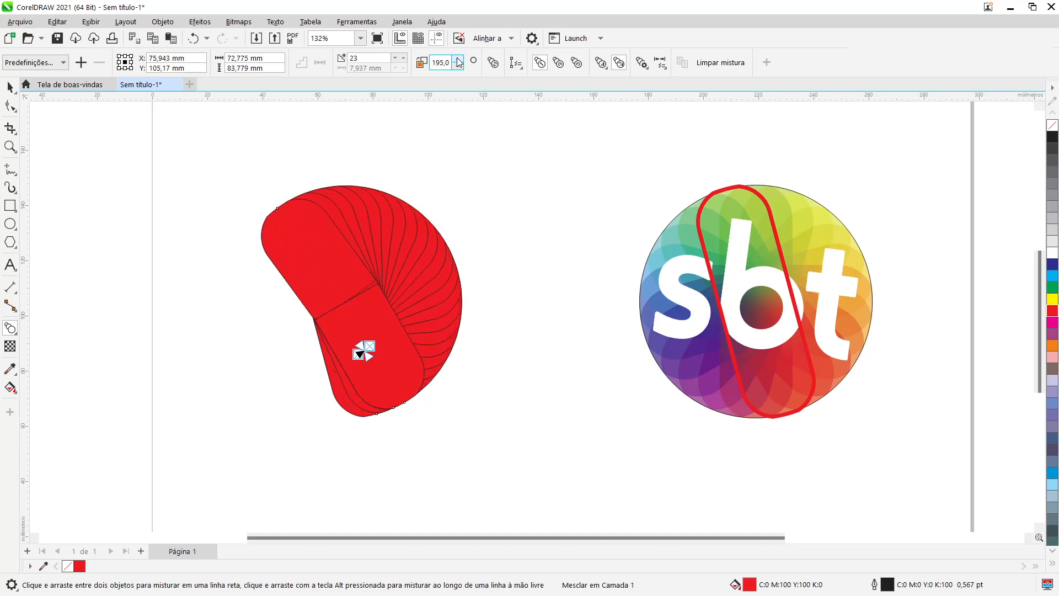
left_click(457, 59)
left_click(457, 59)
left_click(457, 59)
left_click(457, 59)
left_click(457, 59)
left_click(457, 59)
left_click(457, 59)
left_click(457, 59)
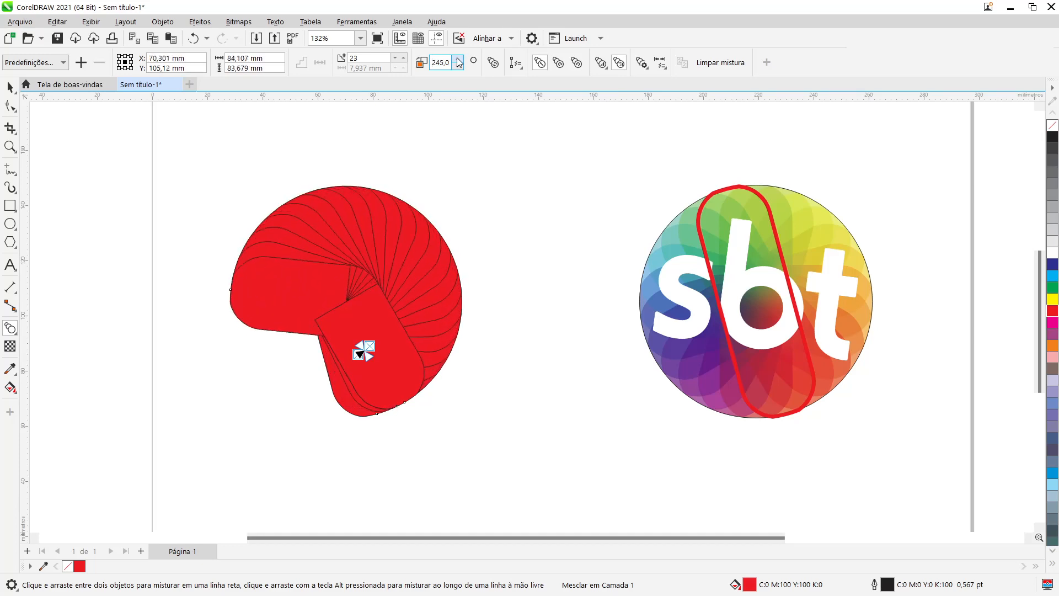
left_click(457, 59)
left_click(458, 59)
left_click(457, 59)
left_click(457, 59)
left_click(457, 59)
left_click(457, 59)
left_click(457, 59)
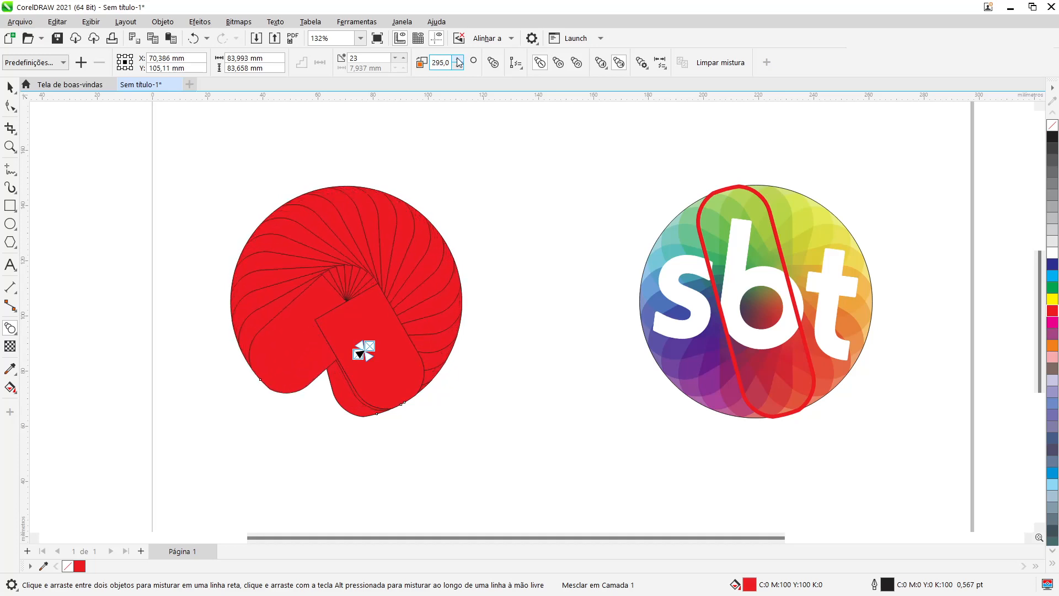
left_click(457, 59)
left_click(457, 59)
left_click(457, 59)
left_click(457, 59)
left_click(457, 59)
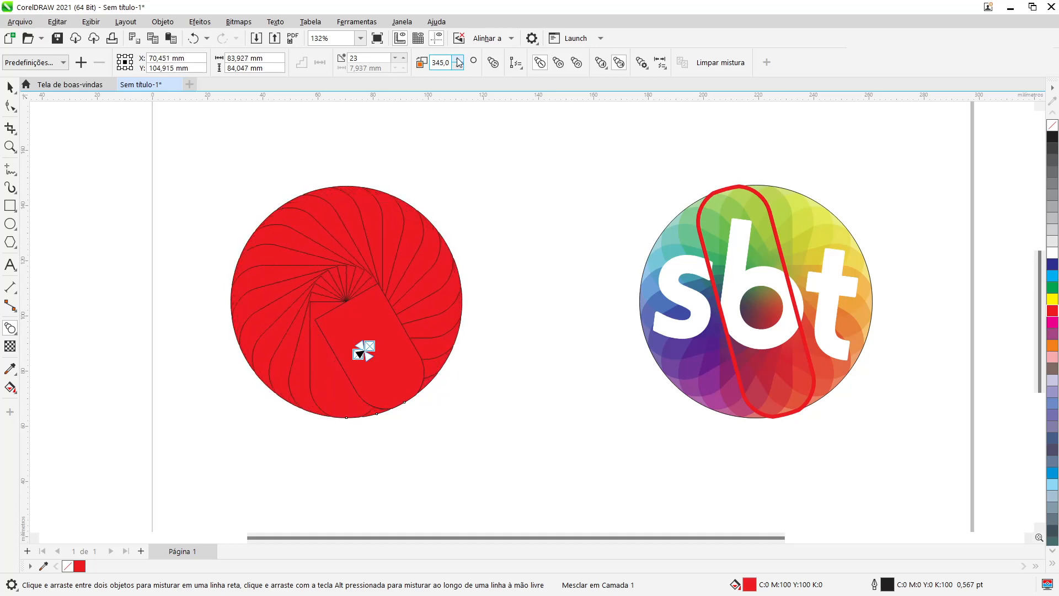
left_click(457, 59)
left_click(457, 59)
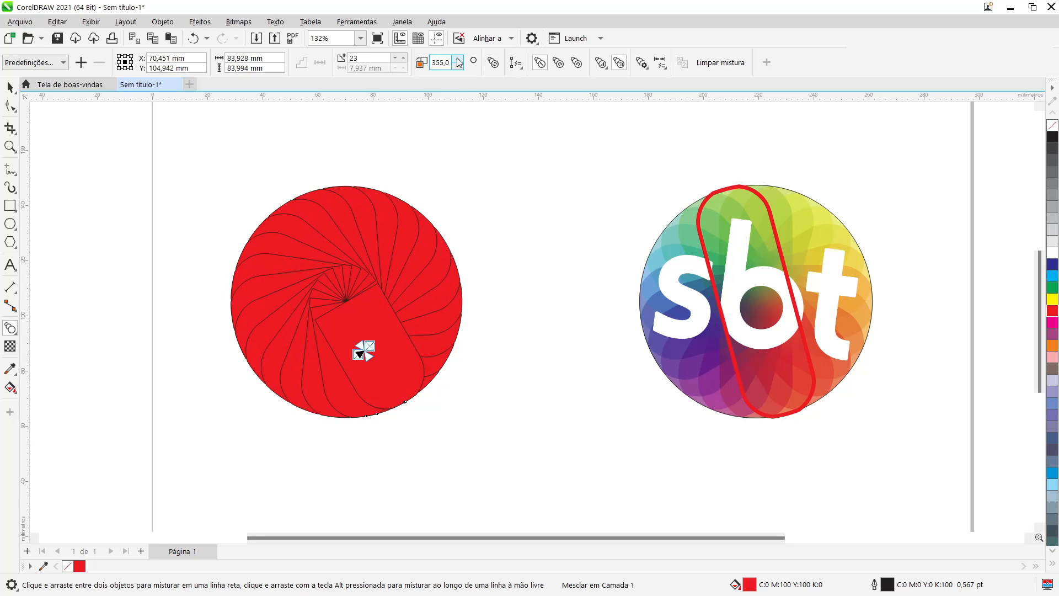
left_click(457, 59)
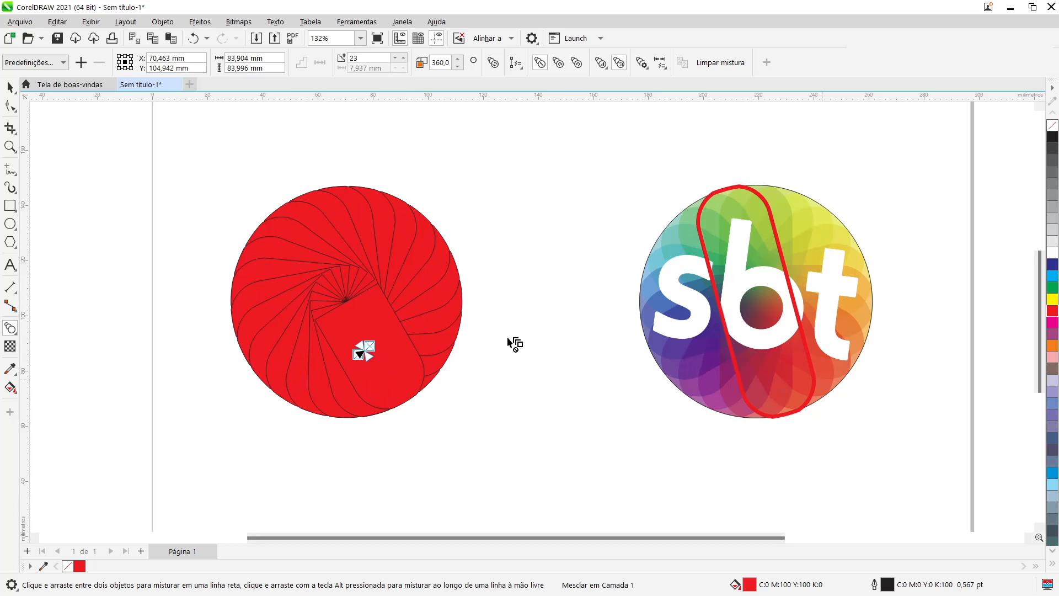
left_click(10, 87)
left_click(527, 328)
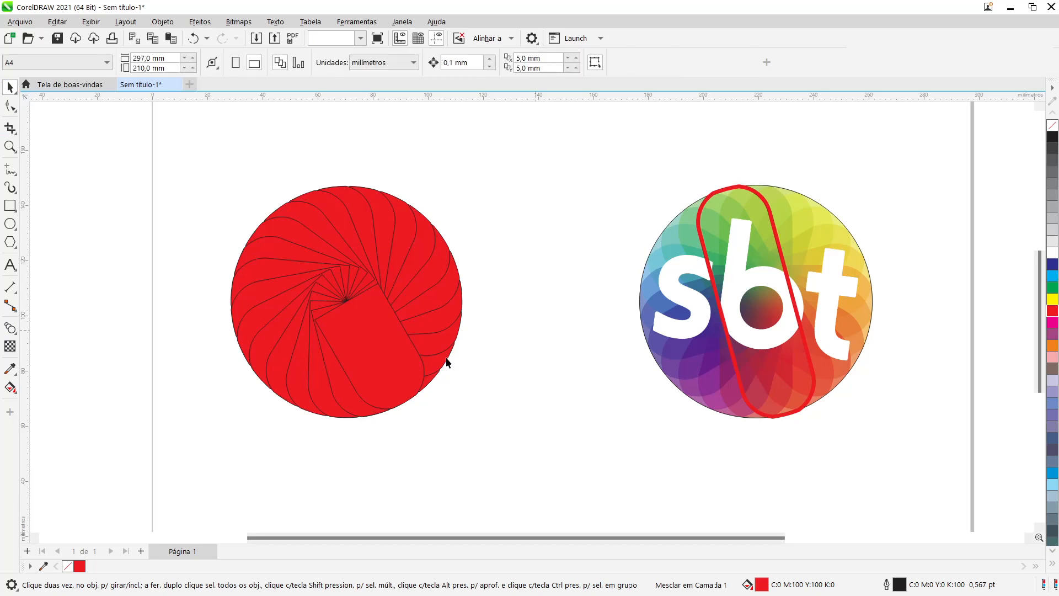
Step: Rotate the front half petal of the blend 15° clockwise to 195° about its existing rotation center, aligning it with the original
left_click(375, 356)
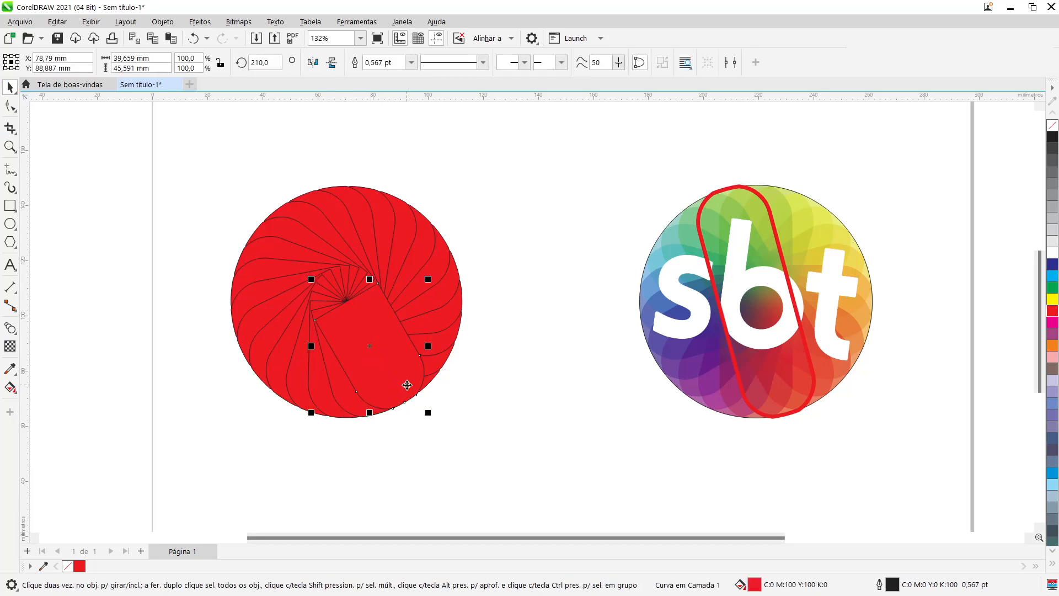
left_click(407, 385)
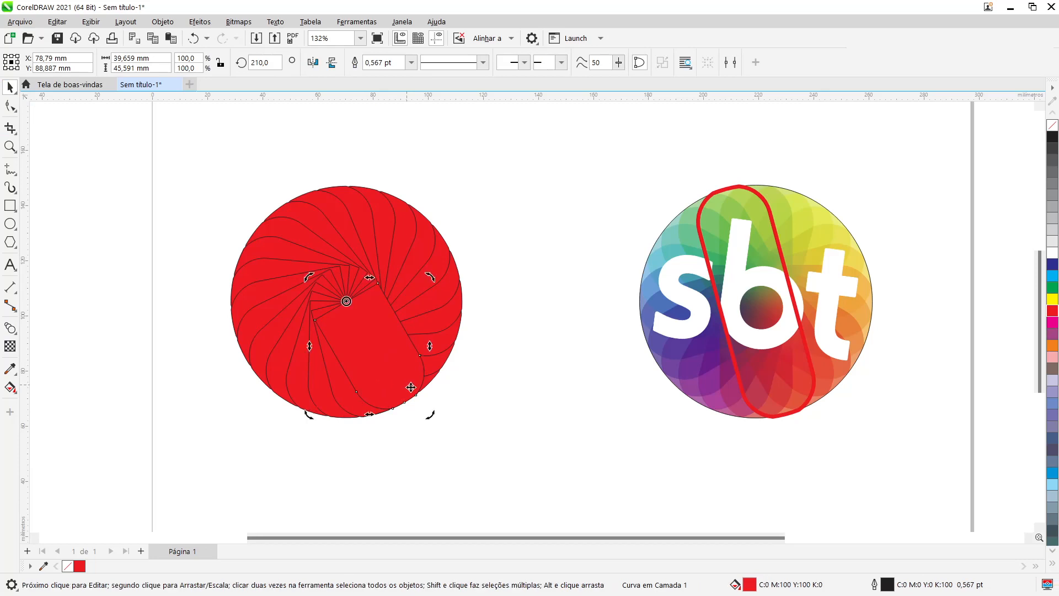
left_click_drag(431, 414, 395, 448)
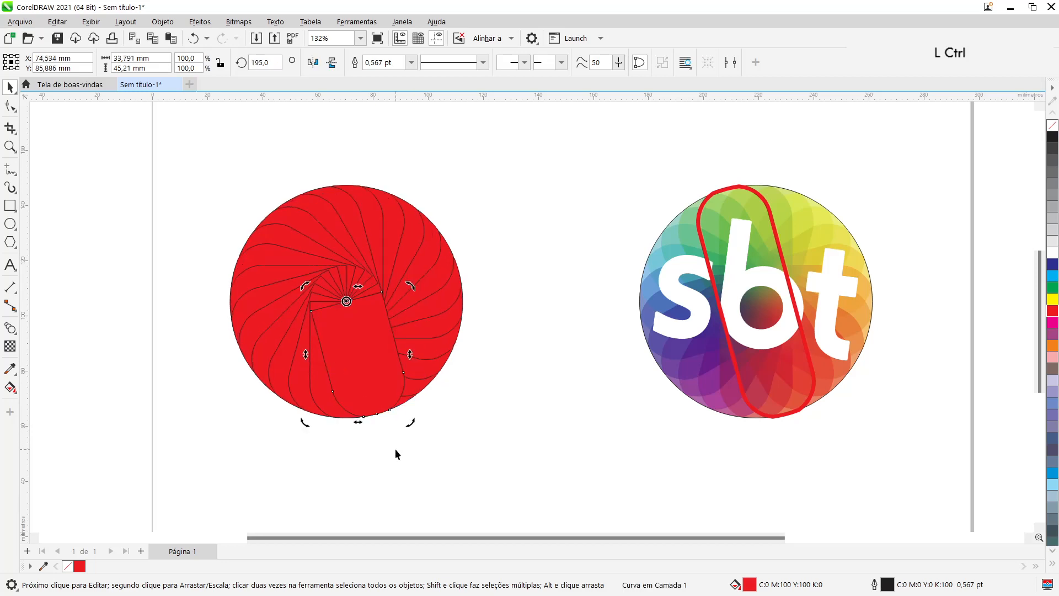
left_click(440, 384)
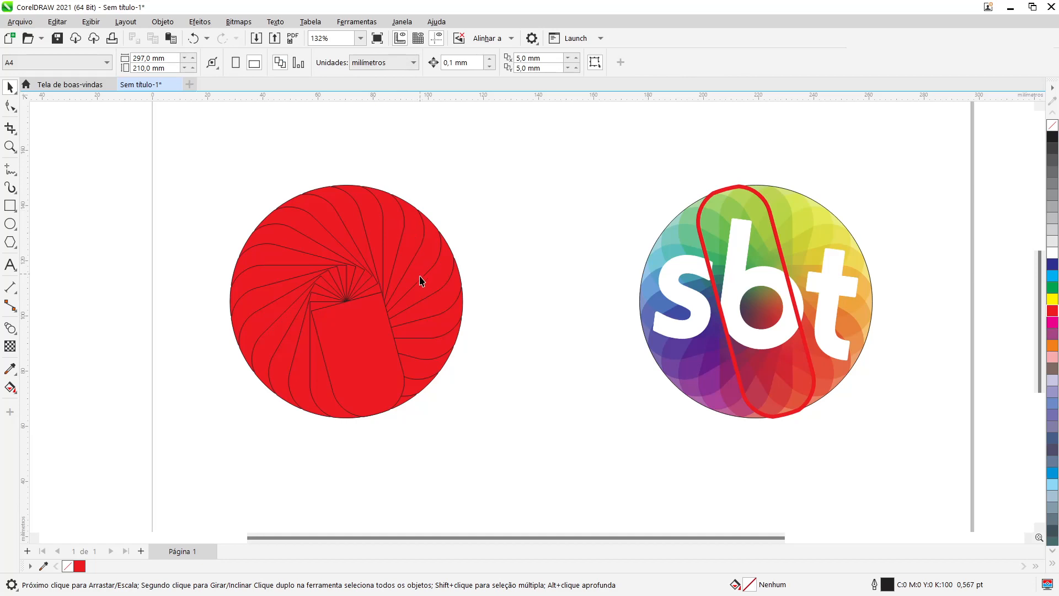
Step: Send the front half petal of the blended circle to the back to reverse the petals' overlap
left_click(386, 389)
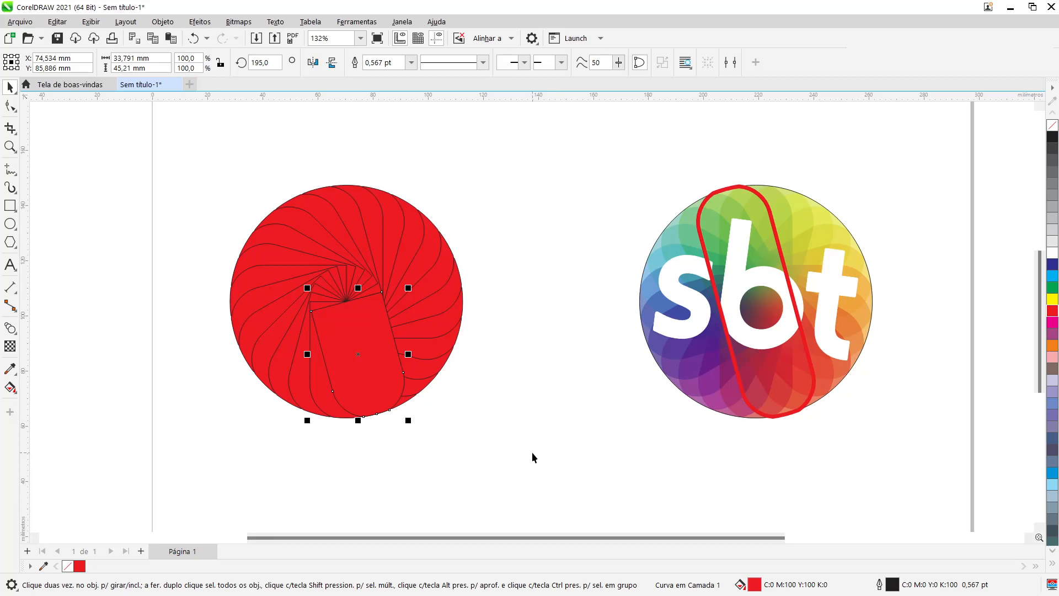
left_click(452, 431)
left_click(381, 382)
key("shift+Page_Down")
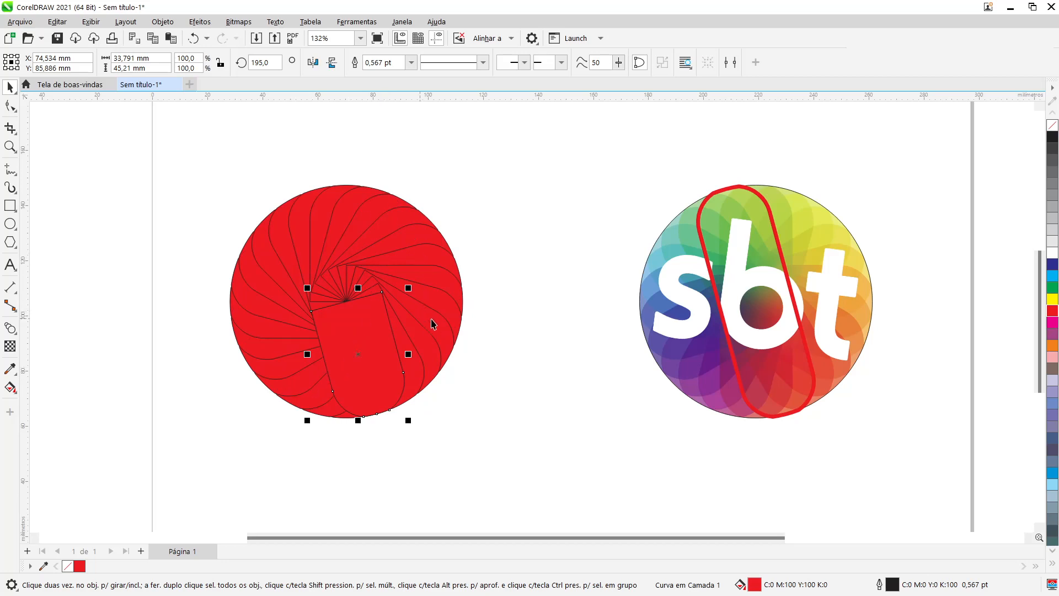
Step: Apply the clockwise color blend to the whole circle of half petals for a rainbow progression
left_click(560, 304)
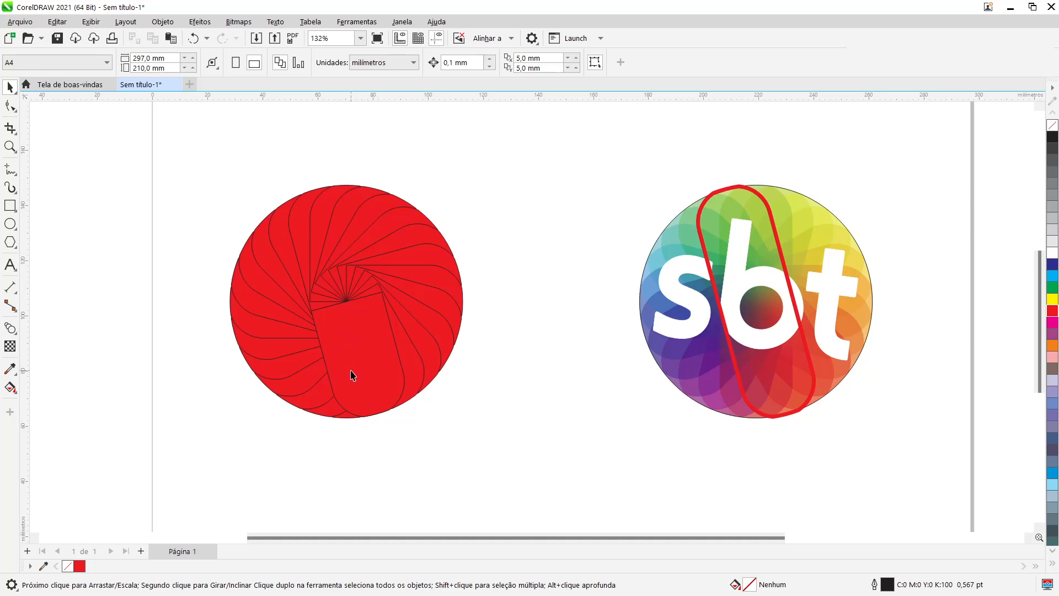
left_click(394, 244)
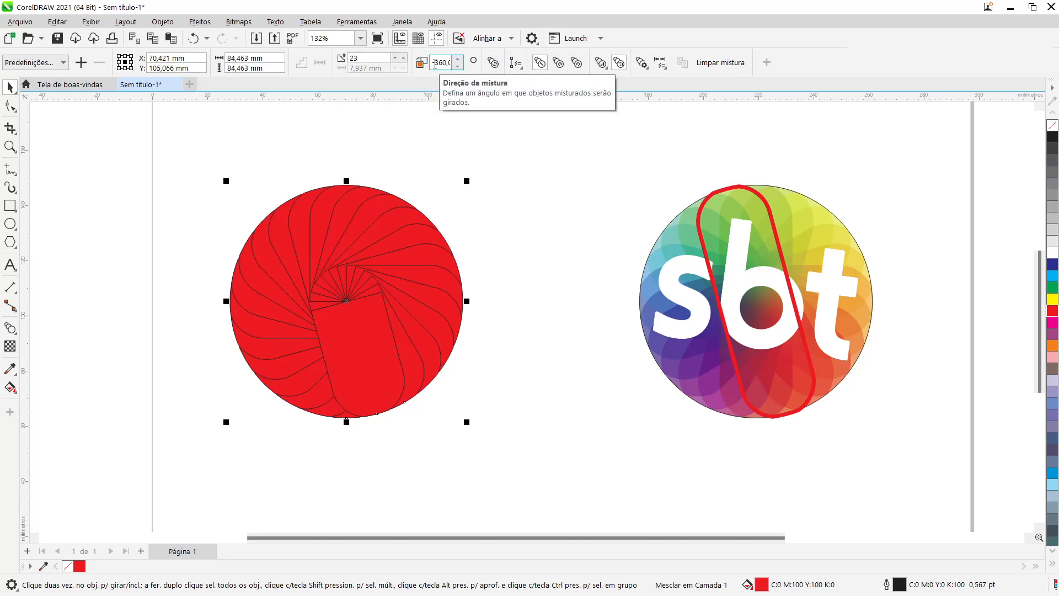
left_click(558, 63)
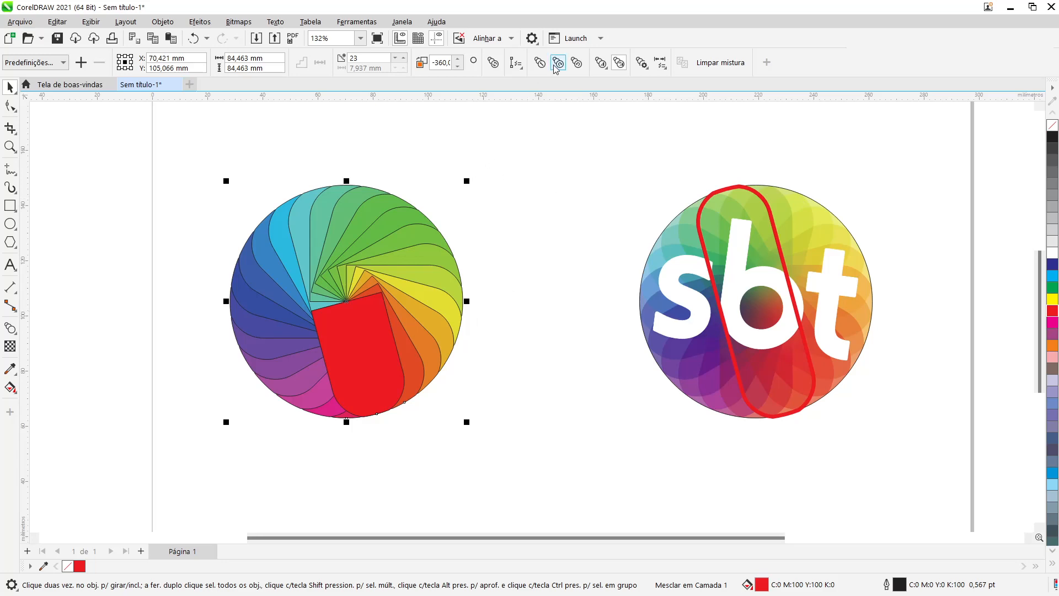
Step: Unlink the blend's object and color acceleration, and shift only the color acceleration slightly below center to match the logo's color distribution
left_click(600, 70)
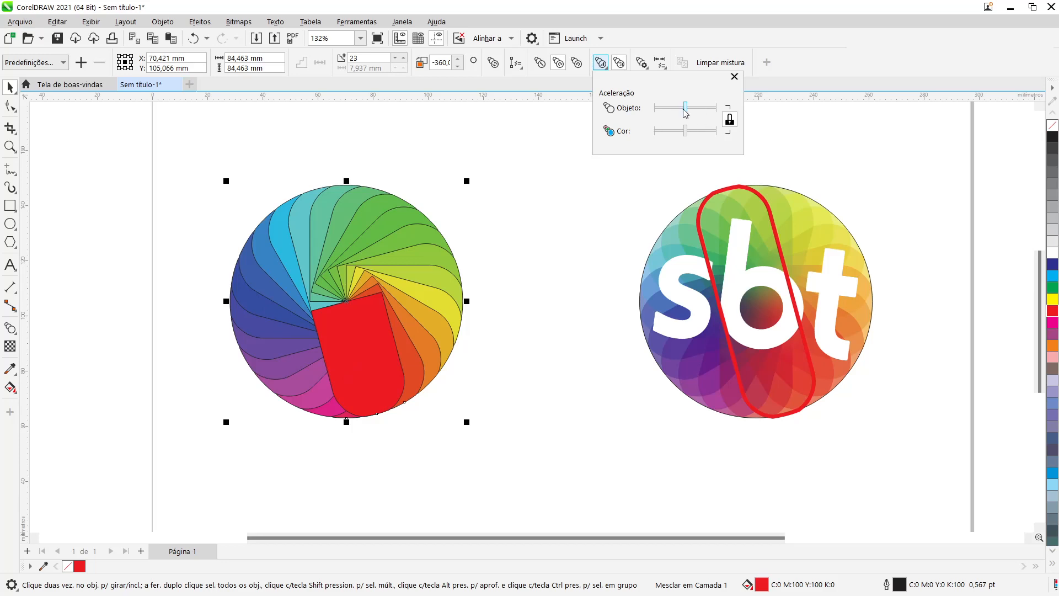
left_click(730, 122)
left_click_drag(688, 136, 673, 136)
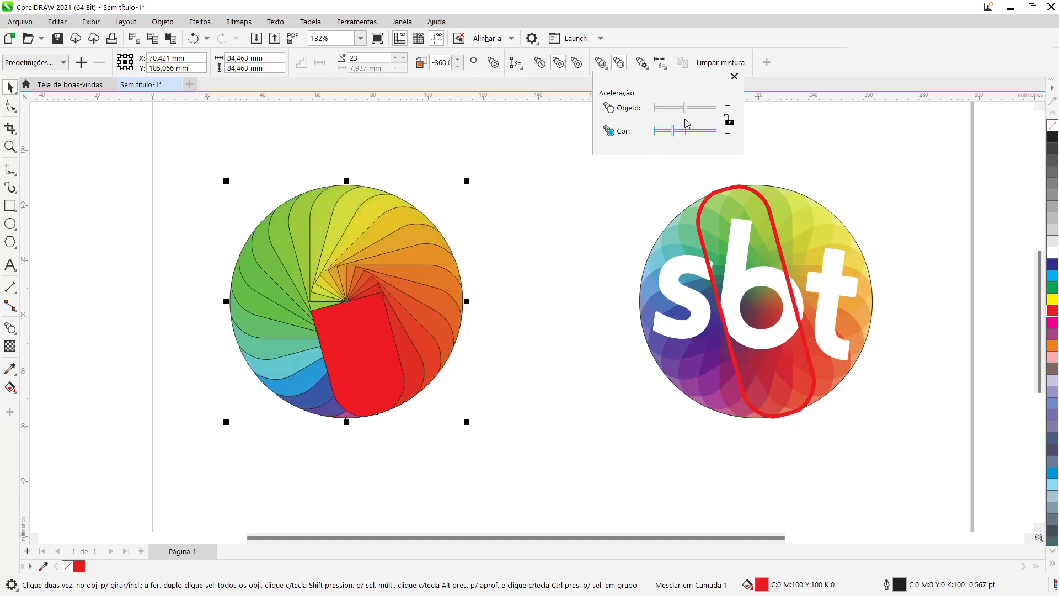
left_click_drag(675, 133, 700, 135)
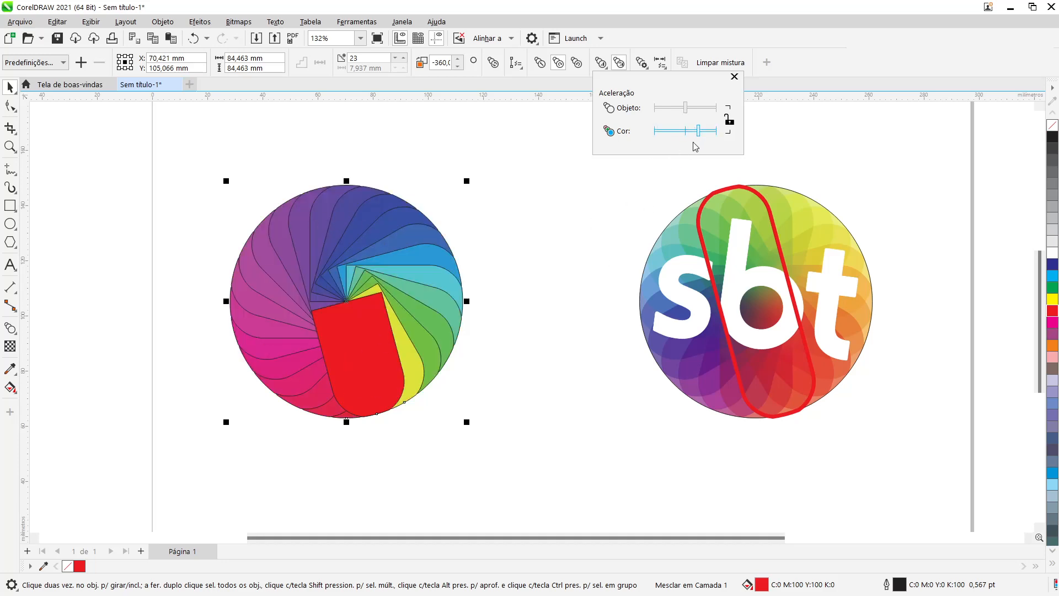
left_click_drag(698, 133, 692, 135)
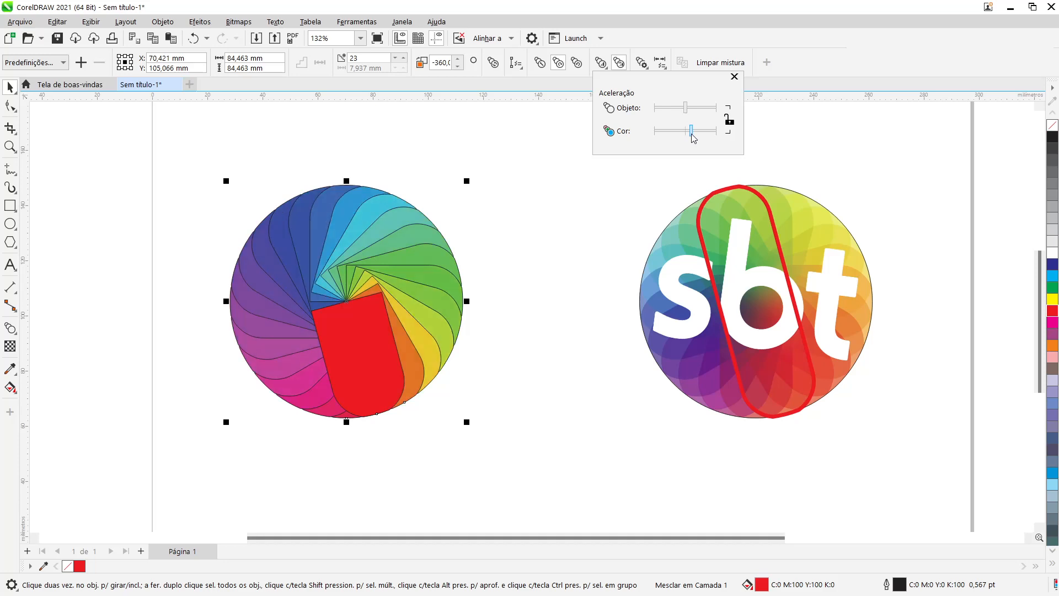
left_click_drag(692, 136, 685, 137)
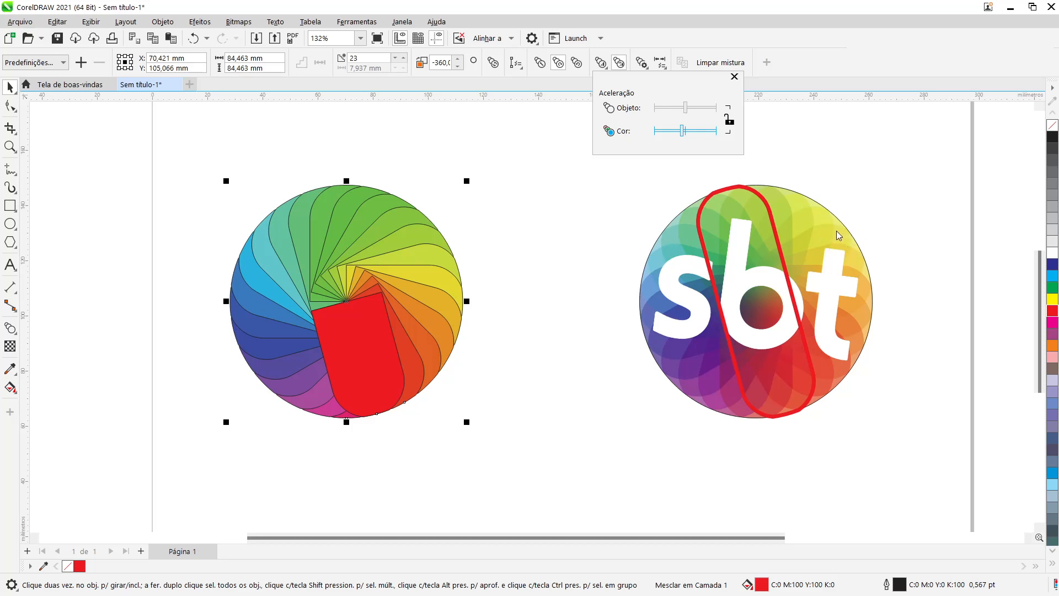
left_click(681, 134)
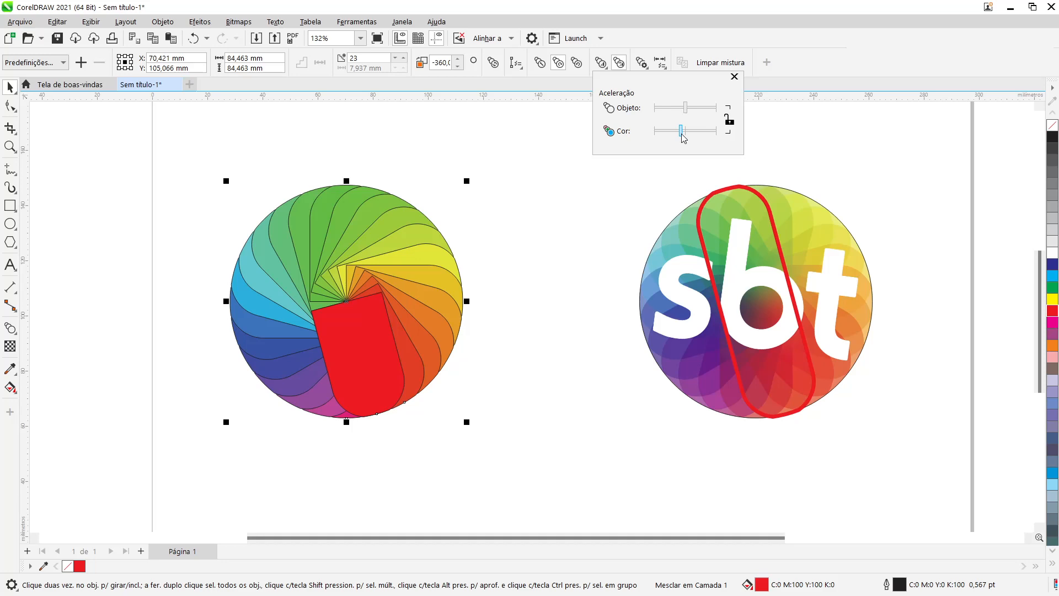
left_click_drag(682, 138, 680, 138)
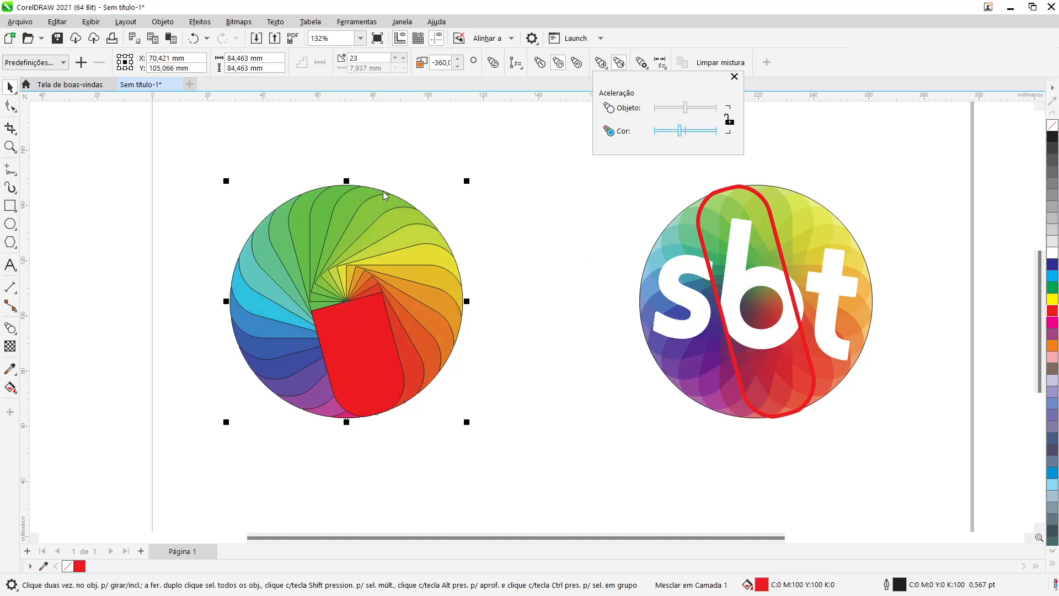
key("Escape")
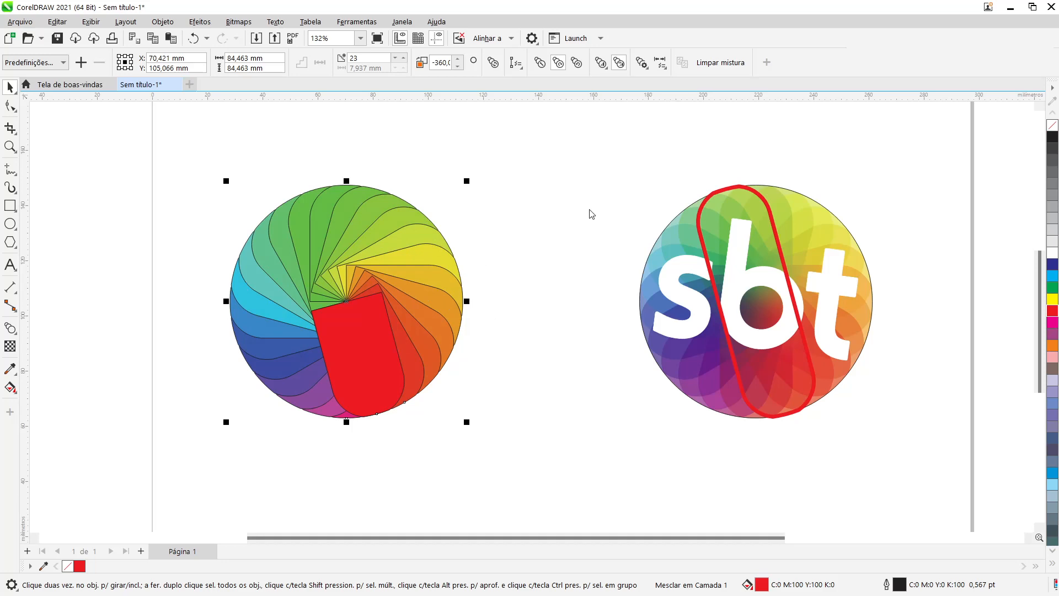
left_click(522, 337)
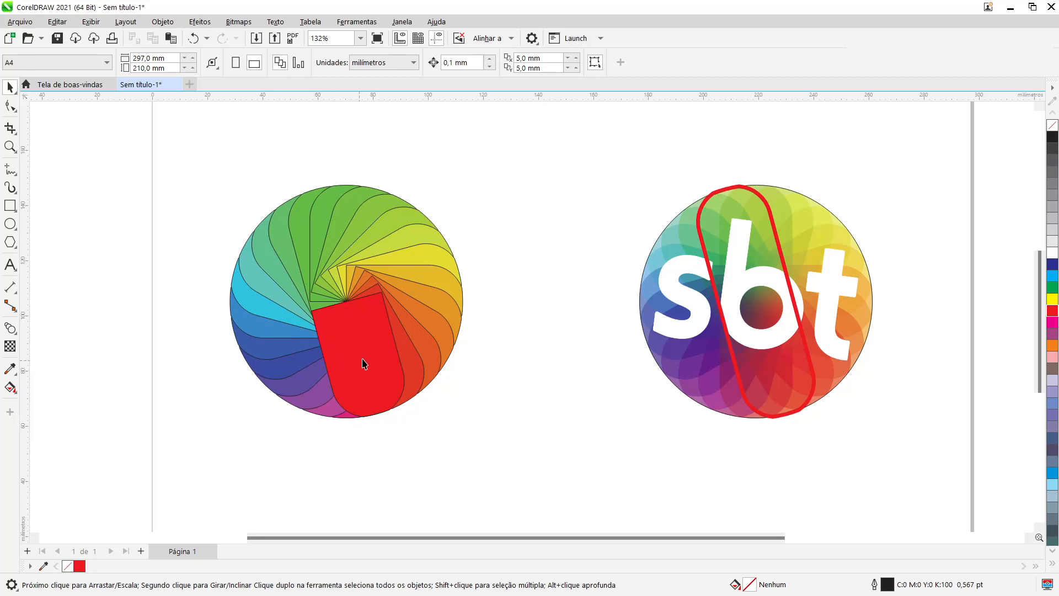
Step: Break the circle's blend apart and delete the loose bright red half petal lying in front
right_click(404, 256)
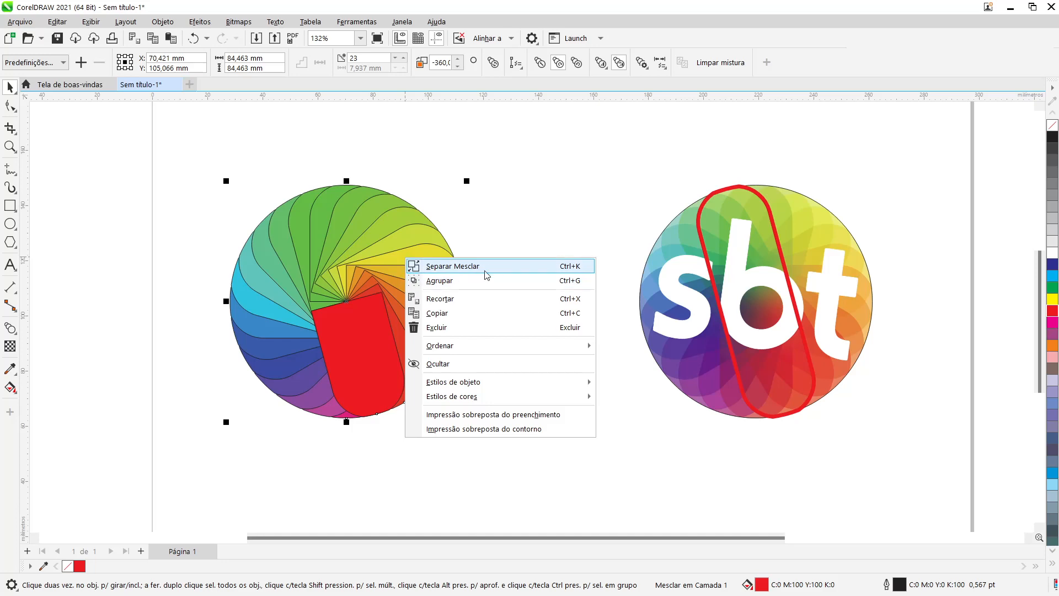
left_click(570, 267)
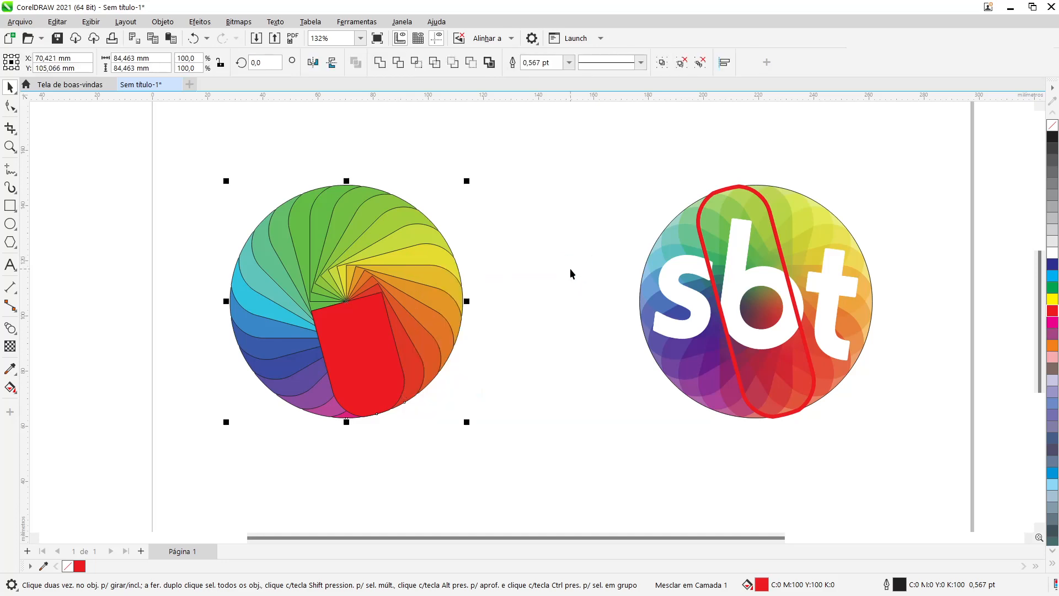
left_click(570, 269)
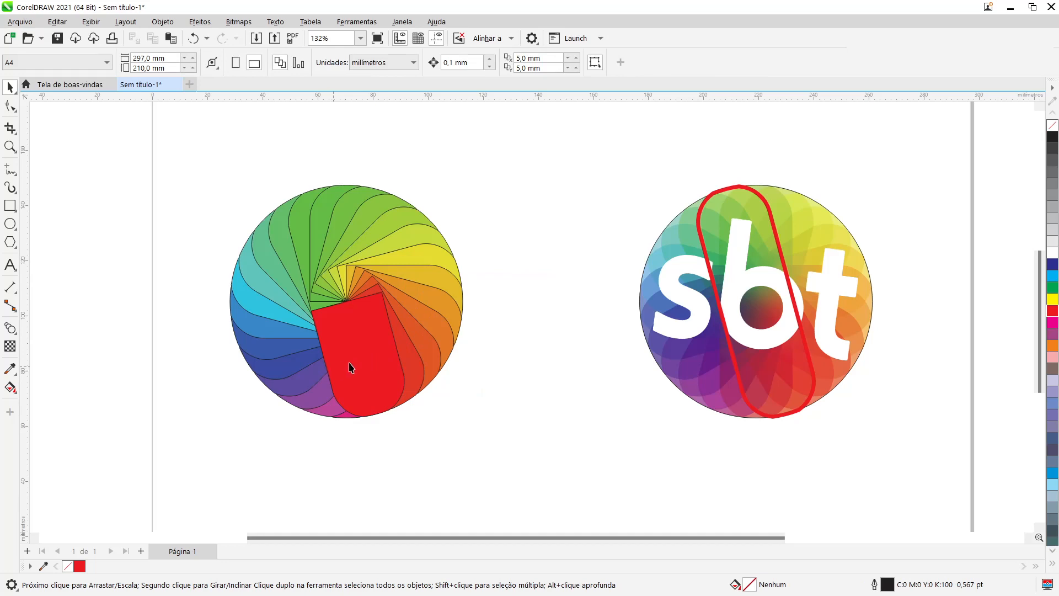
left_click(354, 364)
left_click_drag(356, 342, 559, 393)
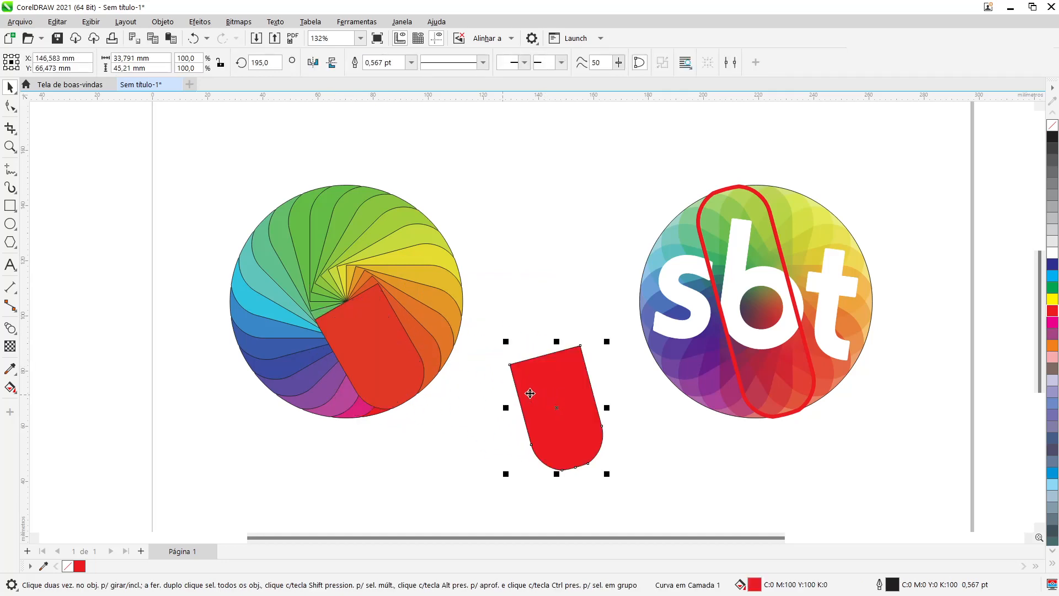
key("Delete")
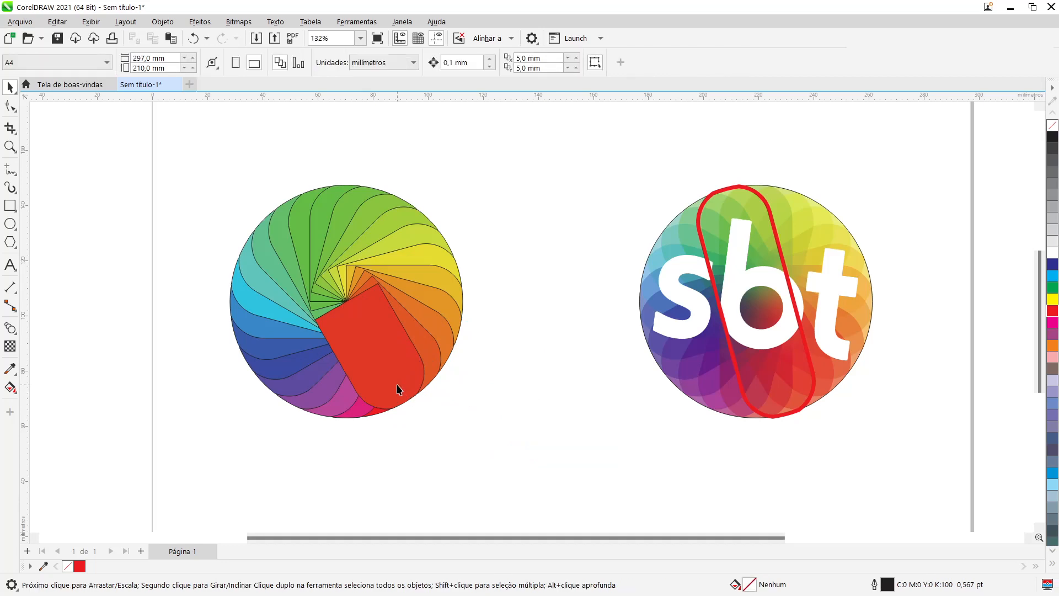
left_click(392, 381)
left_click(388, 361)
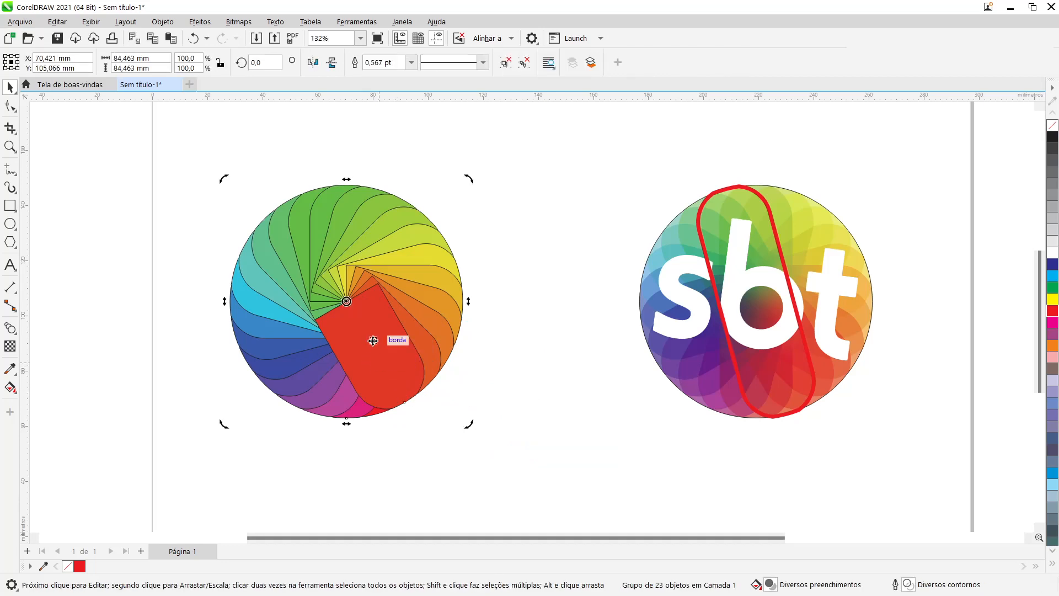
left_click(411, 405)
left_click(415, 393)
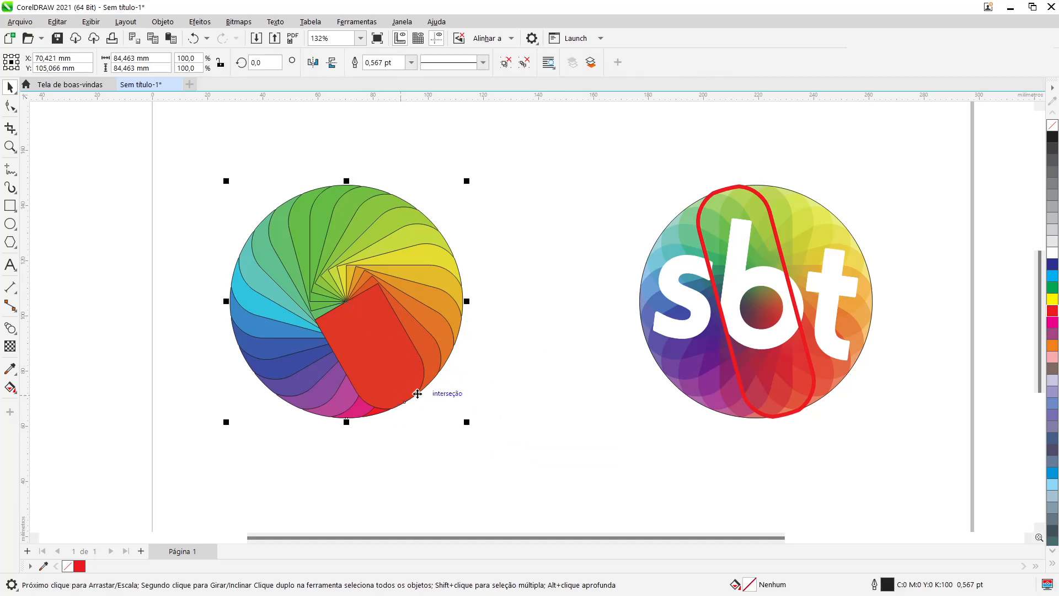
left_click(421, 385)
left_click(463, 388)
left_click(422, 367)
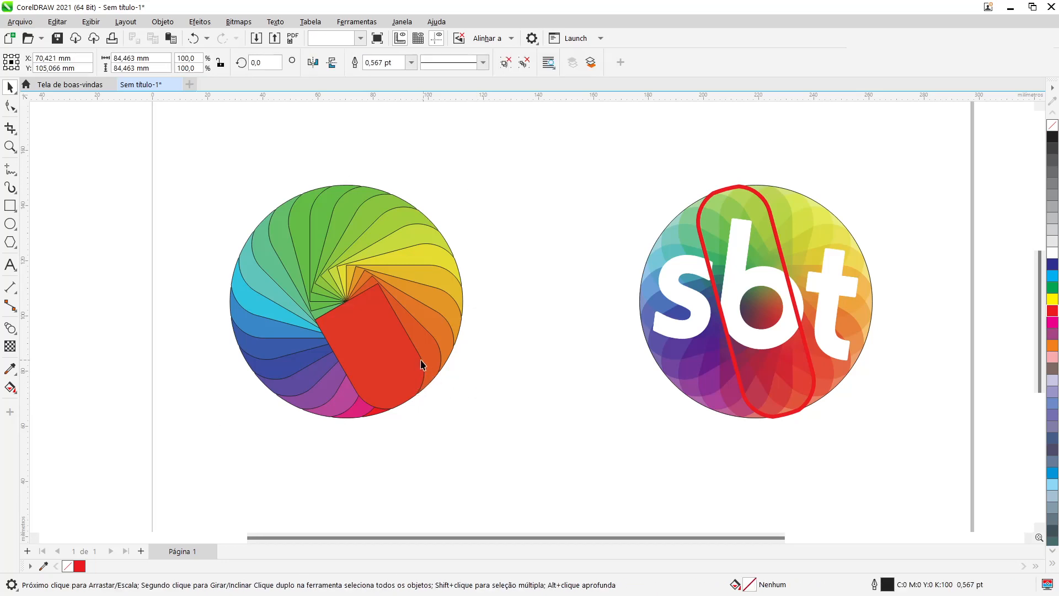
left_click(420, 364)
left_click(359, 393)
left_click(394, 383)
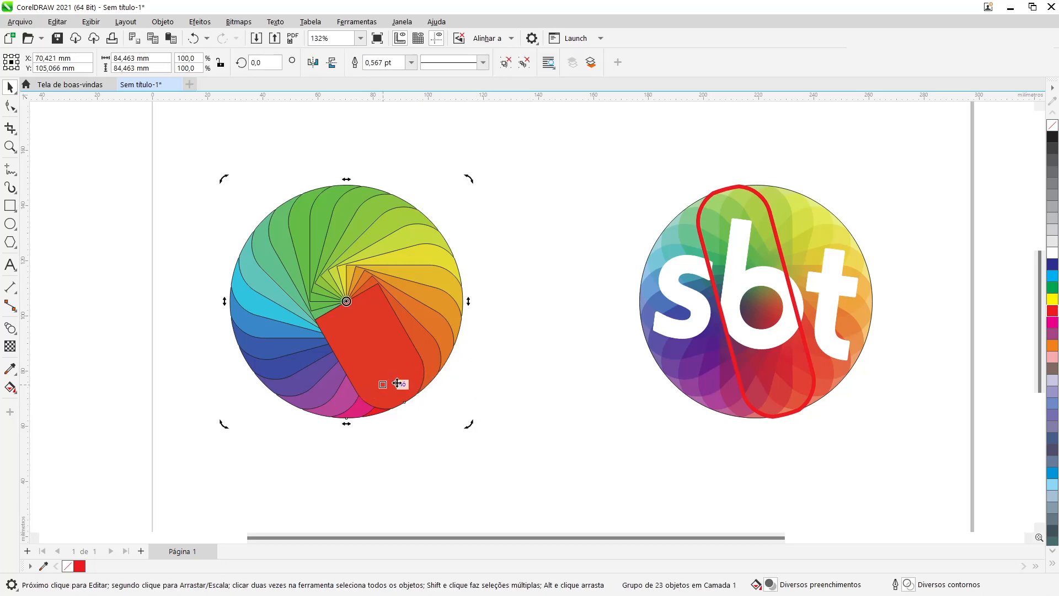
left_click(476, 360)
Step: Try sending the front red-orange half petal inside the group to the back
left_click(382, 374)
left_click(382, 375, "ctrl")
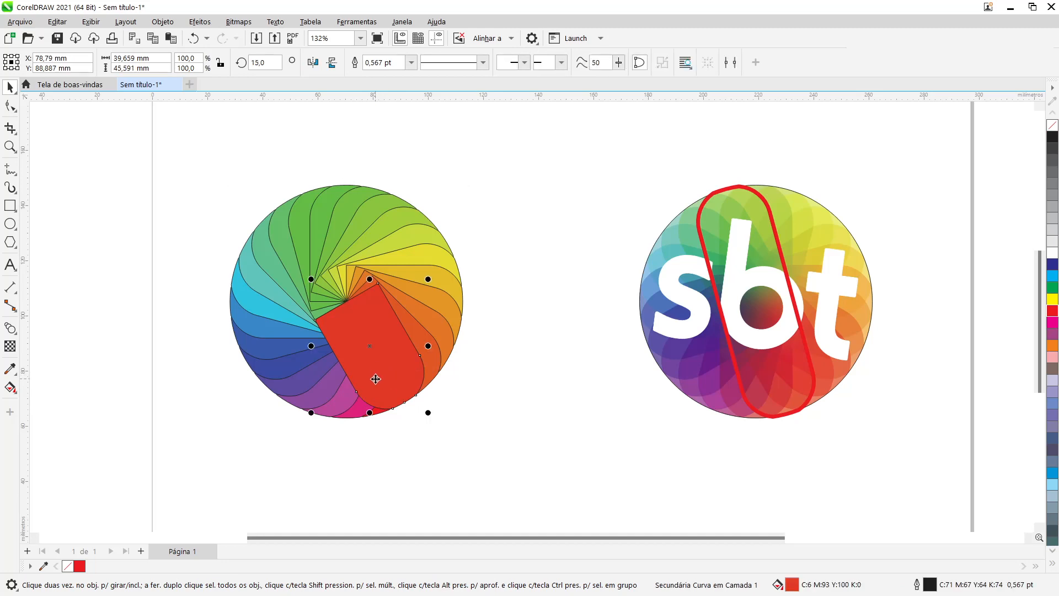
key("shift+Page_Down")
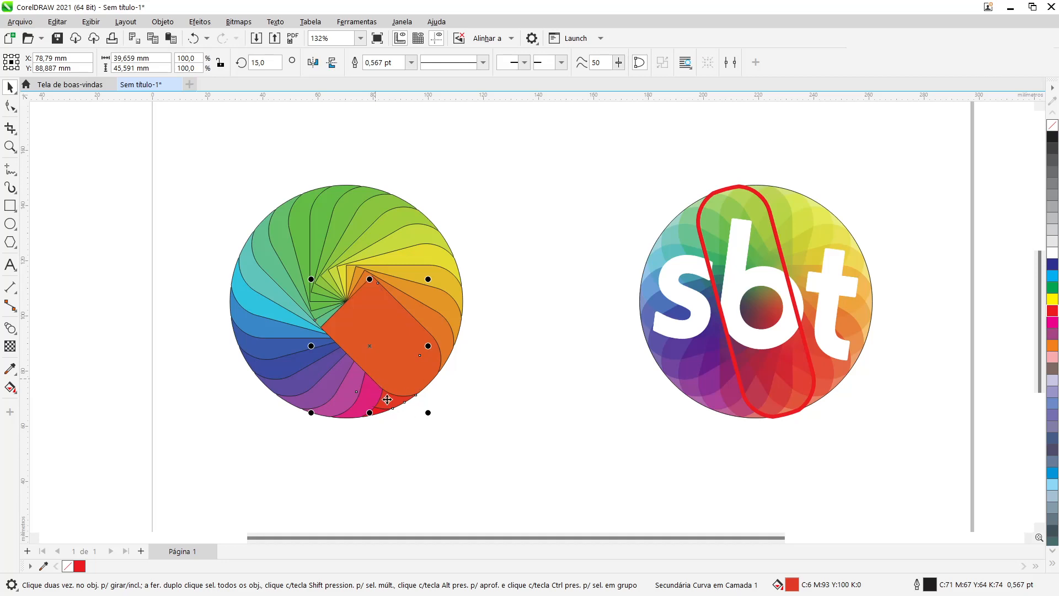
left_click(490, 300)
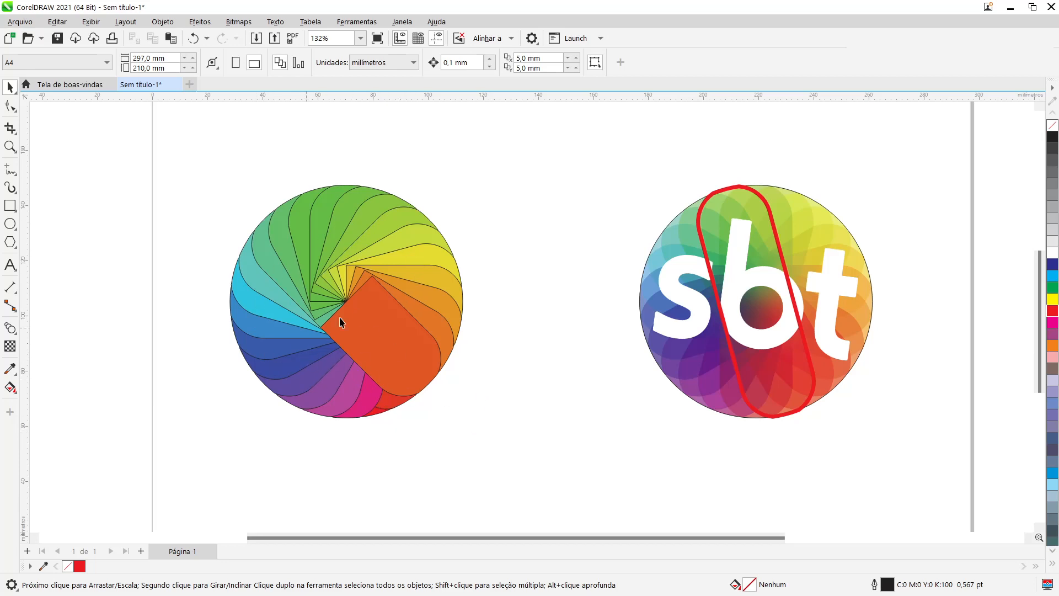
Step: Apply a uniform transparency of 50 to the group of half petals and remove its outlines
left_click(401, 267)
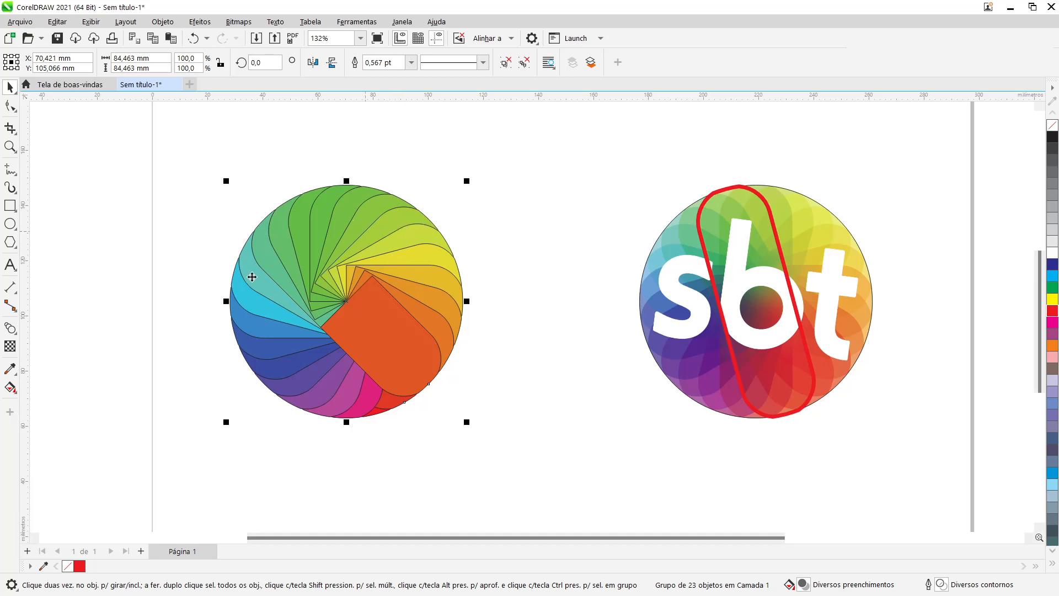
left_click(10, 348)
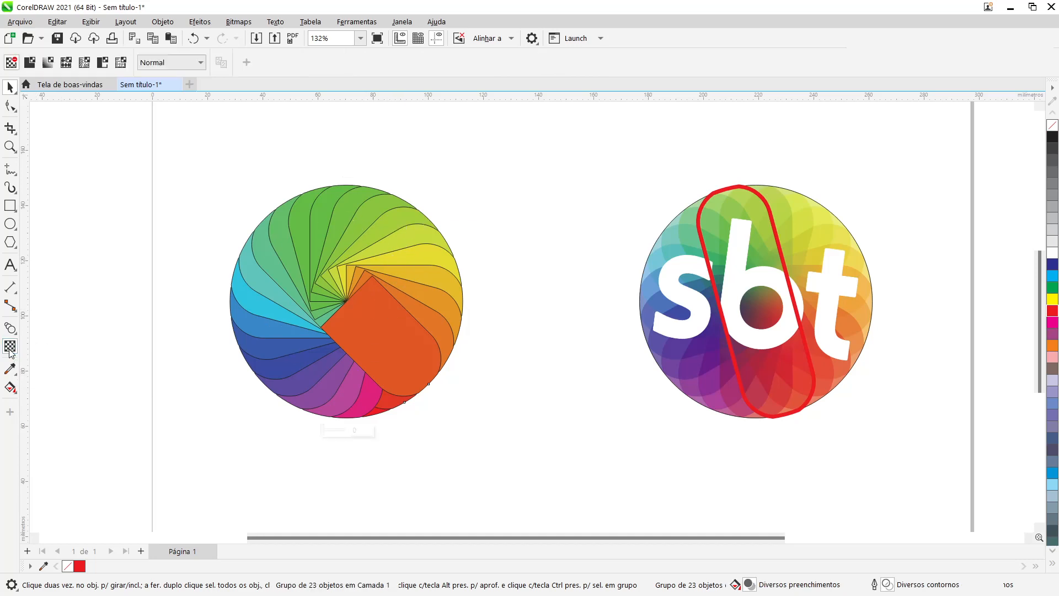
left_click(30, 63)
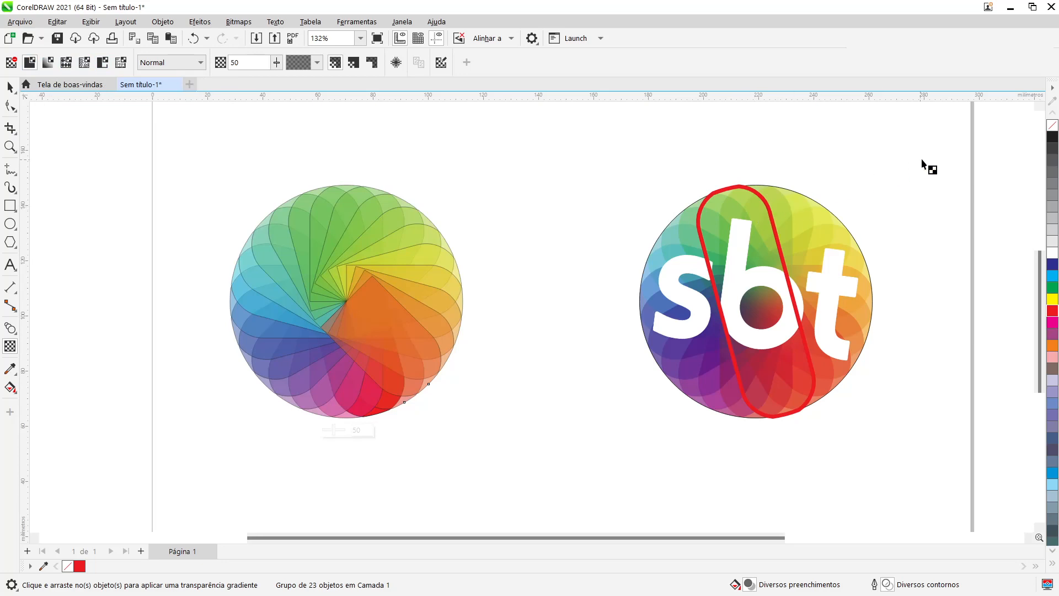
right_click(1052, 126)
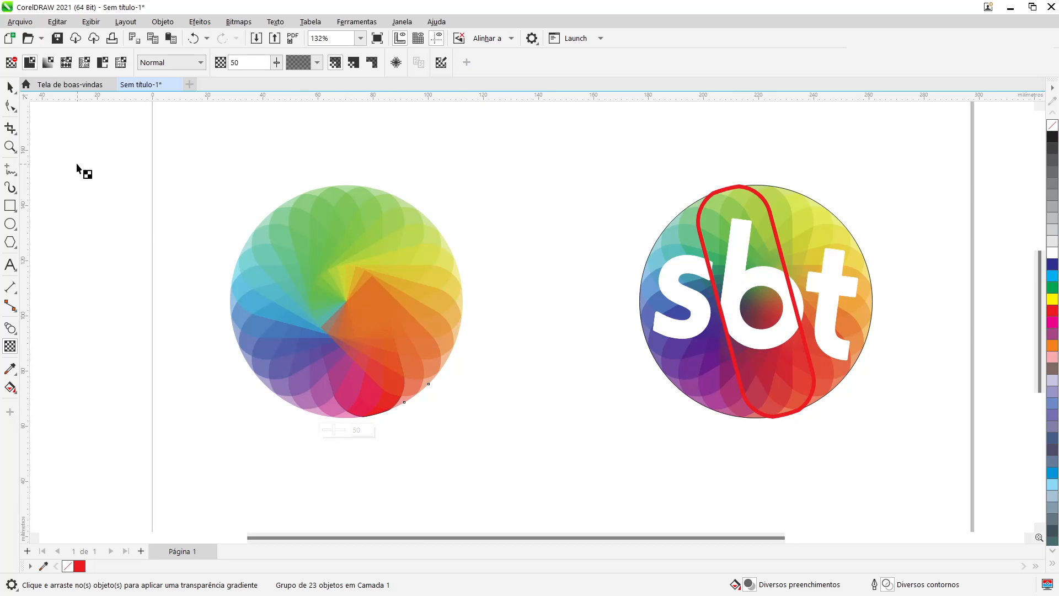
left_click(10, 87)
left_click(547, 328)
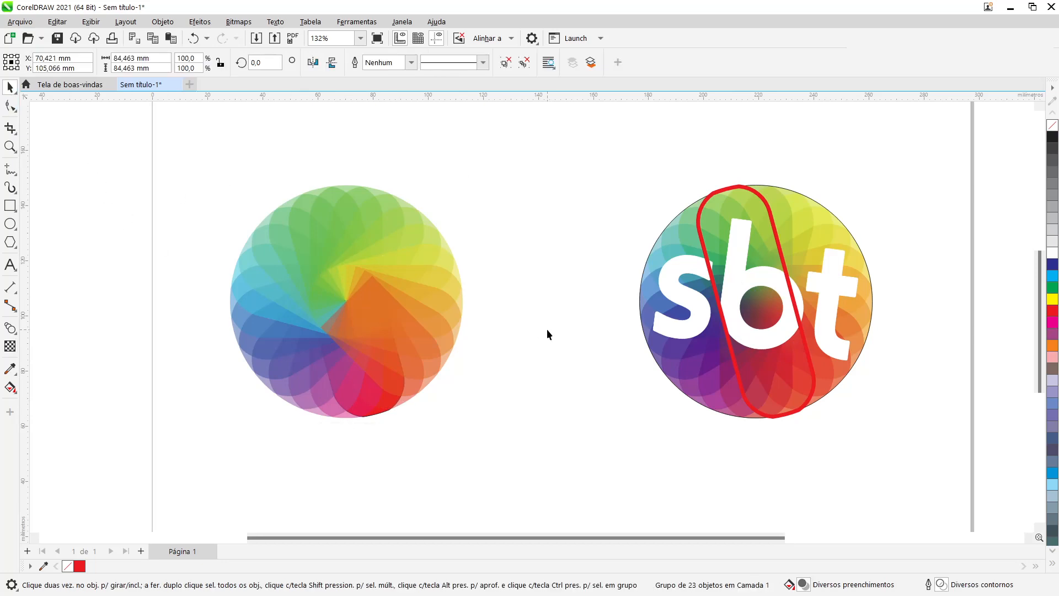
Step: Try bringing the group's red-orange half petal to the front, and undo the reordering
left_click(385, 408)
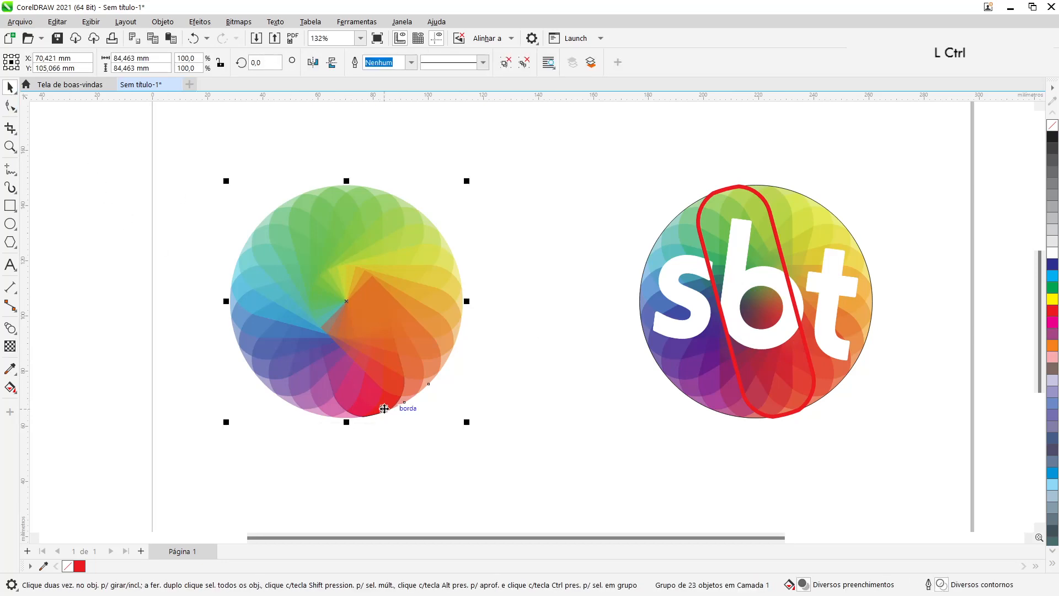
left_click(383, 408, "ctrl")
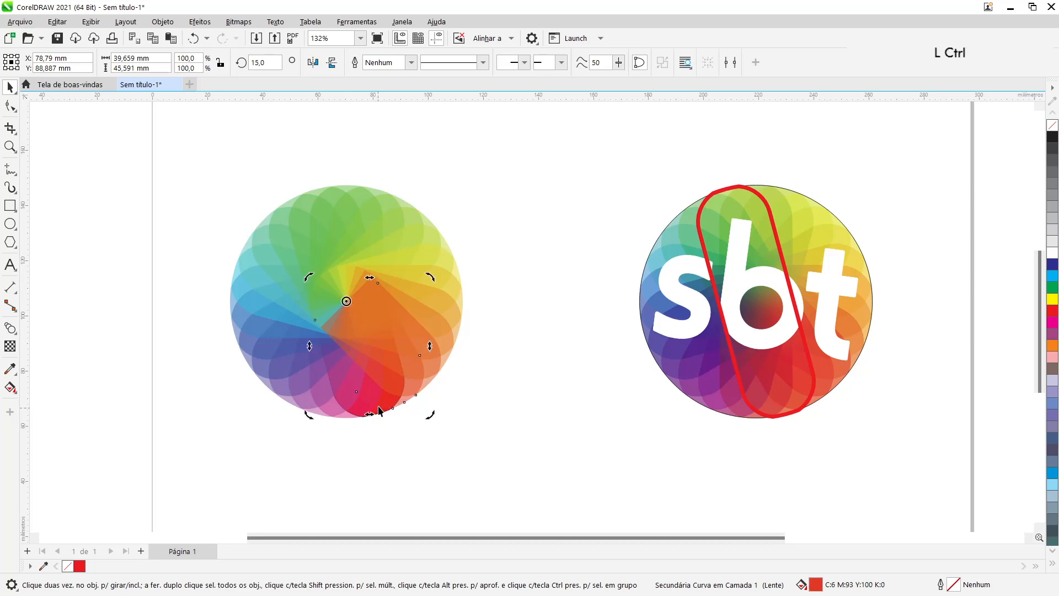
left_click(420, 458)
left_click(384, 406)
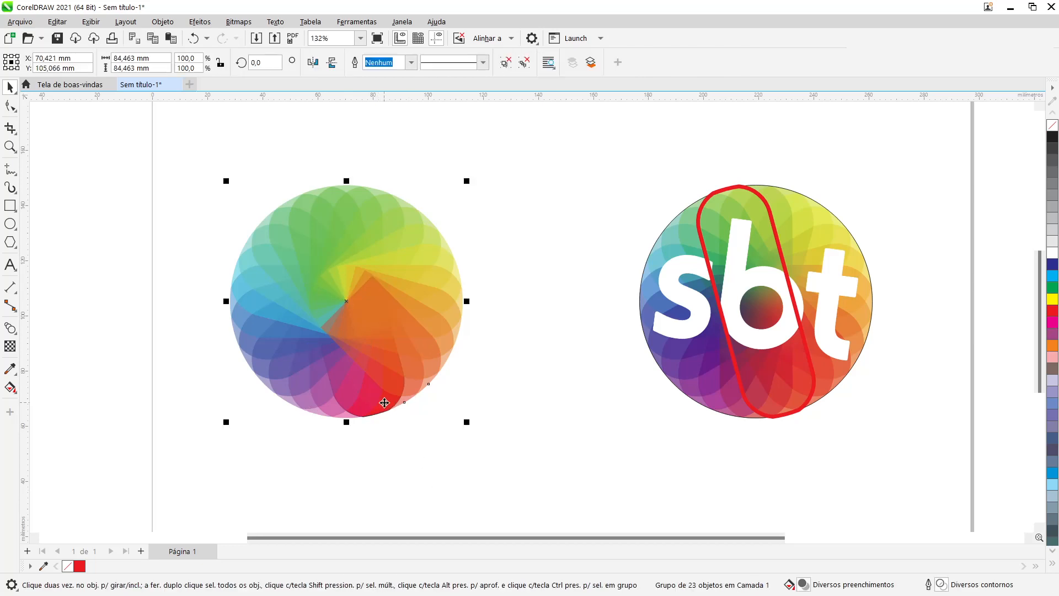
left_click(384, 403, "ctrl")
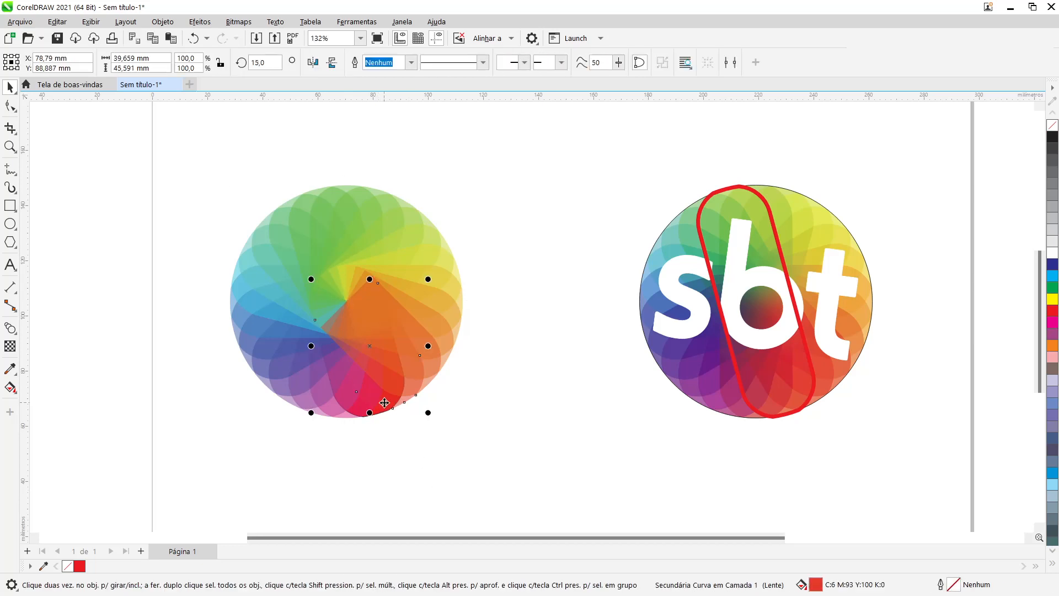
key("shift+Page_Up")
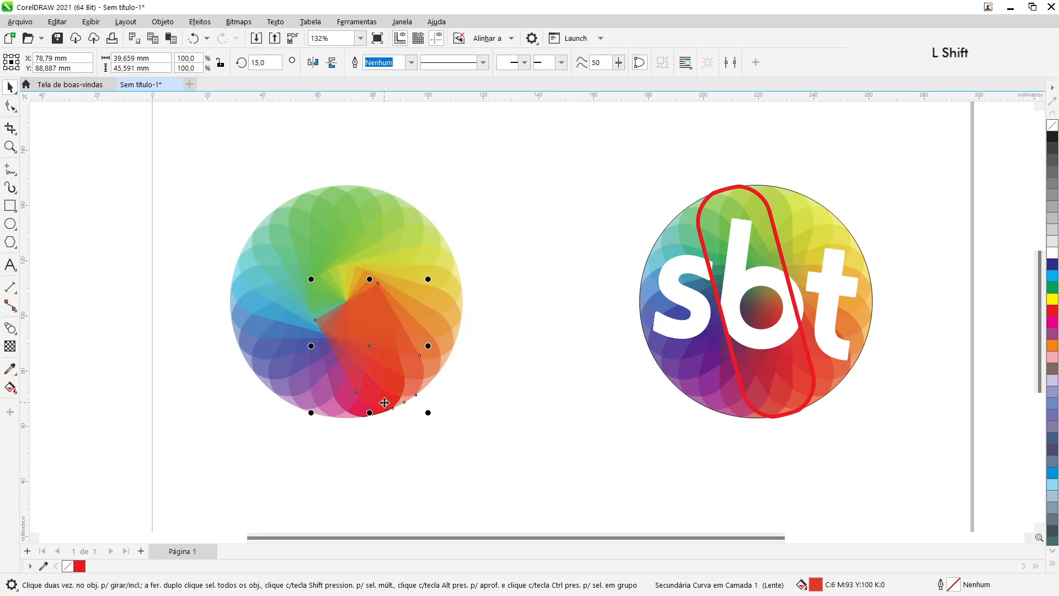
key("ctrl+z")
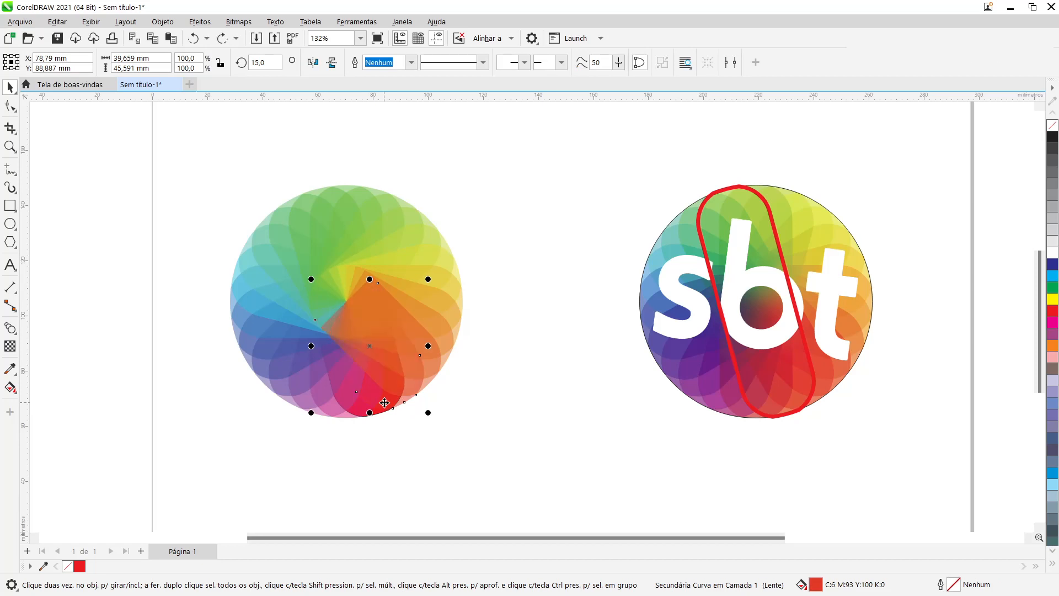
Step: Bring the opaque, outlined red half petal behind the group to the front and delete it
left_click(360, 413, "ctrl")
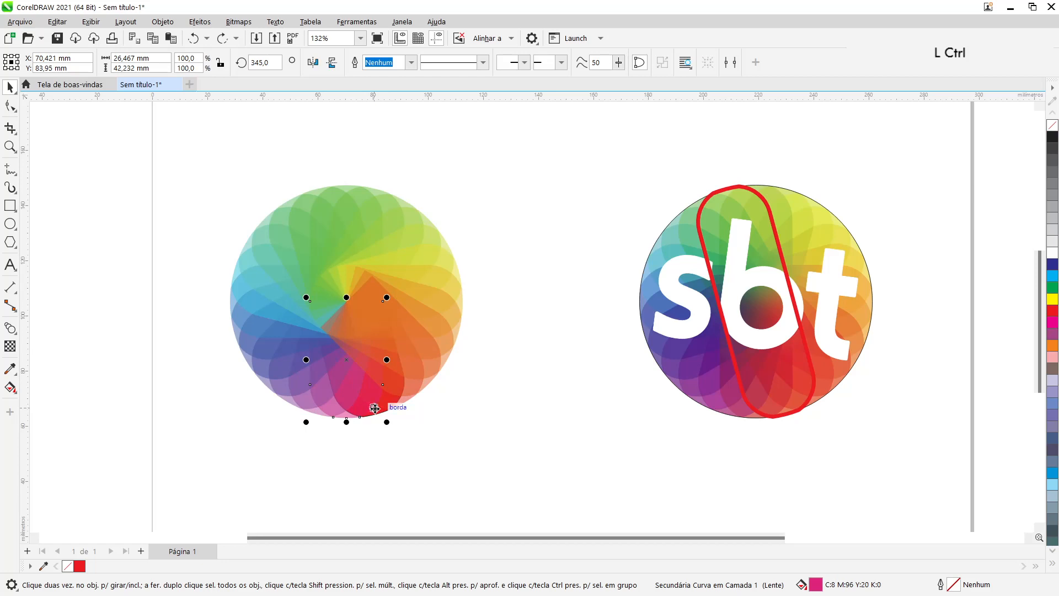
left_click(393, 407)
left_click(413, 465)
scroll(373, 406, "up", 1)
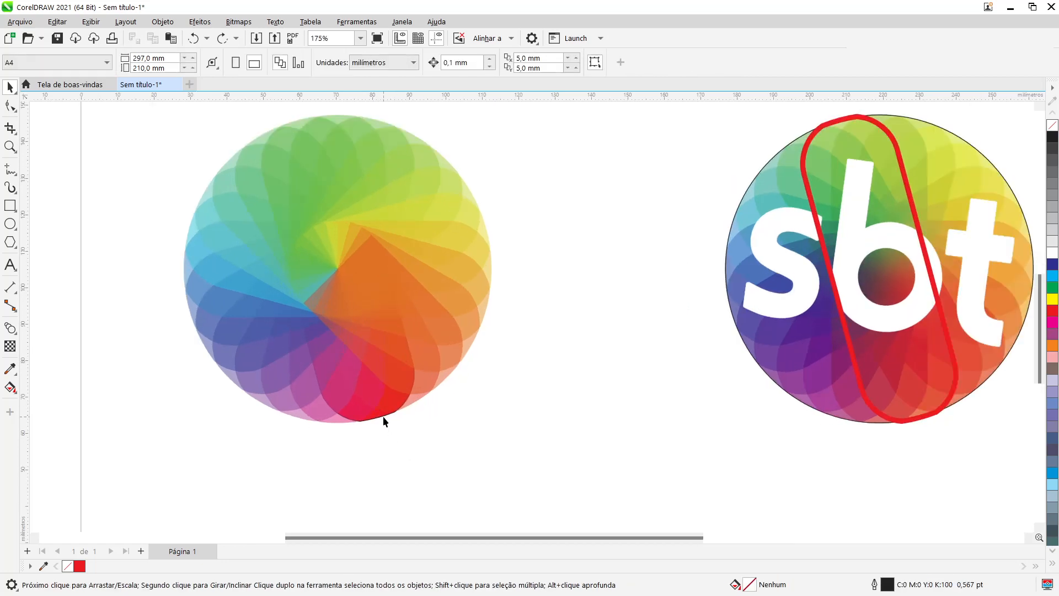
left_click(385, 414, "ctrl")
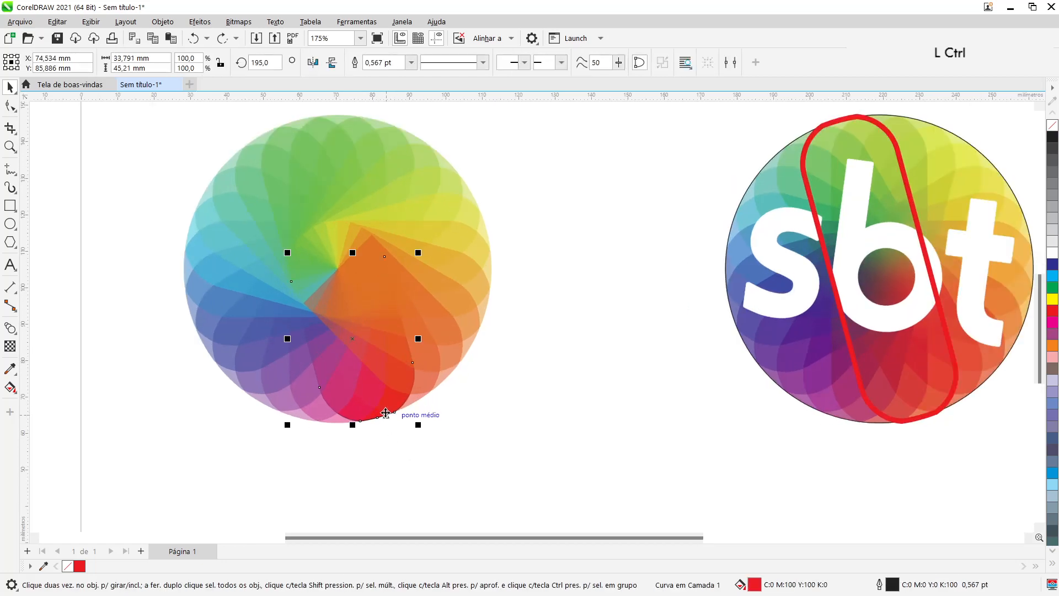
key("ctrl+Page_Up")
key("shift+Page_Up")
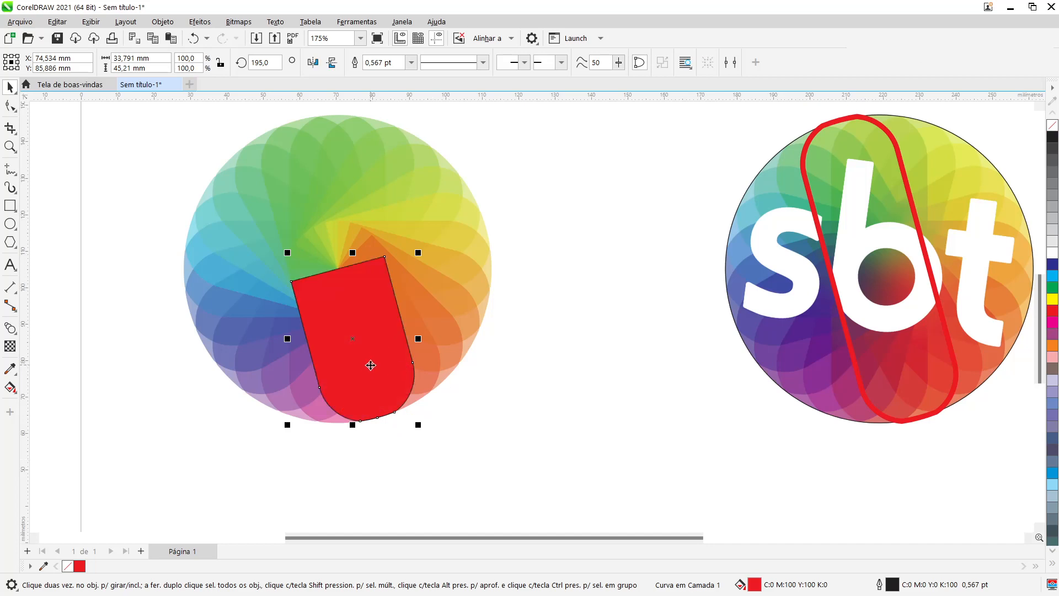
key("Delete")
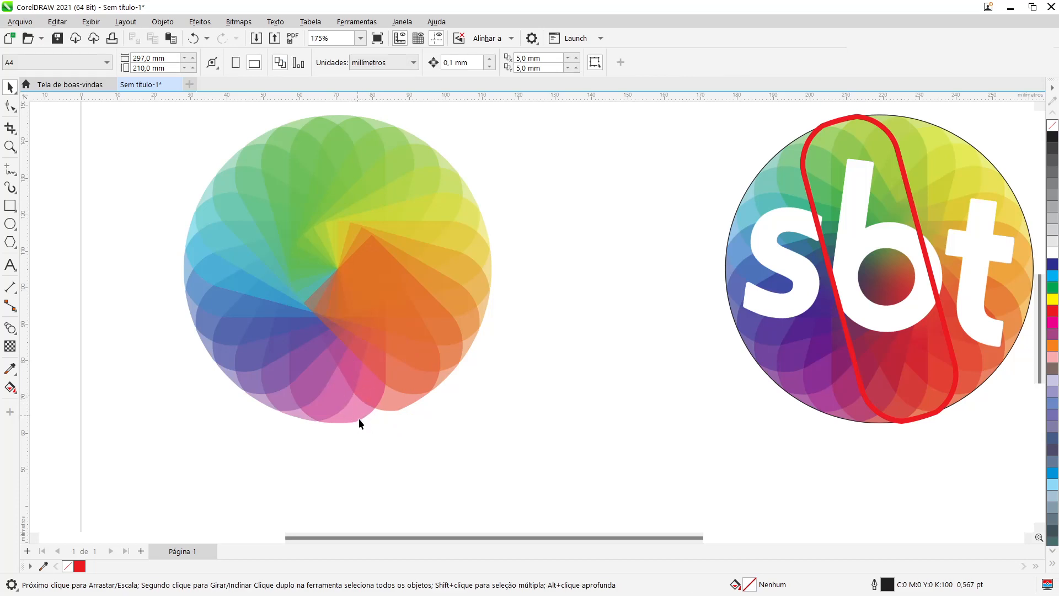
Step: Undo the red half petal's deletion and reordering, the outline removal, the transparency and the red-orange petal's move to the back
left_click(192, 39)
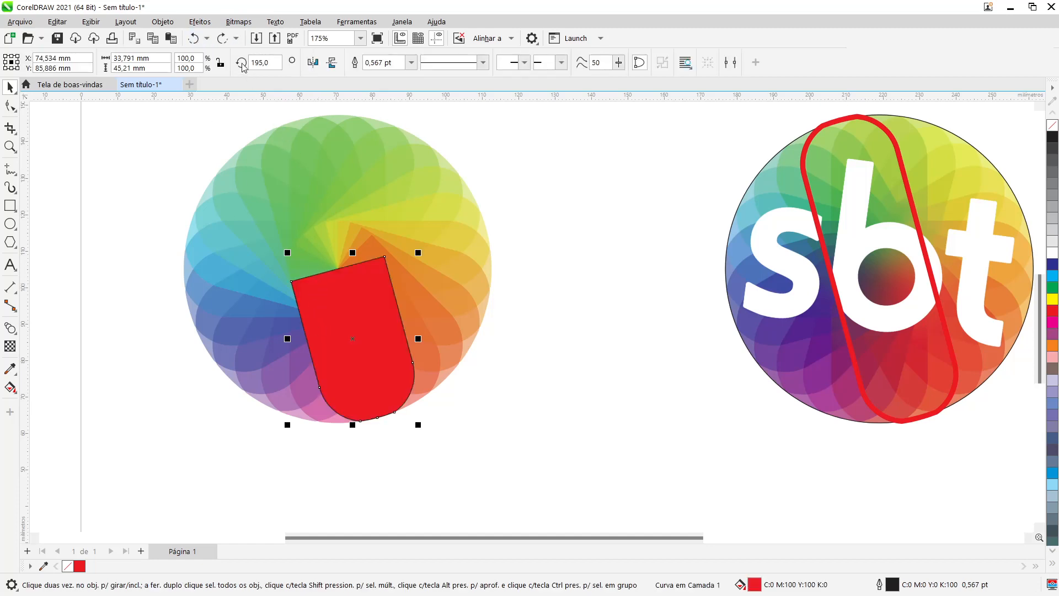
left_click(193, 38)
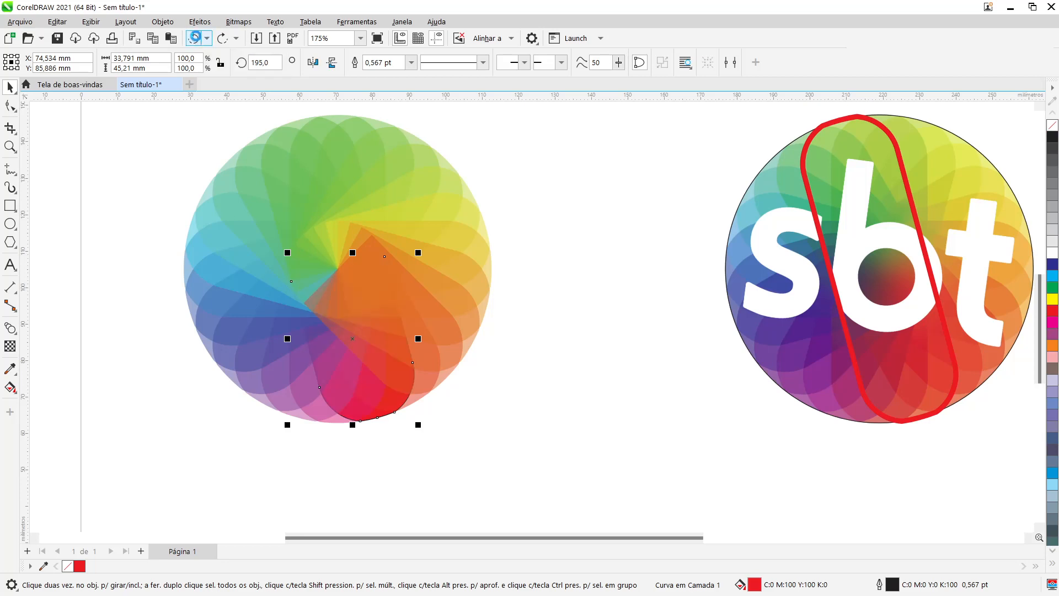
left_click(196, 38)
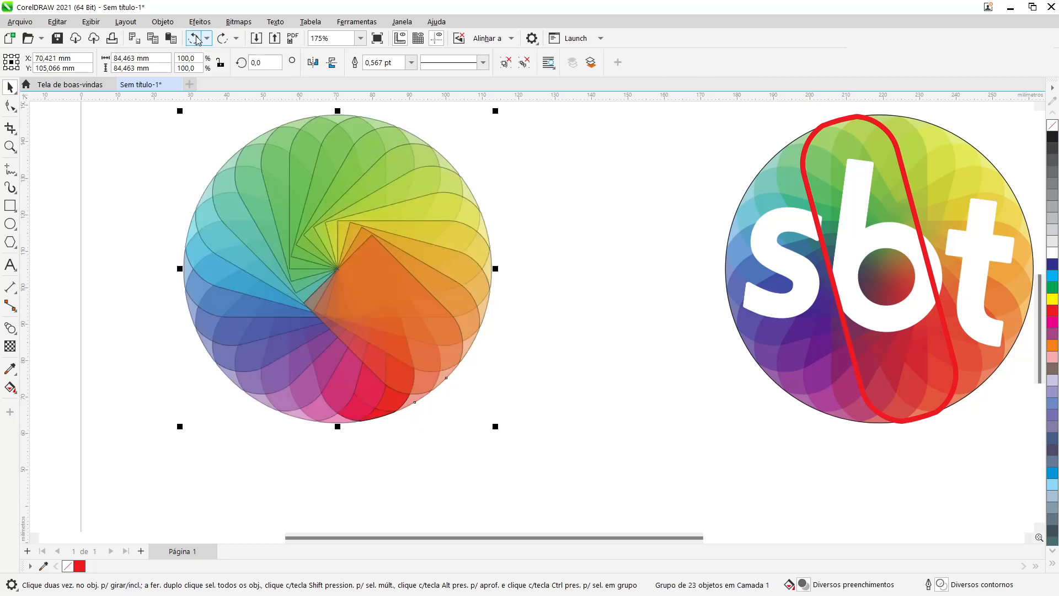
left_click(195, 39)
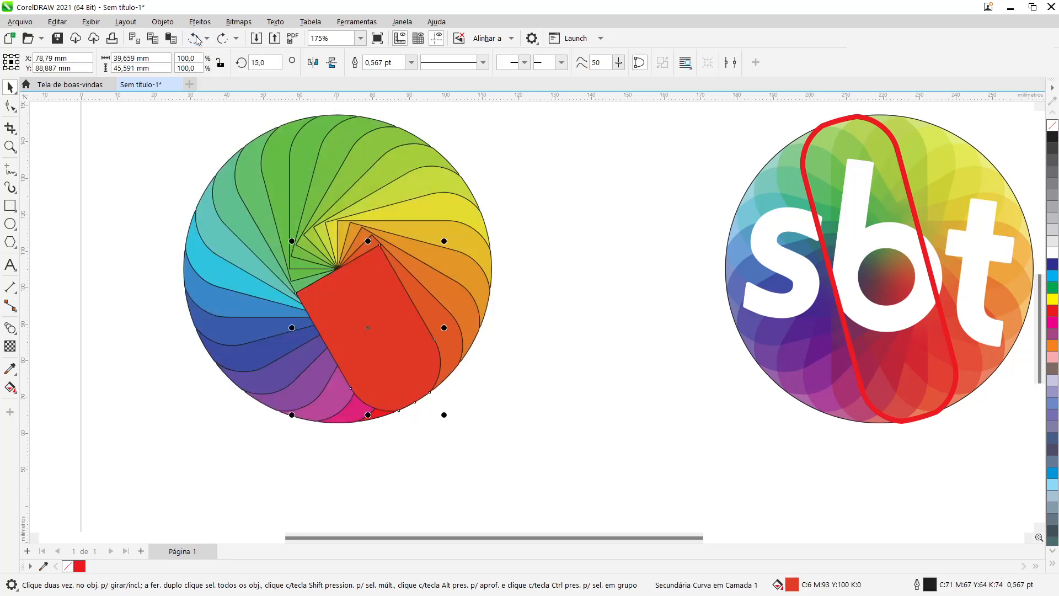
left_click(632, 432)
Step: Apply a uniform transparency of 50 to the whole circle of half petals, including the red one, and remove the outlines
scroll(437, 338, "down", 1)
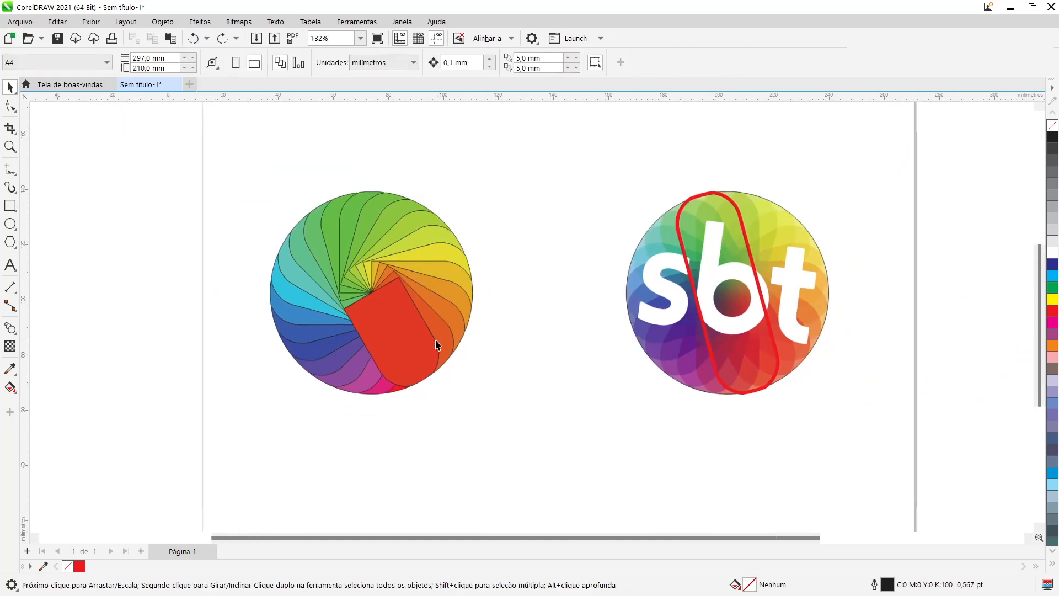
scroll(438, 345, "down", 1)
left_click_drag(516, 145, 207, 449)
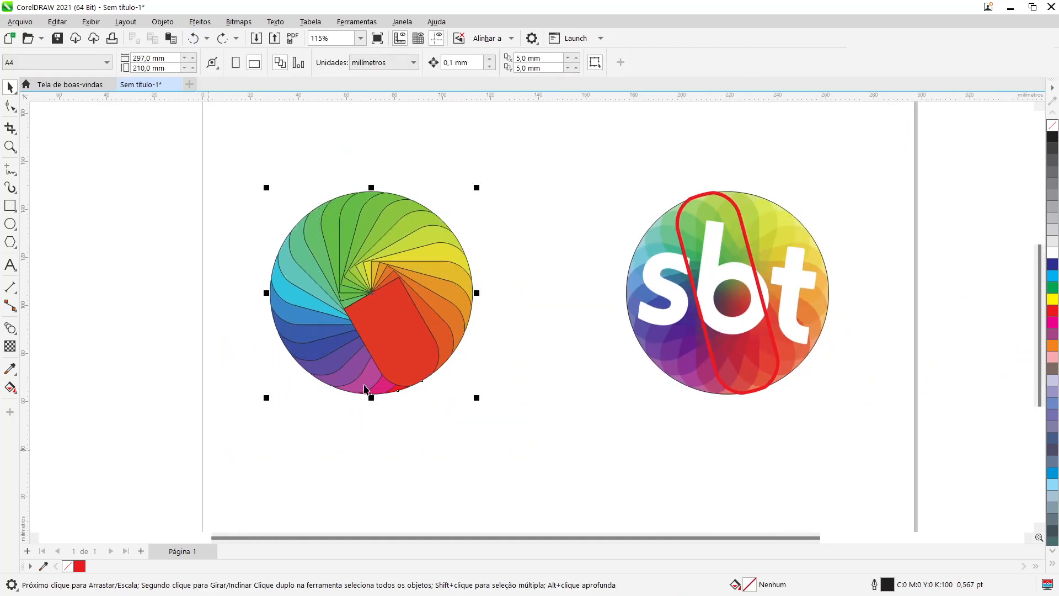
left_click(10, 346)
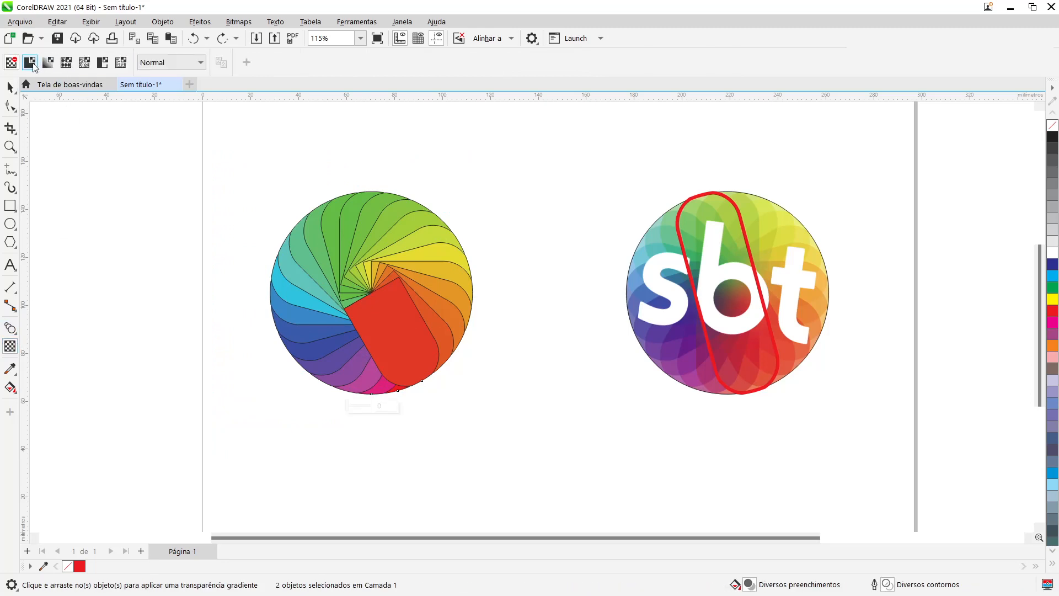
left_click(31, 63)
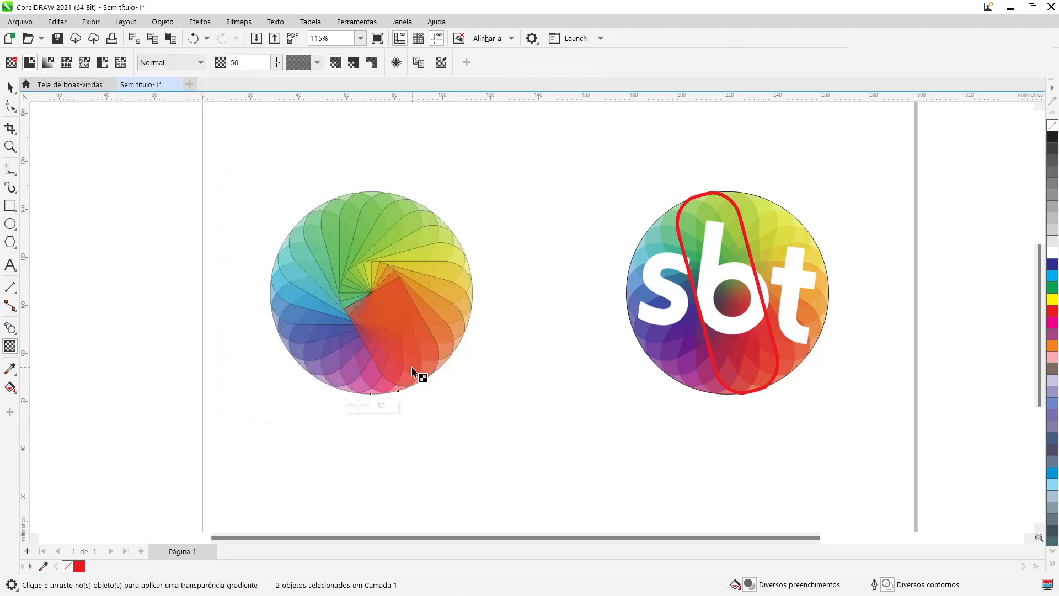
right_click(1052, 130)
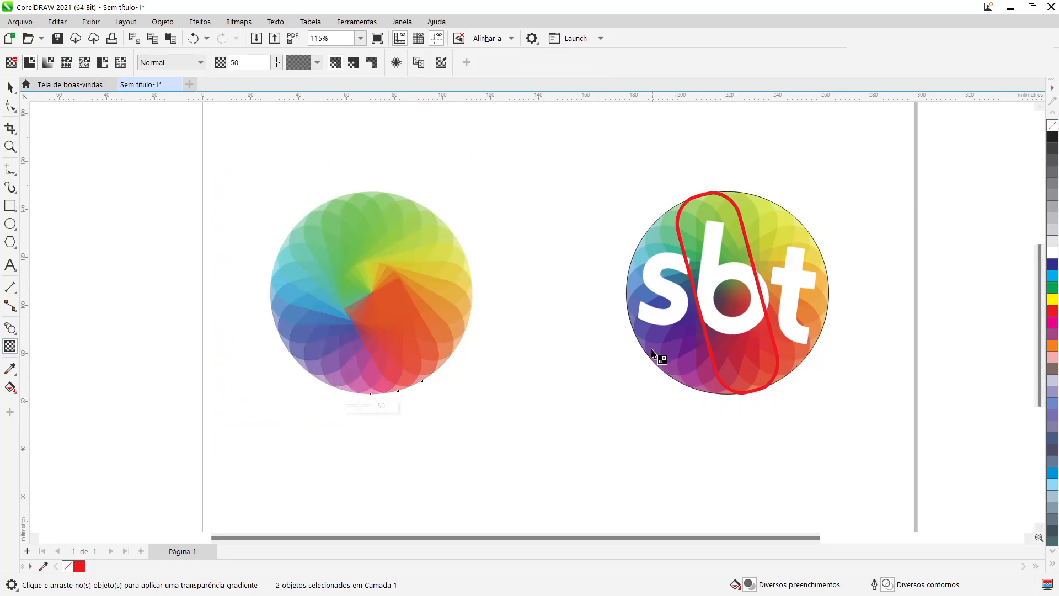
Step: Try transparency values of 40 and 30 on the selected half petals
scroll(562, 281, "up", 2)
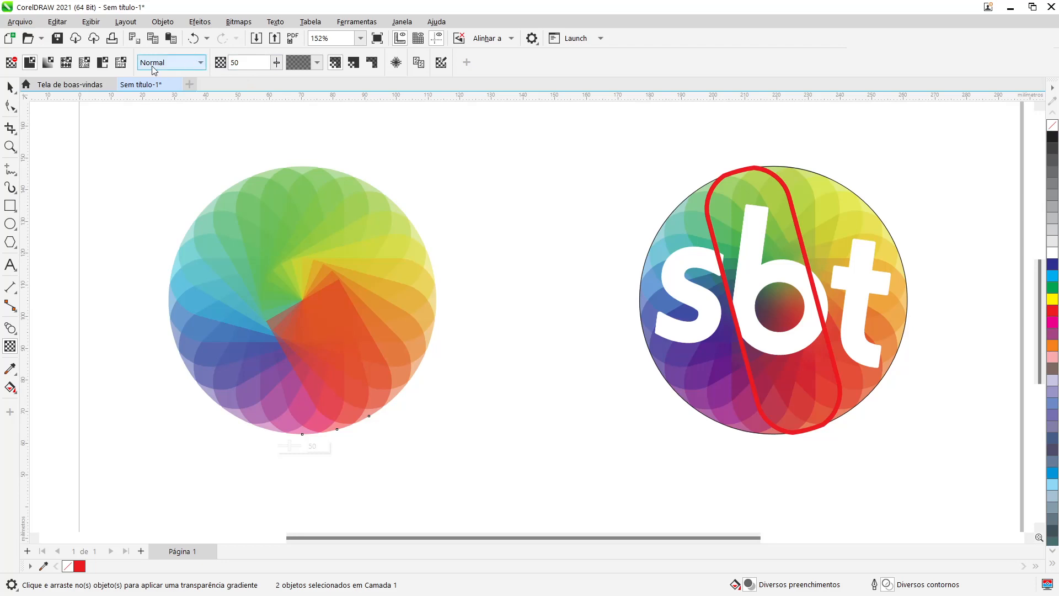
left_click(243, 62)
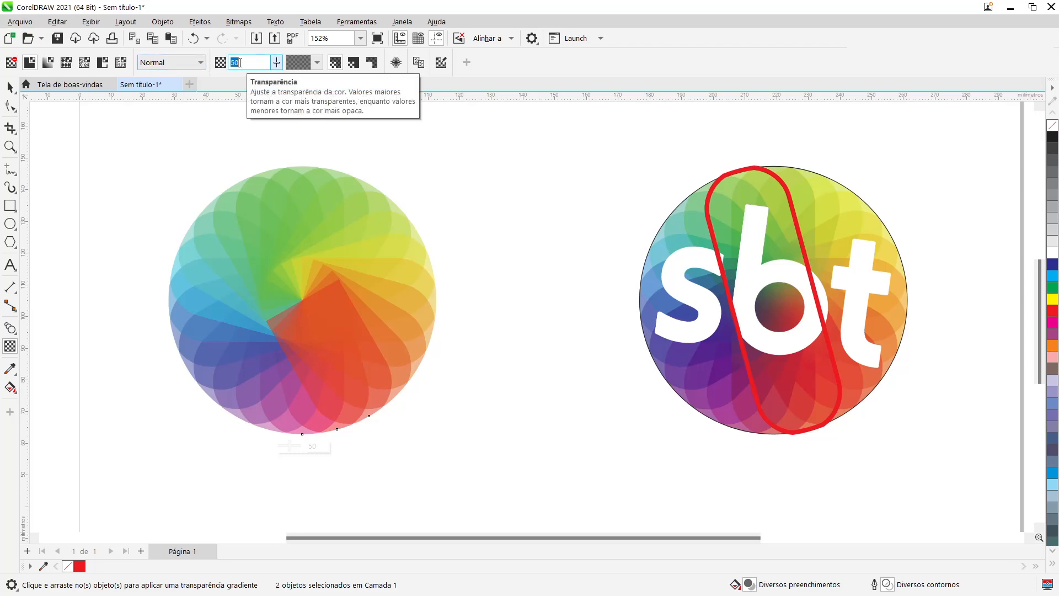
type("40")
key("Return")
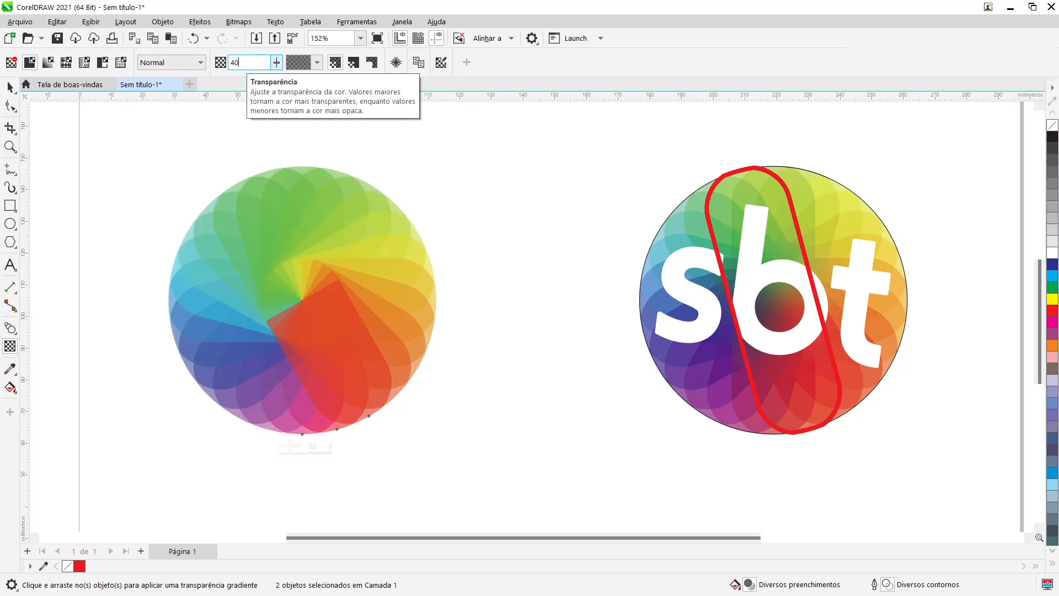
double_click(247, 64)
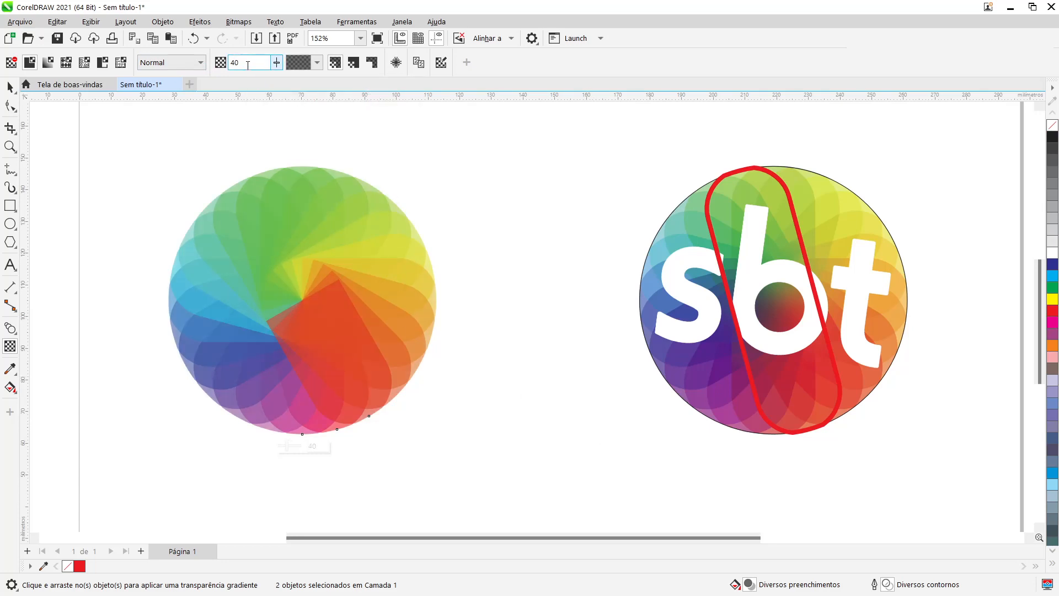
type("30")
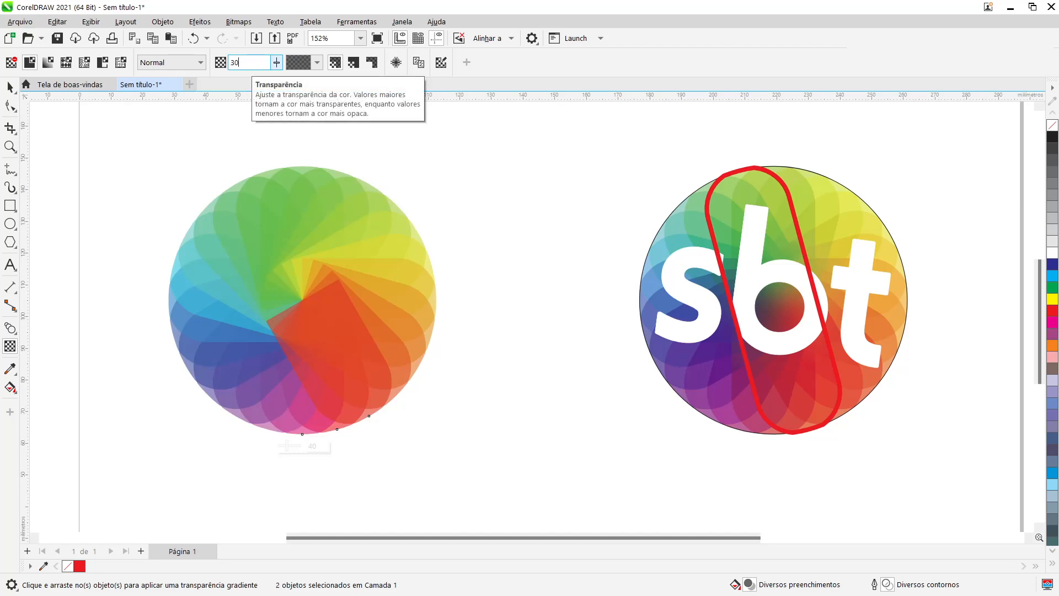
key("Return")
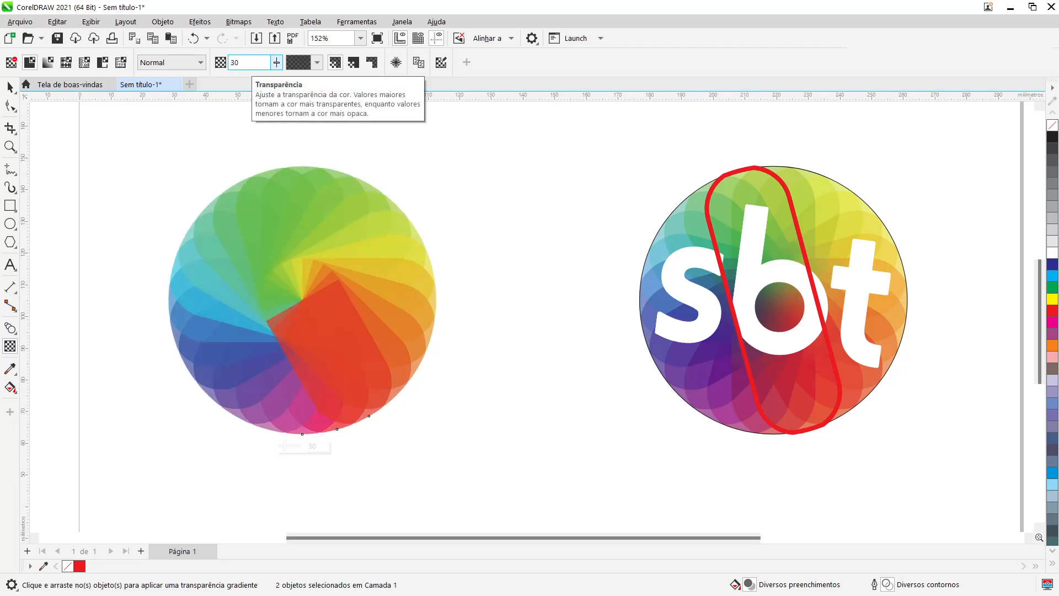
Step: Set the half petals' transparency to 35, keeping the Normal merge mode, and deselect them
left_click(186, 63)
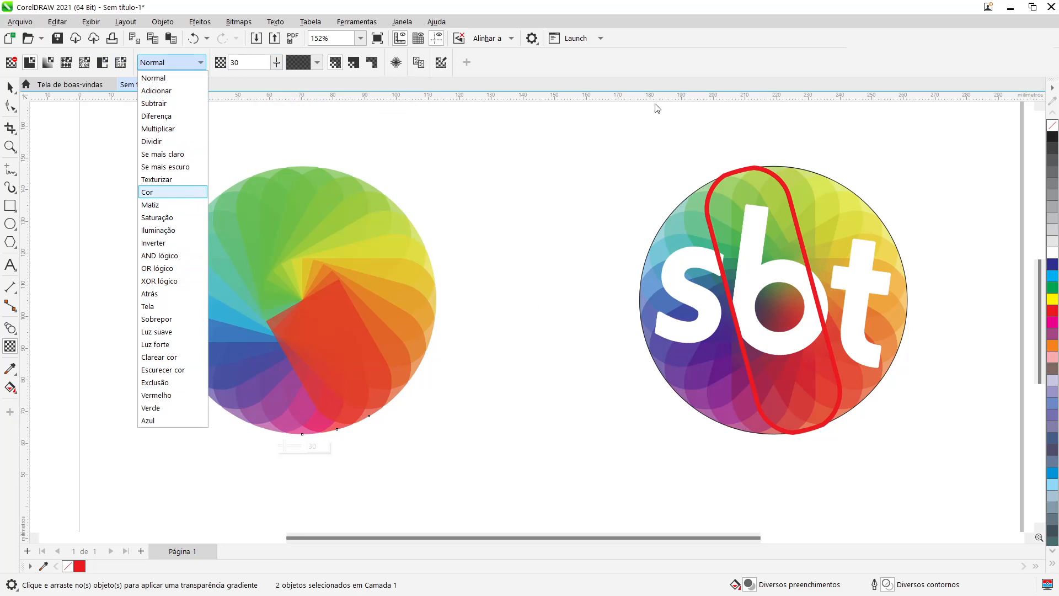
left_click(660, 75)
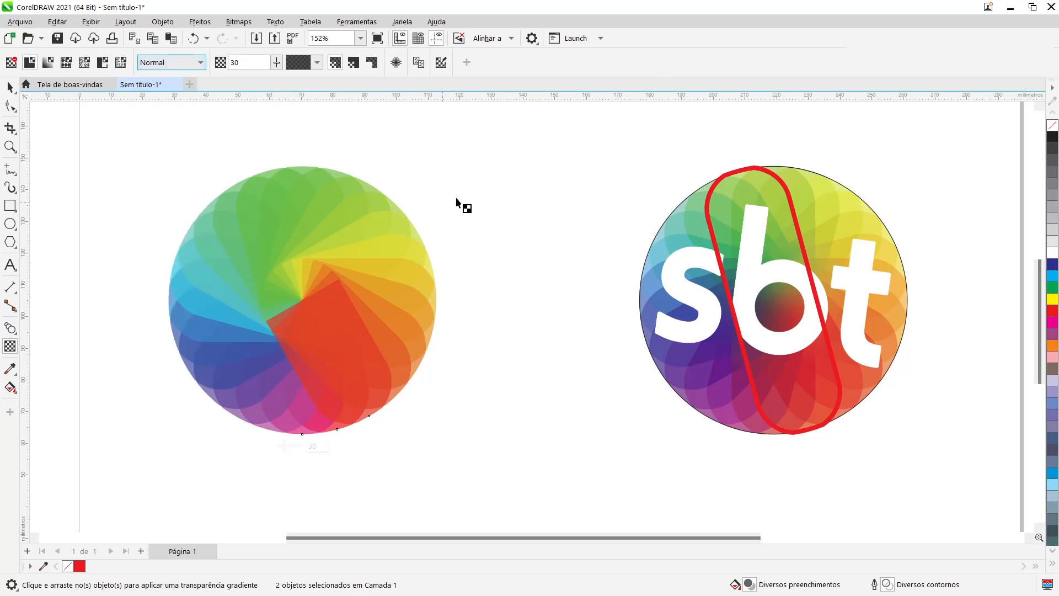
double_click(247, 61)
type("35")
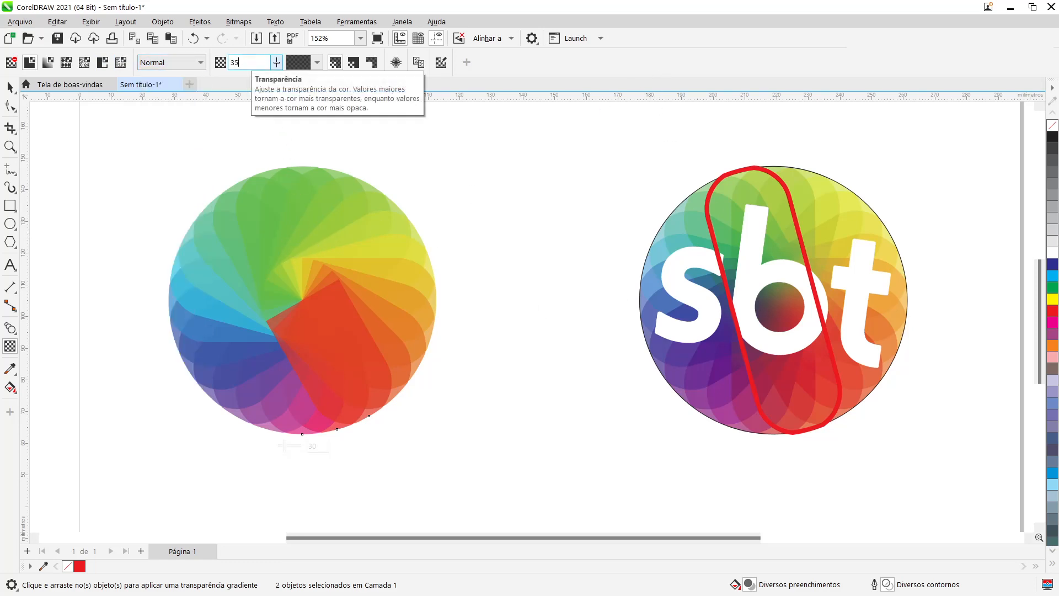
key("Return")
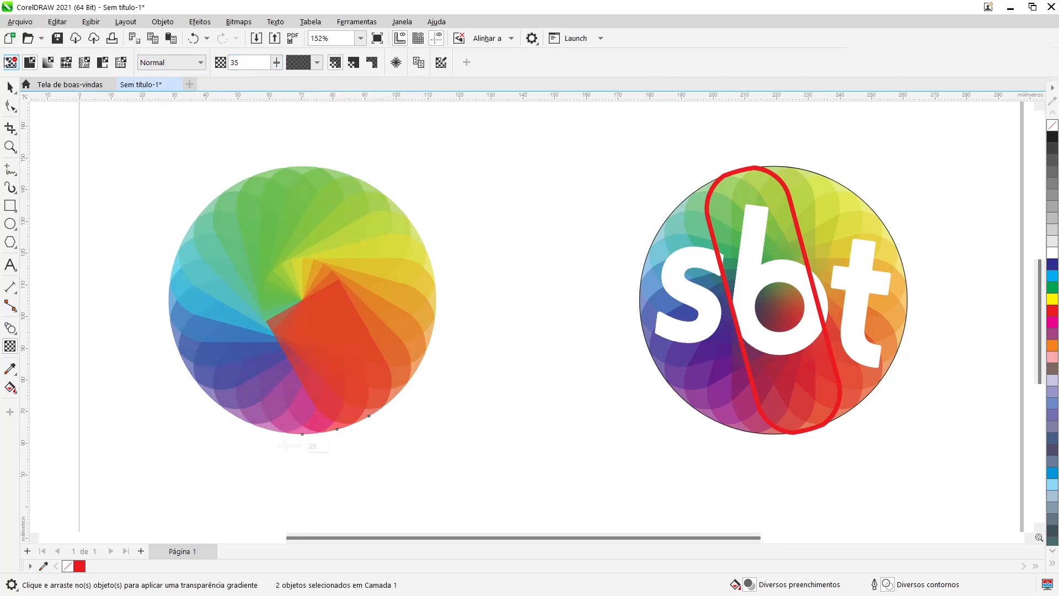
left_click(10, 88)
left_click(517, 220)
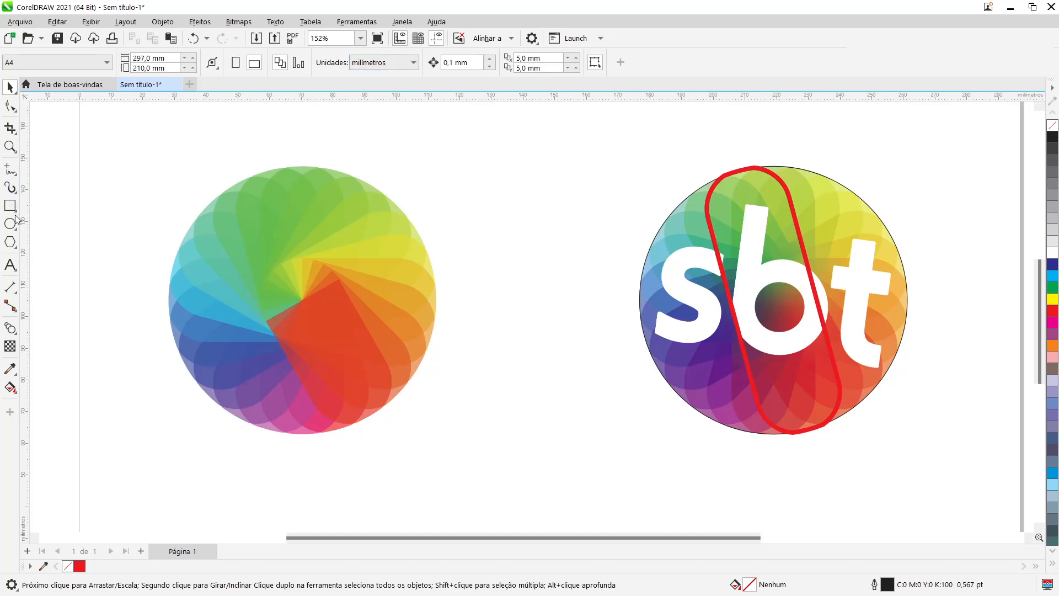
Step: Add the text "sbt" between the two circles in the Horatio D font and enlarge it to about 122 pt
left_click(10, 265)
left_click(466, 196)
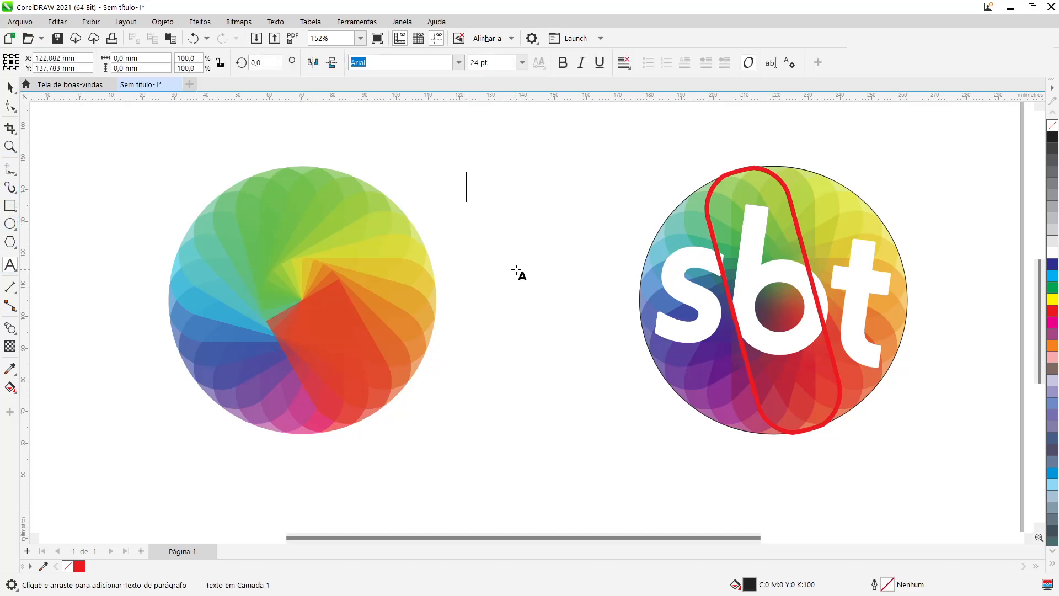
type("sbt")
left_click(9, 86)
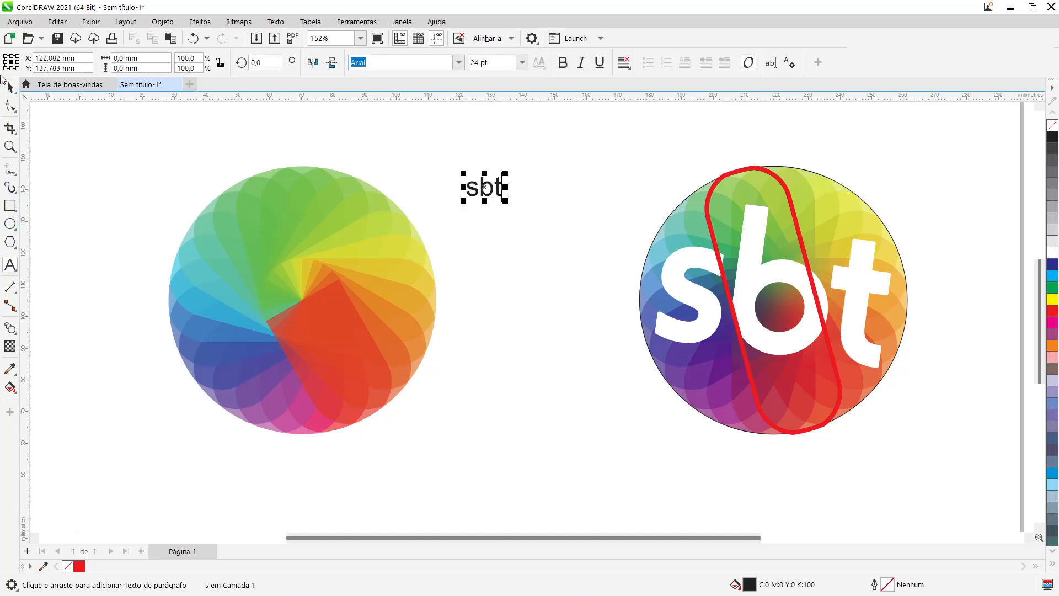
left_click(461, 65)
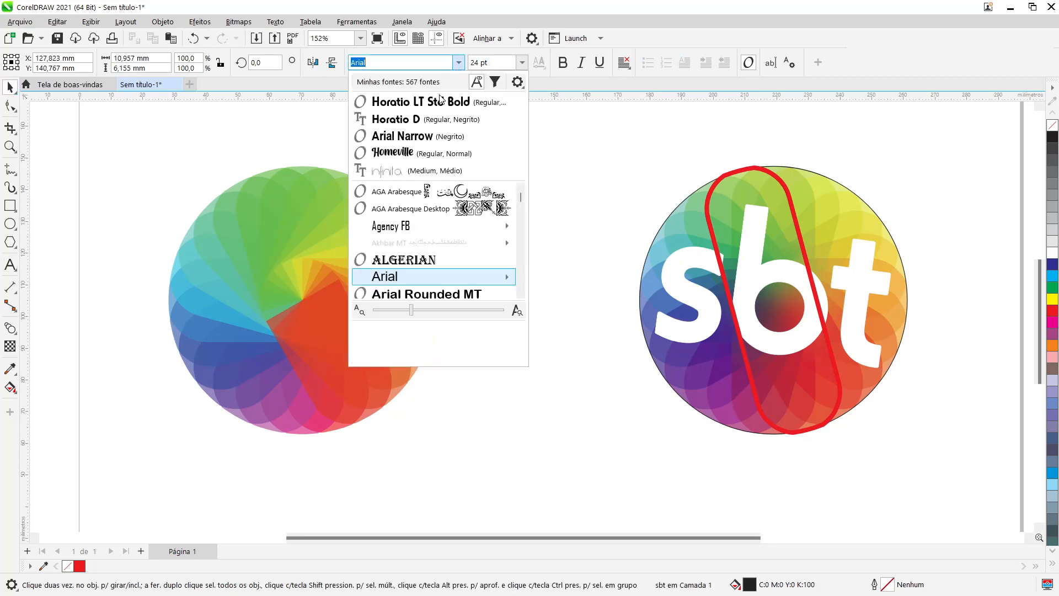
left_click(424, 120)
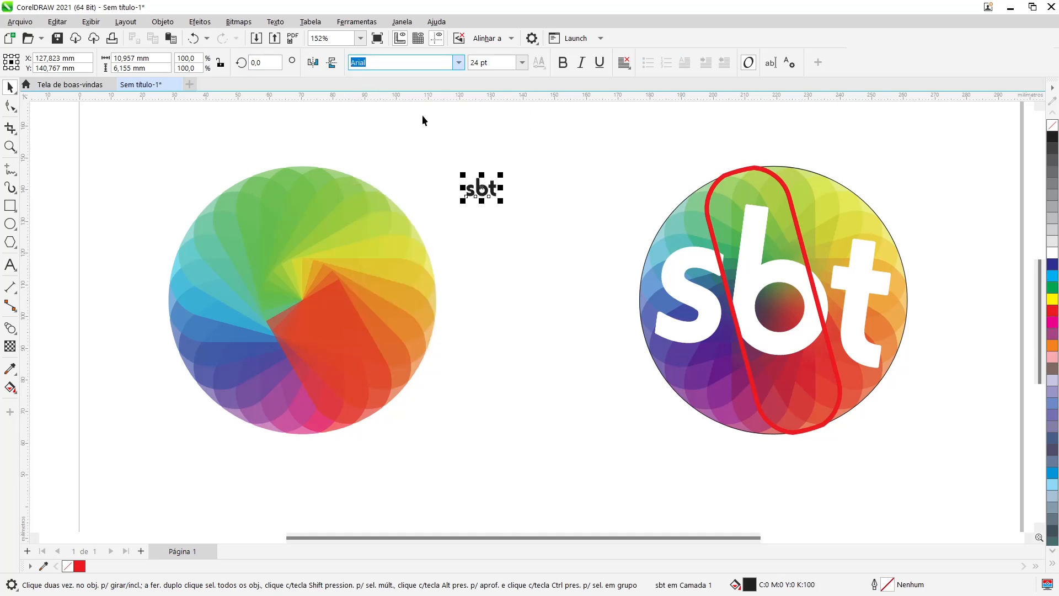
left_click_drag(501, 201, 626, 300)
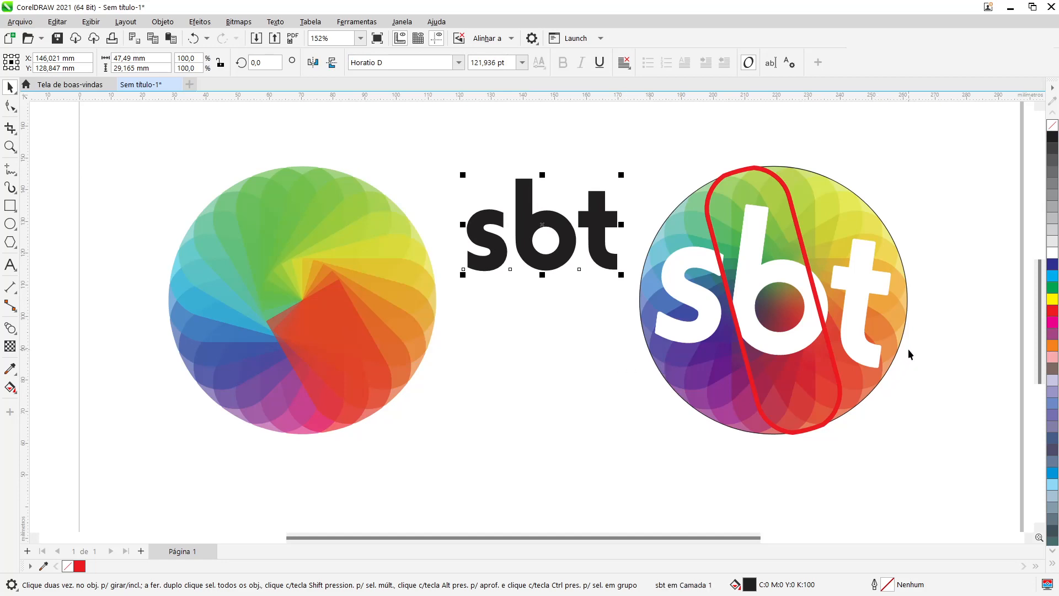
Step: Compare the letter corners in the reference logo with those of the black "sbt" text
scroll(908, 349, "up", 5)
scroll(907, 348, "up", 4)
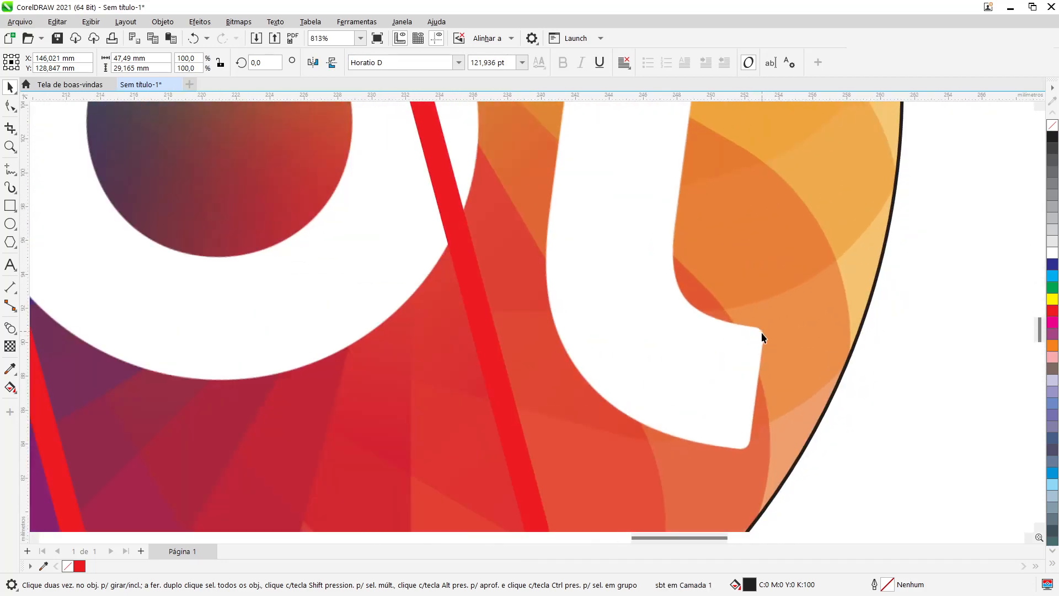
scroll(739, 451, "down", 5)
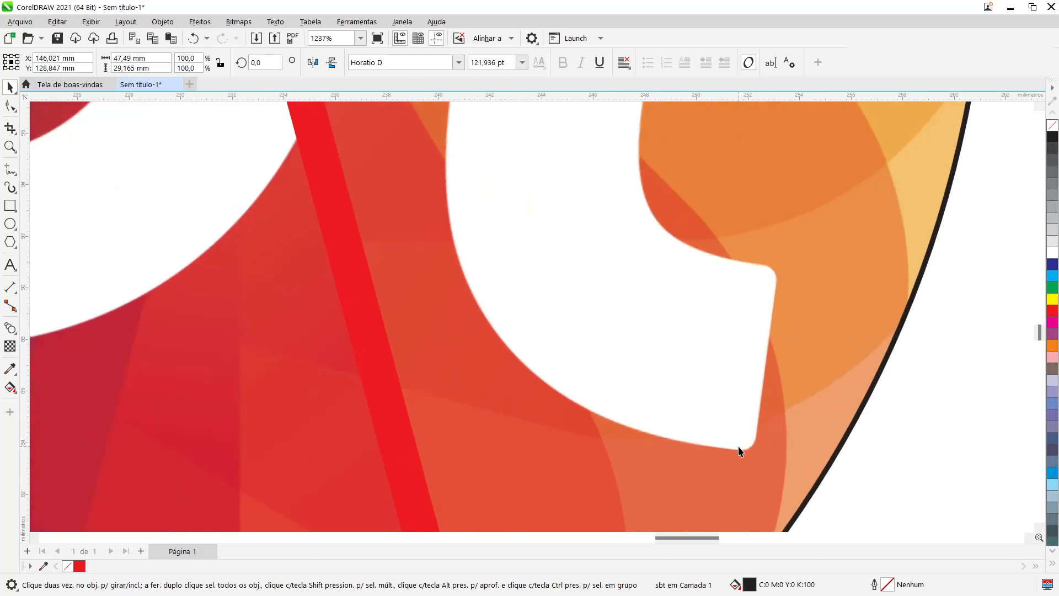
scroll(750, 286, "up", 6)
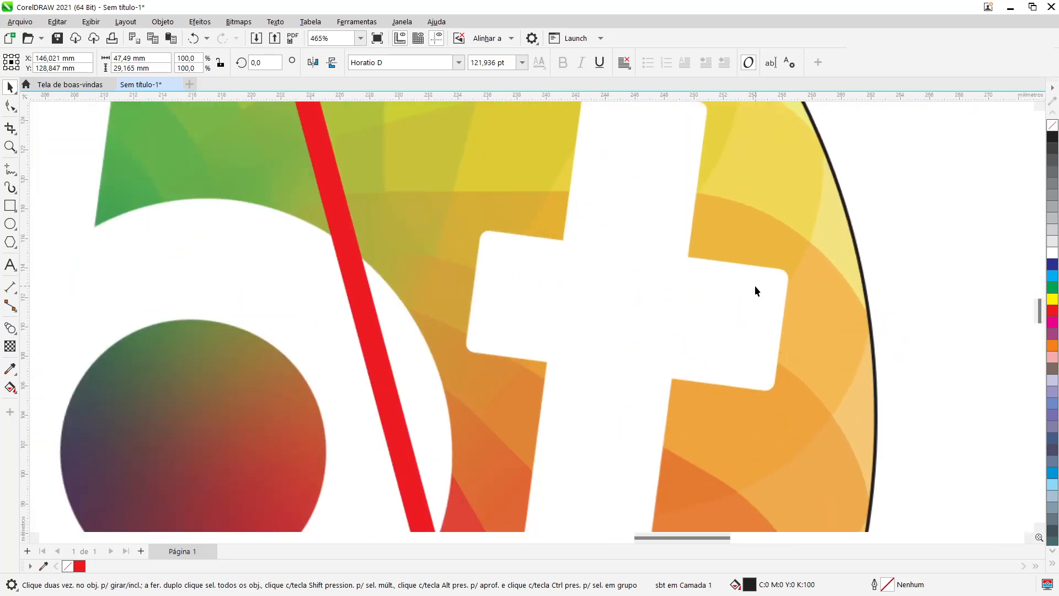
scroll(786, 276, "down", 2)
scroll(717, 220, "down", 2)
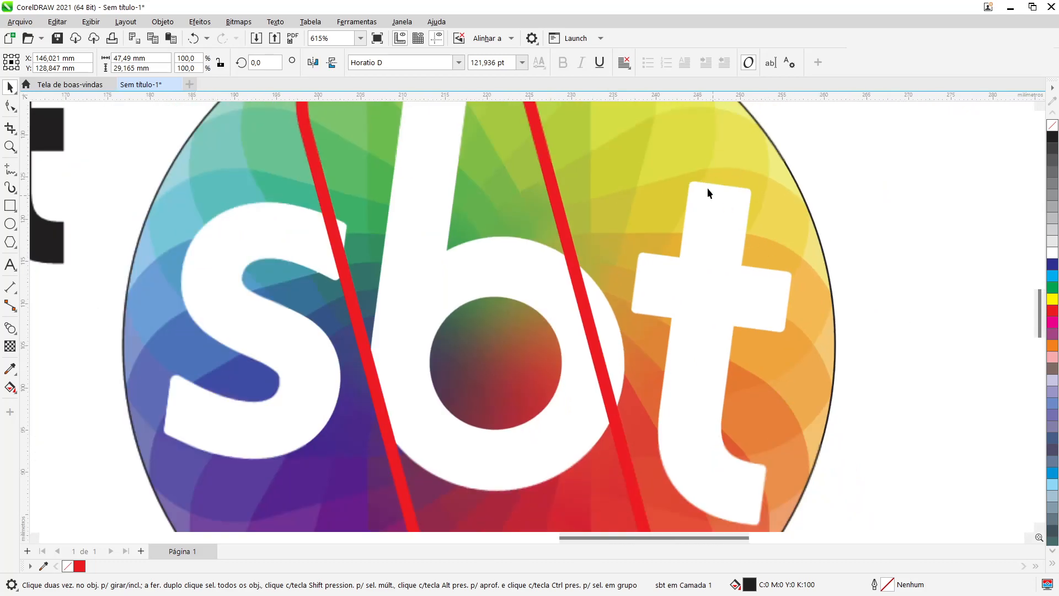
scroll(705, 192, "up", 4)
scroll(696, 204, "down", 5)
scroll(338, 243, "down", 3)
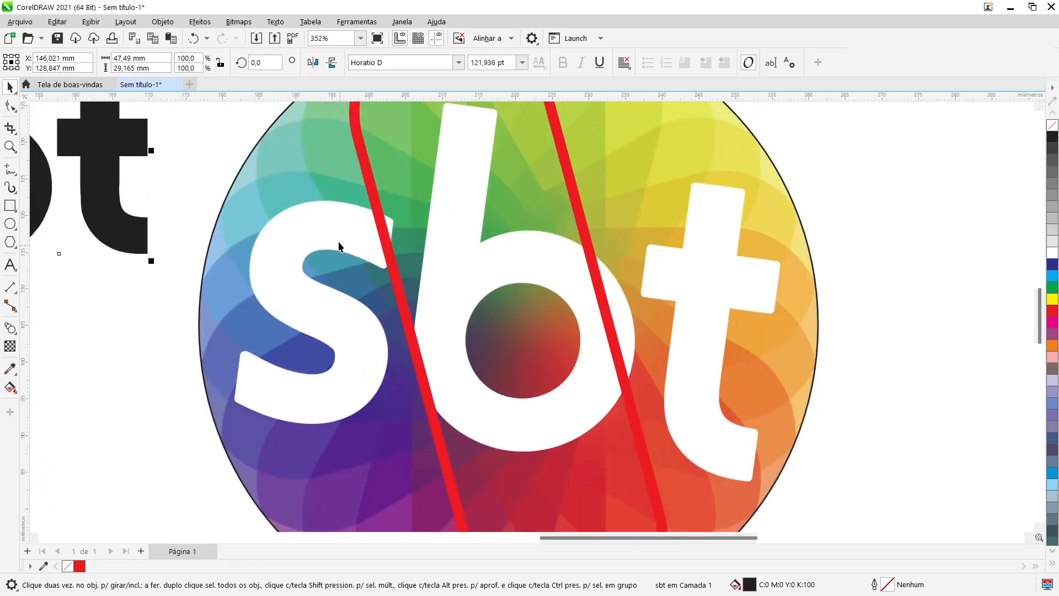
scroll(345, 238, "up", 4)
scroll(368, 263, "down", 3)
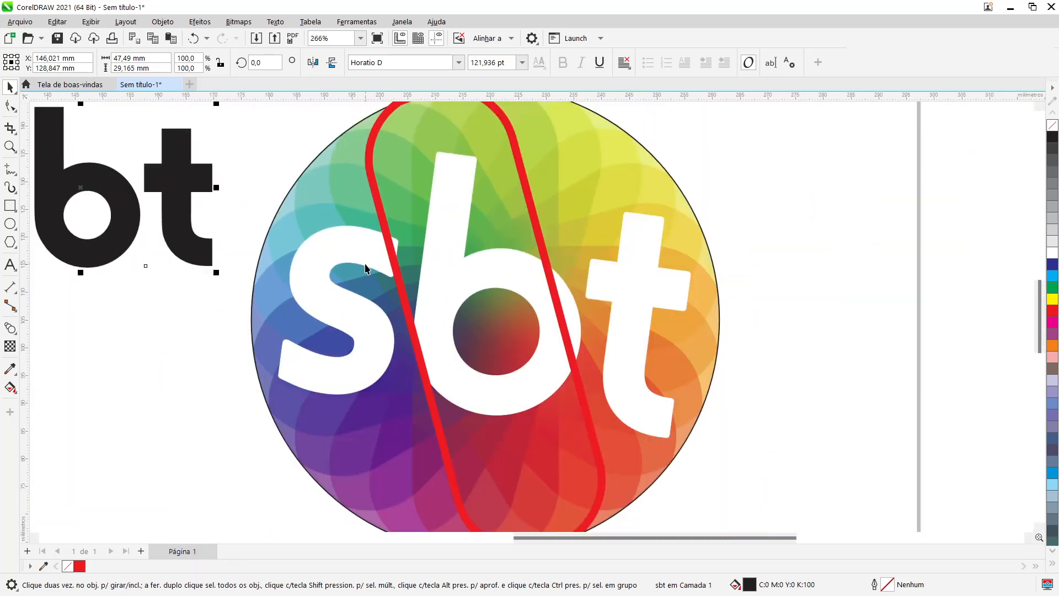
scroll(205, 185, "down", 2)
scroll(201, 177, "up", 4)
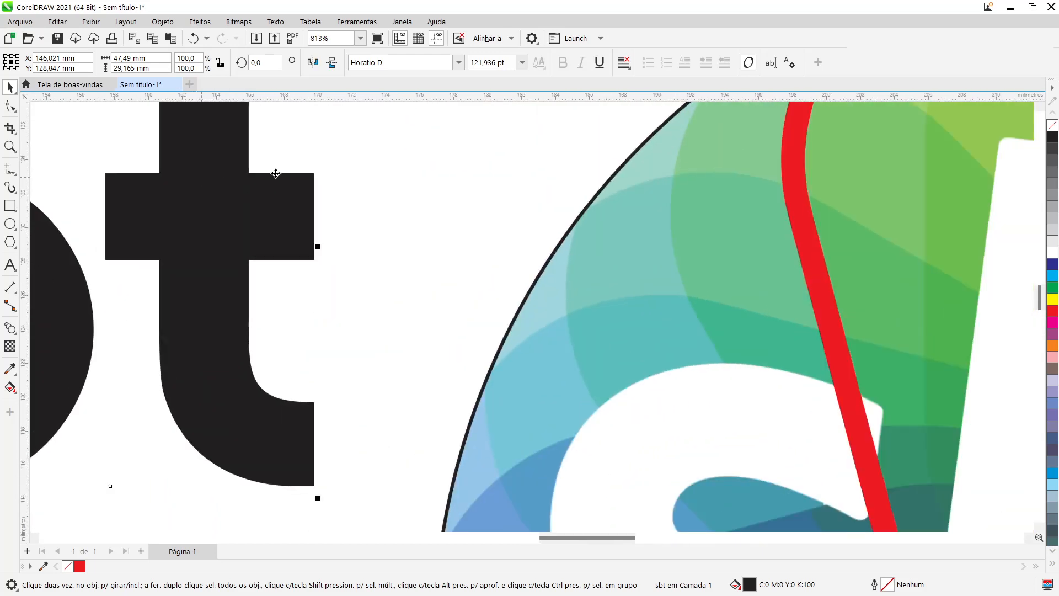
scroll(318, 412, "up", 5)
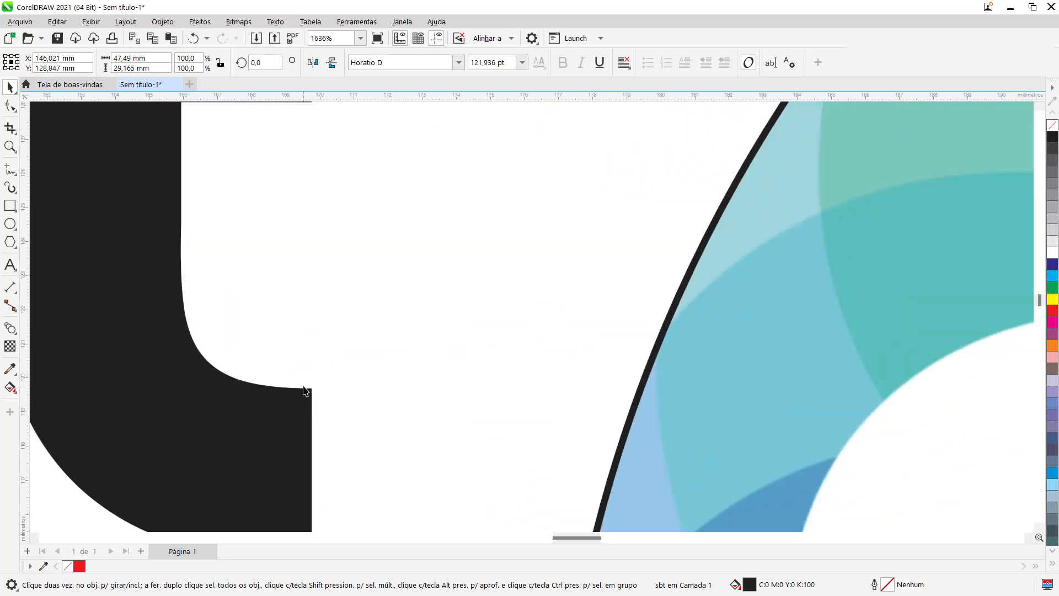
key("F4")
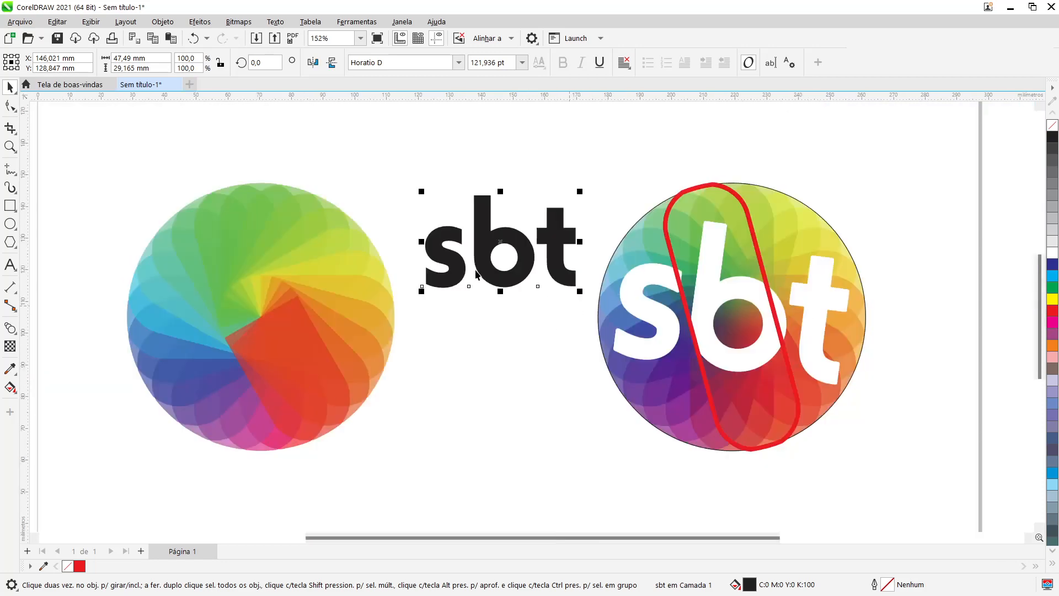
Step: Delete the black "sbt" text between the two circles
left_click(504, 334)
left_click(494, 268)
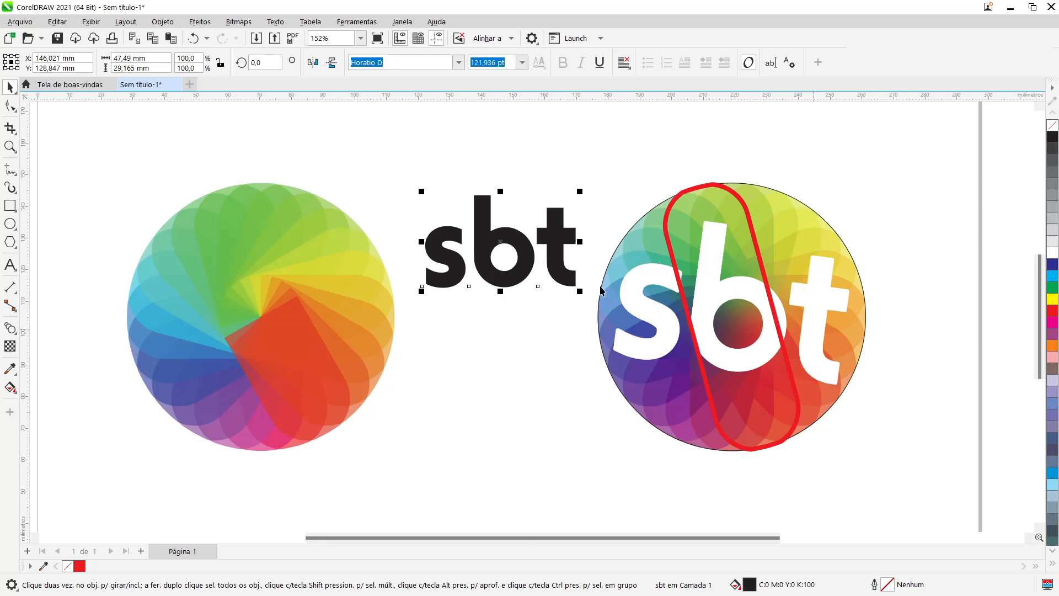
left_click(561, 270)
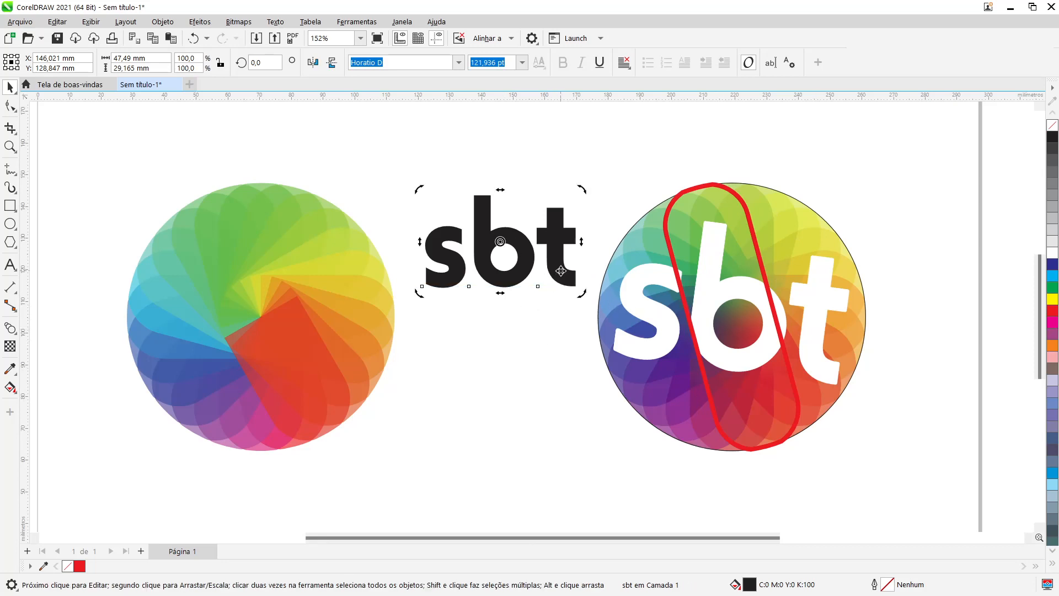
key("Delete")
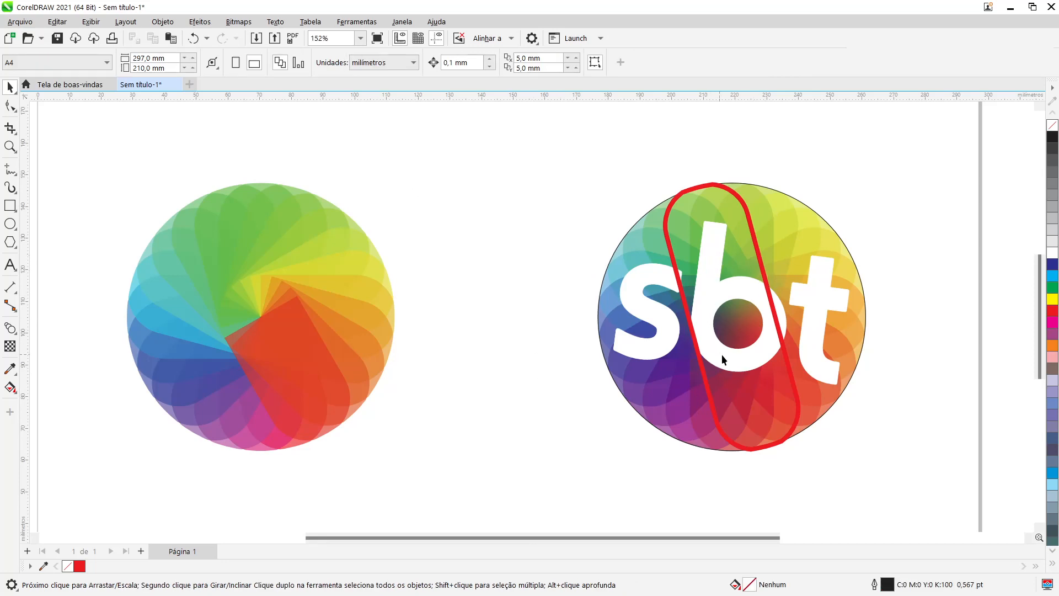
Step: Send the thick red petal outline over the reference logo to the back
left_click(666, 233)
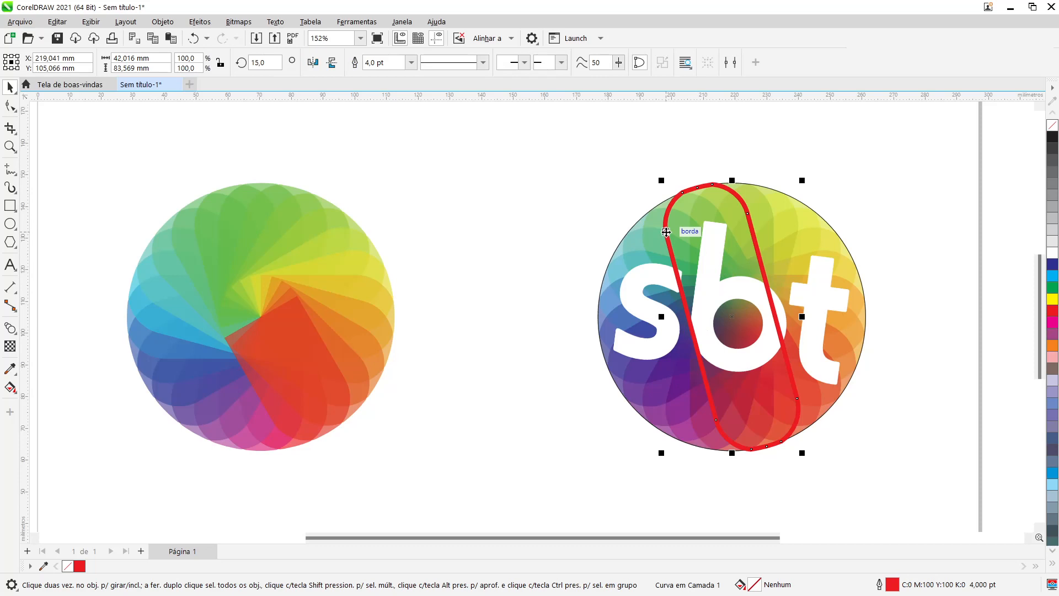
key("shift+Page_Down")
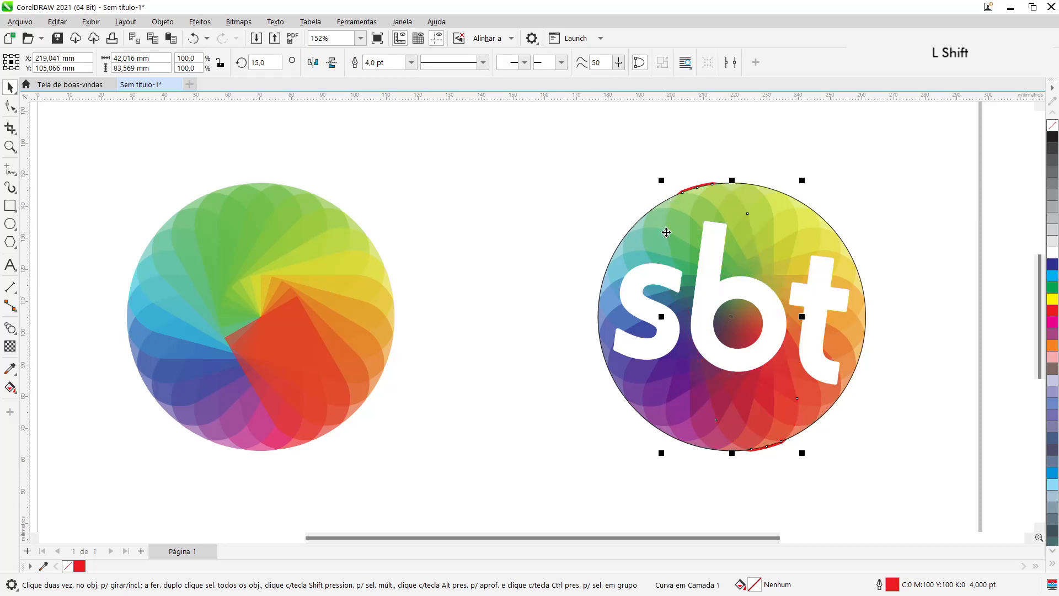
Step: Bring the reference logo bitmap to the front of the circle and petal outlines
left_click(929, 190)
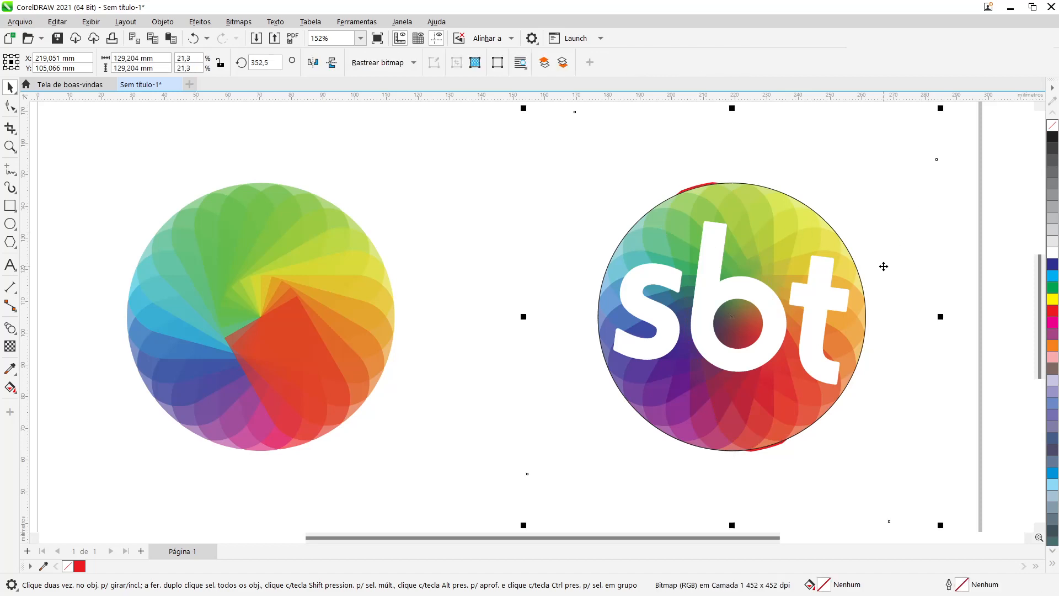
left_click(991, 250)
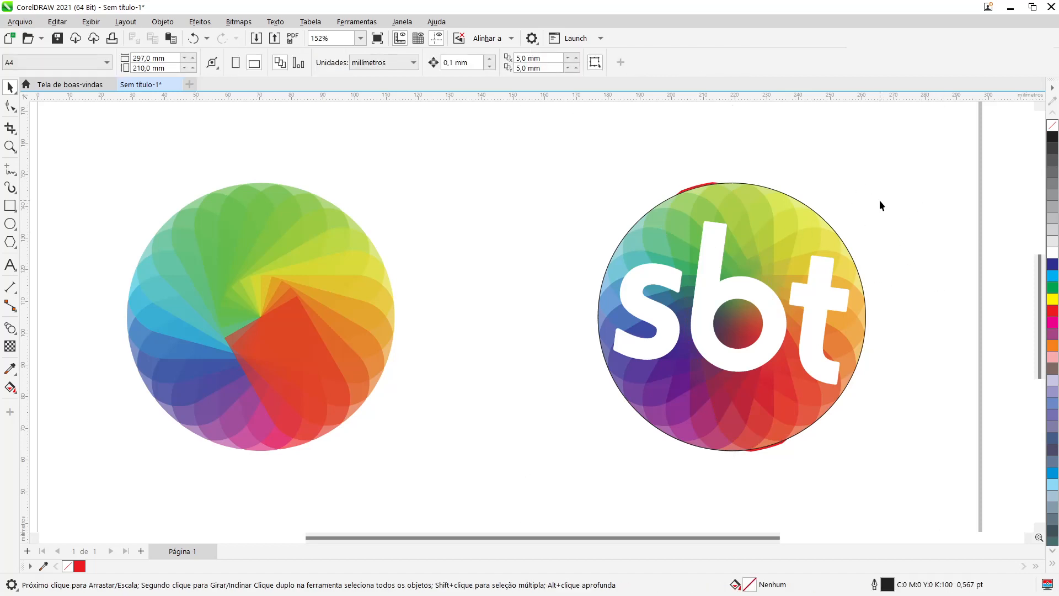
left_click(879, 200)
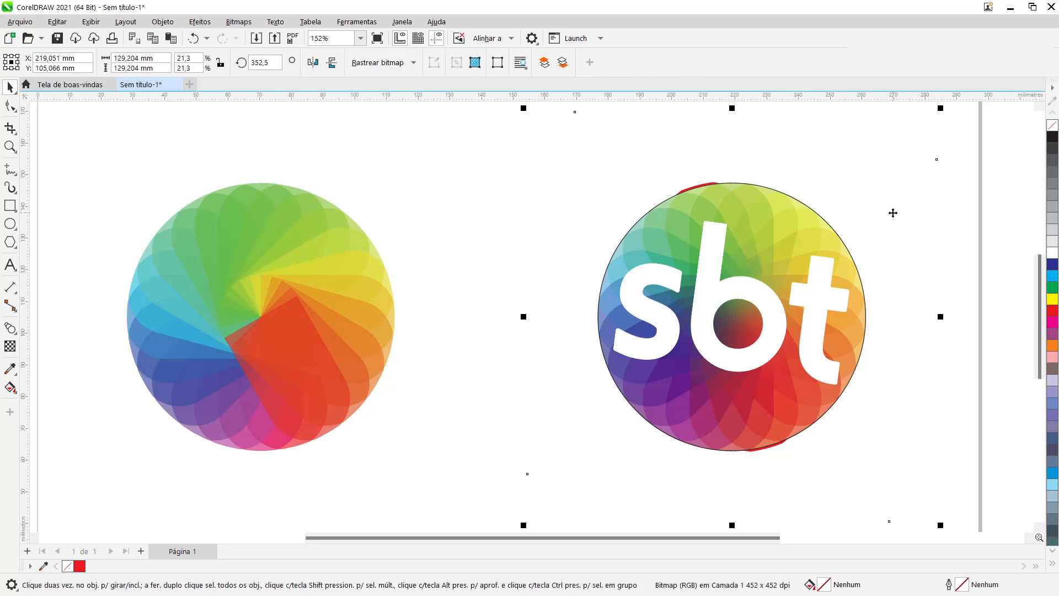
key("shift+Page_Up")
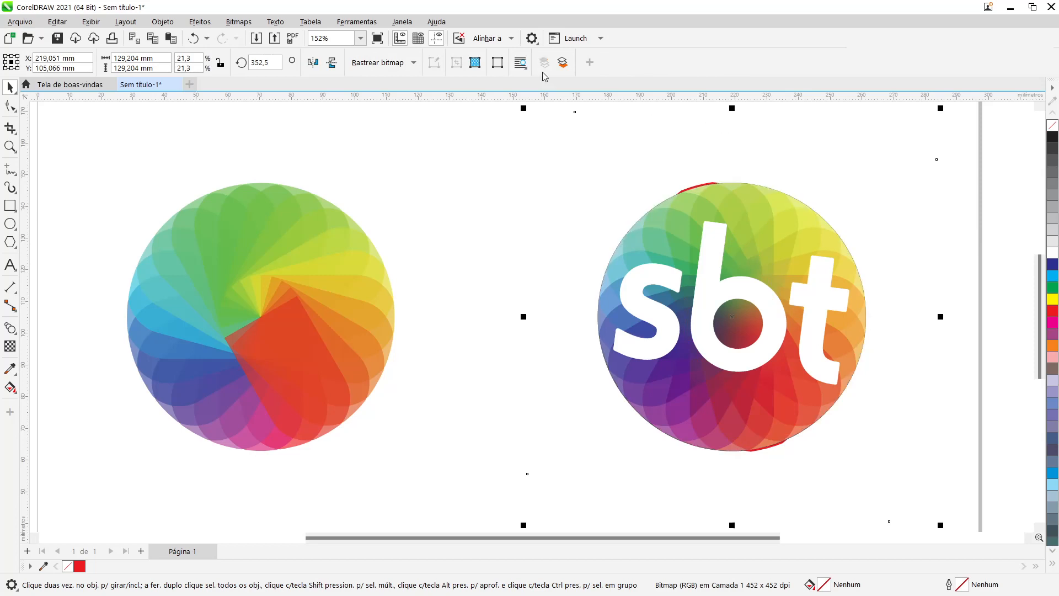
Step: Quick-trace the reference logo bitmap and move the traced group below, between the two circles
left_click(222, 23)
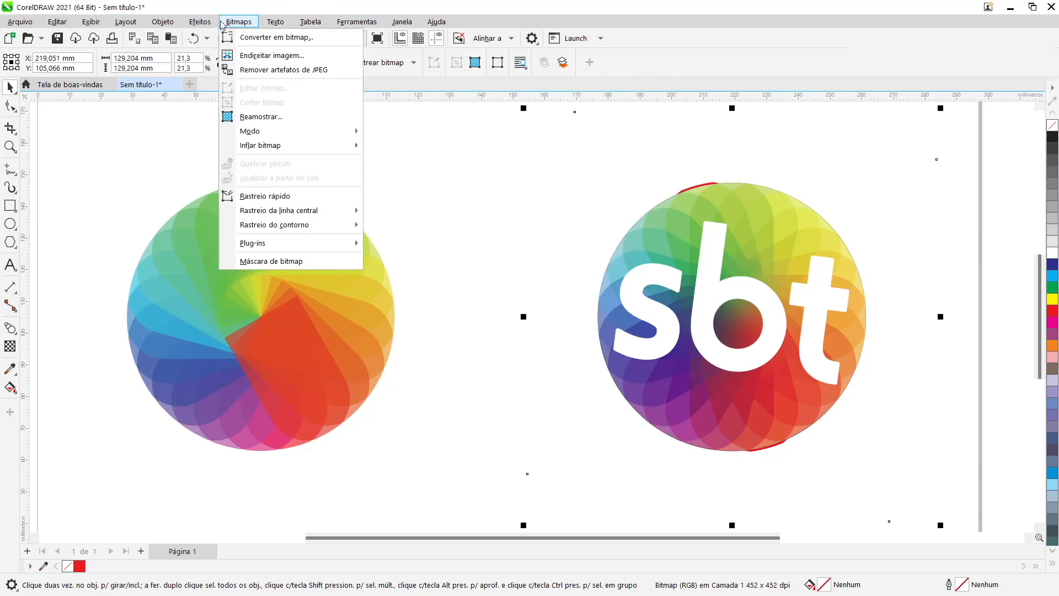
left_click(296, 201)
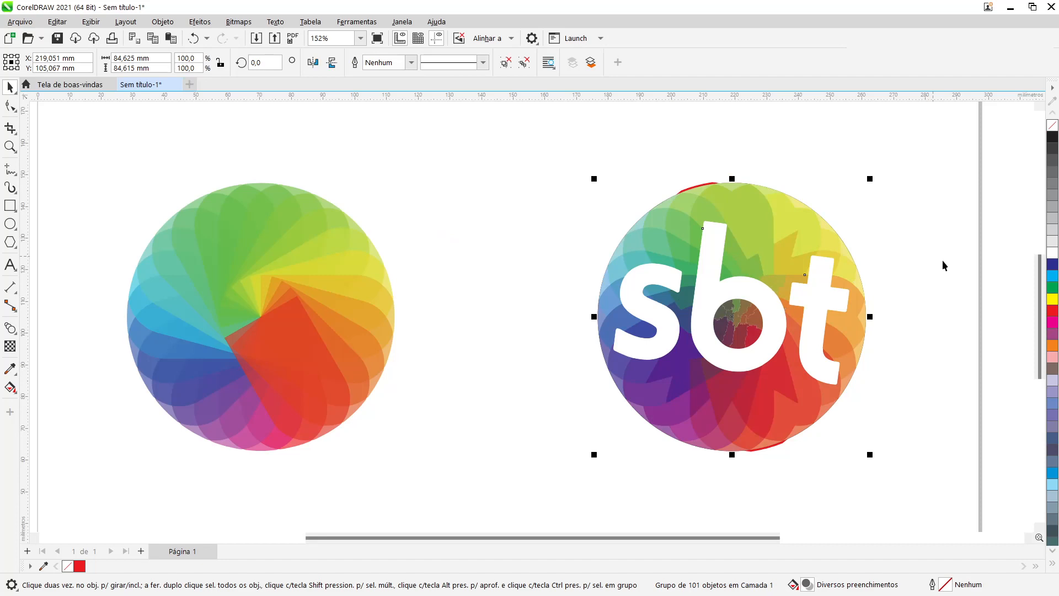
scroll(504, 373, "down", 1)
scroll(504, 374, "down", 2)
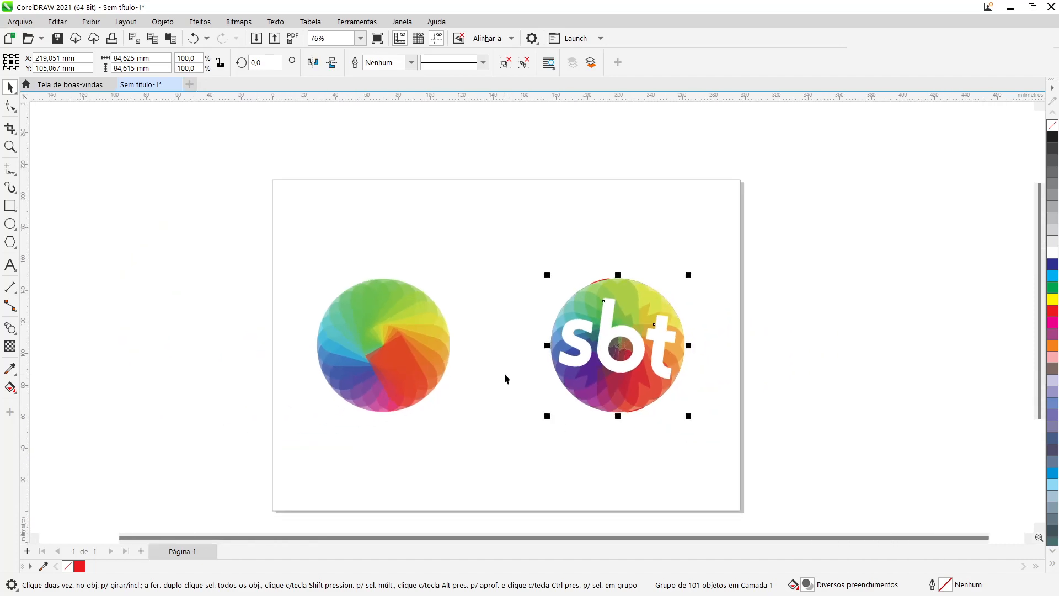
scroll(504, 373, "down", 2)
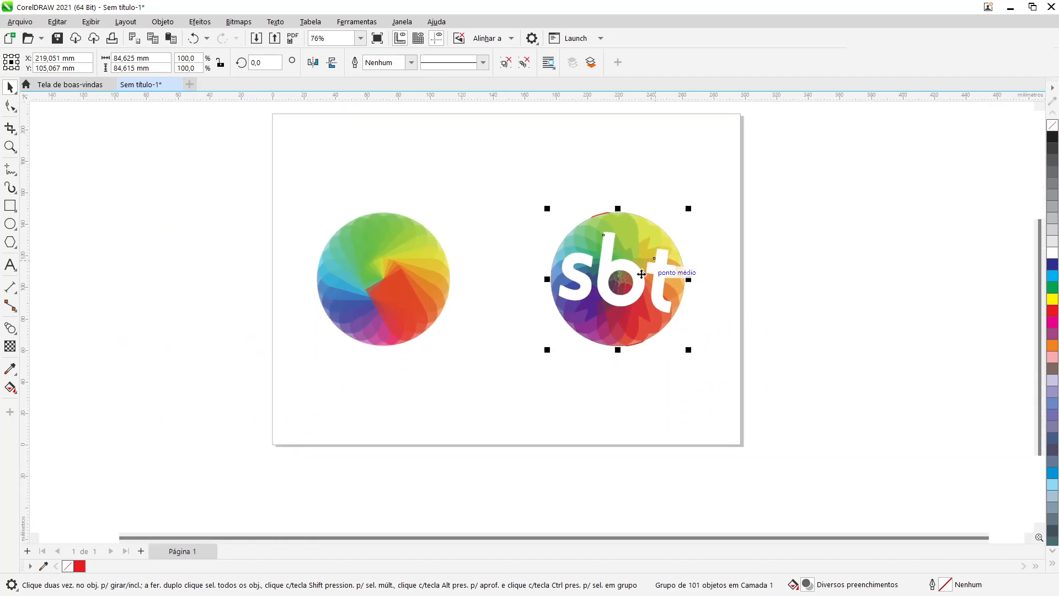
left_click_drag(639, 275, 524, 437)
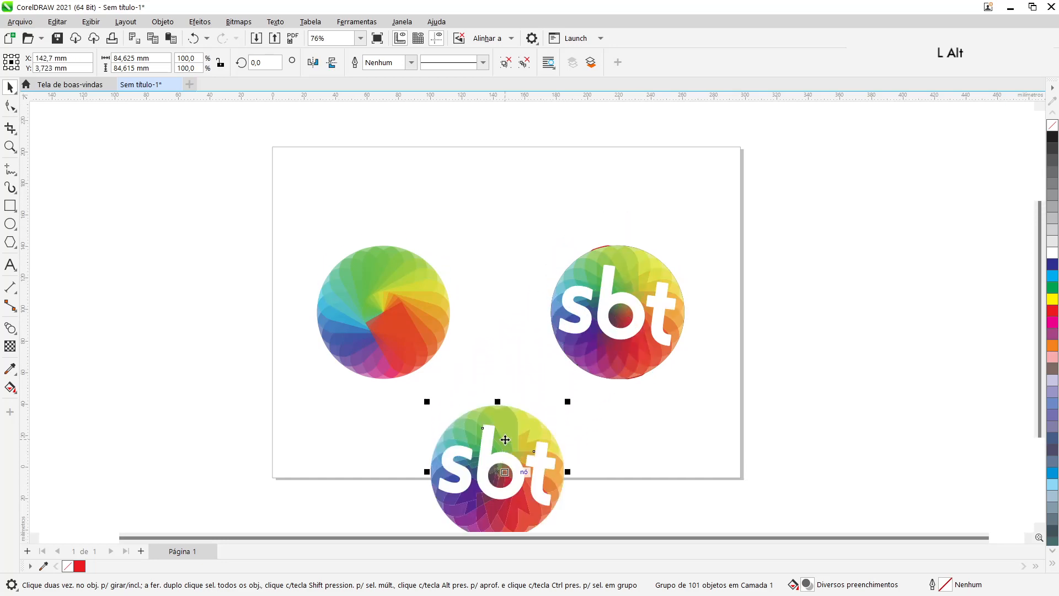
Step: Ungroup all objects in the traced logo
scroll(505, 439, "down", 1)
scroll(505, 440, "up", 5)
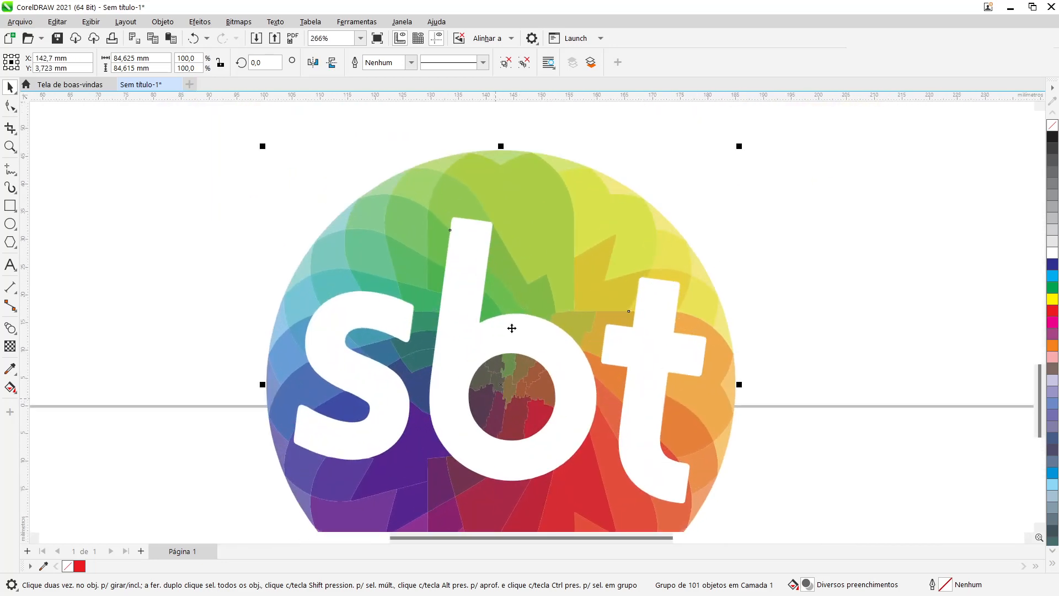
right_click(561, 268)
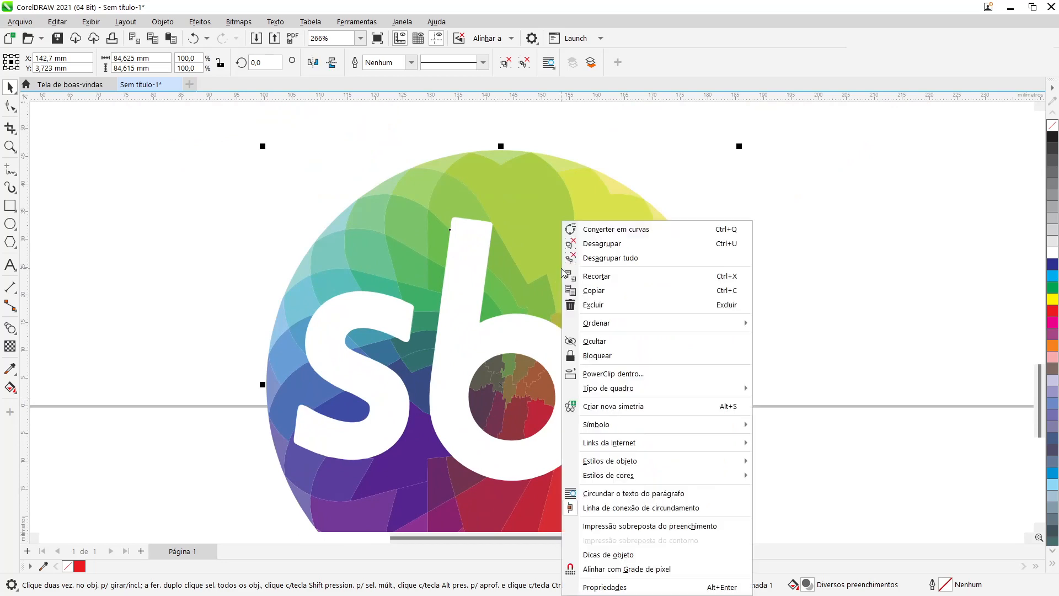
left_click(621, 259)
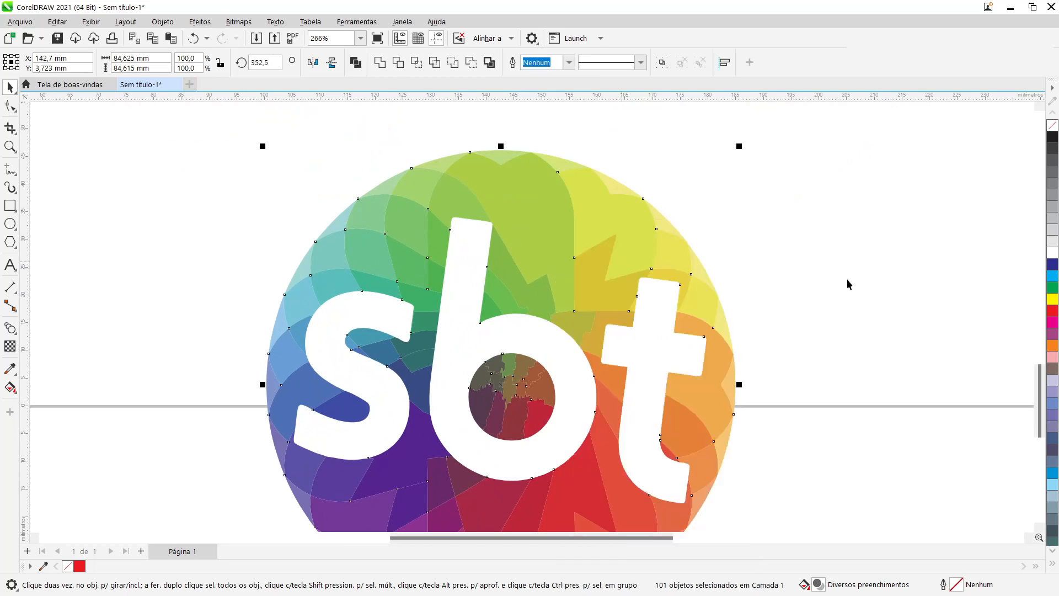
Step: Move the traced white s, b and t letters together up and to the right, and fill them with 90% black
left_click(530, 343)
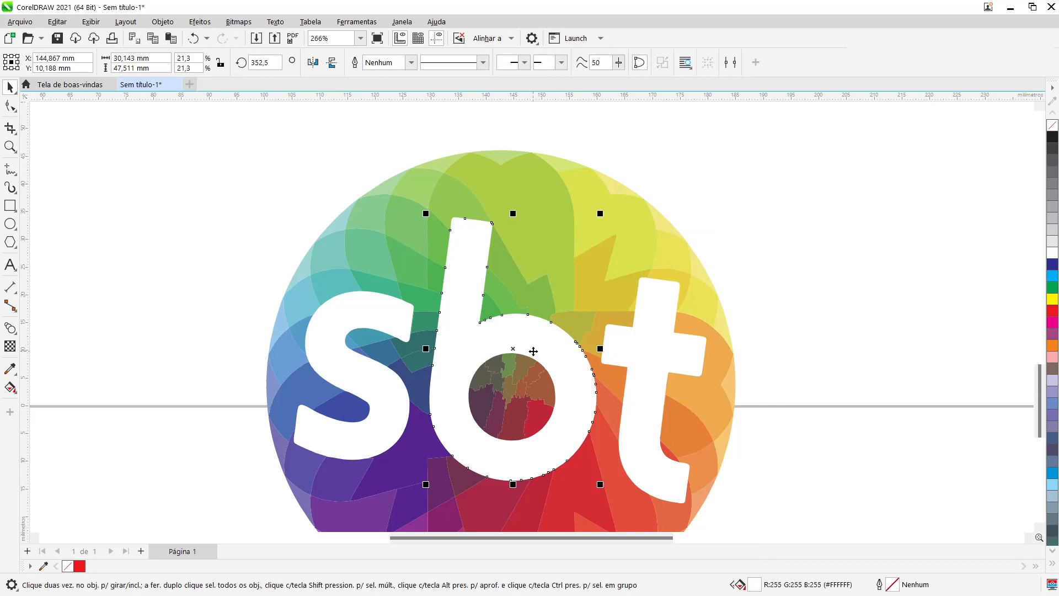
left_click(643, 330)
left_click(379, 321)
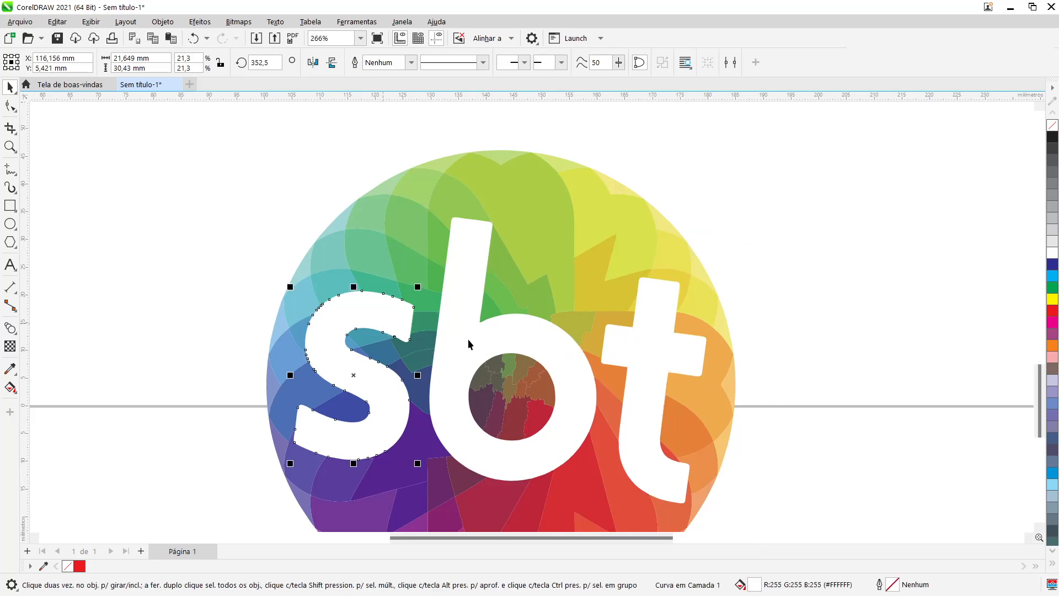
left_click(505, 347, "shift")
left_click(664, 352, "shift")
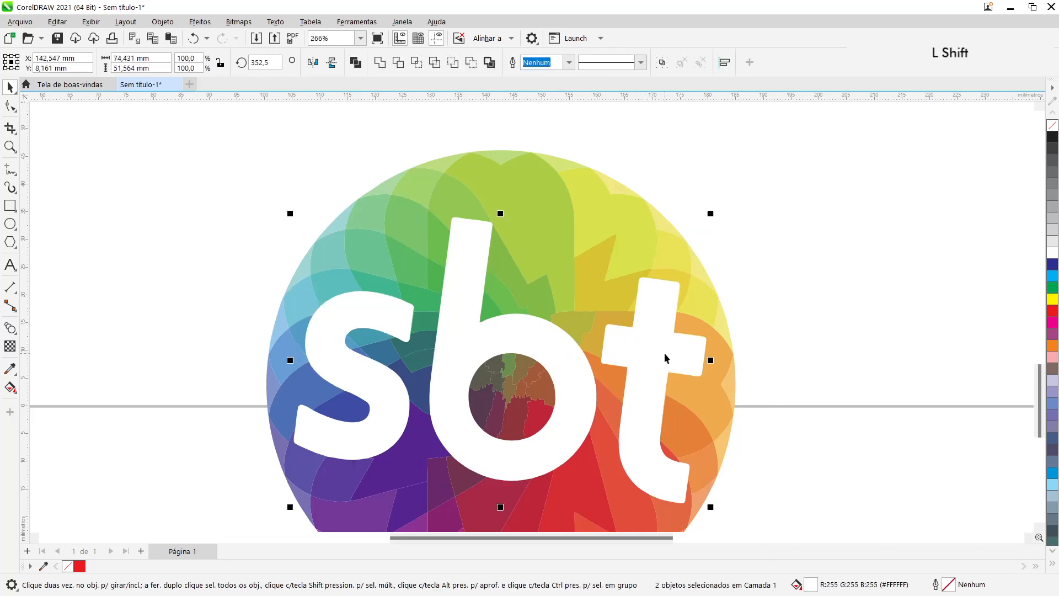
left_click_drag(663, 353, 932, 269)
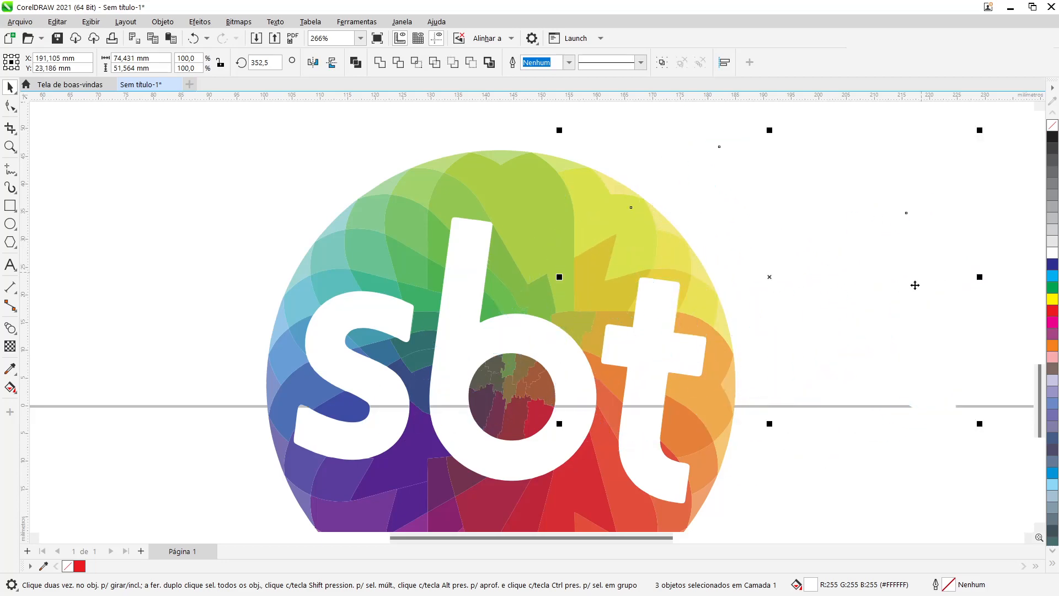
left_click(1052, 149)
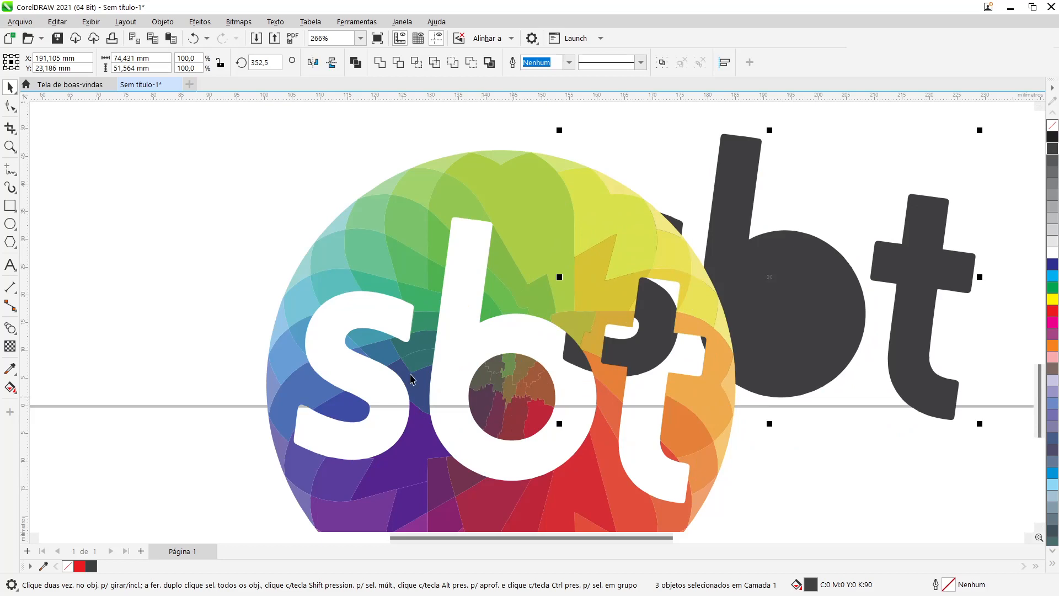
Step: Draw a circle about 15.7 mm in diameter over the round center of the traced b and nudge it to fit
left_click(10, 223)
scroll(492, 395, "up", 3)
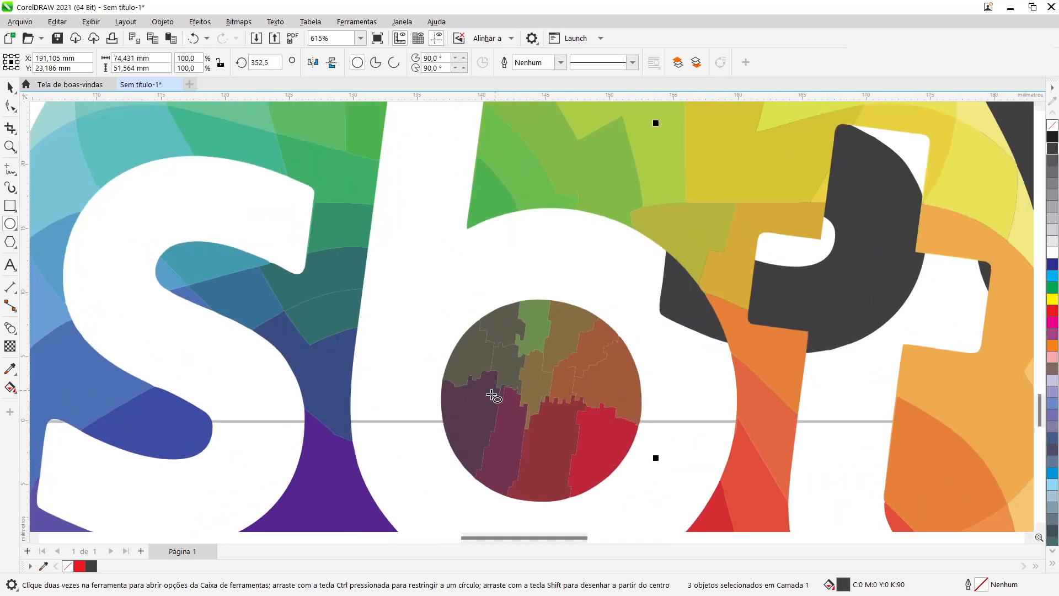
left_click_drag(435, 282, 664, 512)
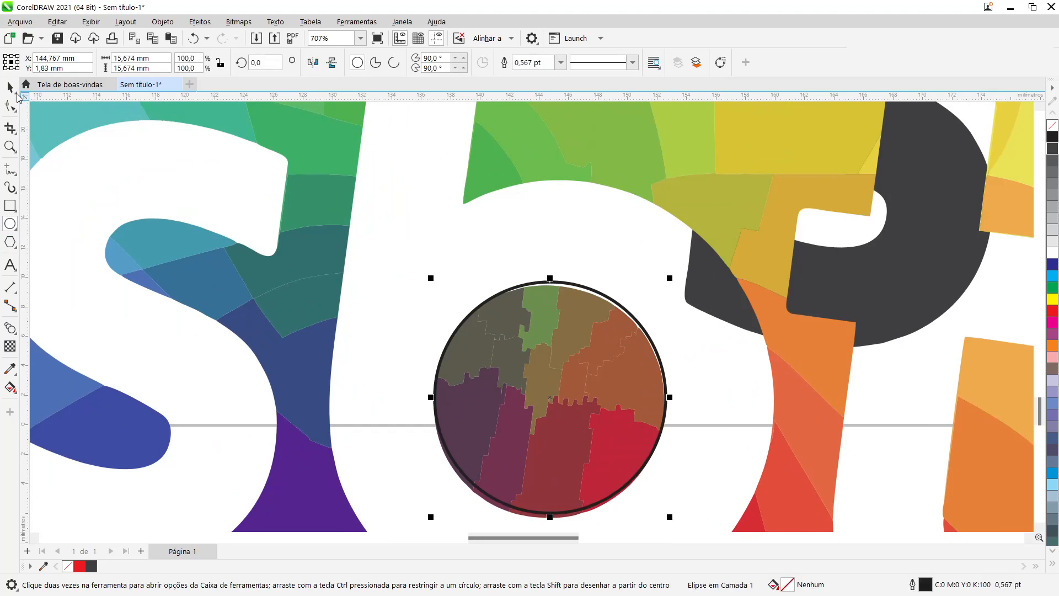
left_click(8, 87)
scroll(560, 433, "up", 2)
scroll(561, 434, "down", 2)
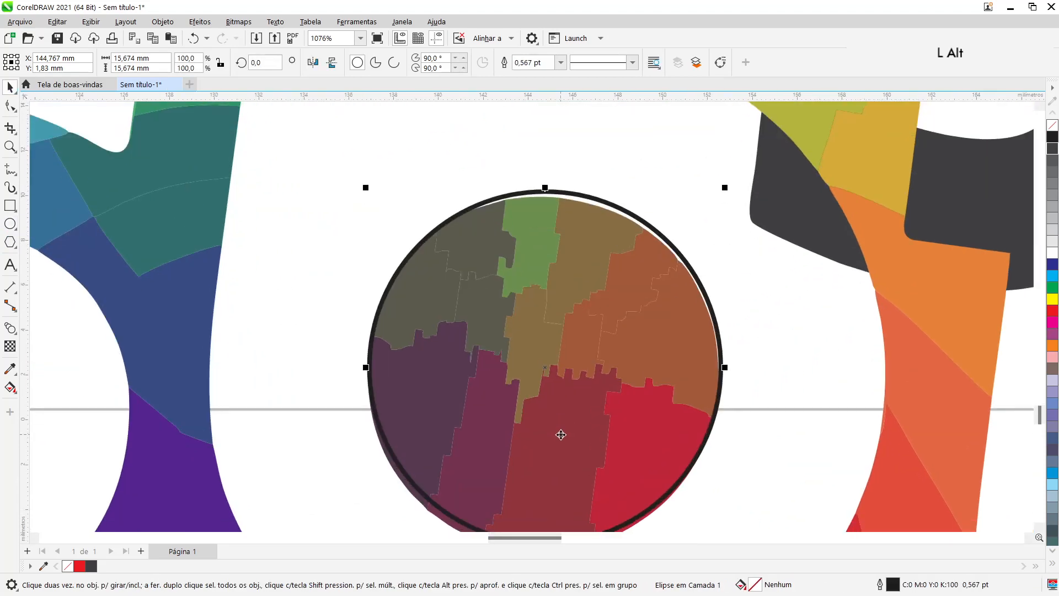
key("Down")
key("Down")
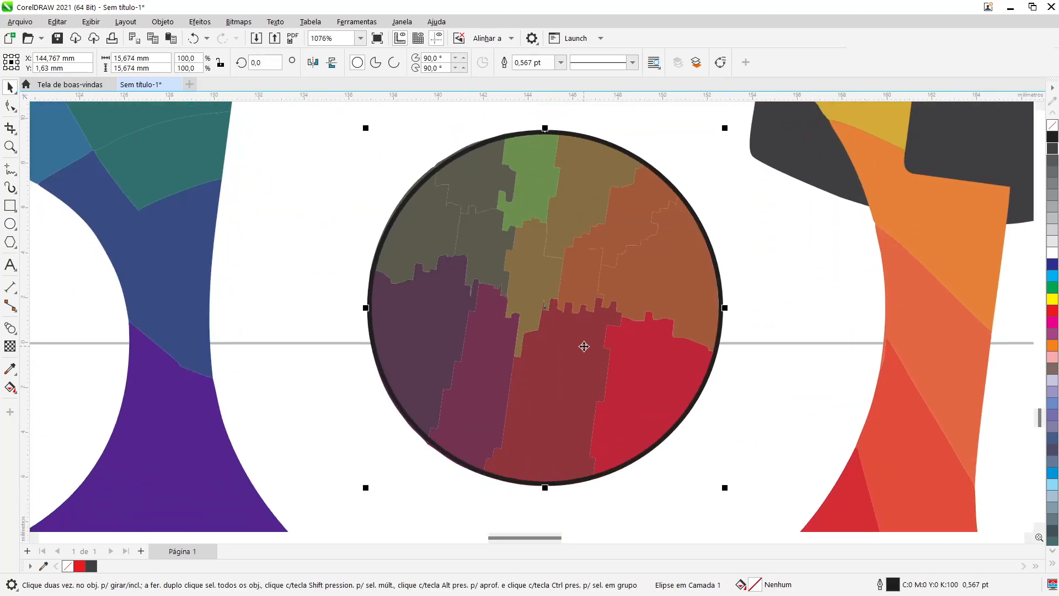
key("Left")
scroll(583, 346, "down", 4)
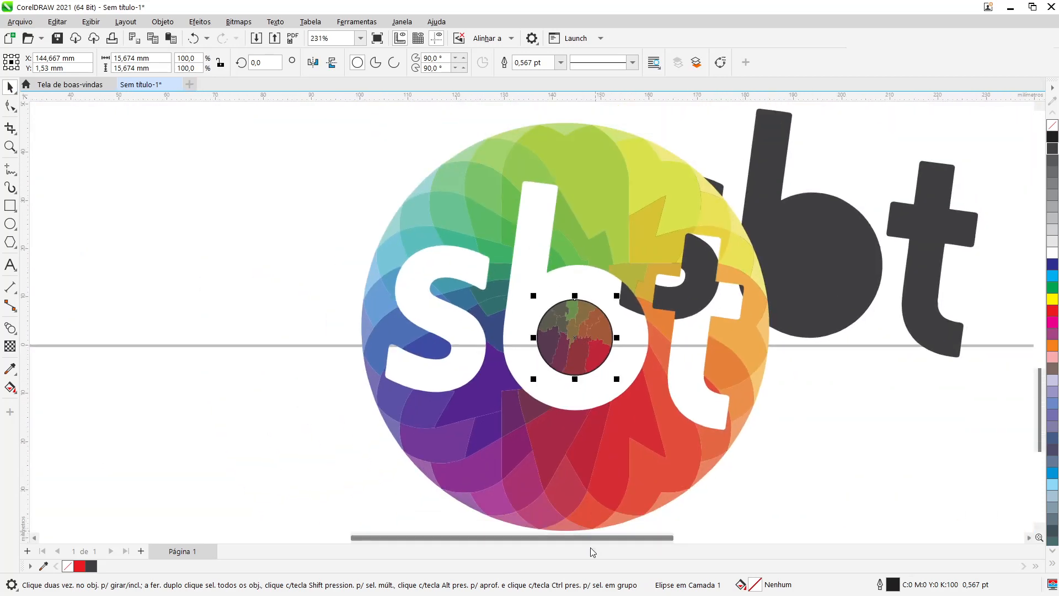
Step: Move the three dark letters s, b and t further right, clear of the traced rainbow circle
left_click_drag(598, 537, 677, 534)
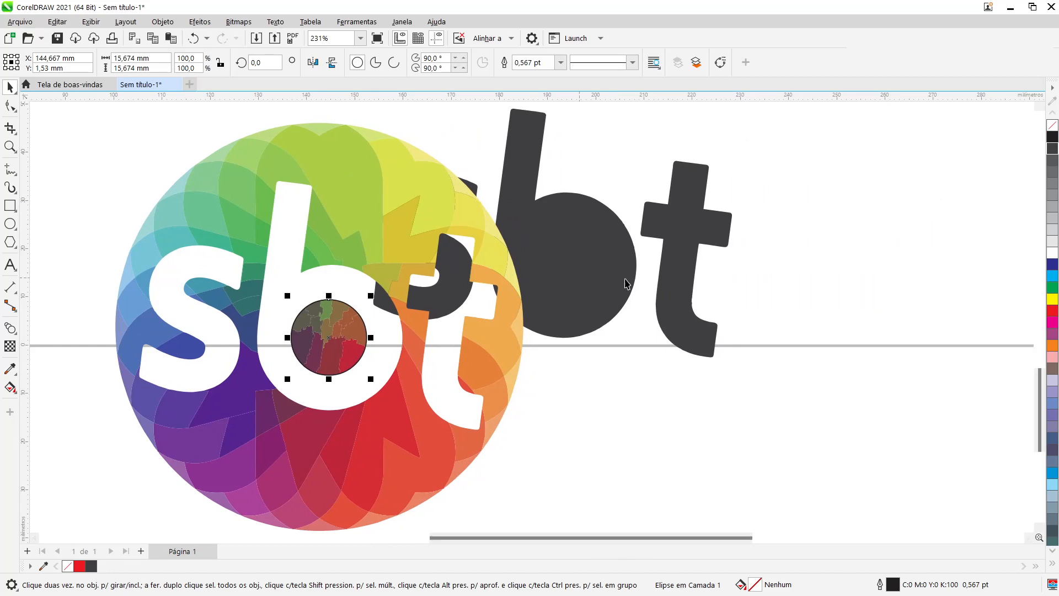
left_click(685, 243)
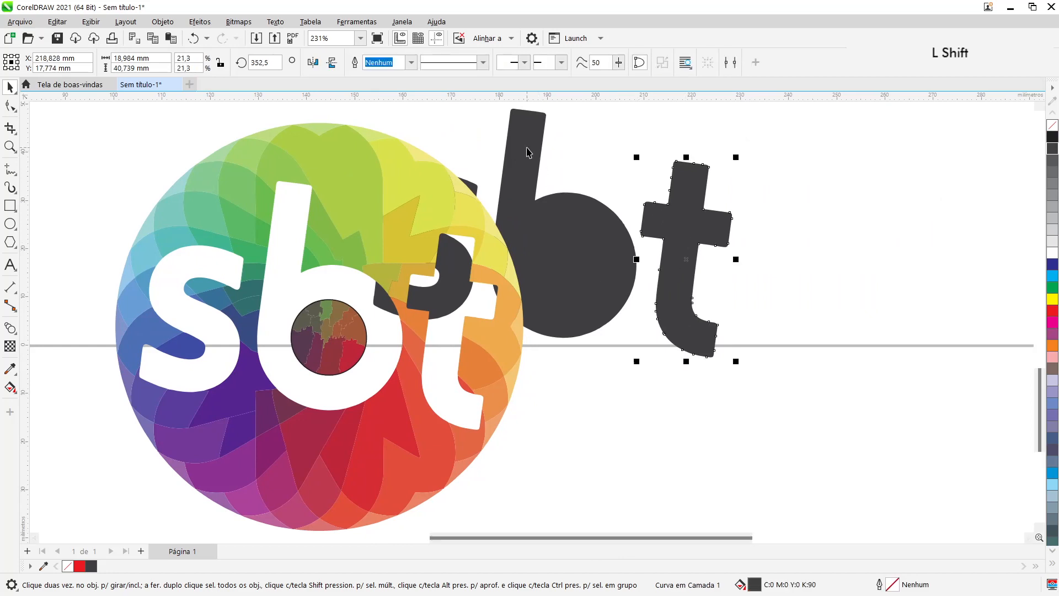
left_click(527, 152, "shift")
left_click(474, 183, "shift")
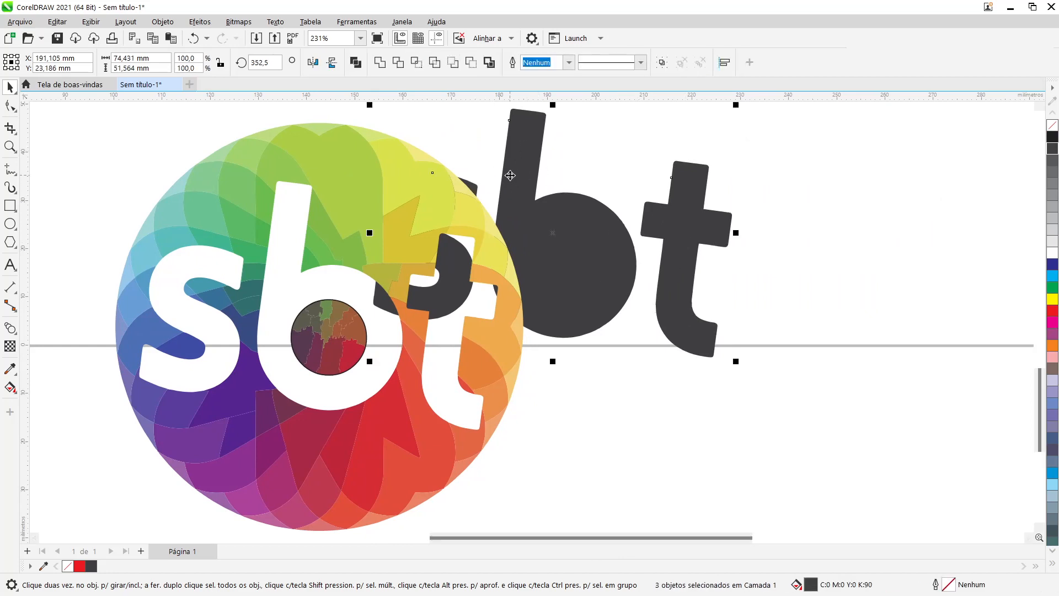
left_click_drag(527, 177, 712, 164)
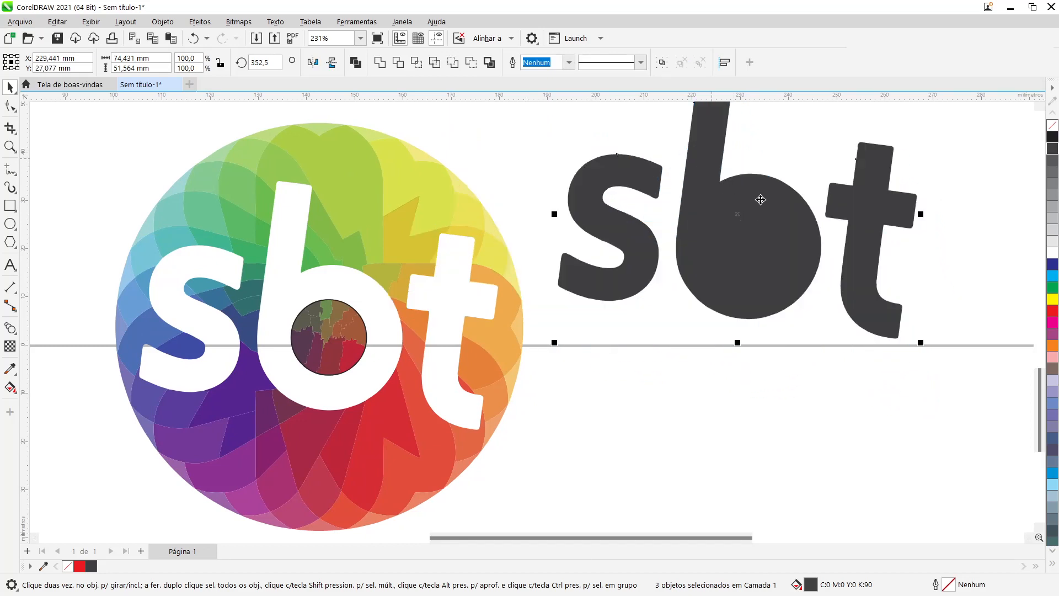
Step: Move the small circle into the bowl of the dark b and nudge it until it is centered
left_click(347, 336)
left_click_drag(348, 337, 767, 249)
scroll(766, 248, "up", 1)
scroll(766, 249, "up", 1)
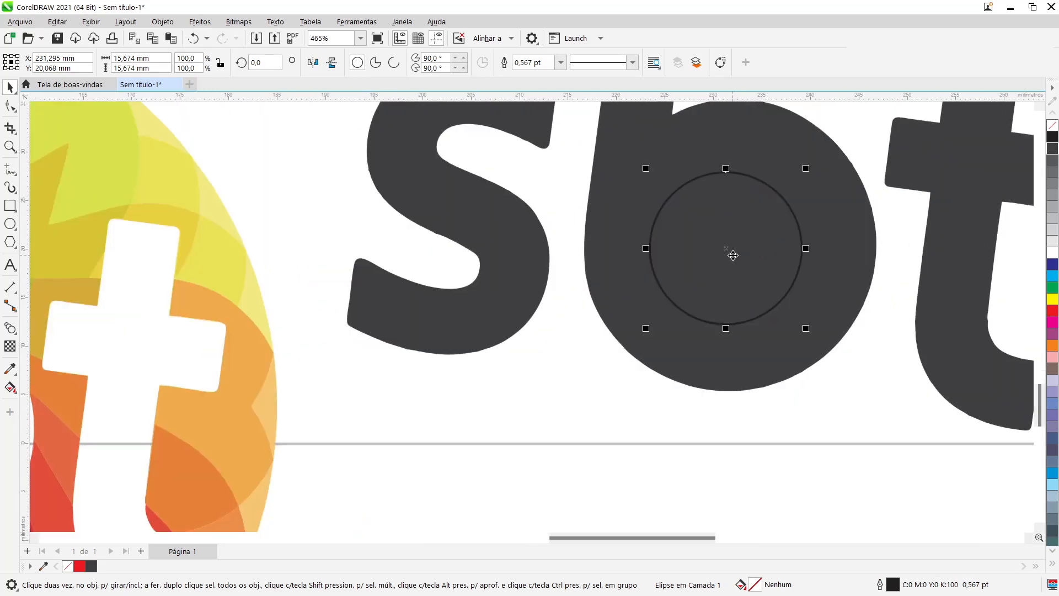
key("Up")
key("Up")
key("Up")
key("Up")
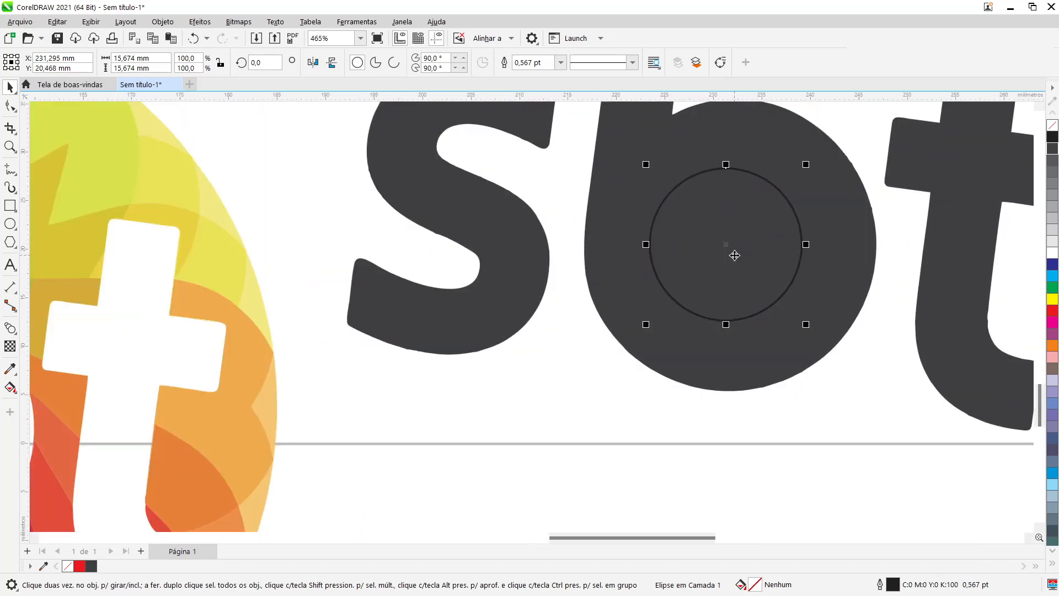
key("Right")
key("Right")
key("Right")
key("Right")
key("Right")
key("Left")
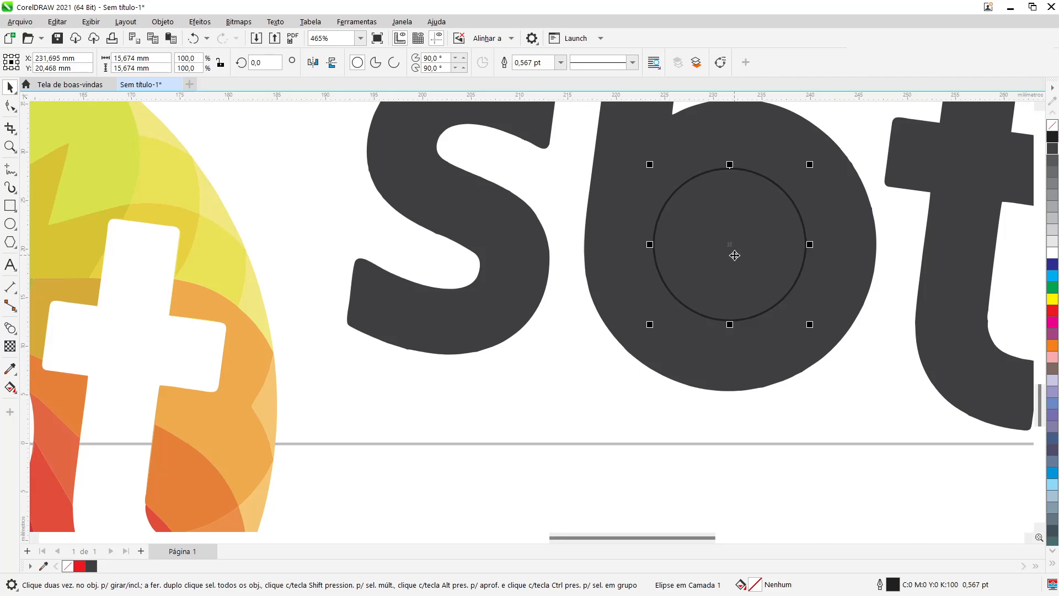
key("Up")
scroll(734, 255, "up", 2)
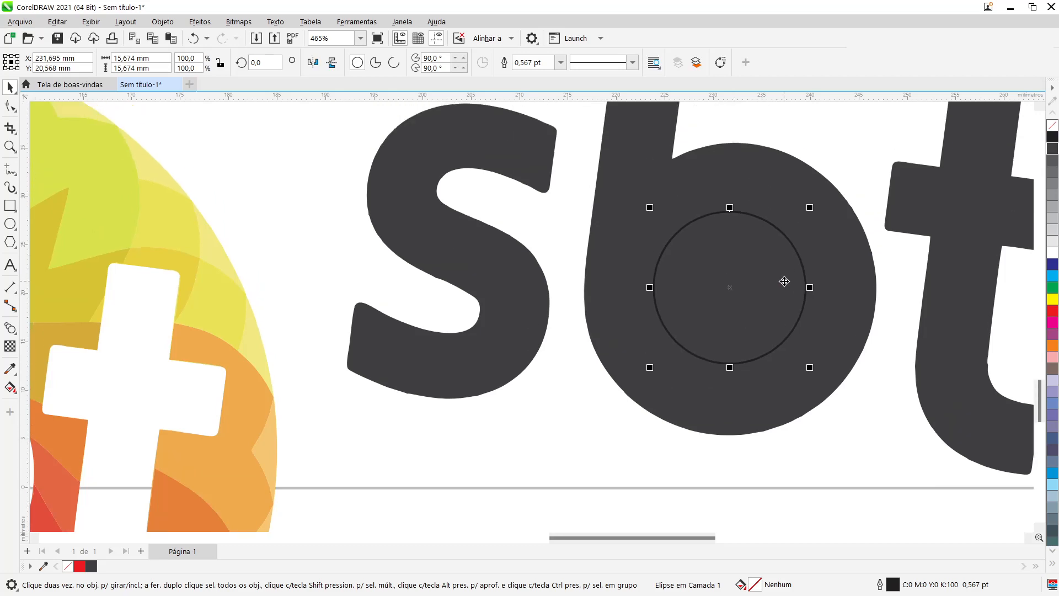
key("Right")
key("Down")
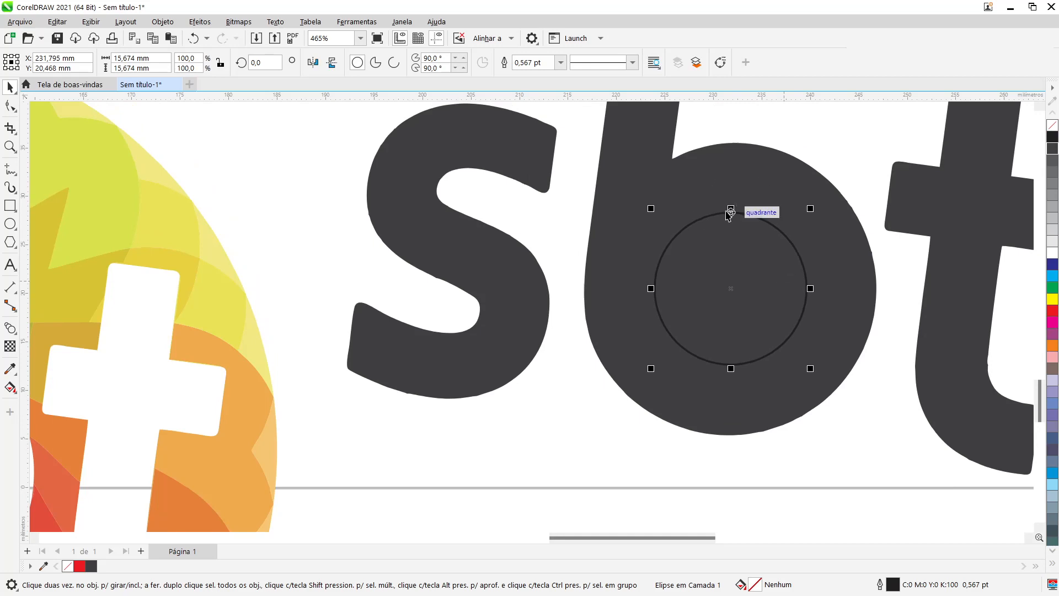
Step: Combine the dark s, b and t letters with the small circle into one curve and fill it white
scroll(733, 211, "down", 1)
scroll(733, 211, "down", 3)
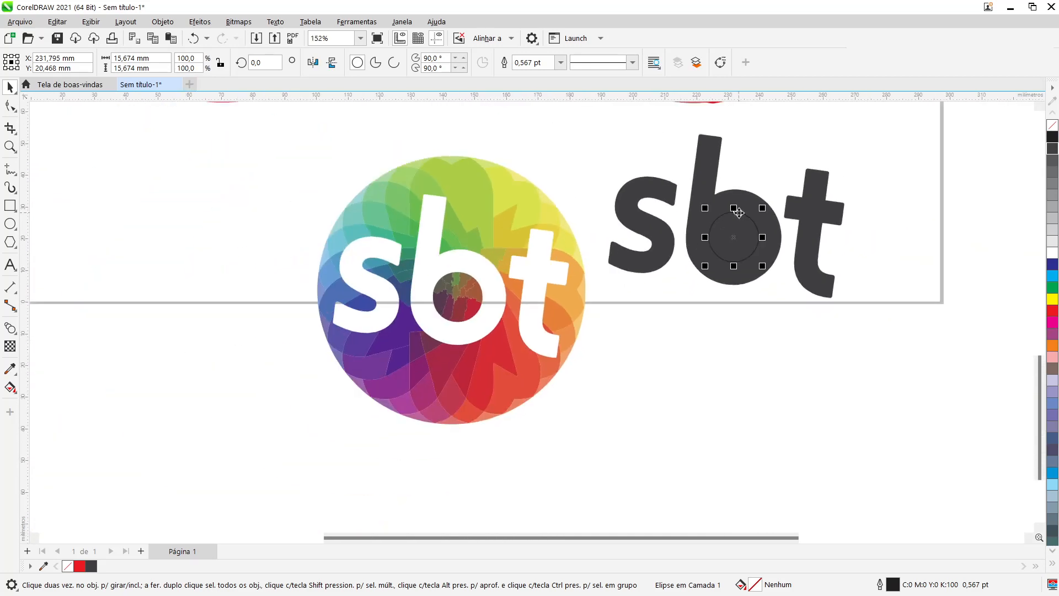
left_click_drag(912, 114, 593, 333)
key("ctrl+l")
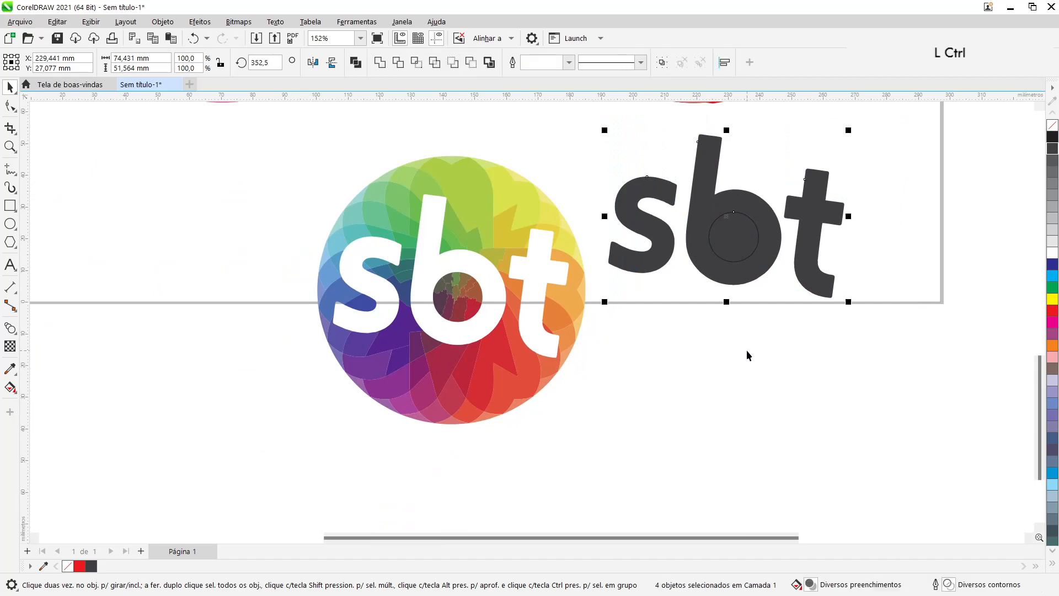
left_click(1052, 252)
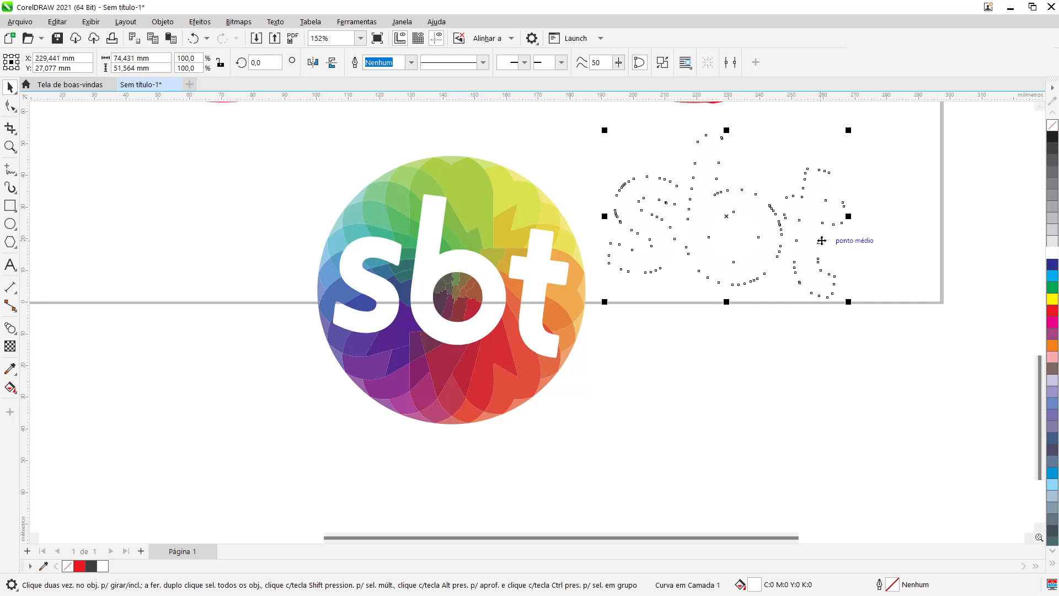
key("F4")
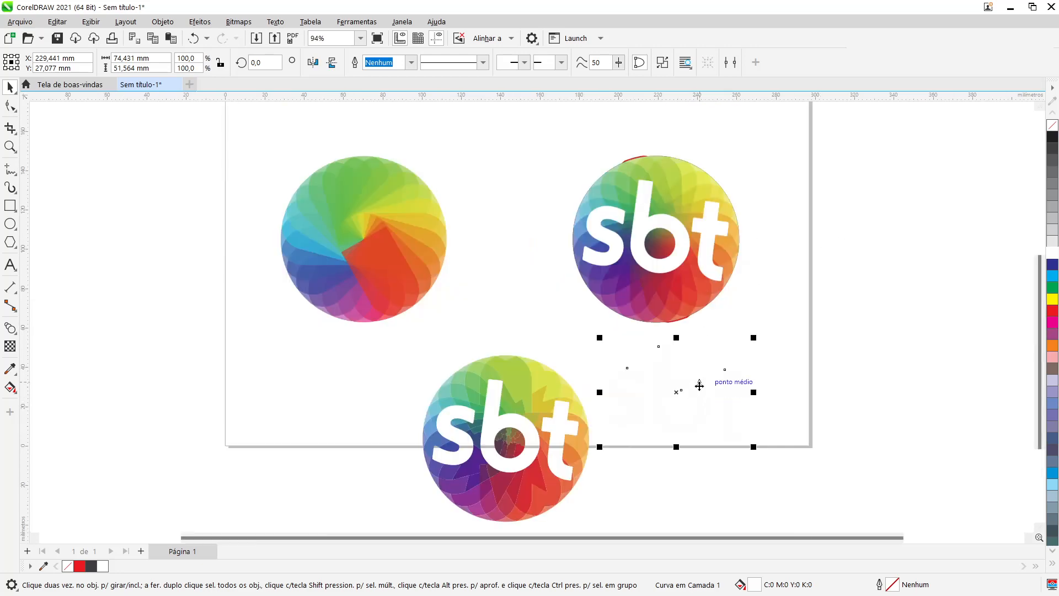
Step: Move the white sbt lettering onto the recreated rainbow circle
left_click_drag(686, 390, 372, 235)
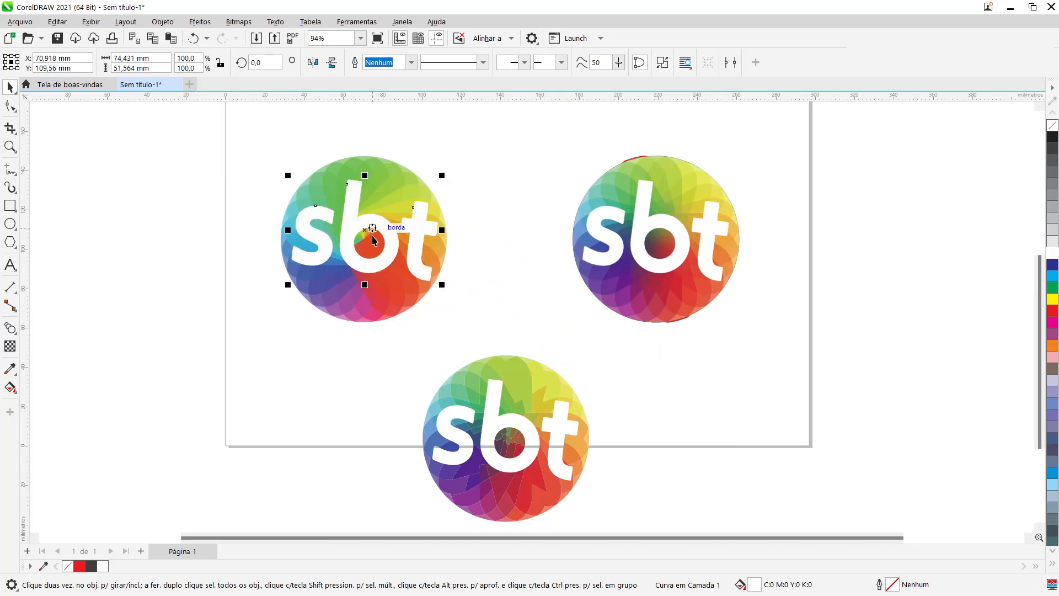
scroll(371, 235, "up", 1)
scroll(372, 236, "up", 2)
scroll(373, 250, "up", 2)
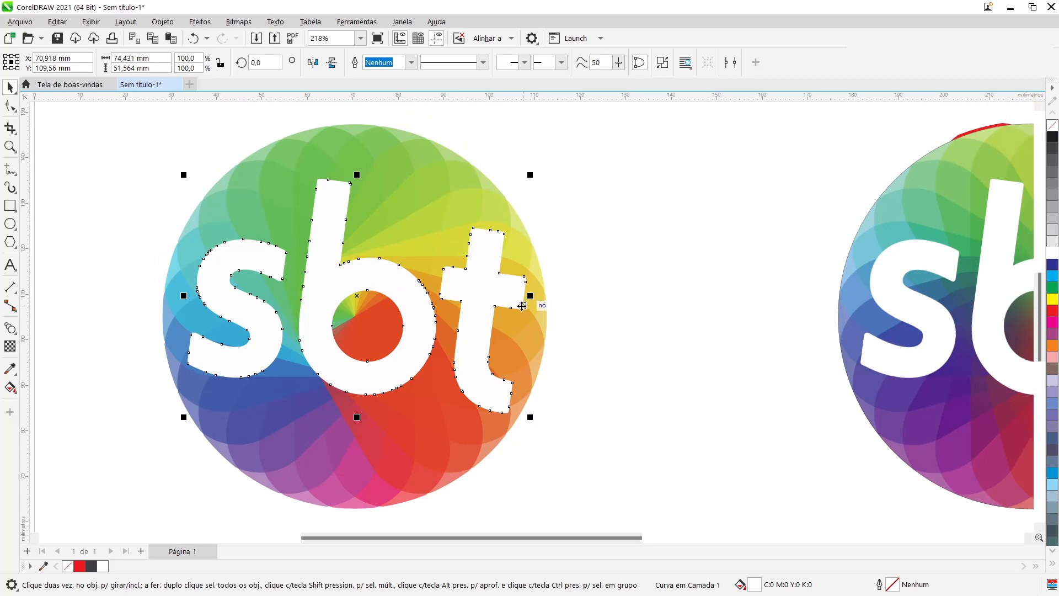
scroll(522, 305, "down", 4)
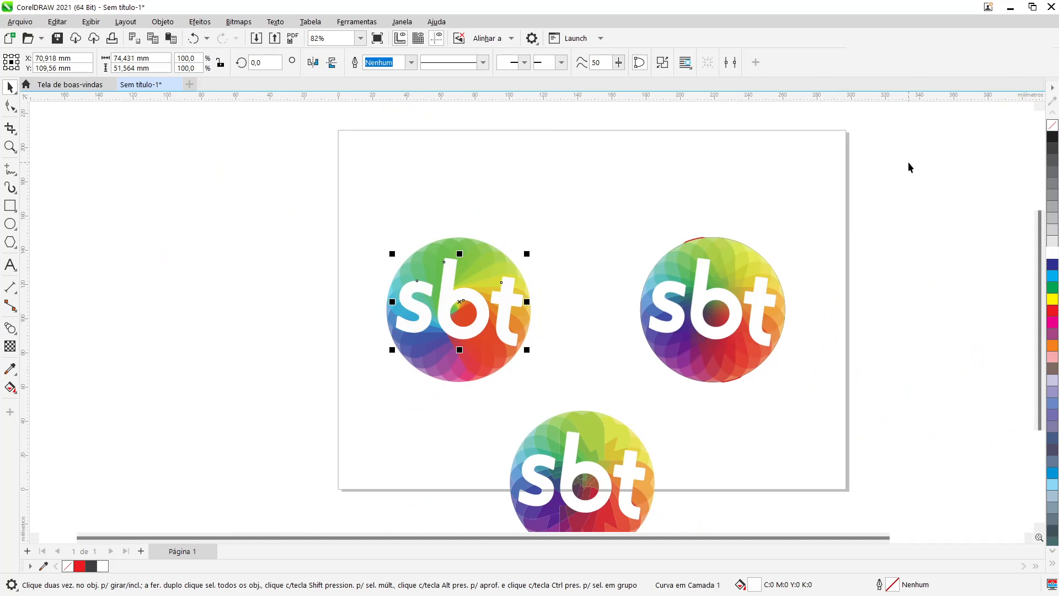
Step: Set the rotation angle of the reference logo bitmap to 0 degrees
left_click(804, 256)
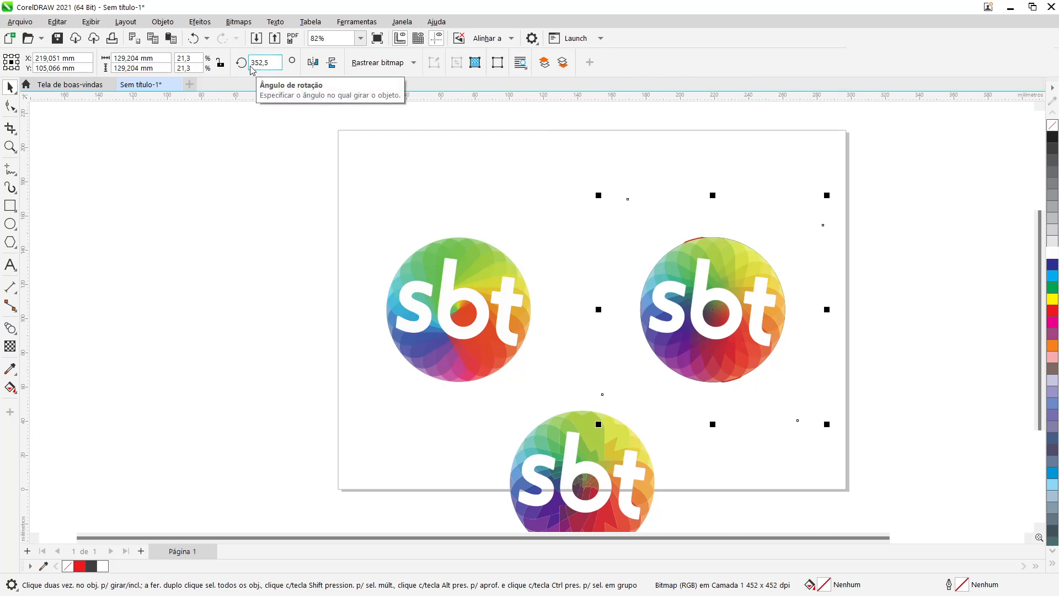
left_click_drag(272, 63, 238, 62)
type("0")
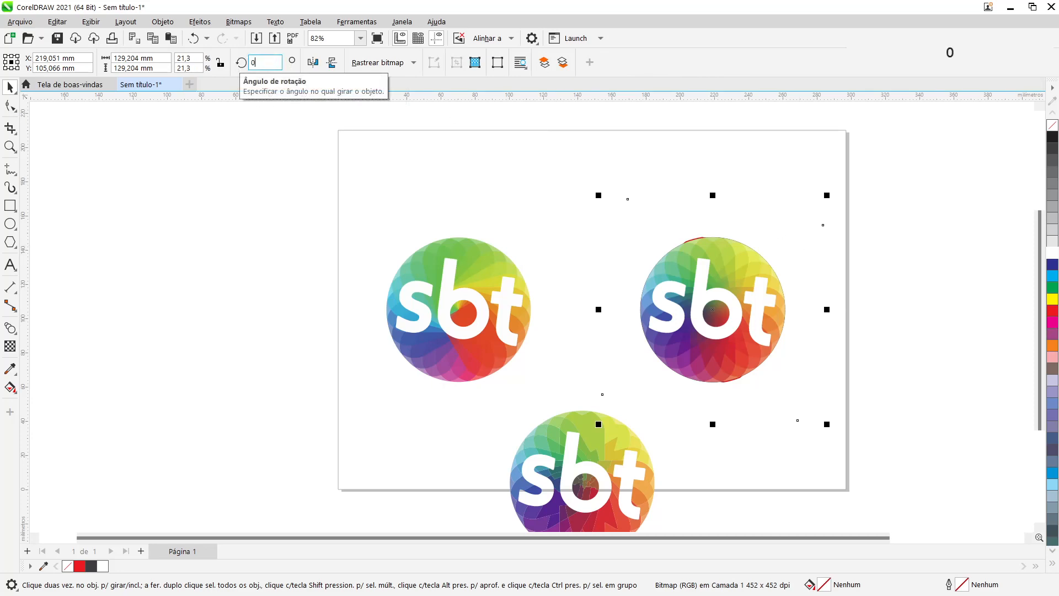
key("Return")
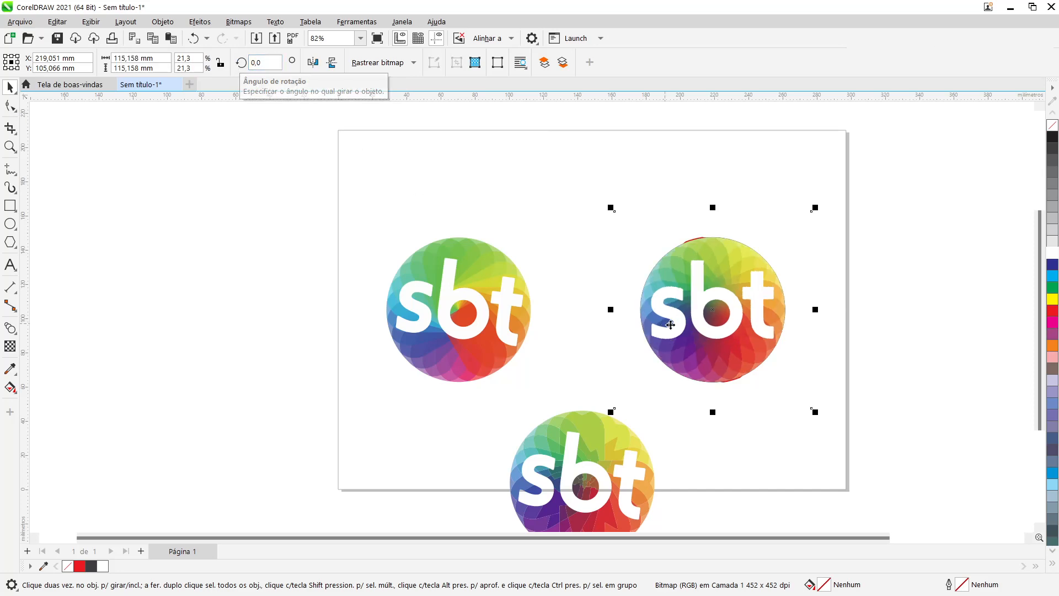
left_click(889, 320)
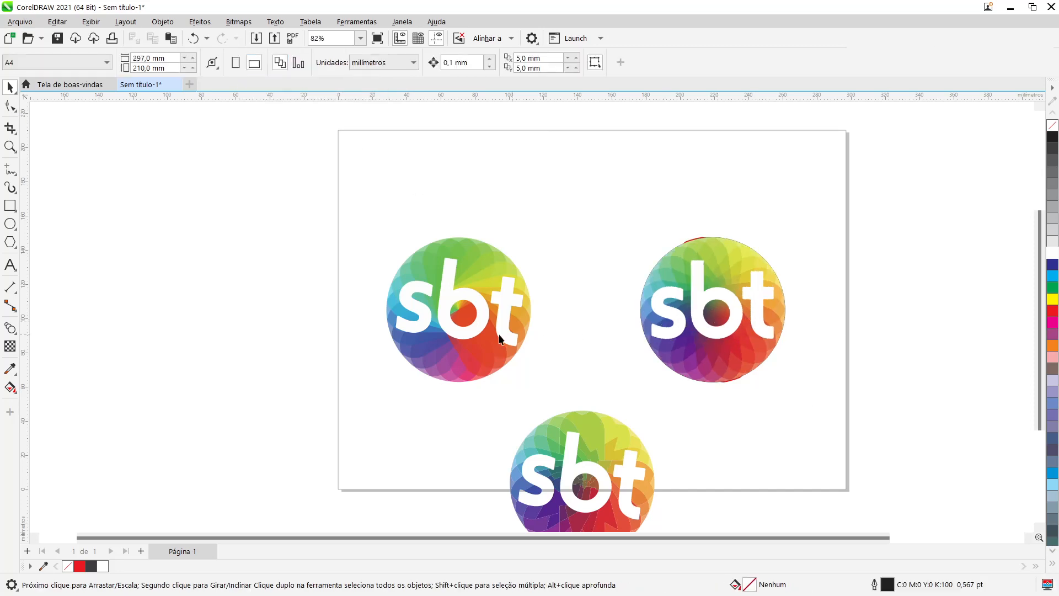
Step: Rotate the white sbt lettering to 7.5 degrees so that it stands upright
left_click(450, 330)
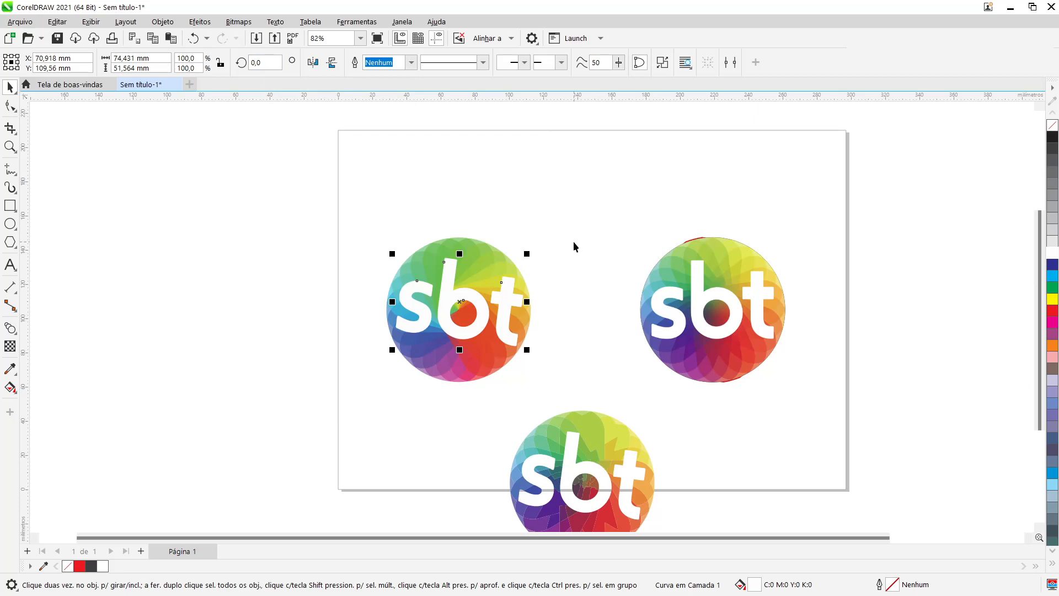
left_click(263, 61)
type("7")
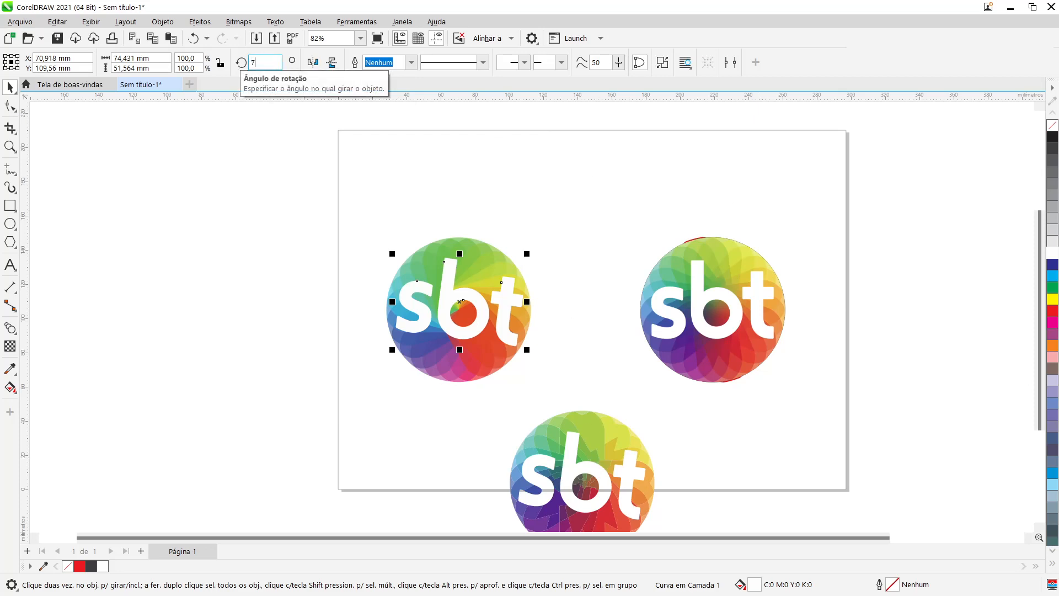
type(",5")
key("Return")
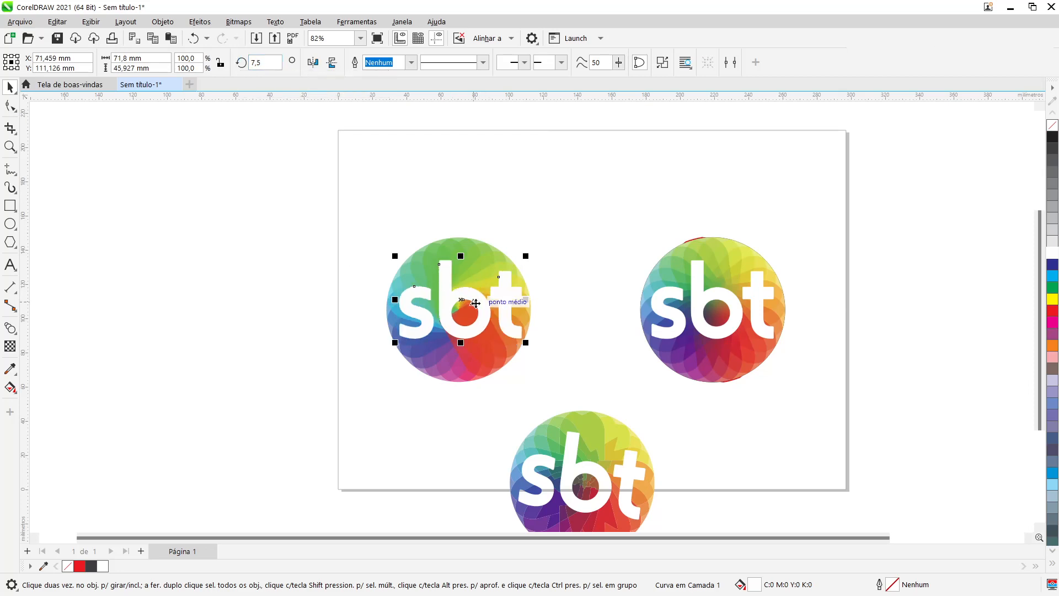
scroll(468, 320, "up", 1)
scroll(468, 320, "up", 2)
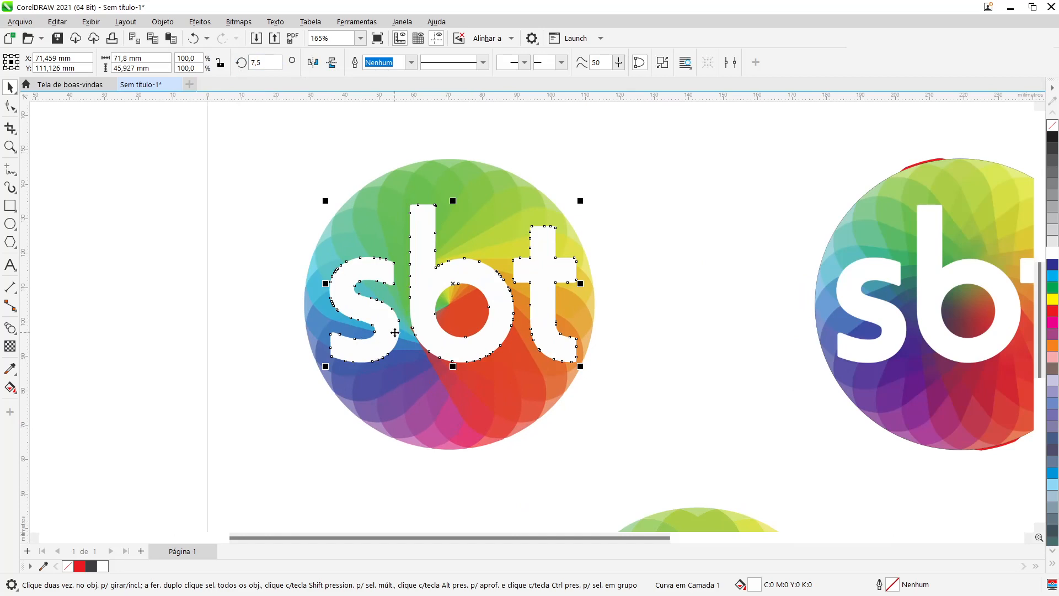
scroll(395, 333, "up", 3)
scroll(366, 333, "down", 5)
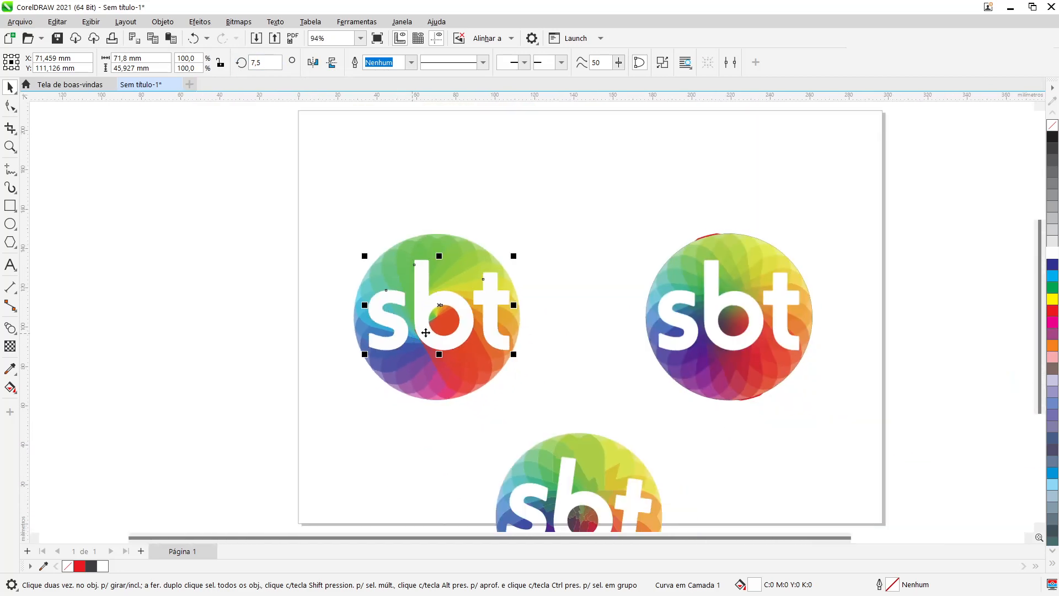
left_click(291, 274)
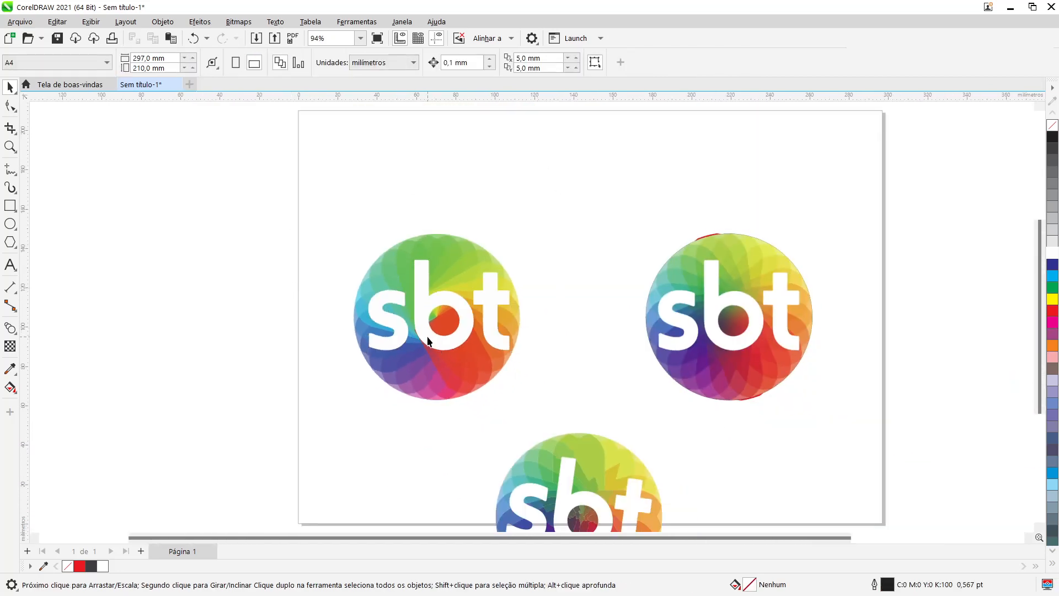
Step: Move the sbt lettering over the reference bitmap and fill it with 40% black gray
left_click(428, 337)
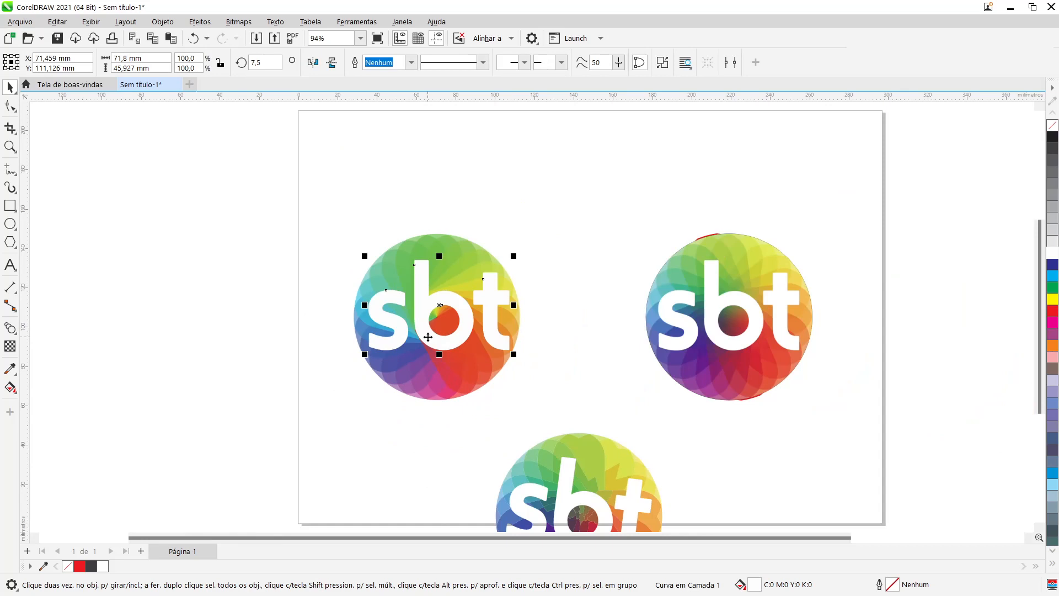
left_click_drag(428, 337, 737, 325)
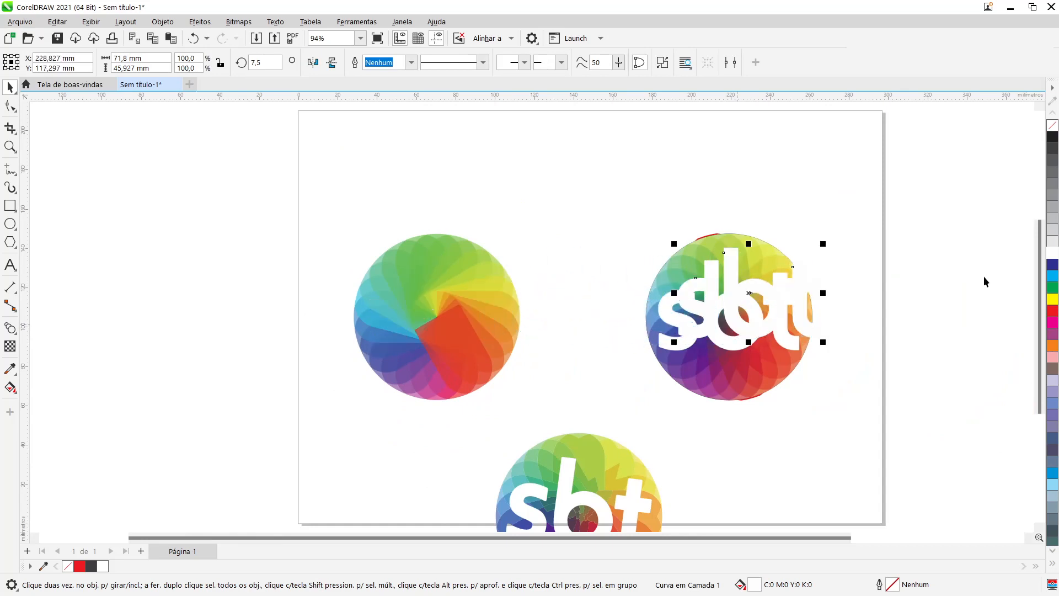
left_click(1052, 221)
scroll(745, 309, "up", 1)
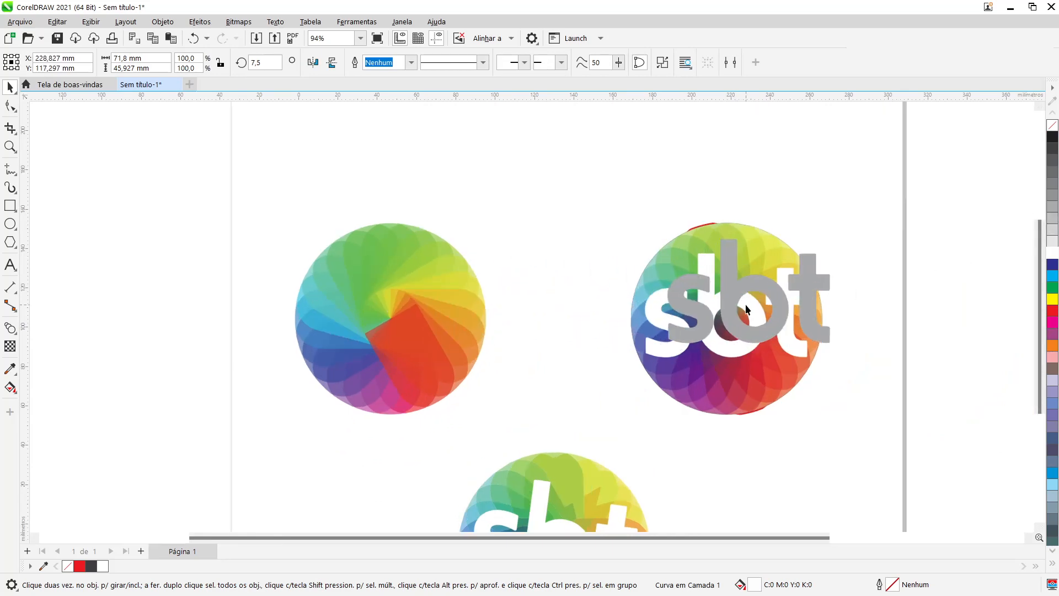
Step: Place the gray lettering over the bitmap's white sbt and nudge it until the edges match
scroll(745, 308, "up", 3)
left_click_drag(697, 349, 641, 387)
key("Down")
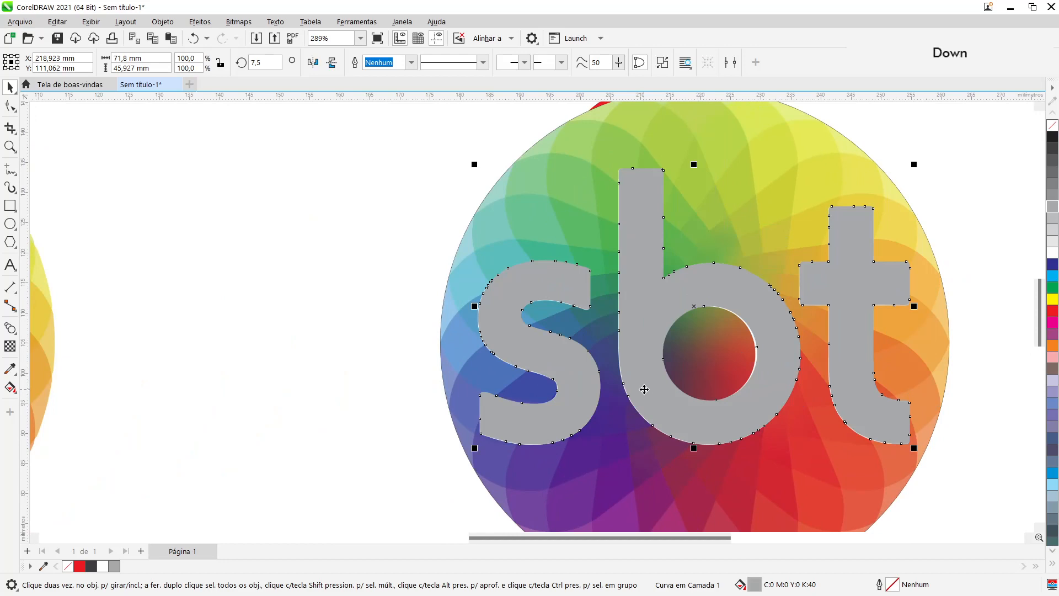
key("Left")
key("Left")
key("Left")
key("Up")
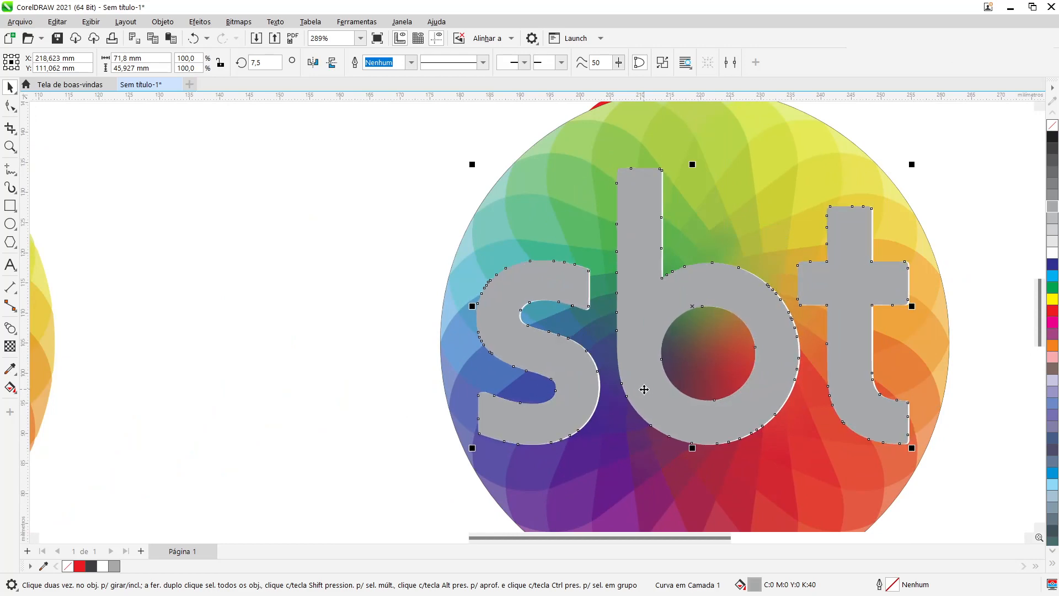
key("Right")
key("Right")
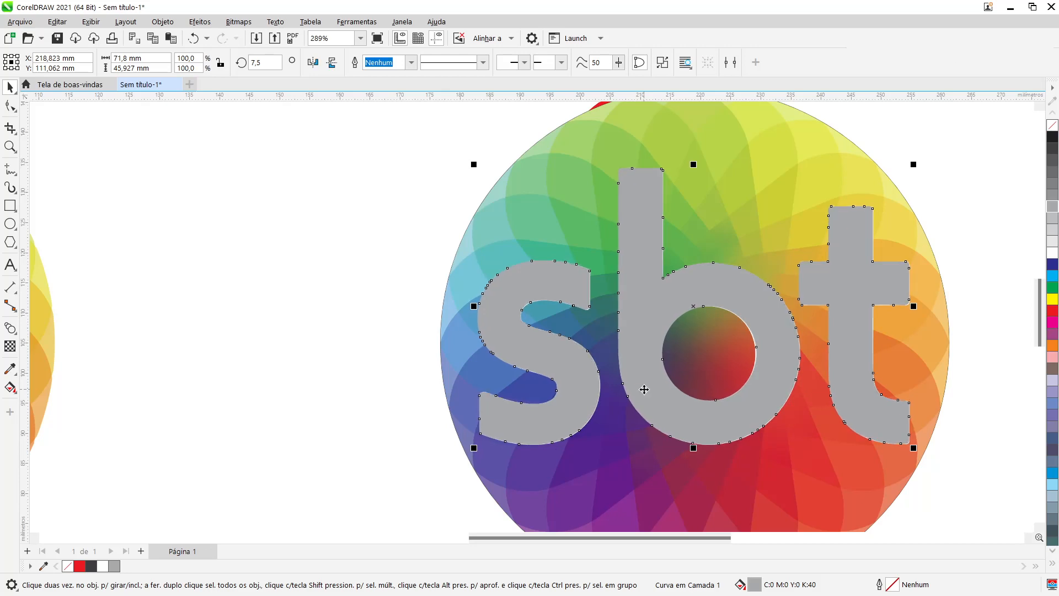
key("Down")
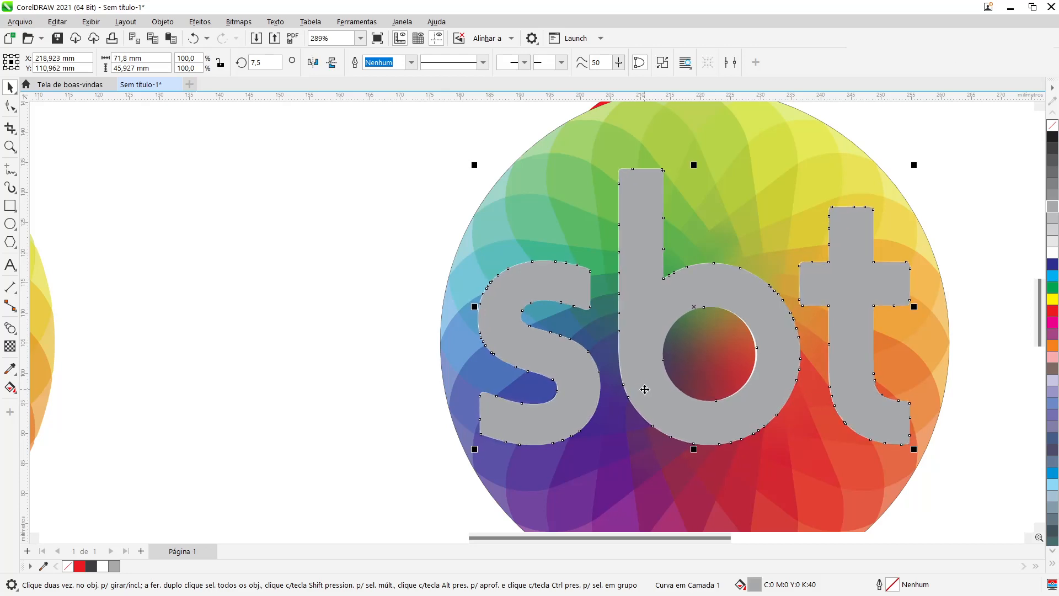
Step: Center the gray lettering horizontally on the recreated rainbow circle and fill it white
scroll(645, 389, "down", 4)
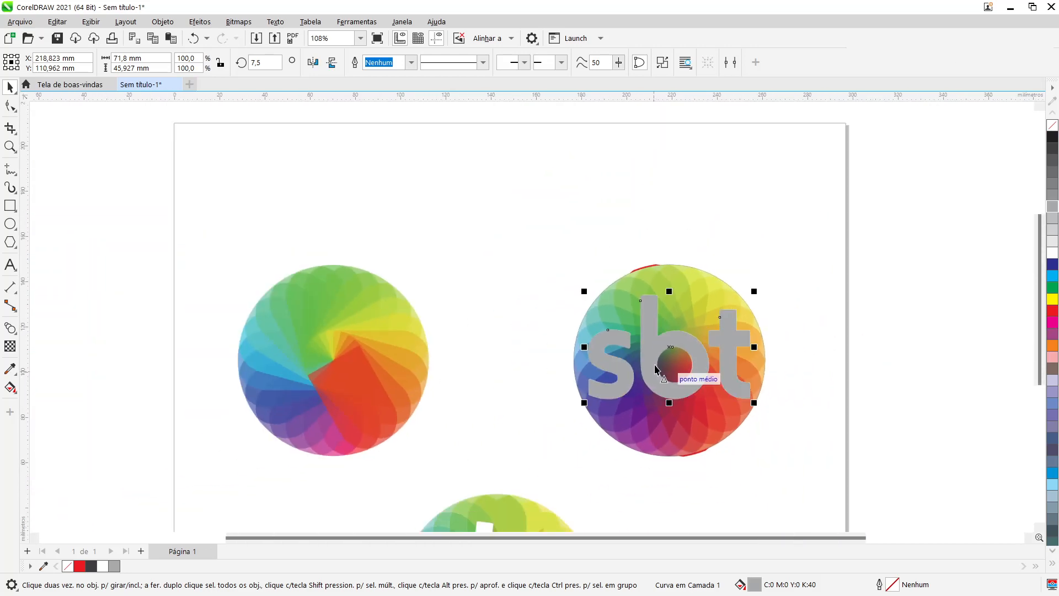
left_click(397, 324, "shift")
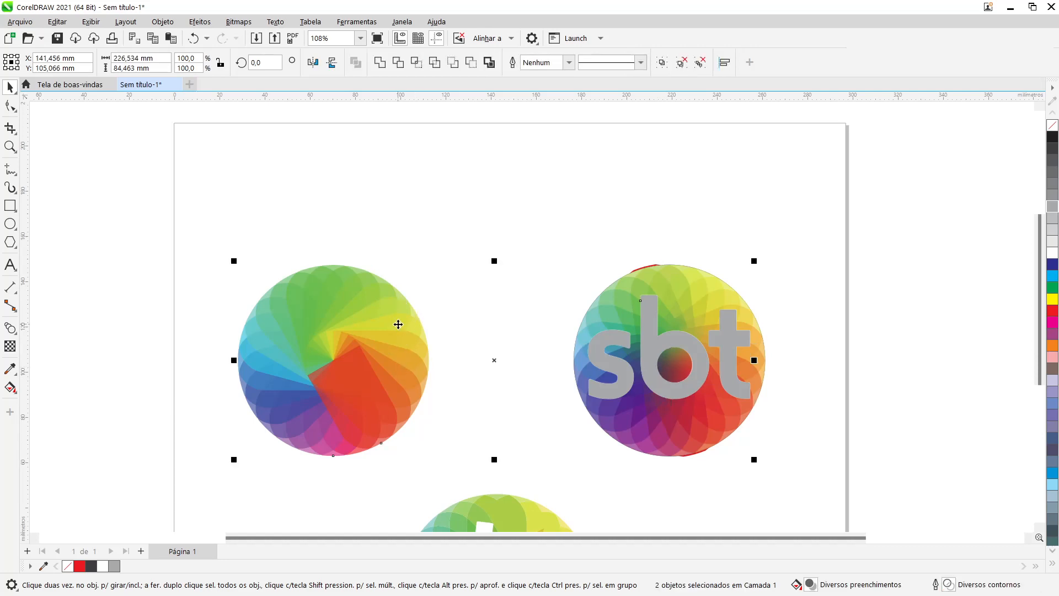
key("e")
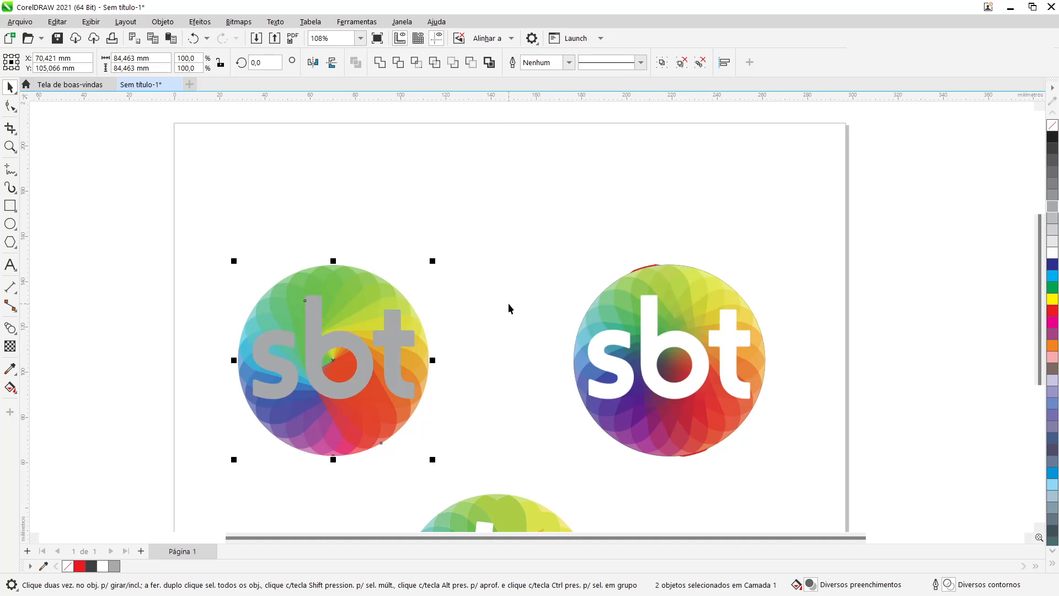
left_click(508, 304)
left_click(402, 382)
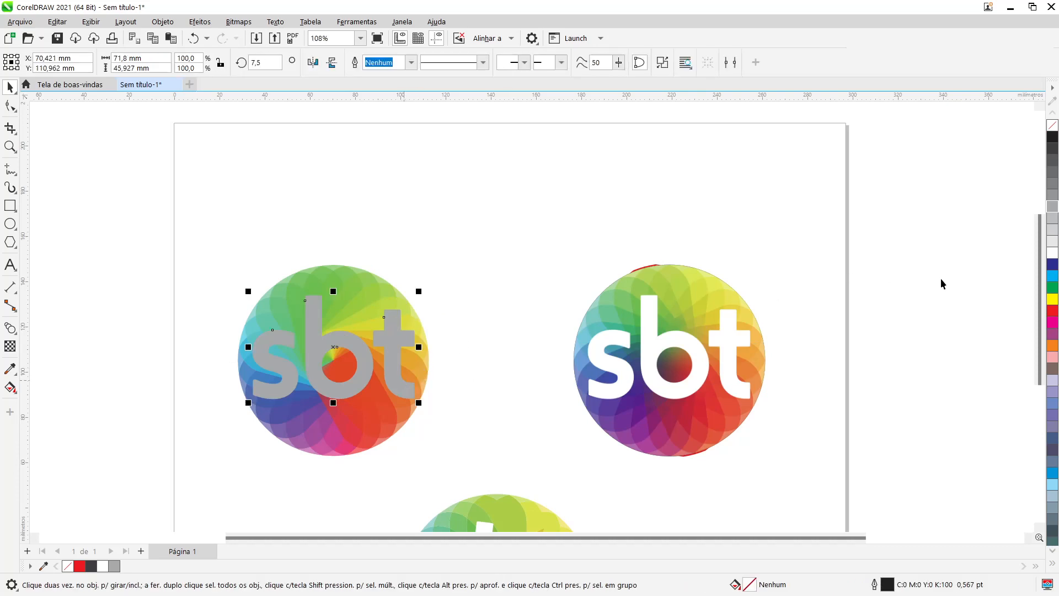
left_click(1050, 253)
Step: Send the reference bitmap to the back and delete the red petal outline lying over it
left_click(540, 231)
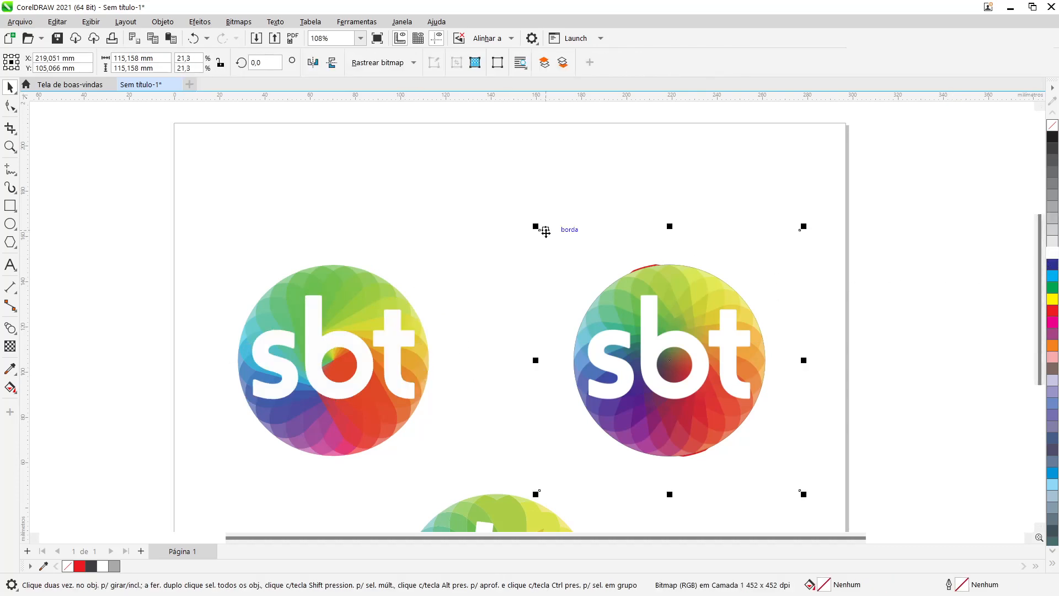
left_click(534, 393)
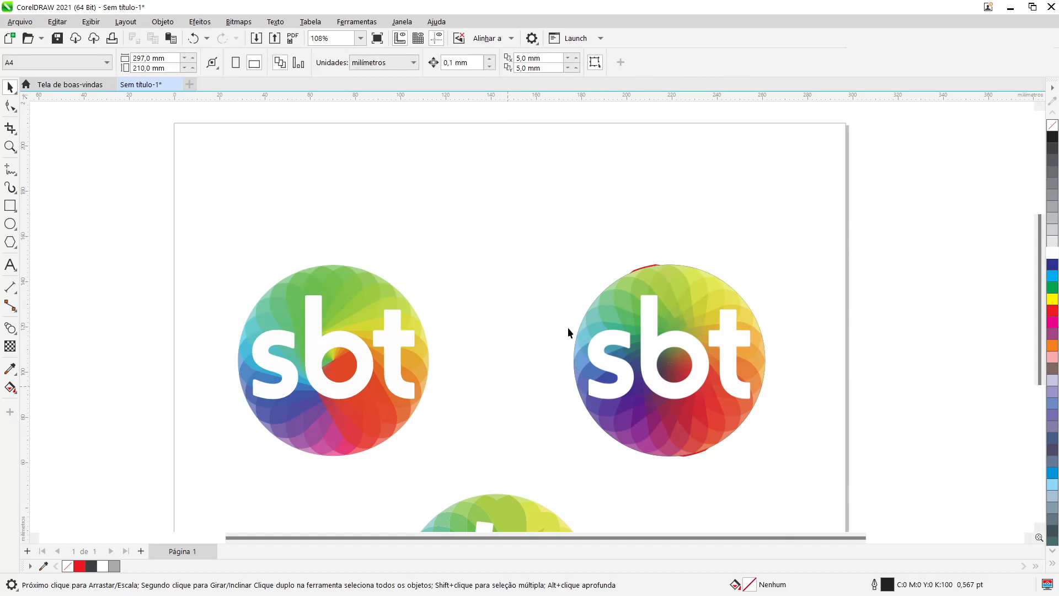
left_click(646, 267)
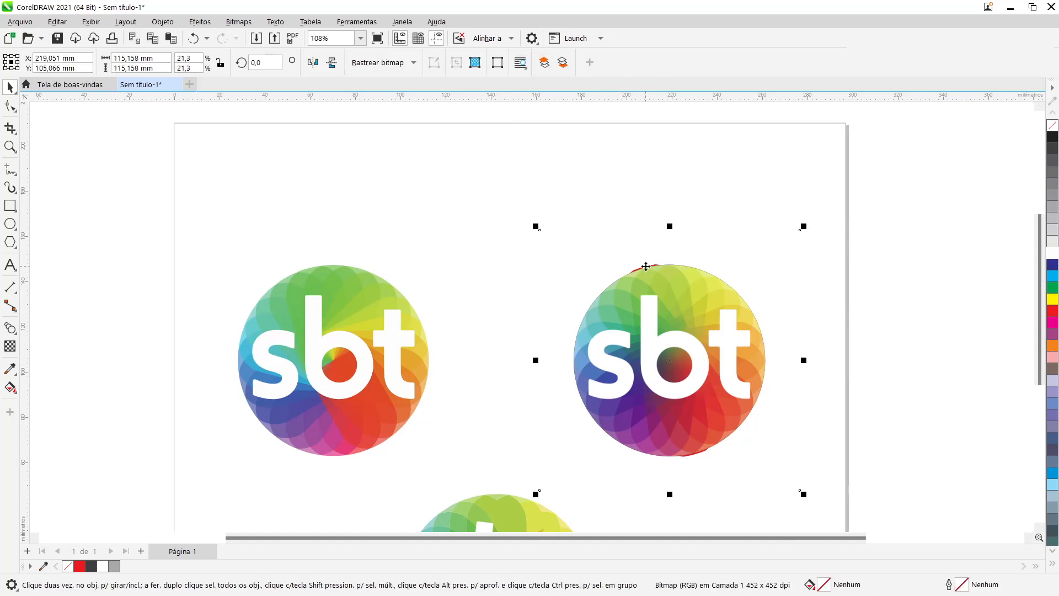
key("shift+Page_Down")
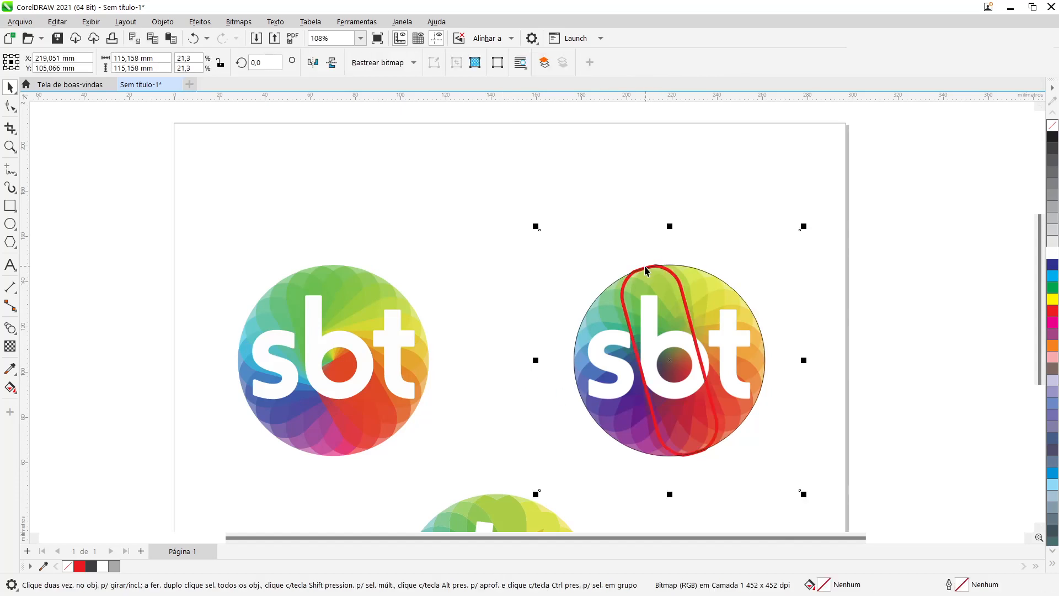
left_click(898, 333)
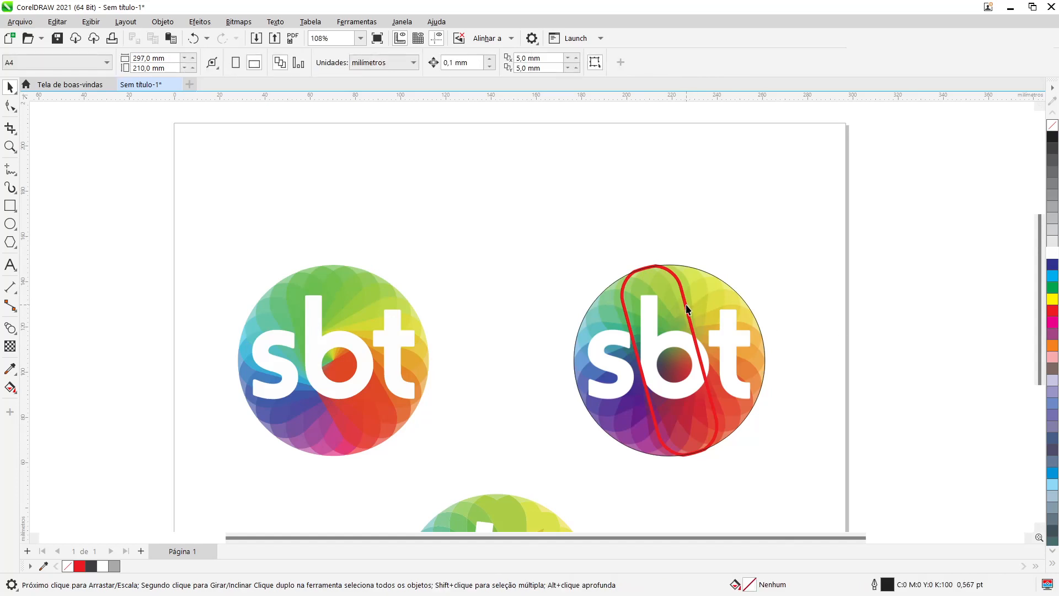
left_click(686, 305)
key("Delete")
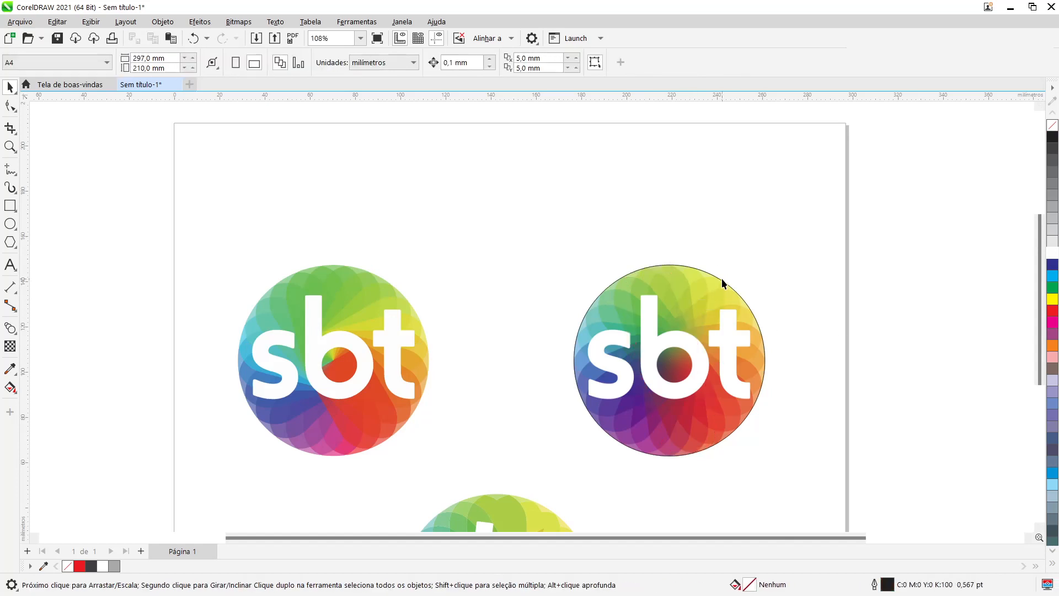
Step: Bring the reference bitmap to the front, over the thin black circle
left_click(721, 280)
left_click(721, 280)
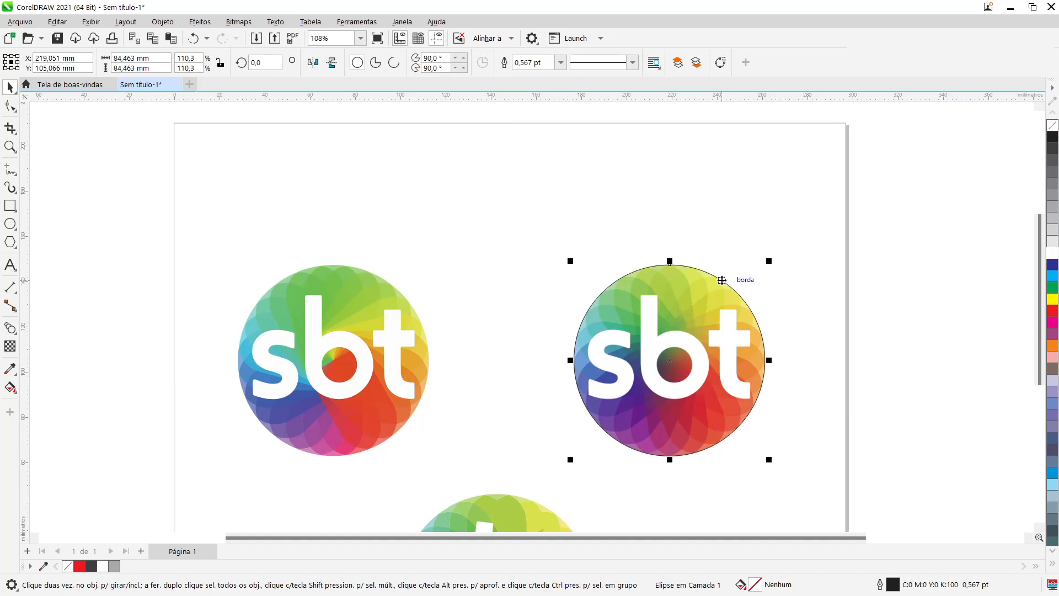
left_click(849, 340)
left_click(782, 288)
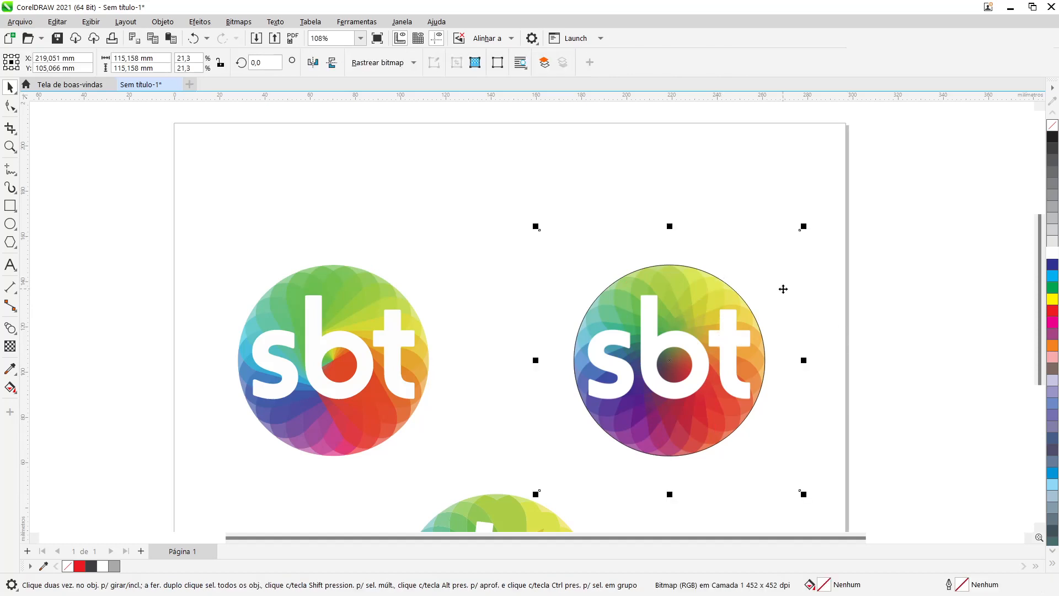
key("shift+Page_Up")
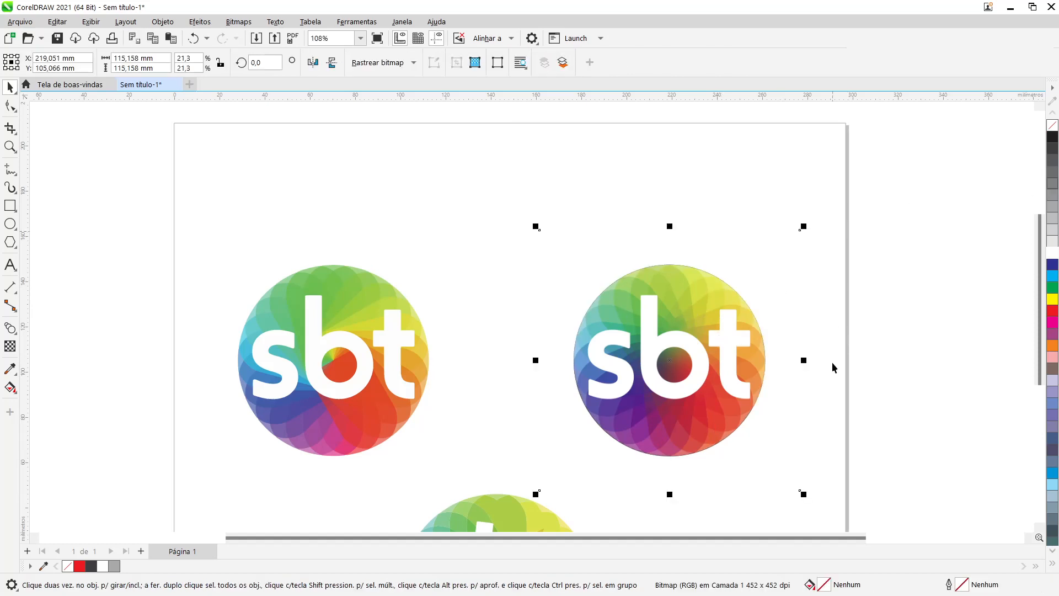
Step: Delete the tilted sbt logo copy overlapping the page's lower edge
scroll(576, 397, "down", 3)
scroll(534, 412, "down", 3)
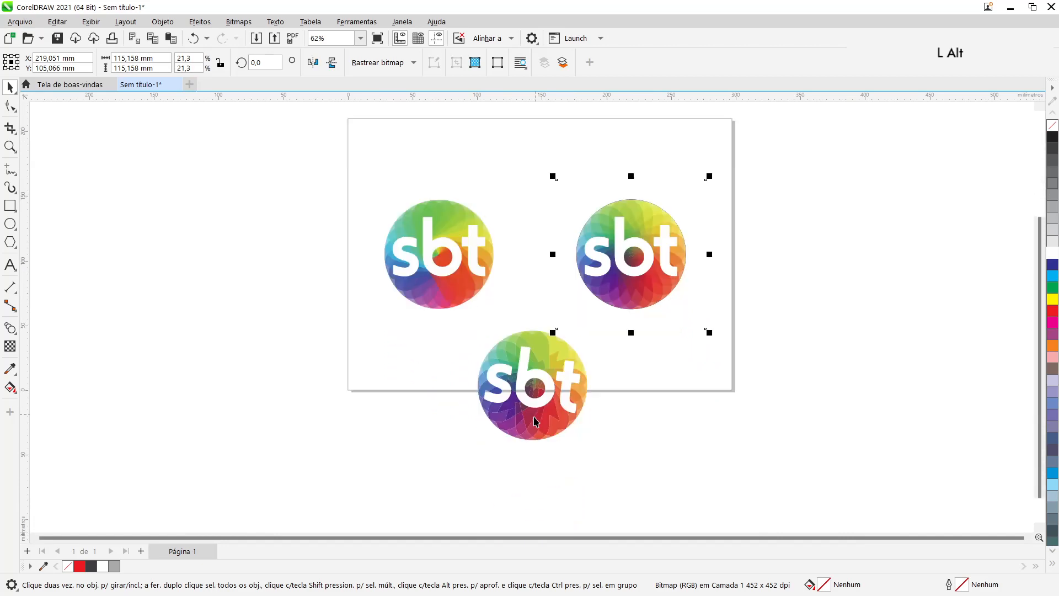
left_click_drag(398, 494, 638, 319)
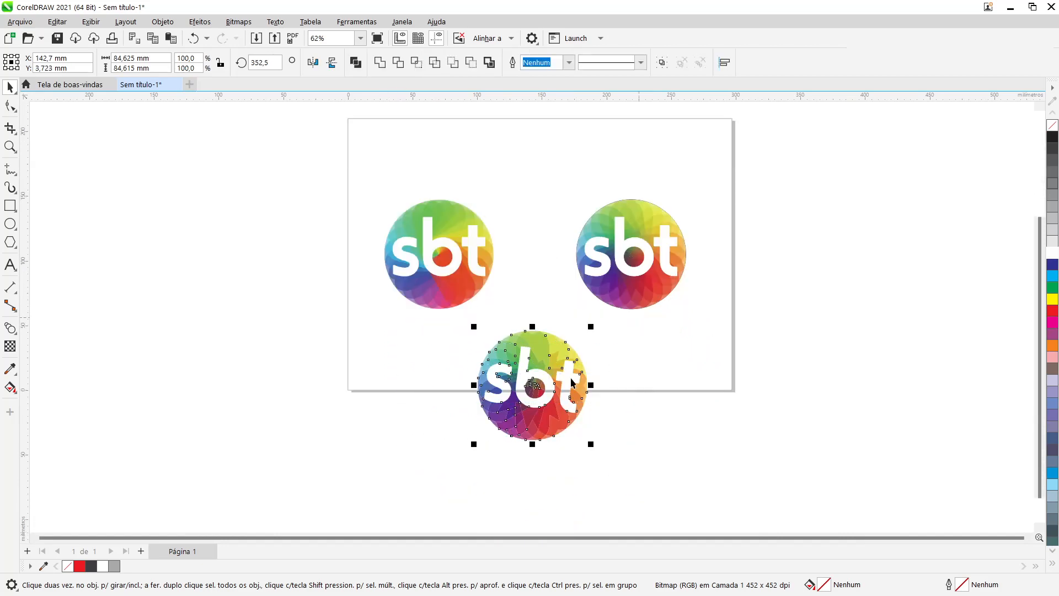
key("Delete")
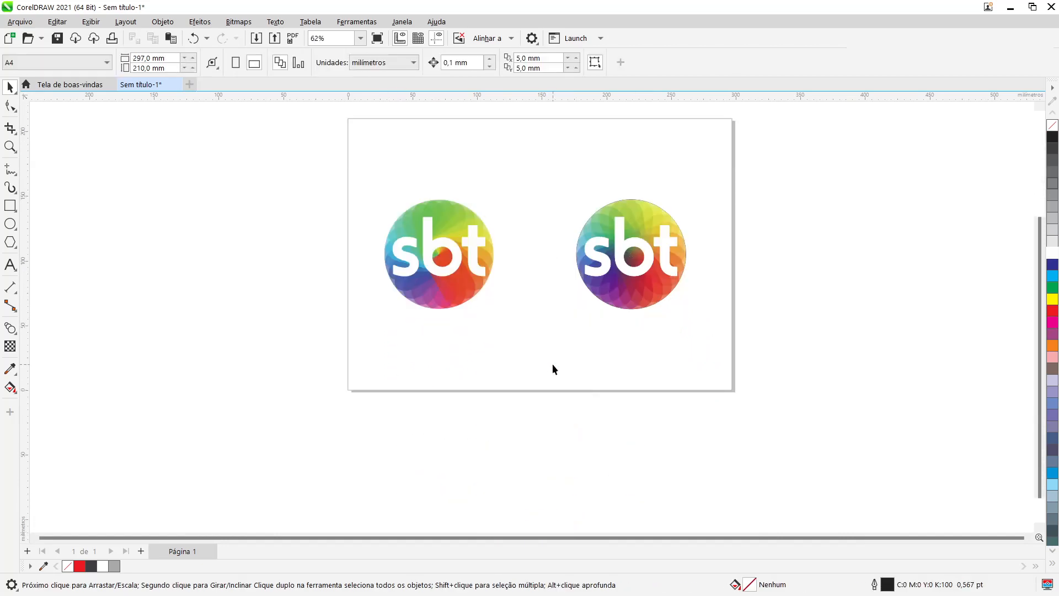
Step: Draw a circle about 16 mm in diameter over the round opening of the b in the recreated logo
key("F4")
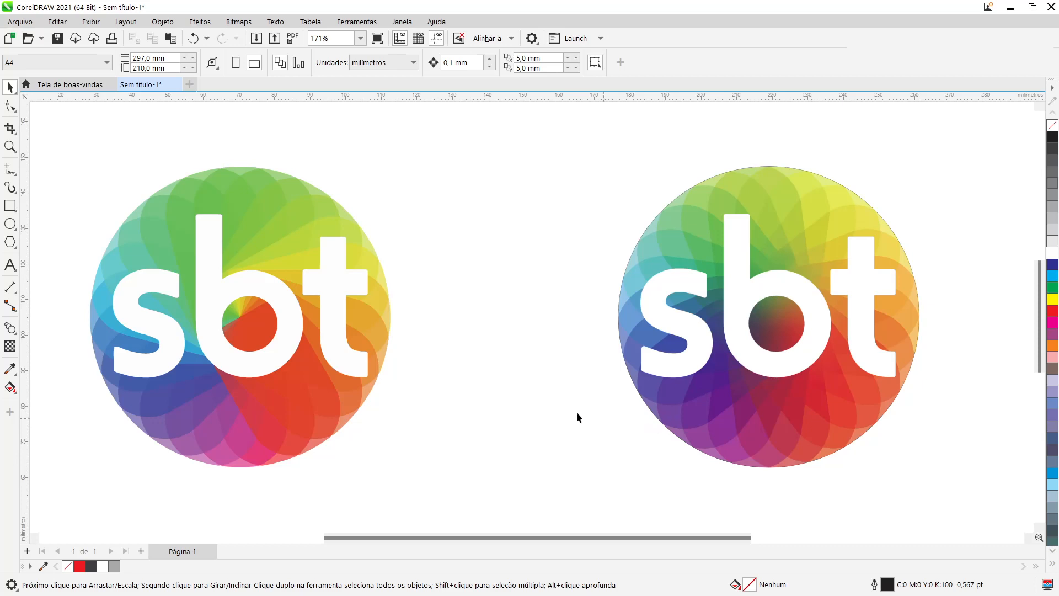
scroll(243, 340, "up", 4)
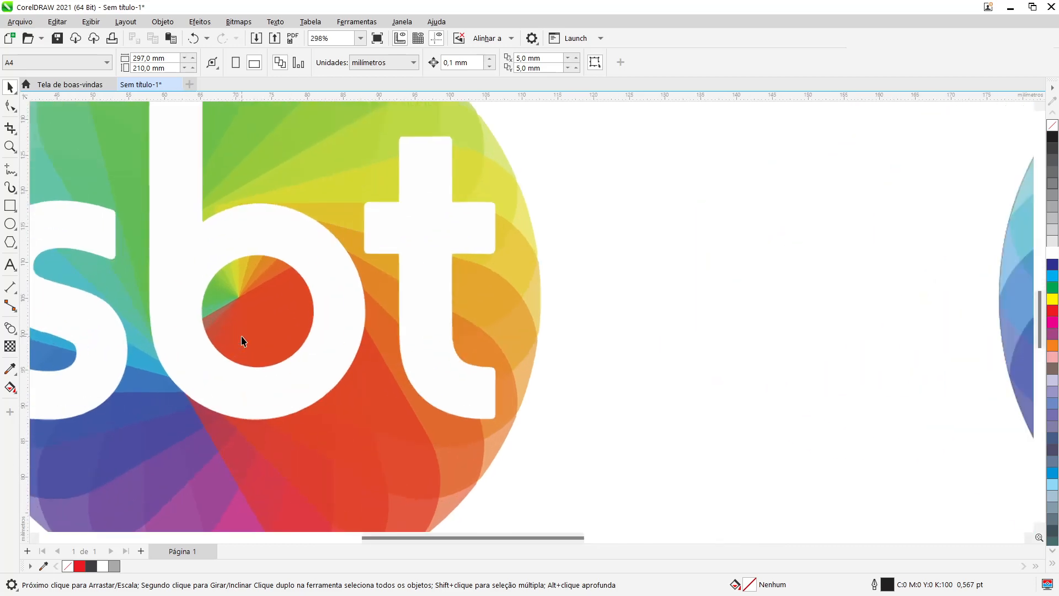
left_click(11, 224)
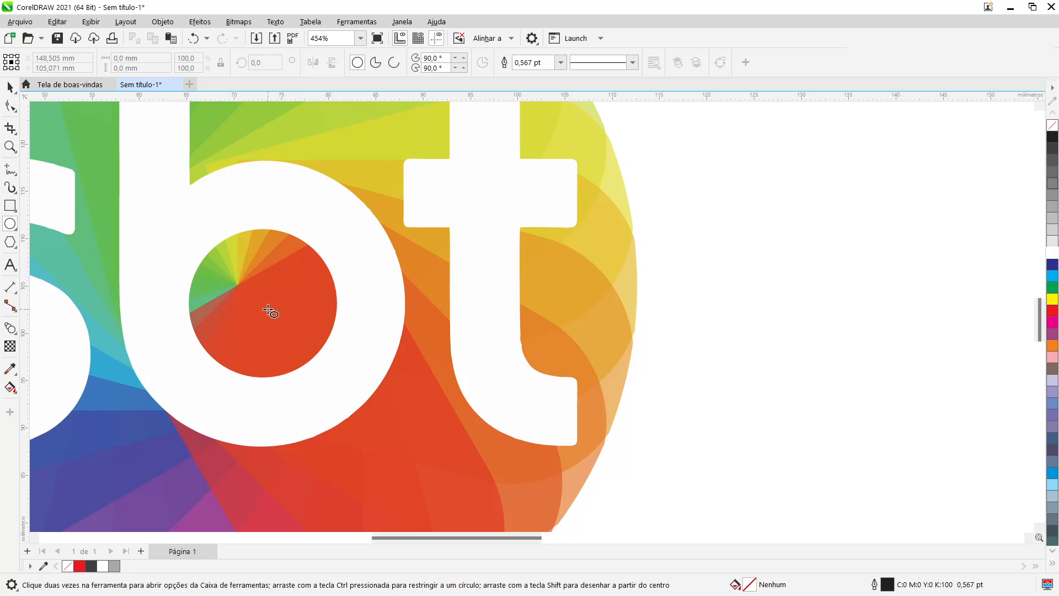
mouse_move(266, 310)
left_mouse_down()
mouse_move(348, 395)
mouse_move(343, 386)
left_mouse_up()
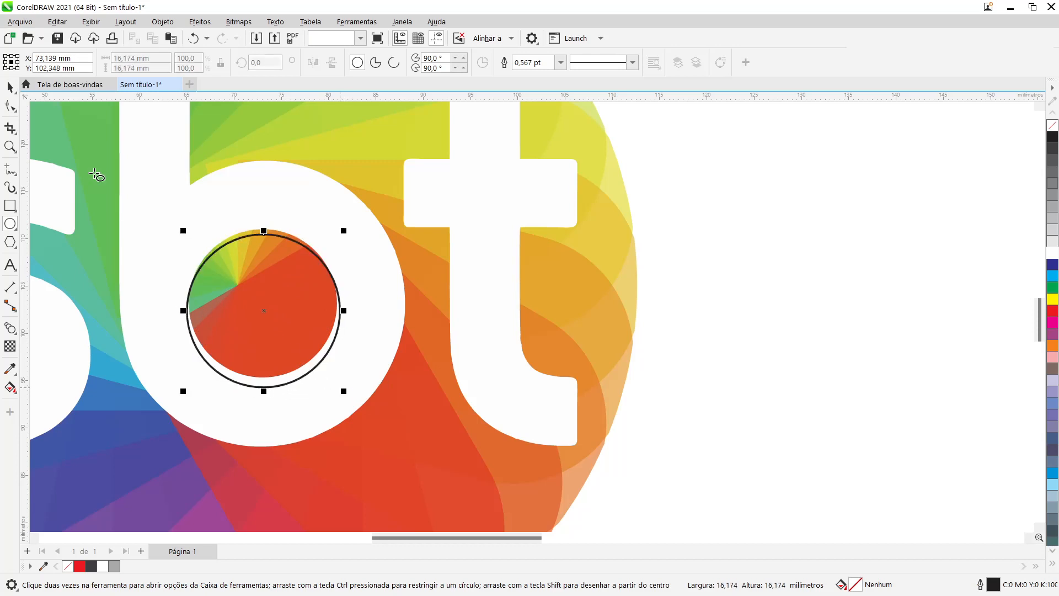
Step: Nudge the new circle up and slightly sideways until it evenly surrounds the b's round opening
left_click(9, 88)
scroll(97, 233, "up", 2)
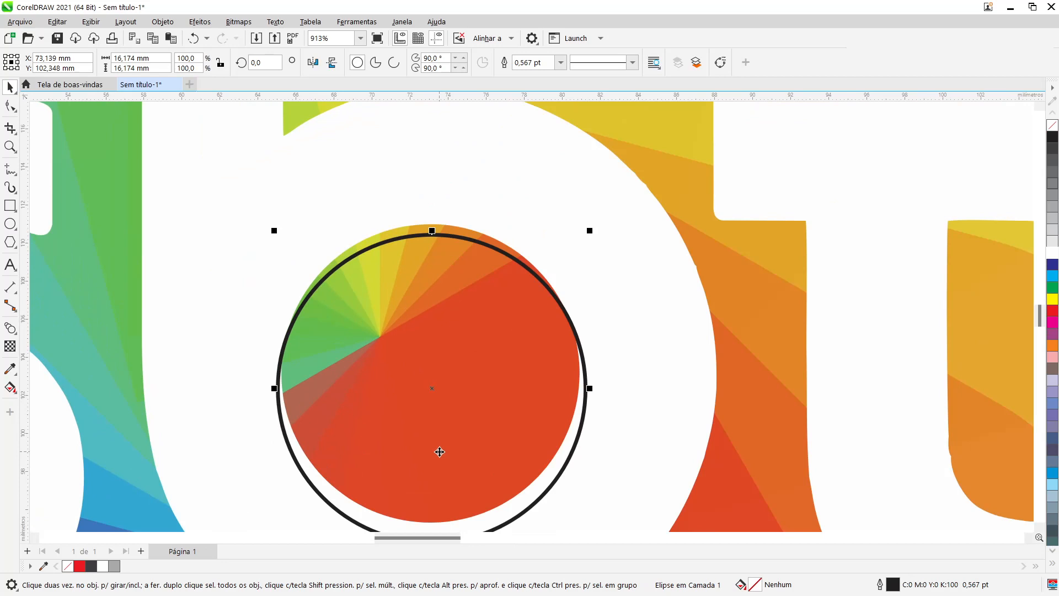
key("Up")
key("Up")
key("Up")
key("Up")
key("Up")
key("Up")
key("Up")
key("Up")
key("Up")
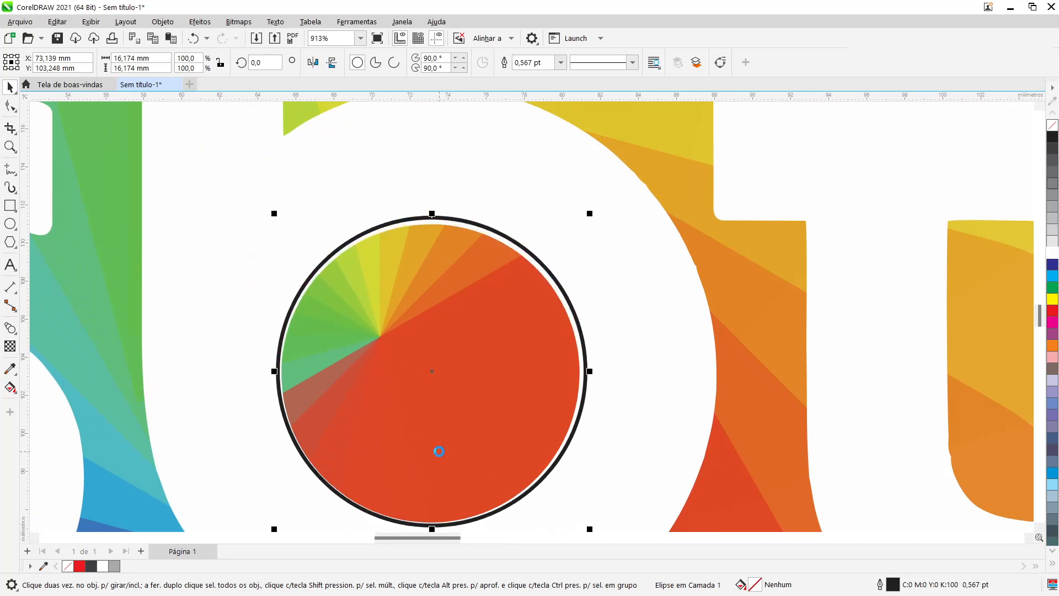
key("Left")
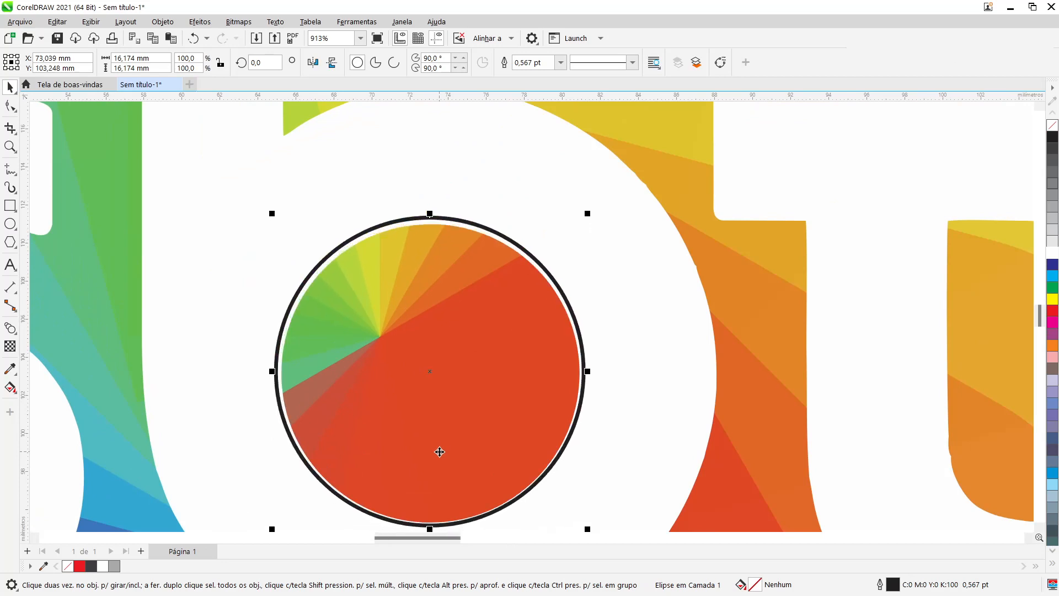
key("Down")
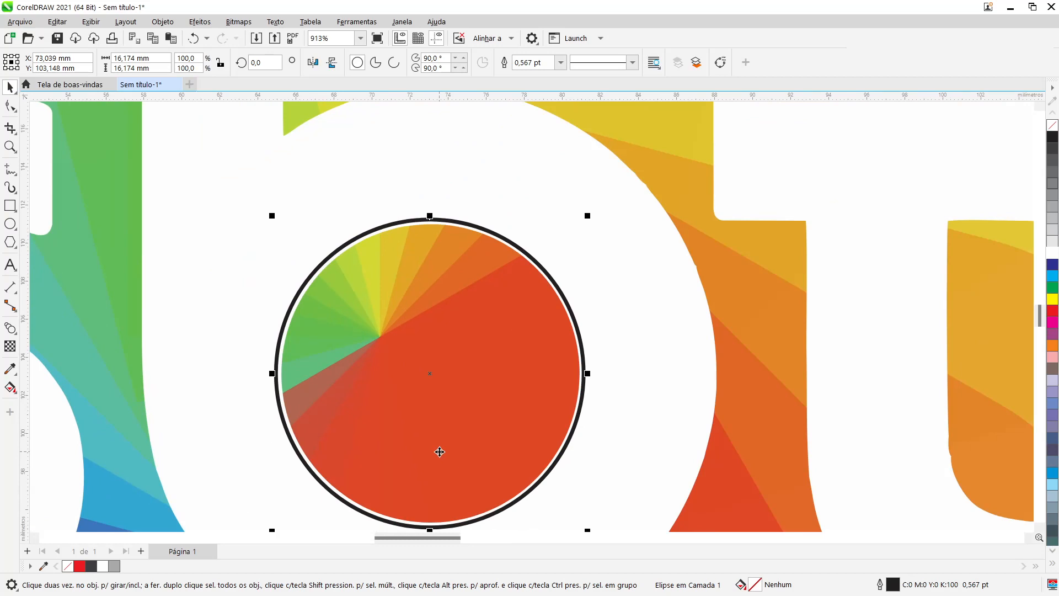
Step: Fill the circle white and move it behind the sbt lettering
scroll(417, 386, "down", 5)
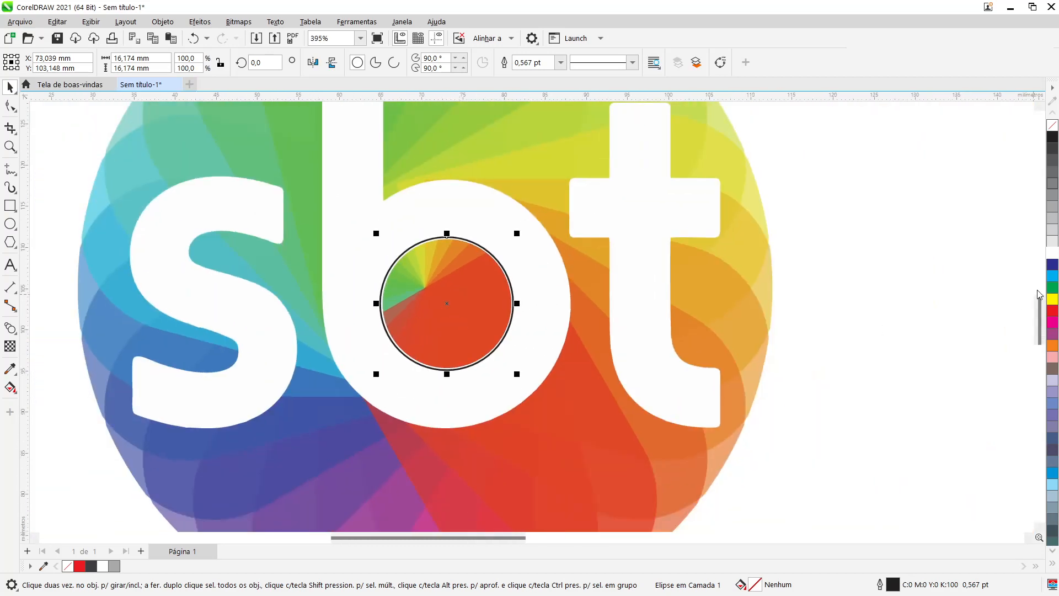
left_click(1052, 254)
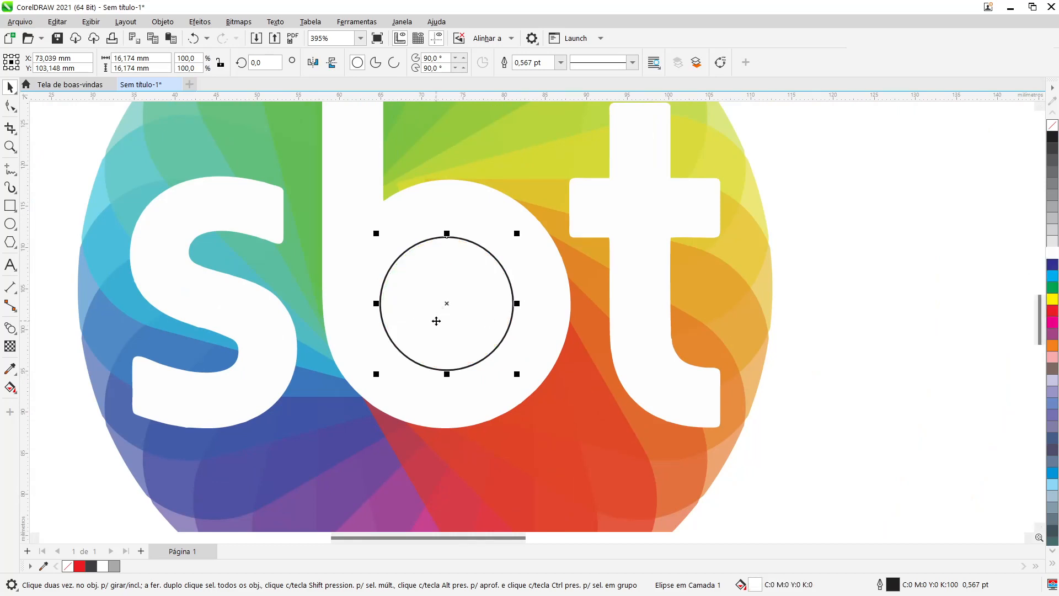
key("ctrl+Page_Down")
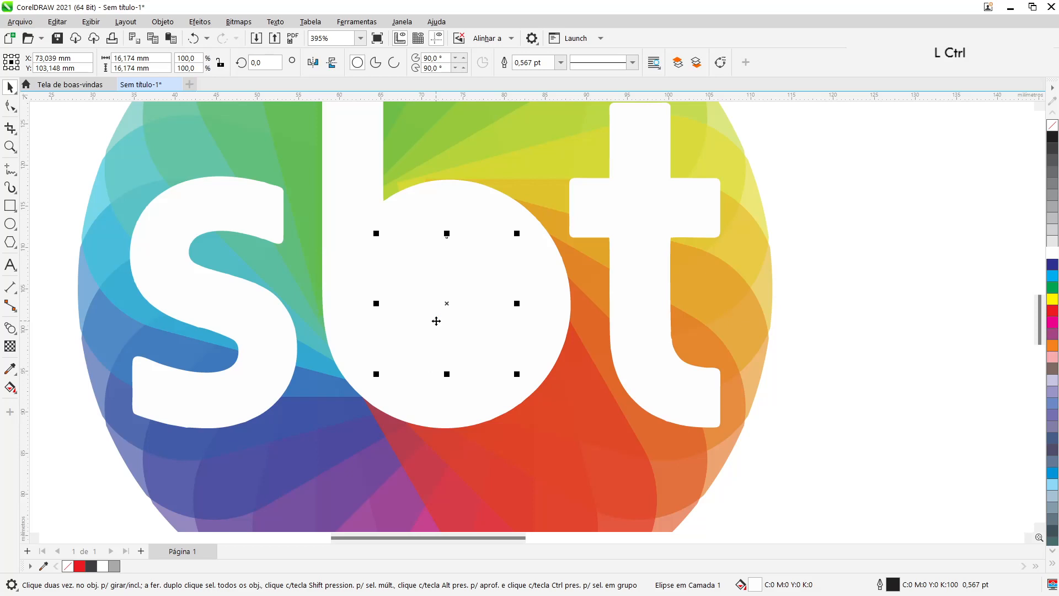
Step: Fill the recreated sbt lettering light gray so it contrasts with the white circle
left_click(480, 210)
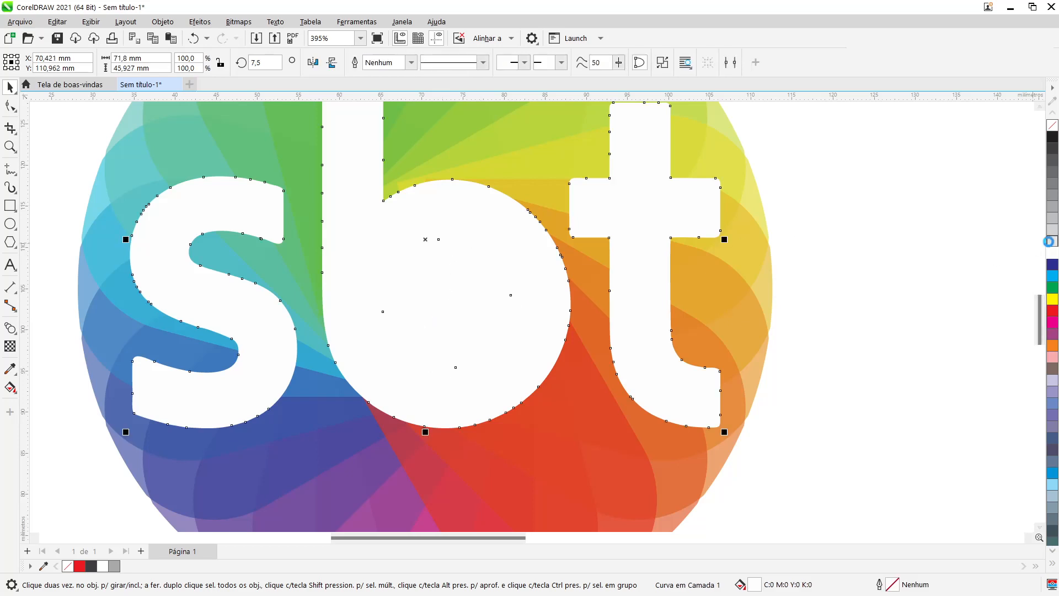
left_click(1052, 241)
left_click(898, 332)
left_click(467, 215)
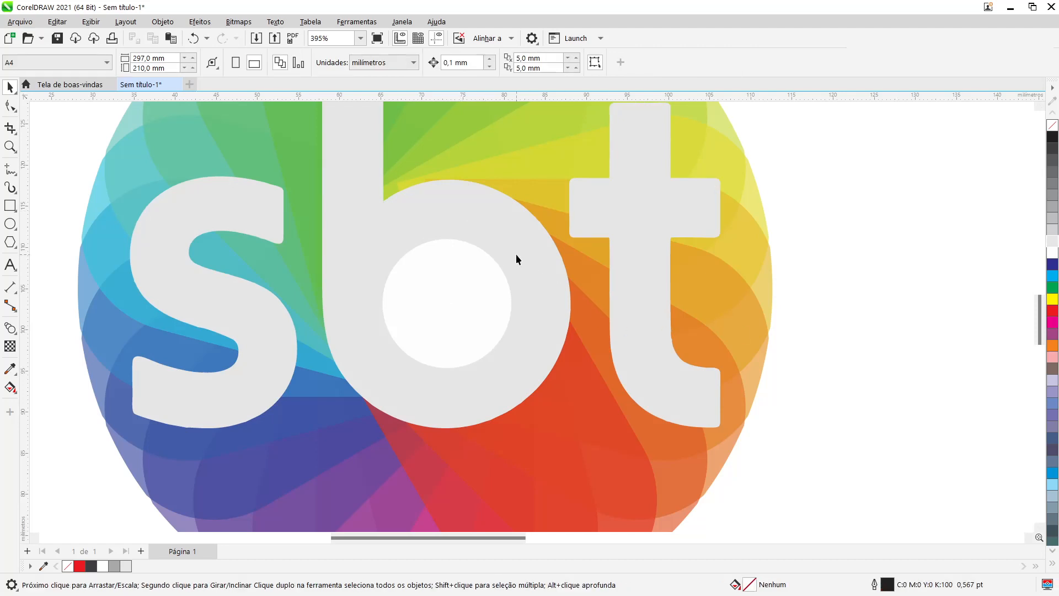
Step: Apply a 2 by 2 mesh fill to the white circle inside the b
left_click(463, 302)
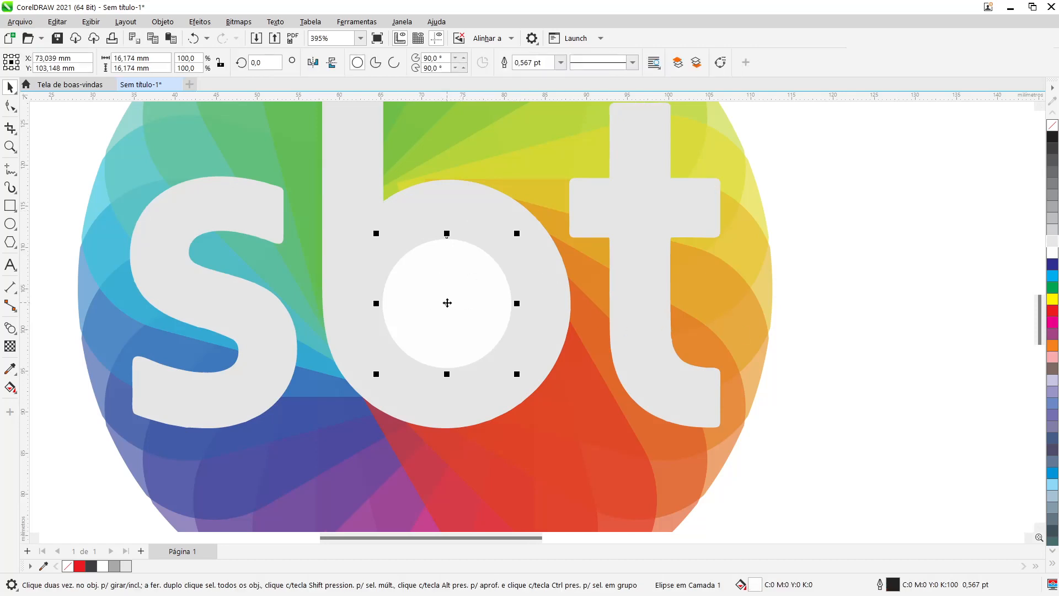
scroll(447, 303, "down", 1)
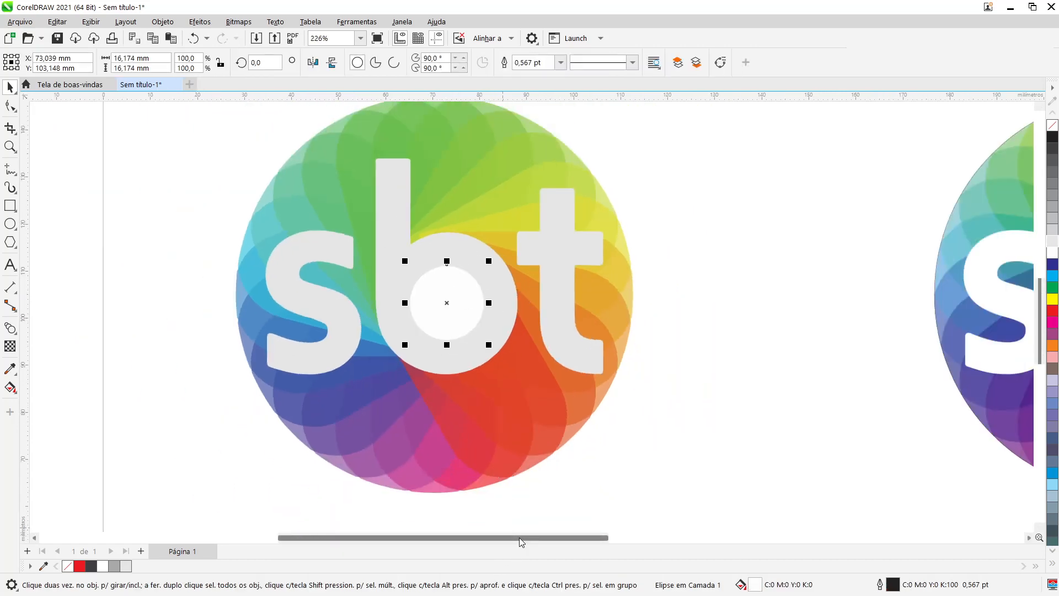
left_click_drag(519, 537, 605, 539)
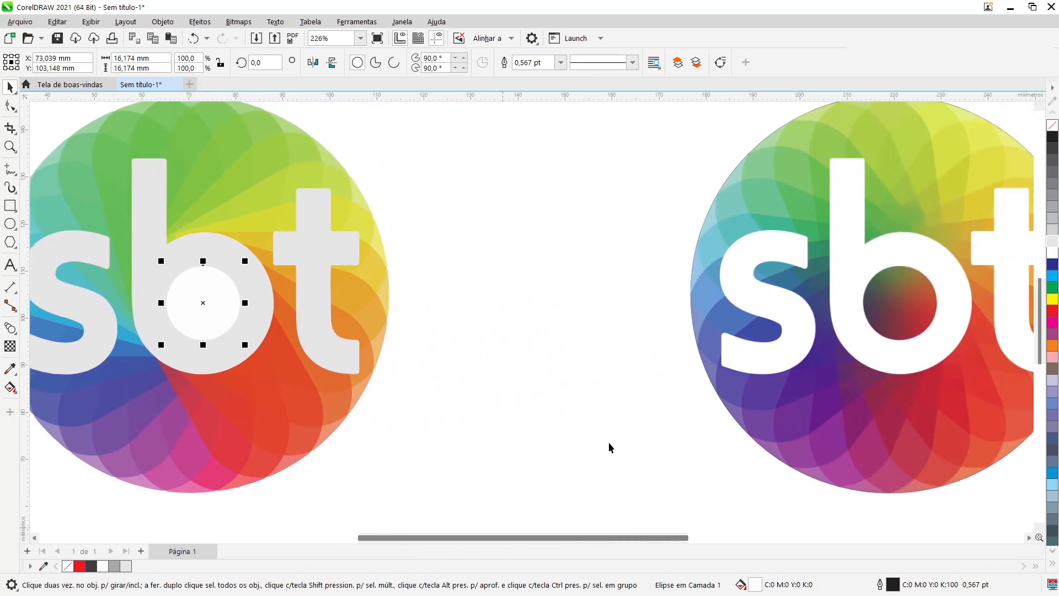
left_click(549, 440)
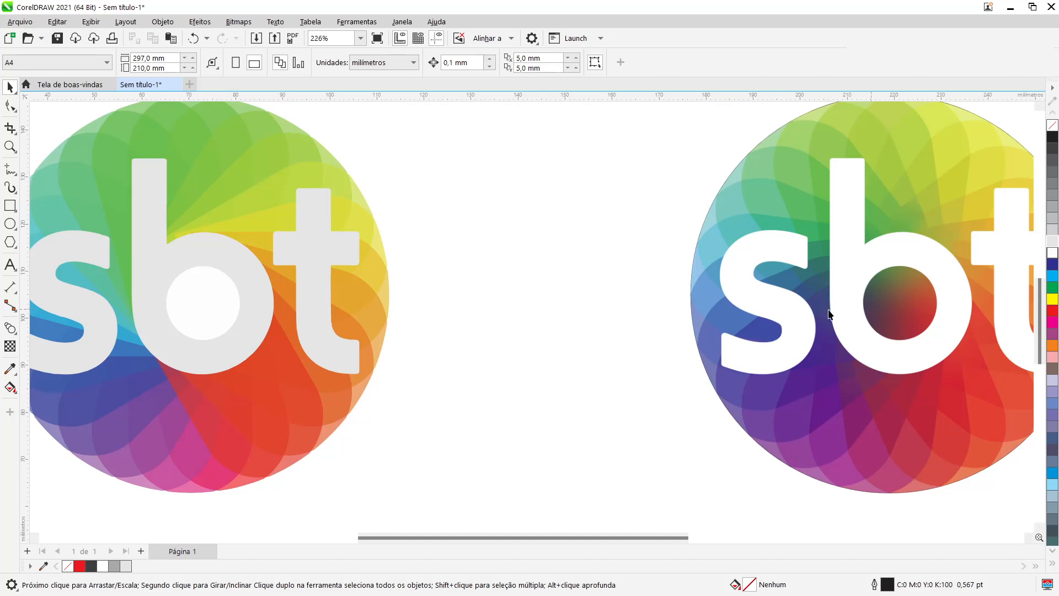
left_click(223, 313)
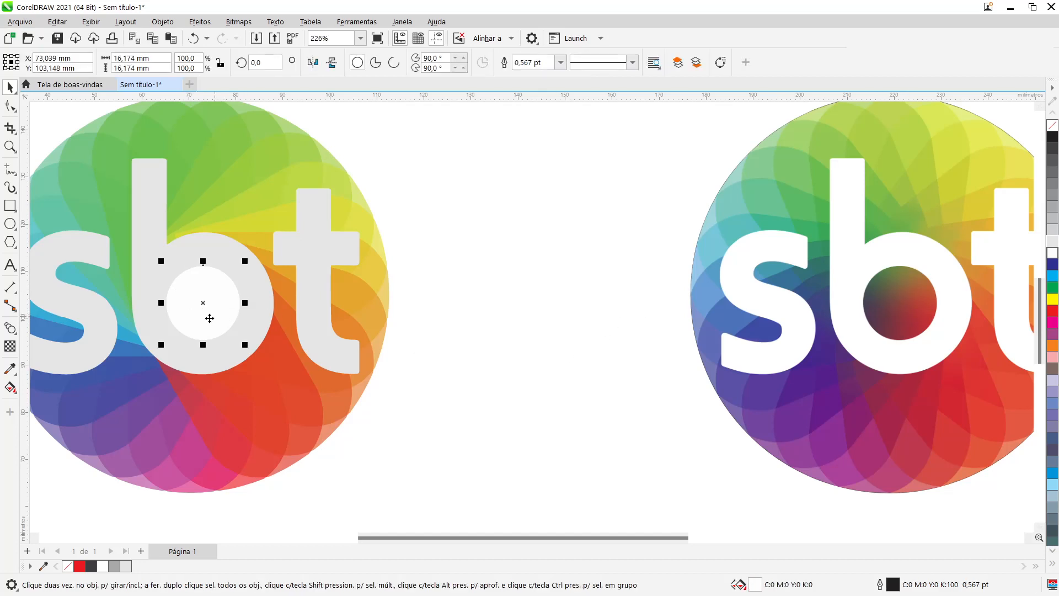
left_click(11, 388)
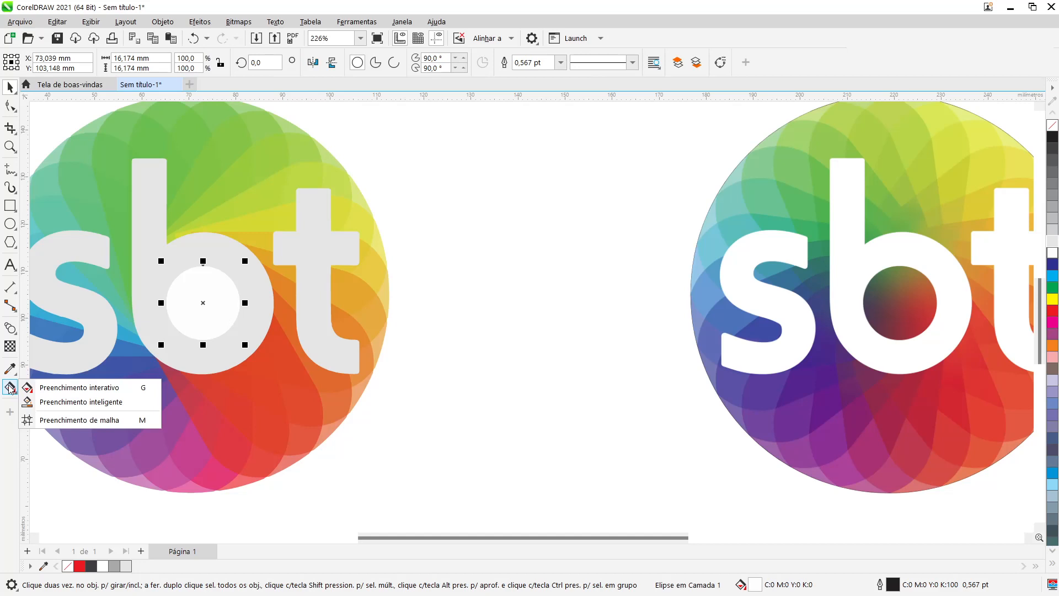
left_click(90, 423)
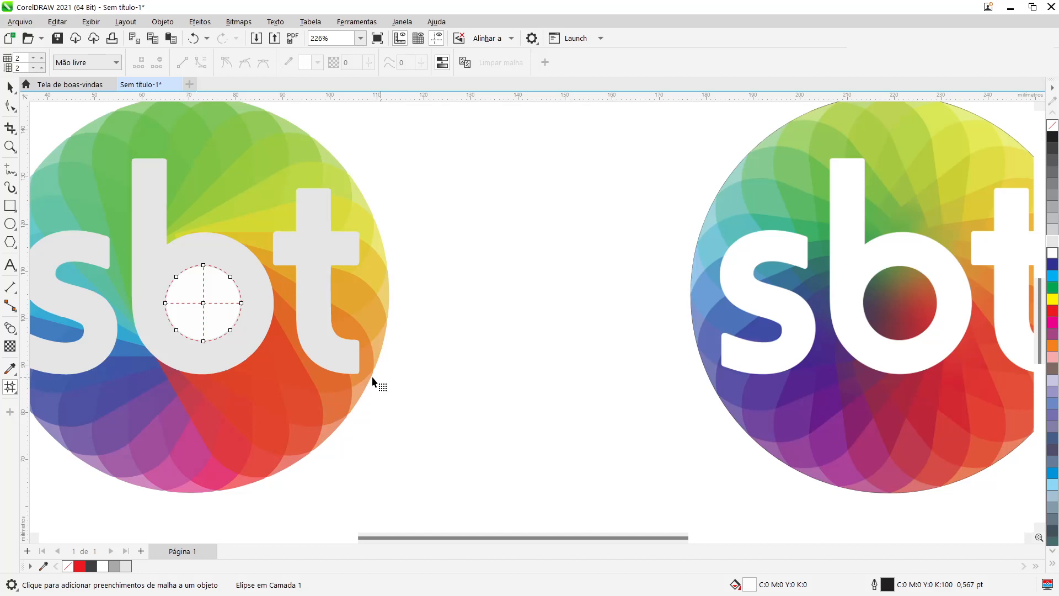
Step: Color the mesh circle's left edge node dark purple-gray #474157, sampled from the left edge of the bitmap's b opening
left_click(166, 303)
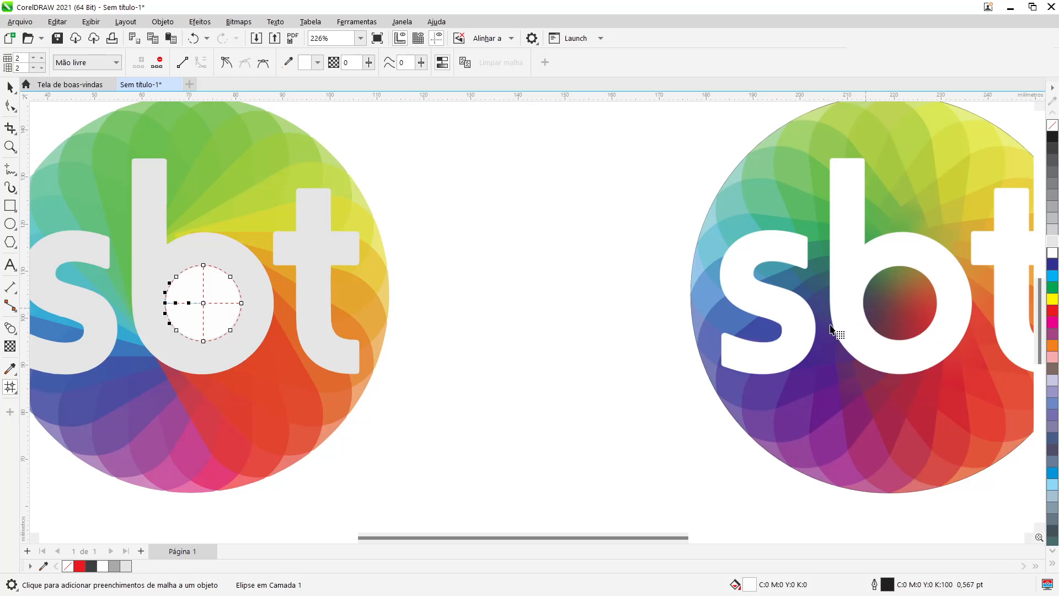
right_click(166, 307)
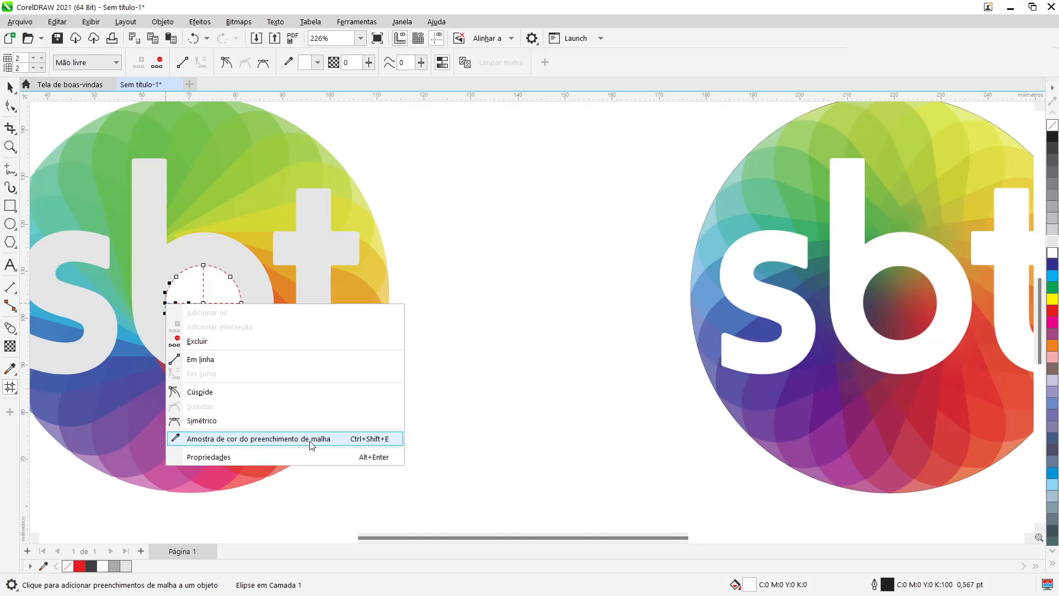
left_click(351, 439)
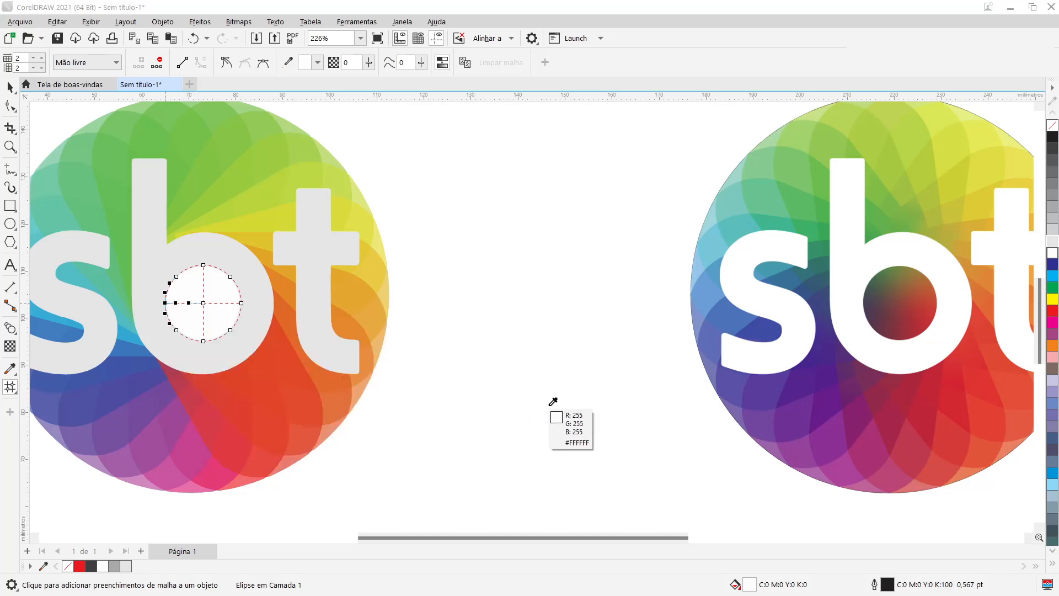
left_click(866, 301)
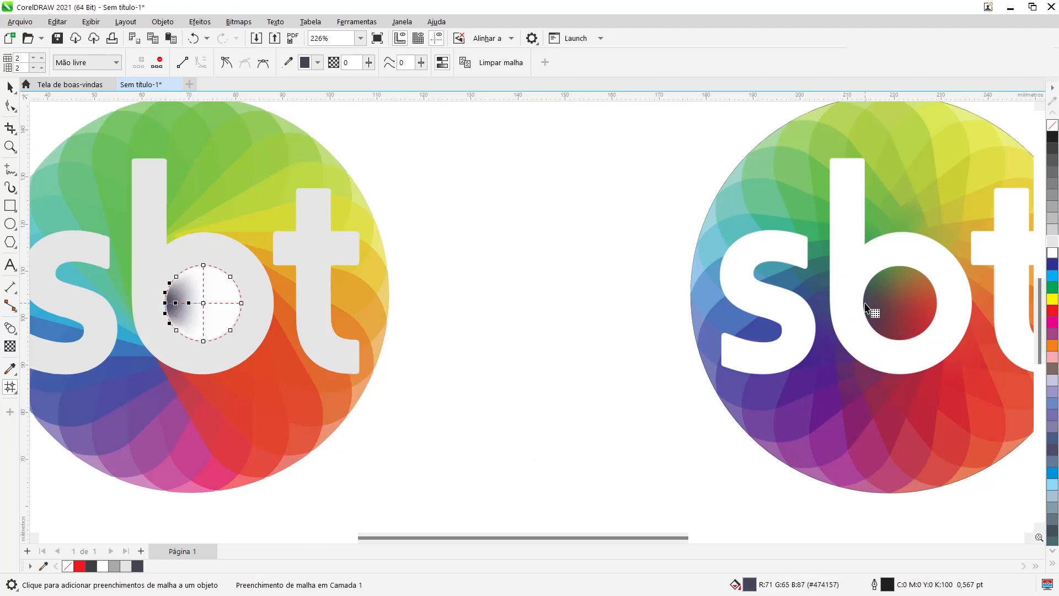
Step: Color the mesh circle's lower-left edge node #58374E, sampled from the matching spot in the bitmap's b opening
left_click(176, 330)
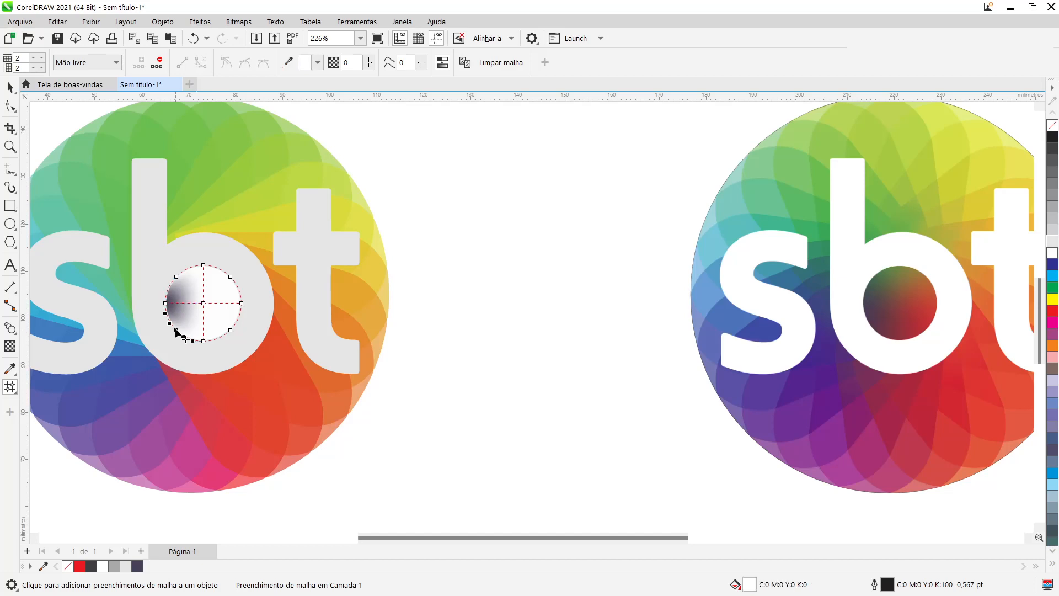
right_click(175, 330)
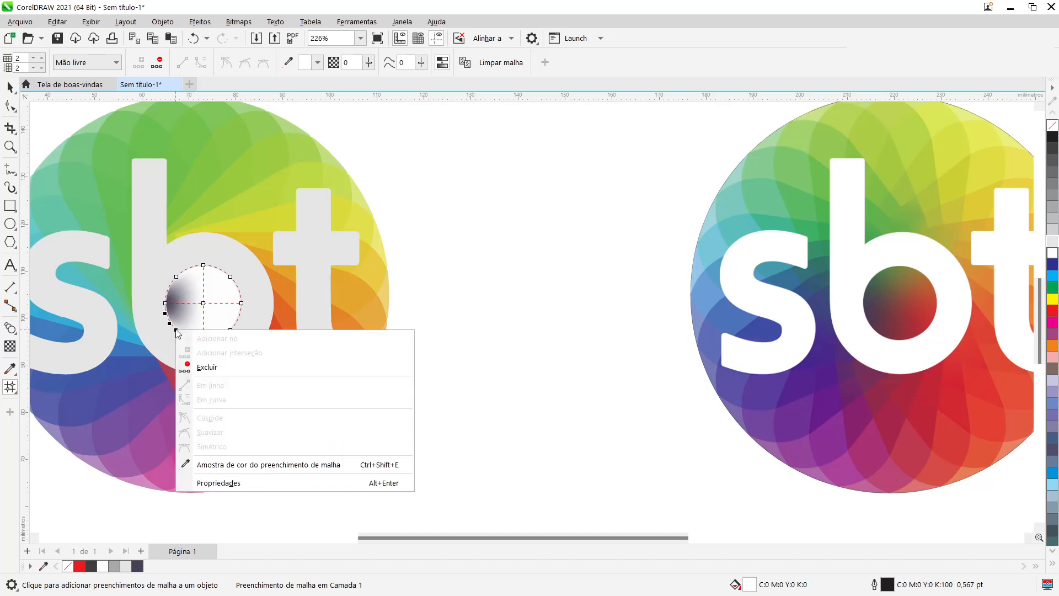
left_click(338, 470)
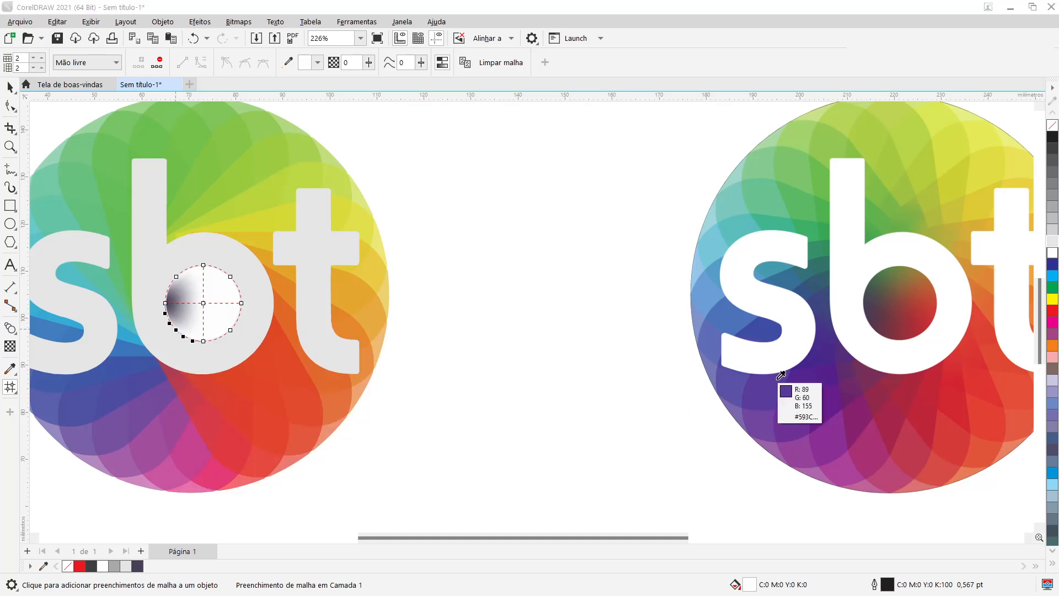
left_click(874, 321)
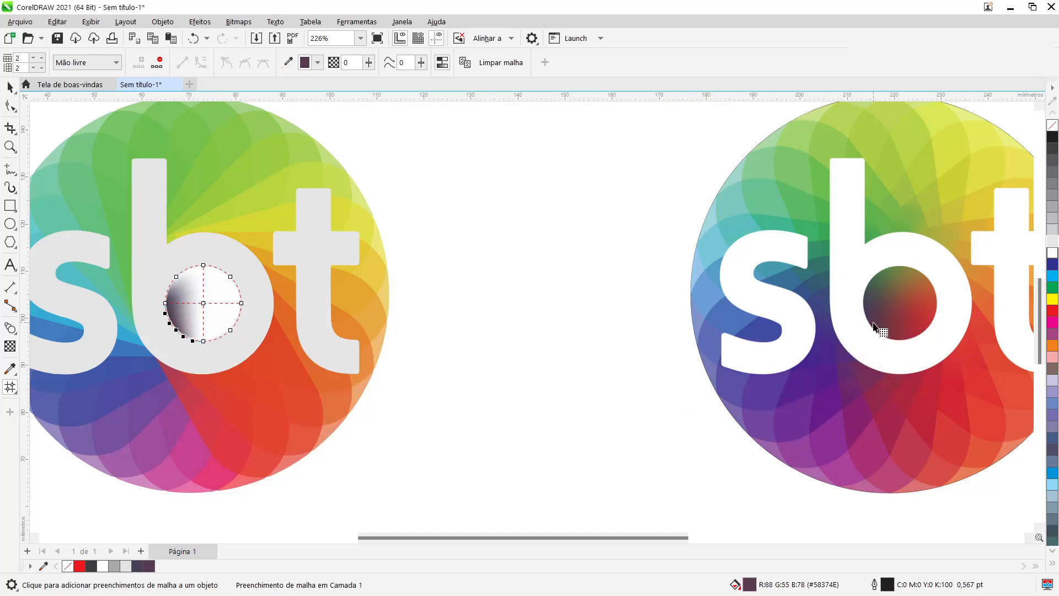
Step: Color the mesh circle's bottom edge node dark red #96303B, sampled from the bottom of the bitmap's b opening
left_click(204, 342)
right_click(204, 342)
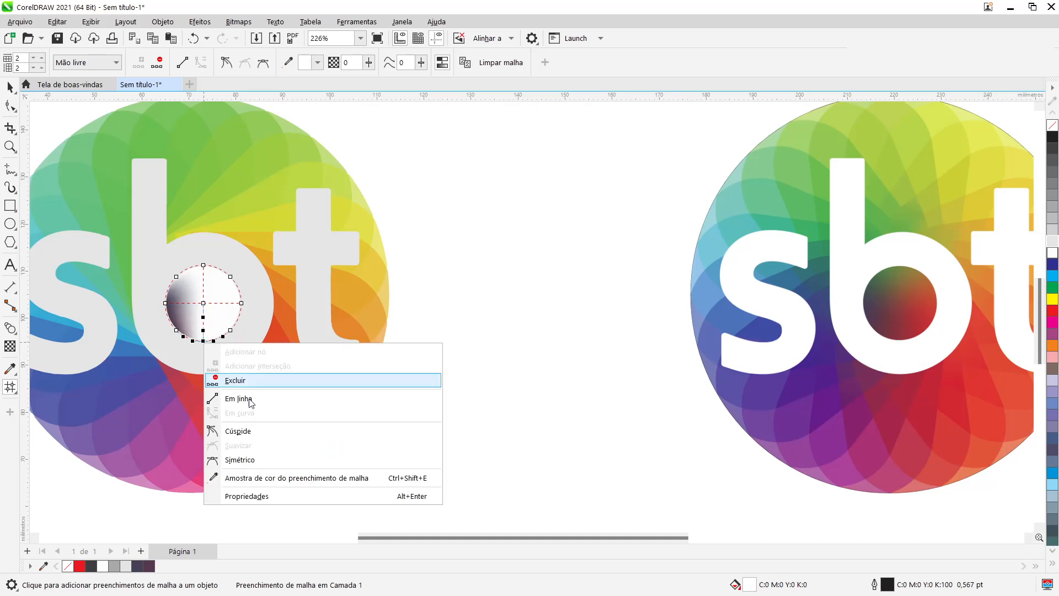
left_click(310, 478)
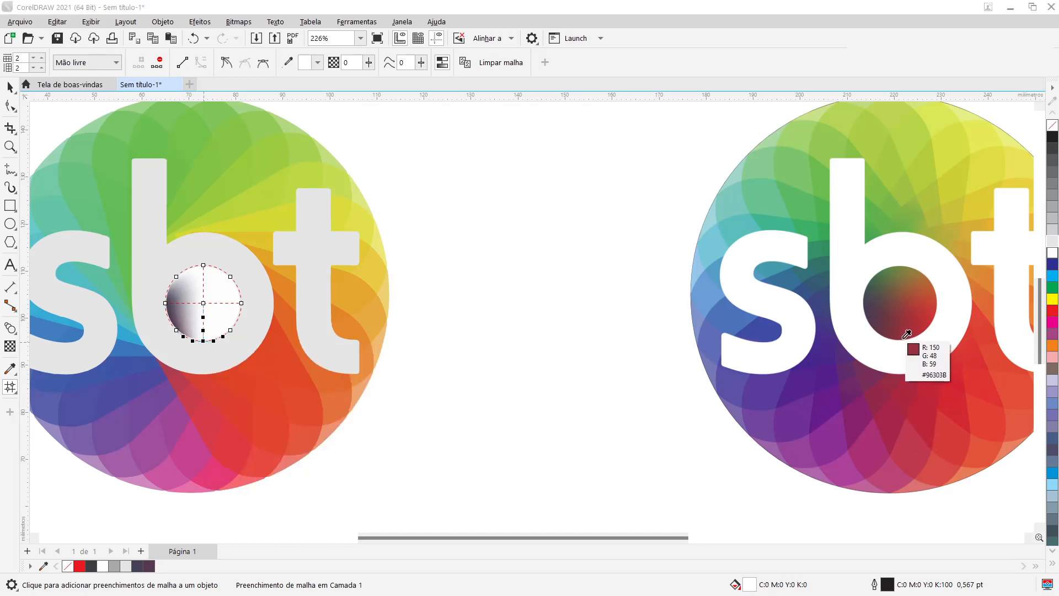
left_click(906, 334)
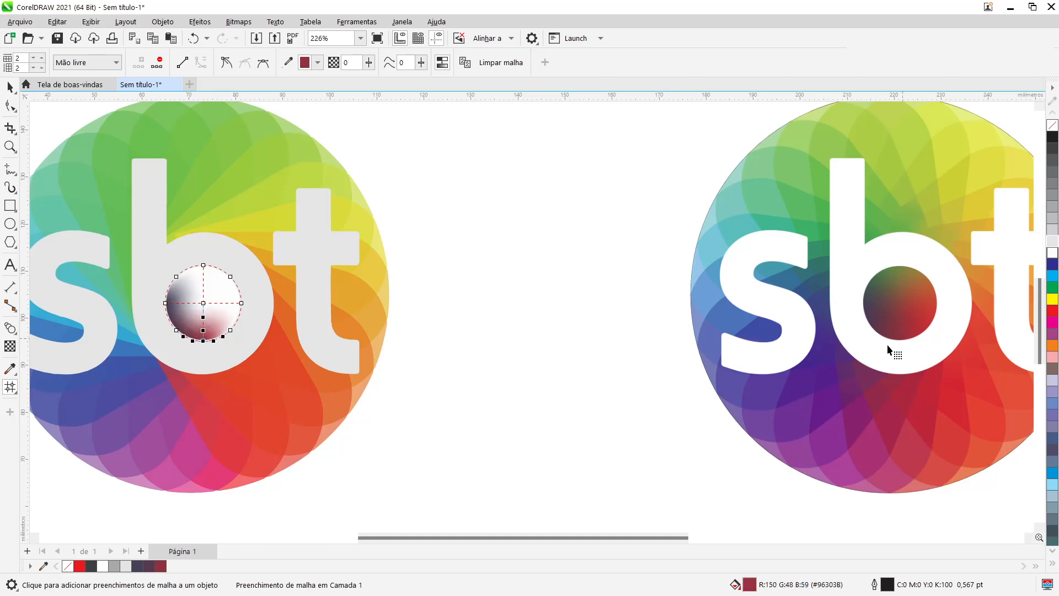
Step: Color the mesh circle's lower-right edge node red #C12F35, sampled from the matching spot in the bitmap's b opening
left_click(231, 331)
right_click(231, 331)
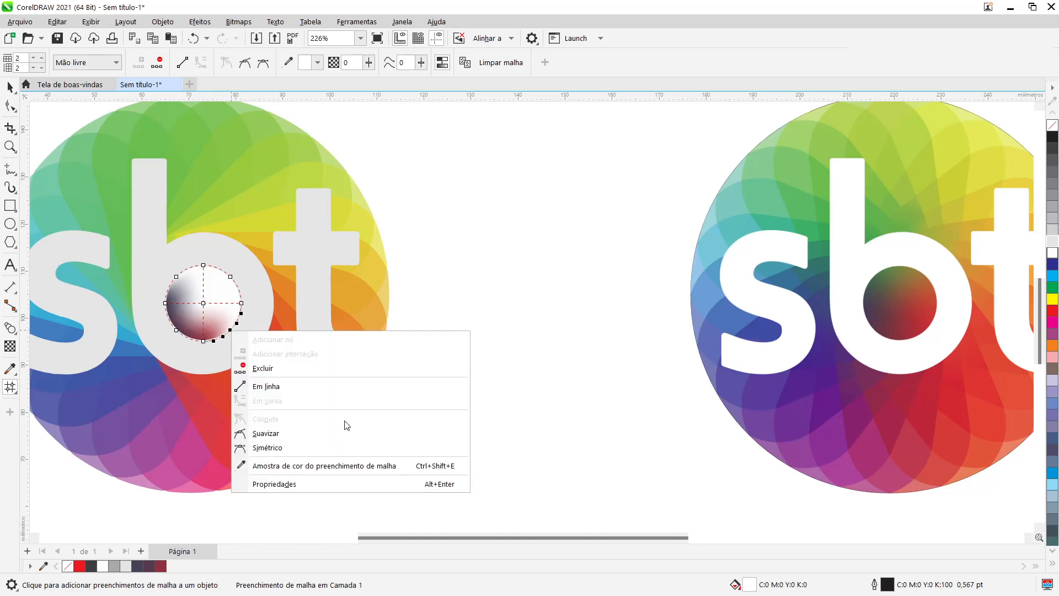
left_click(371, 466)
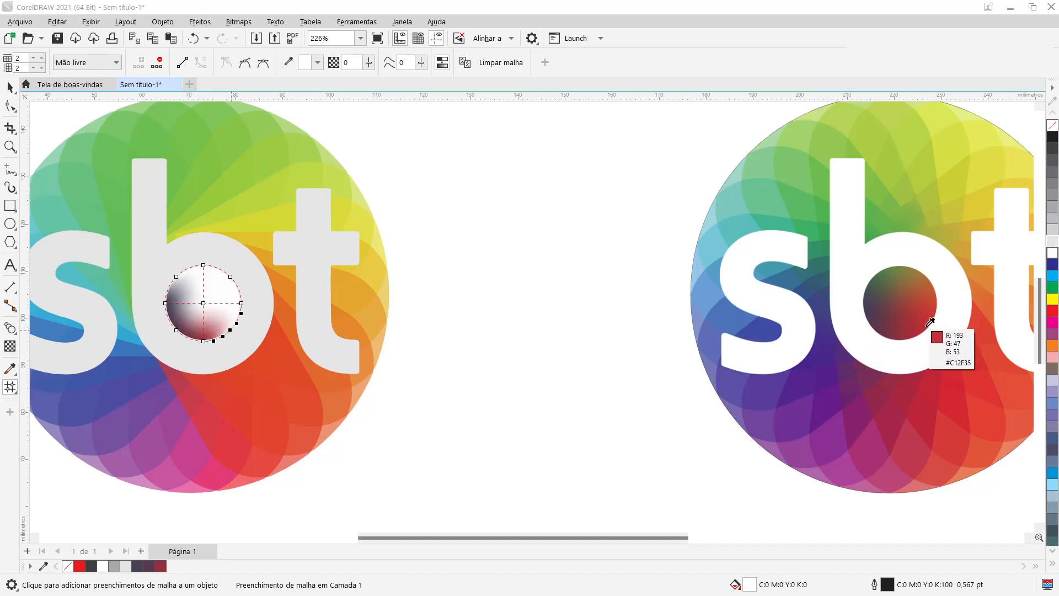
left_click(927, 326)
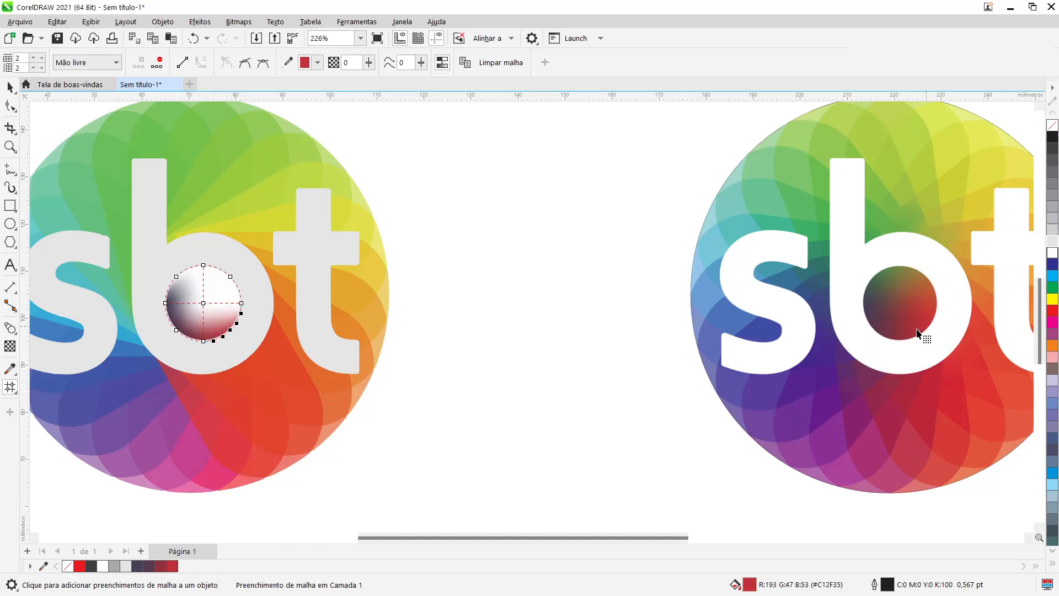
left_click(241, 303)
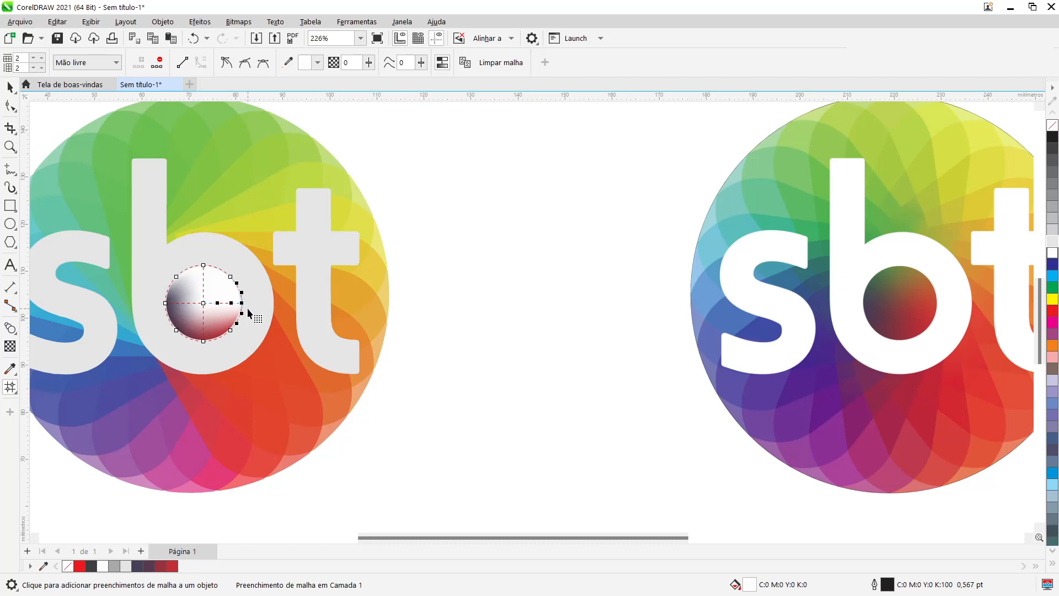
key("ctrl+z")
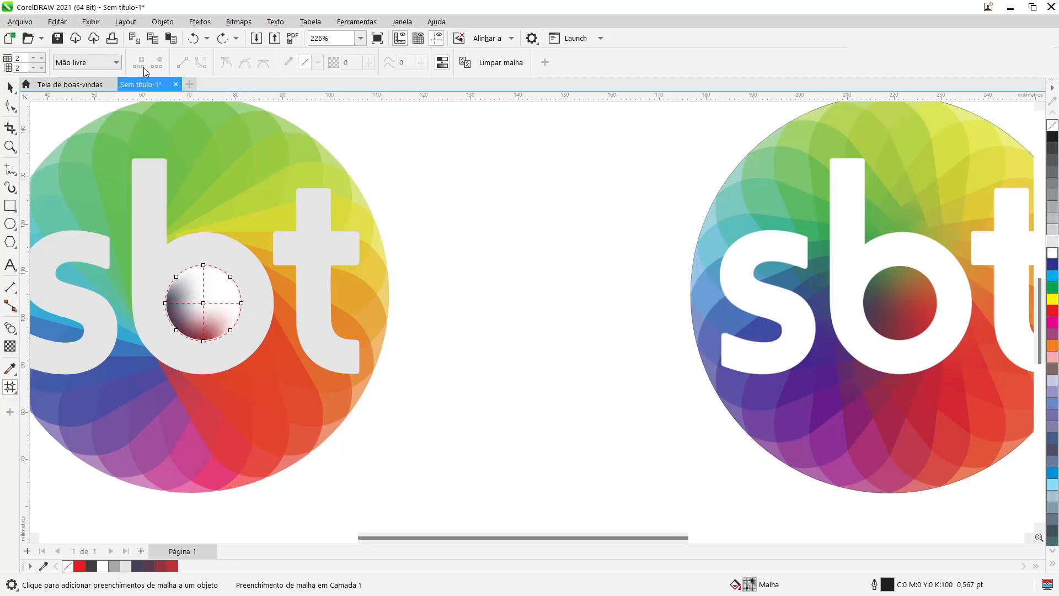
left_click(223, 38)
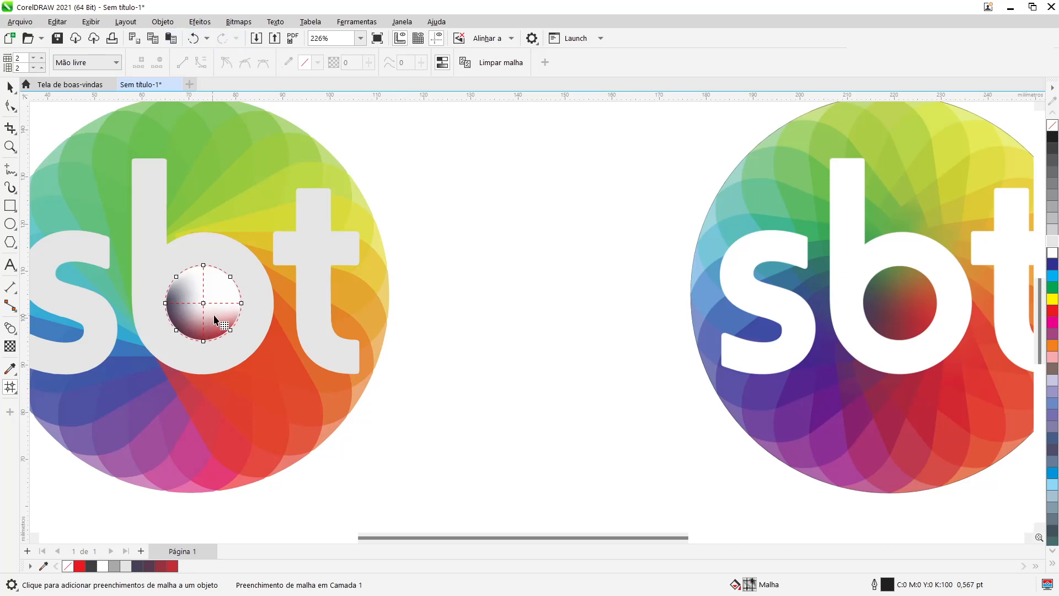
Step: Color the mesh circle's right edge node #CA4434, sampled from the right edge of the bitmap's b opening
left_click(241, 304)
right_click(241, 303)
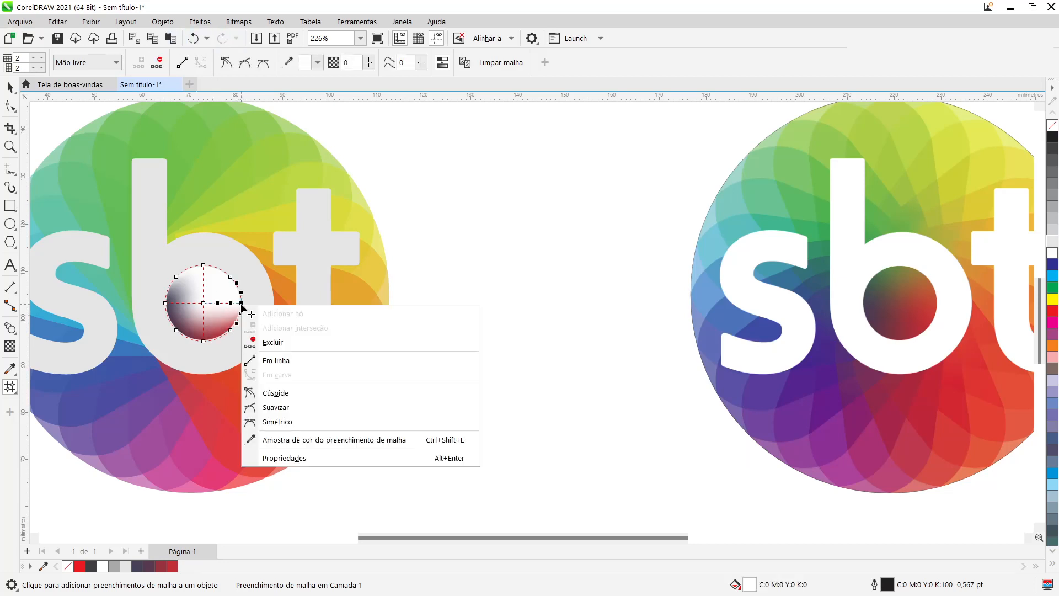
left_click(359, 440)
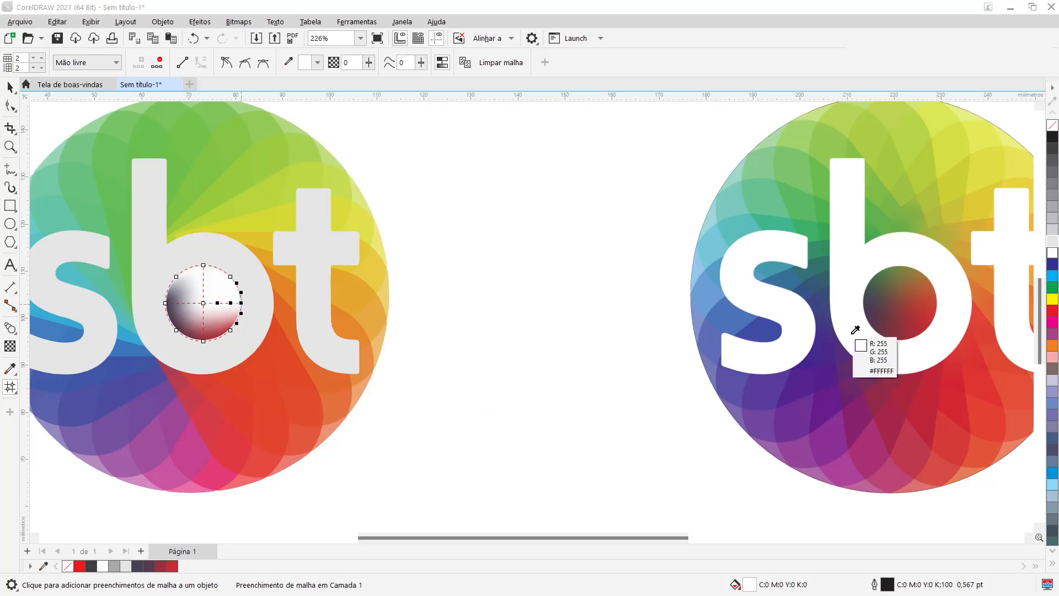
left_click(935, 303)
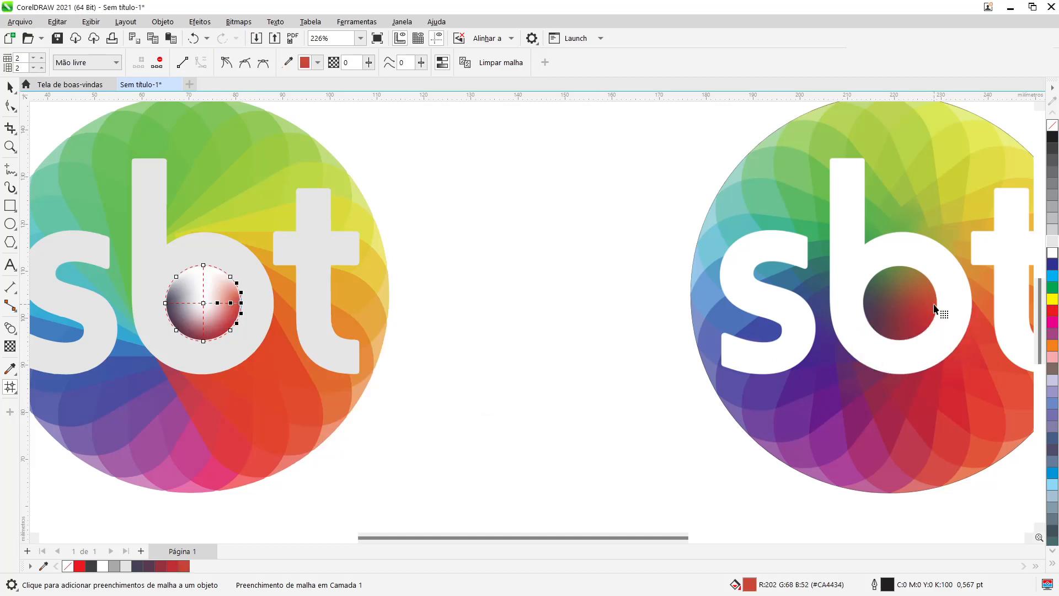
Step: Color the mesh circle's upper-right edge node brown-orange #AC723A, sampled from the matching spot in the bitmap's b opening
left_click(231, 277)
right_click(231, 279)
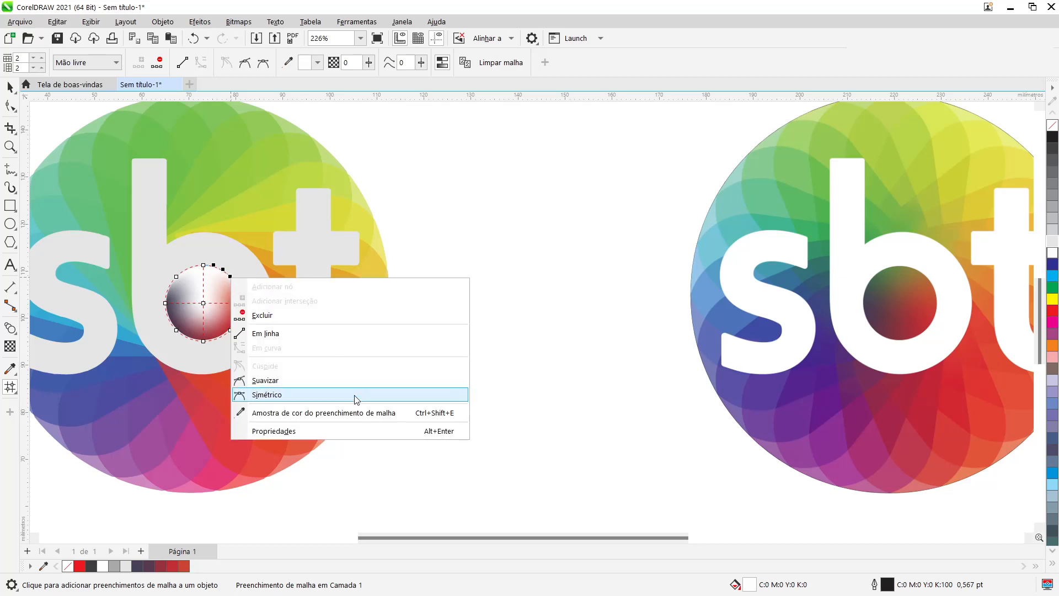
left_click(353, 413)
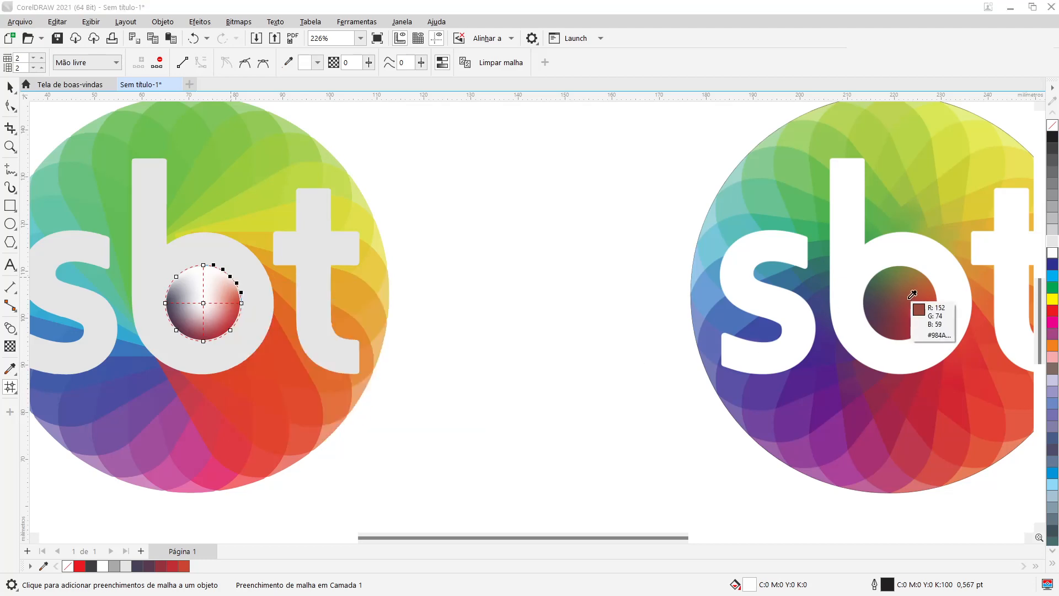
left_click(928, 272)
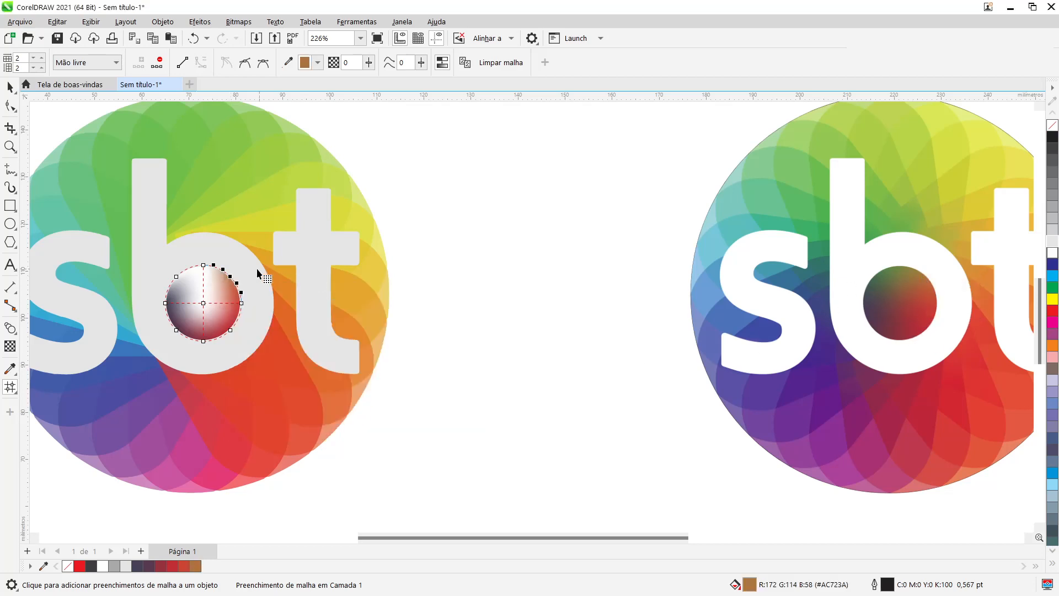
Step: Color the mesh circle's top edge node olive green #788744, sampled from the top of the bitmap's b opening
left_click(205, 267)
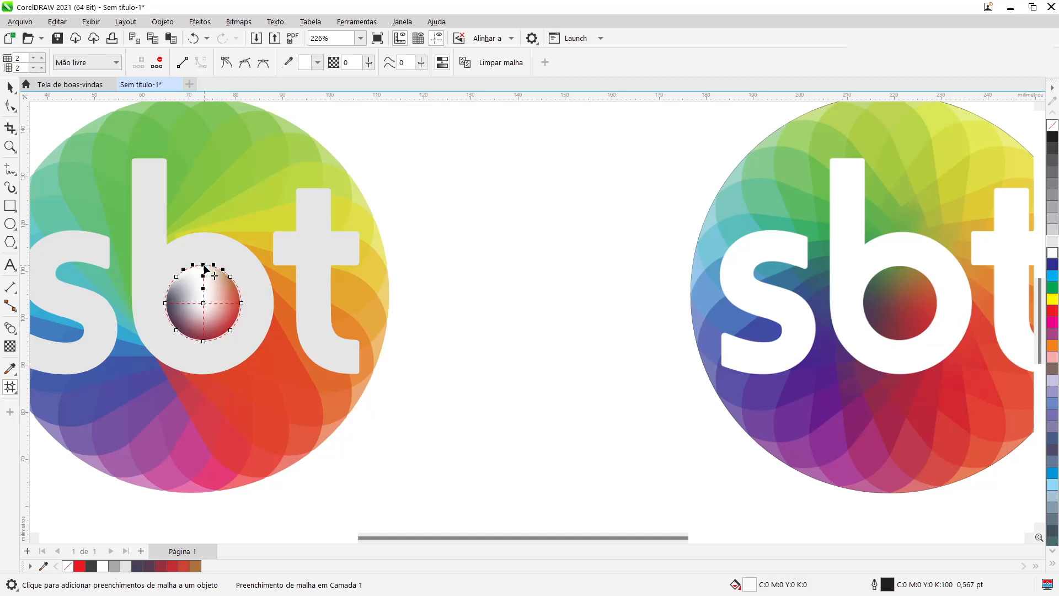
right_click(205, 268)
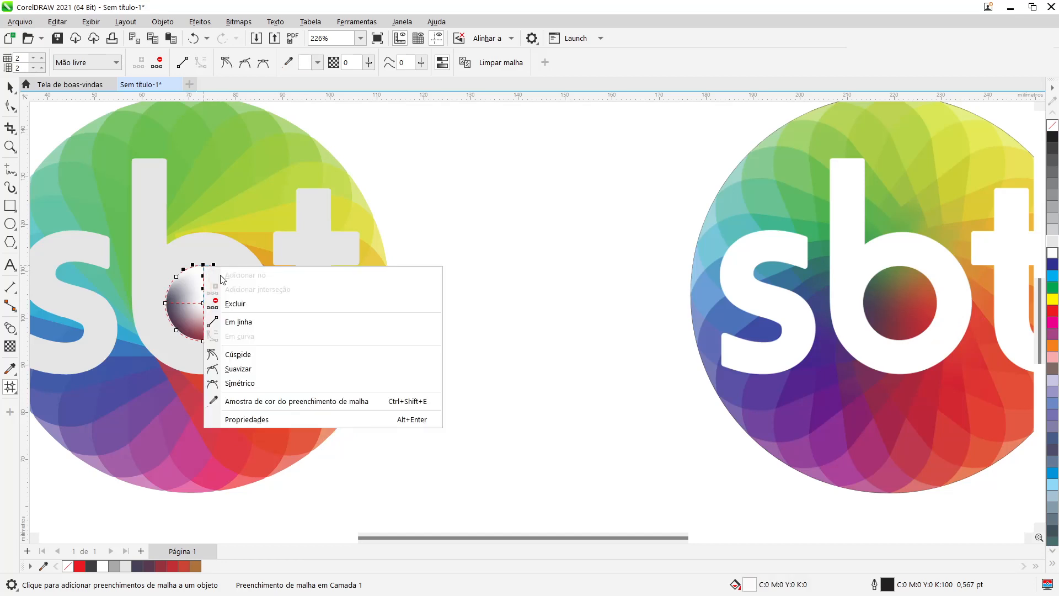
left_click(289, 399)
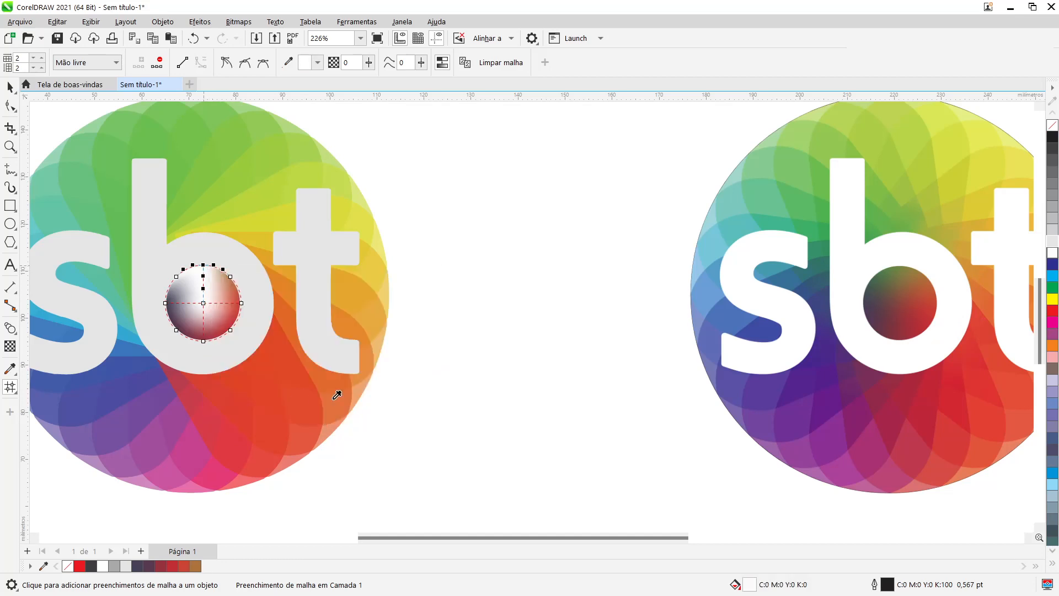
left_click(905, 263)
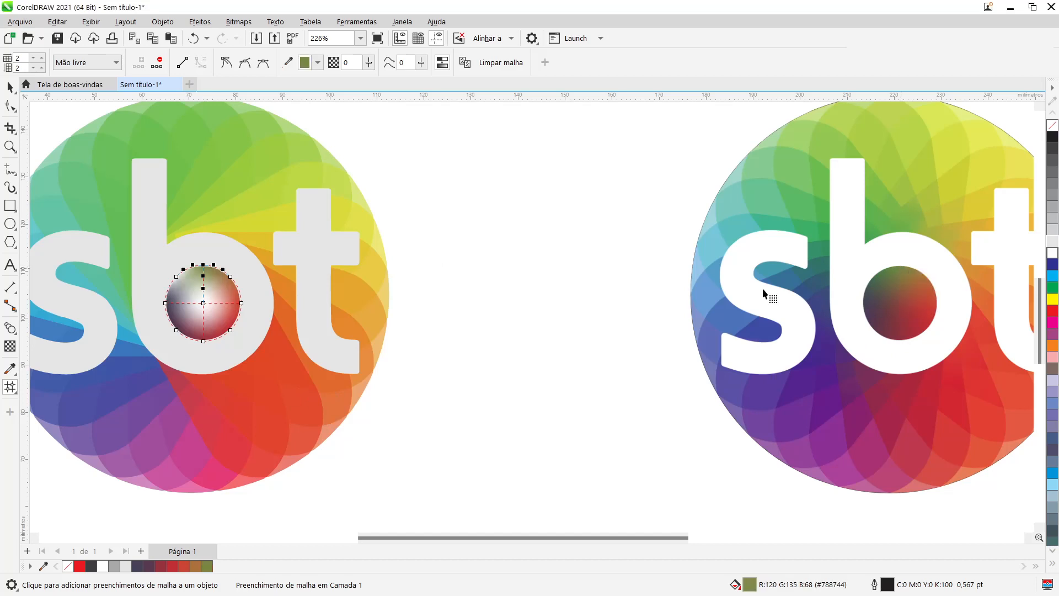
Step: Color the mesh circle's upper-left edge node dark green #456B4B, sampled from the matching spot in the bitmap's b opening
left_click(176, 277)
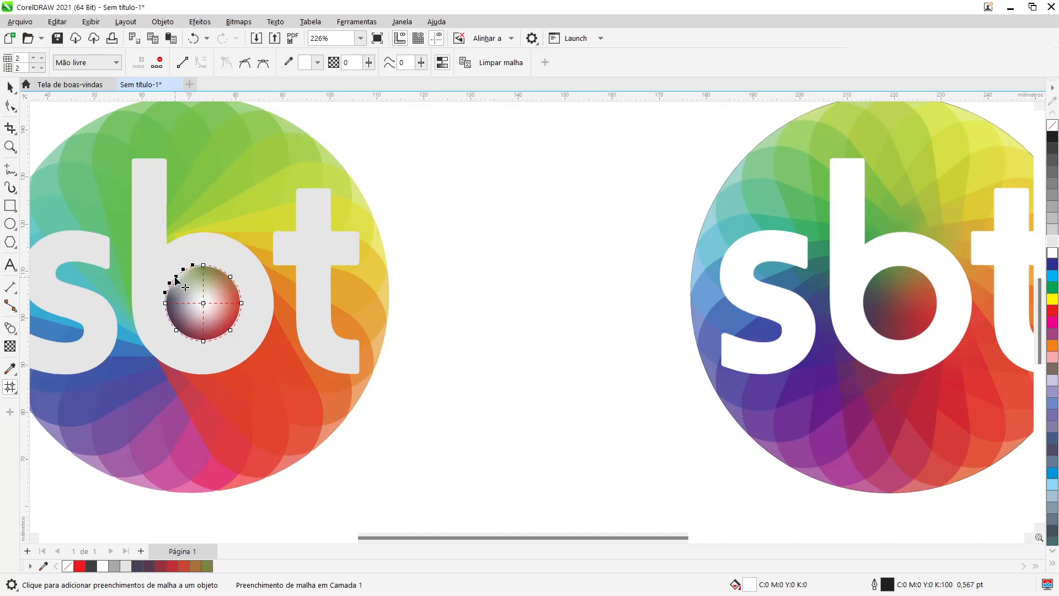
right_click(176, 278)
left_click(250, 413)
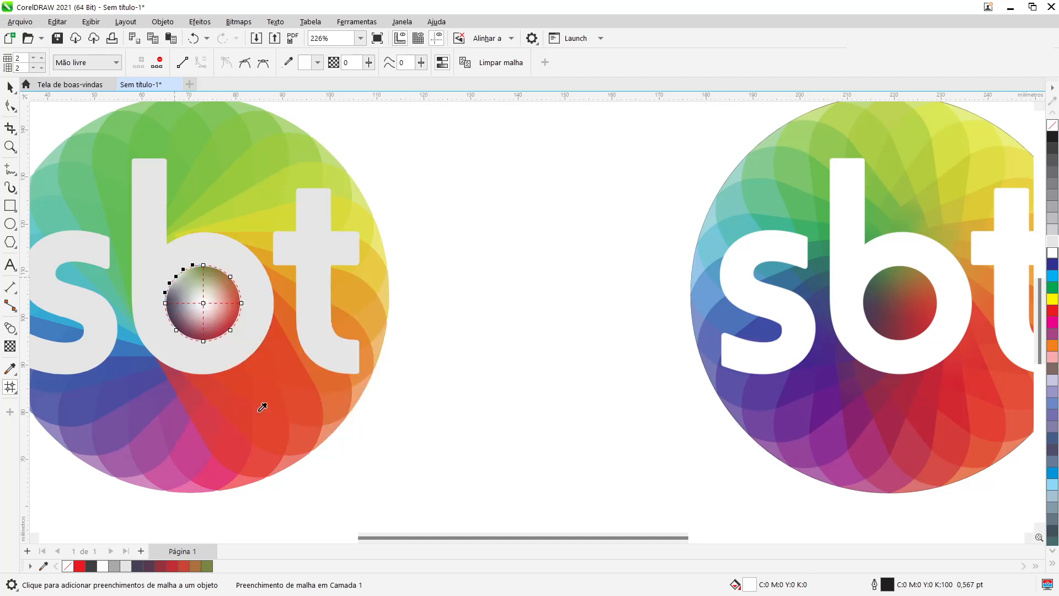
left_click(876, 277)
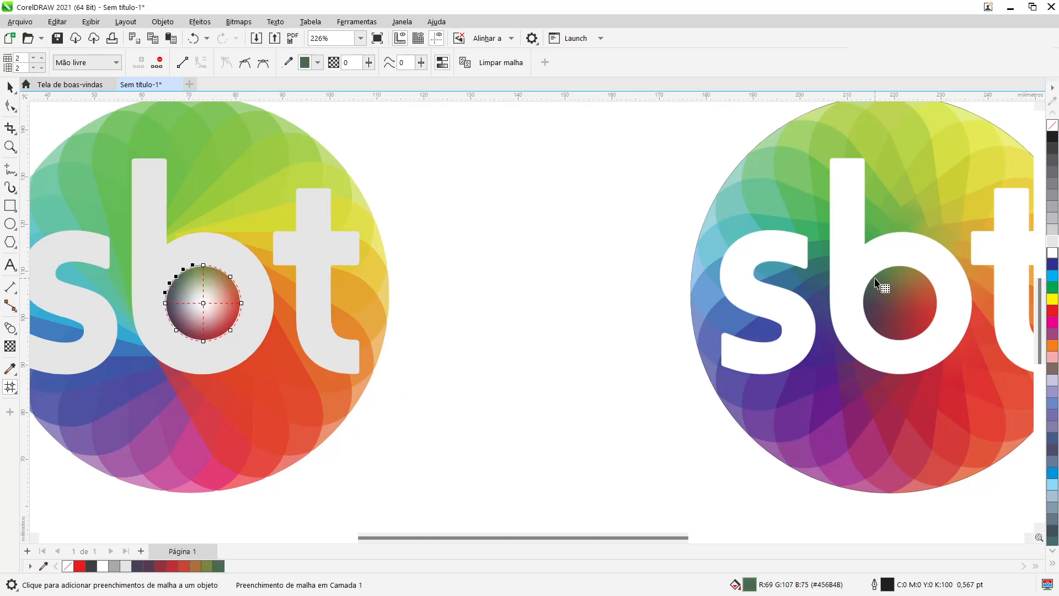
Step: Color the mesh circle's center node #8F433C, sampled from the middle of the bitmap's b opening, and finish the mesh editing
left_click(203, 304)
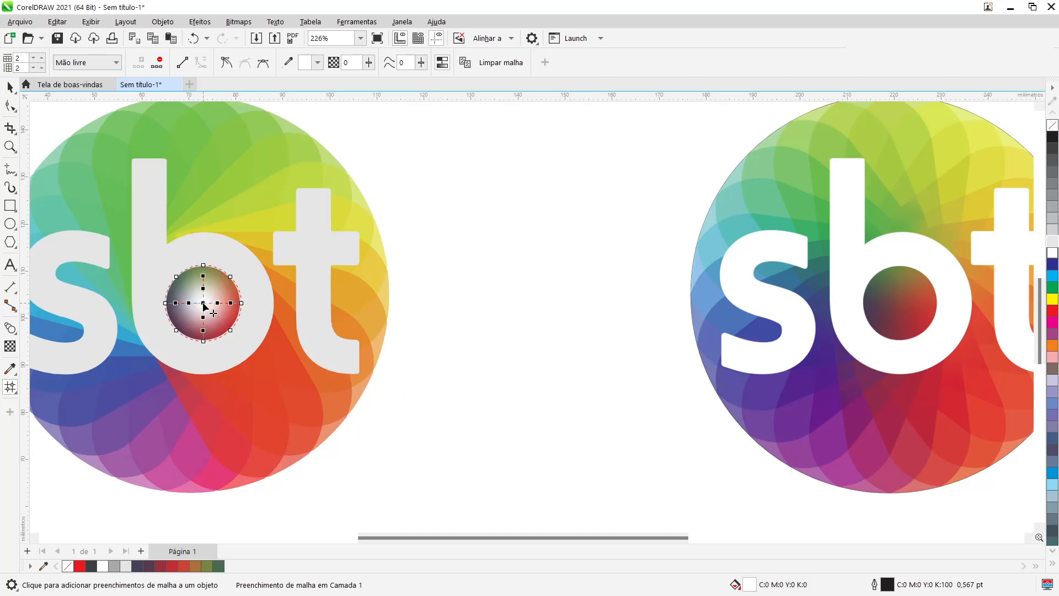
right_click(203, 305)
left_click(309, 439)
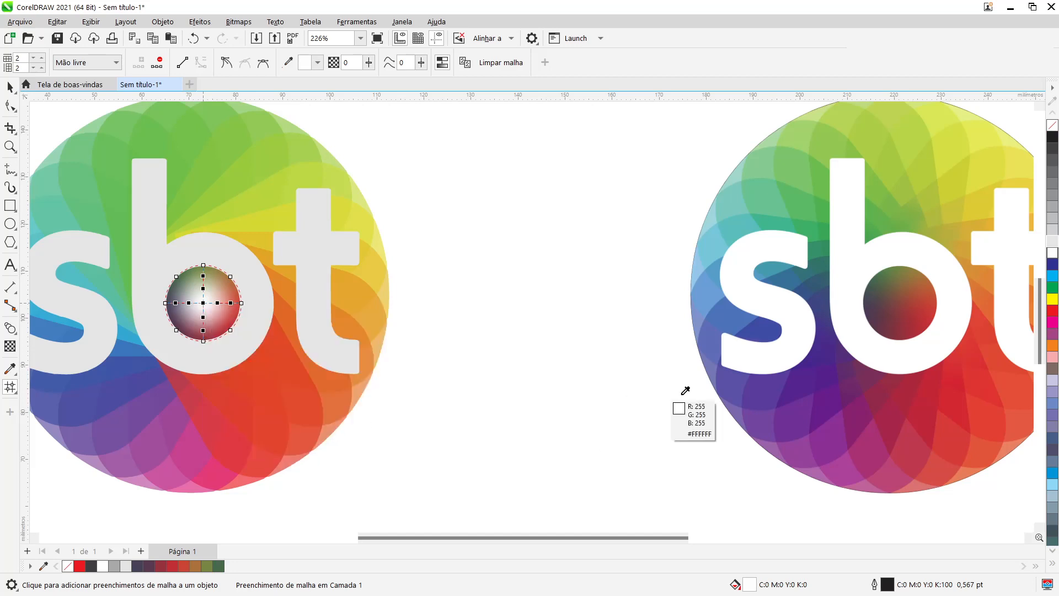
left_click(902, 302)
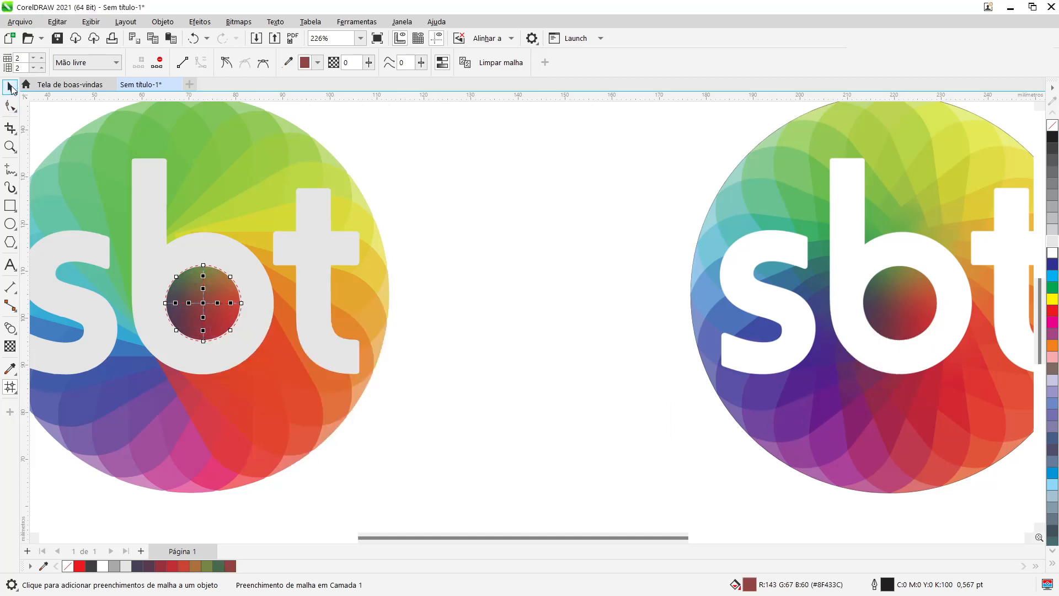
left_click(10, 87)
left_click(540, 290)
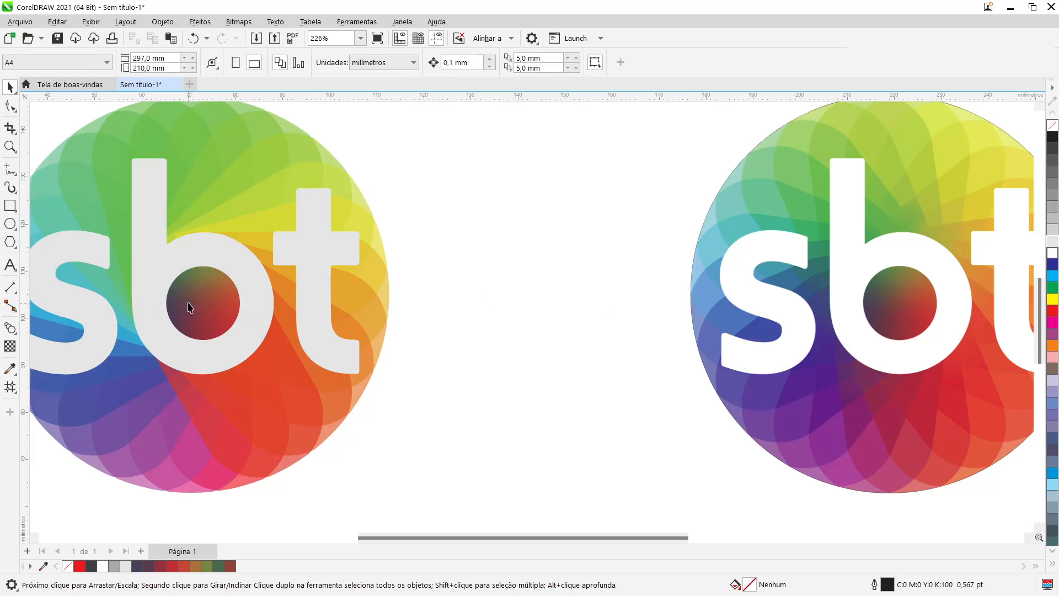
Step: Fill the gray sbt lettering with white and deselect it
left_click(239, 259)
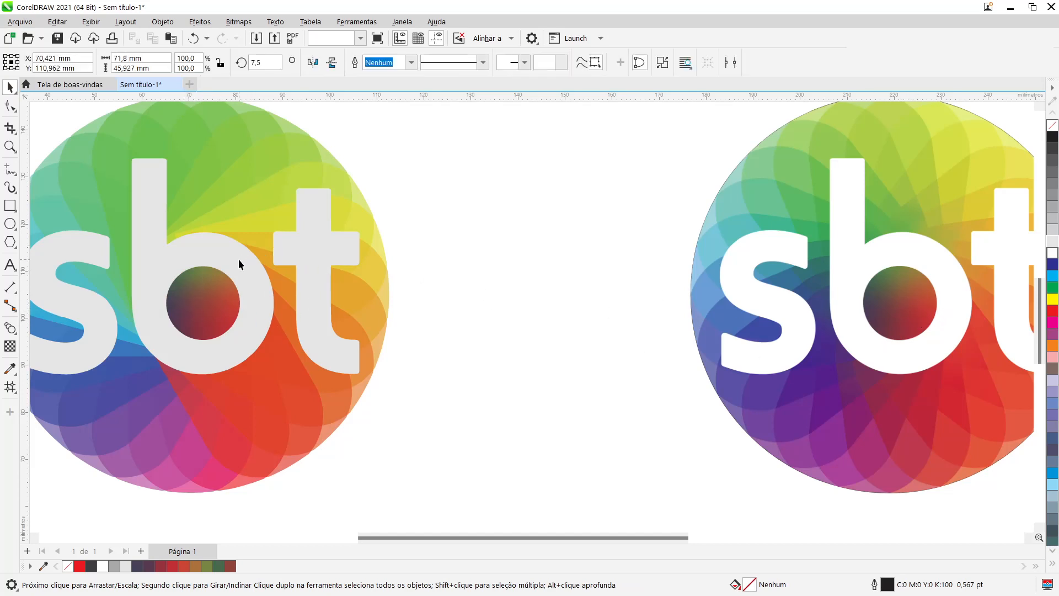
left_click(1051, 255)
left_click(524, 401)
scroll(587, 385, "down", 1)
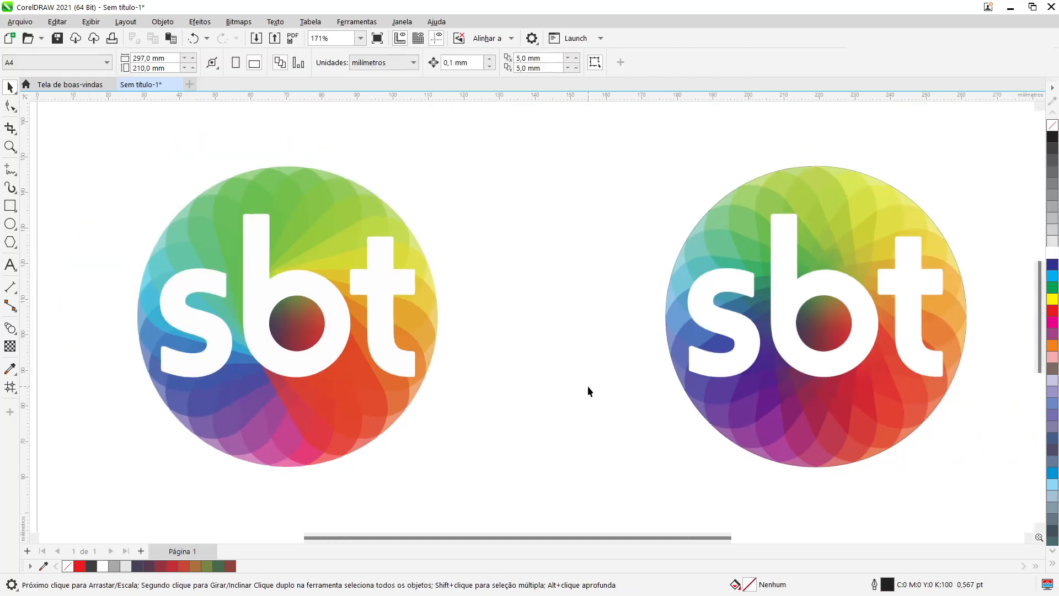
left_click(313, 223)
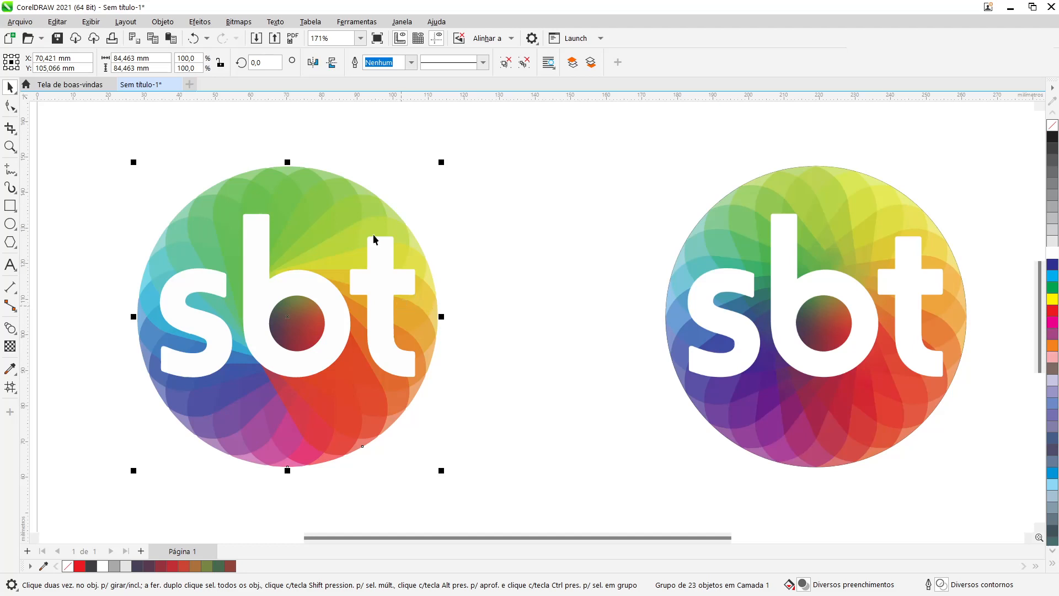
left_click(10, 346)
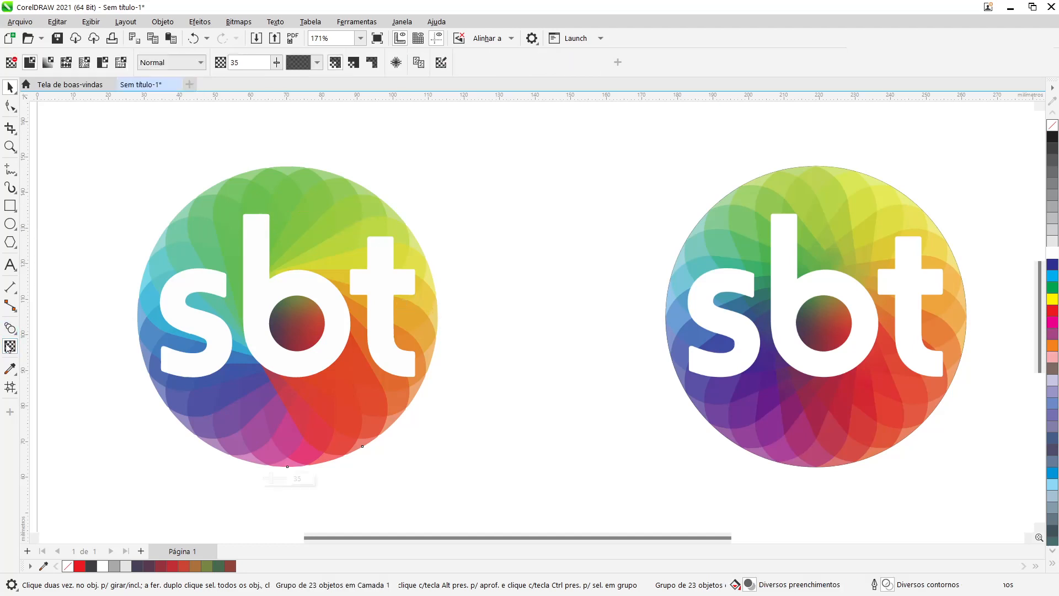
left_click(10, 87)
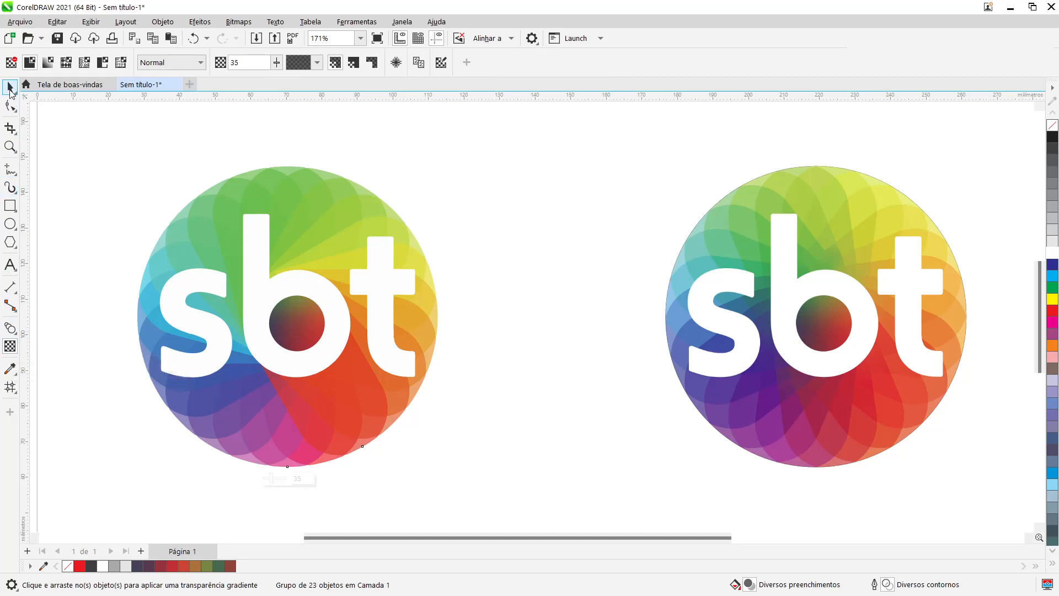
Step: Group the separate red petal at the lower right of the recreated logo with the rest of the petal circle
left_click(356, 444, "ctrl")
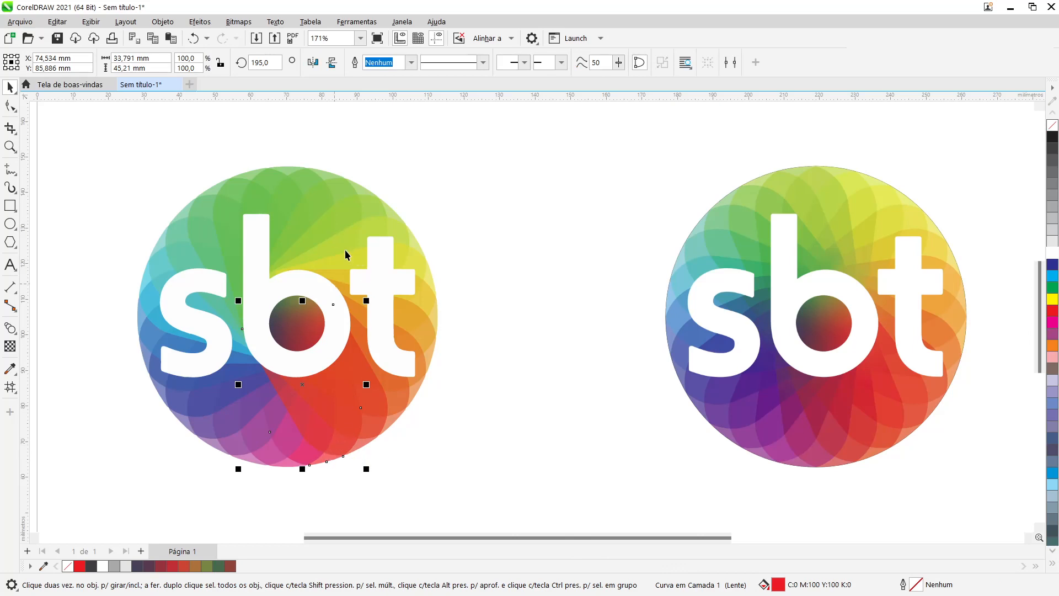
left_click(323, 194, "shift")
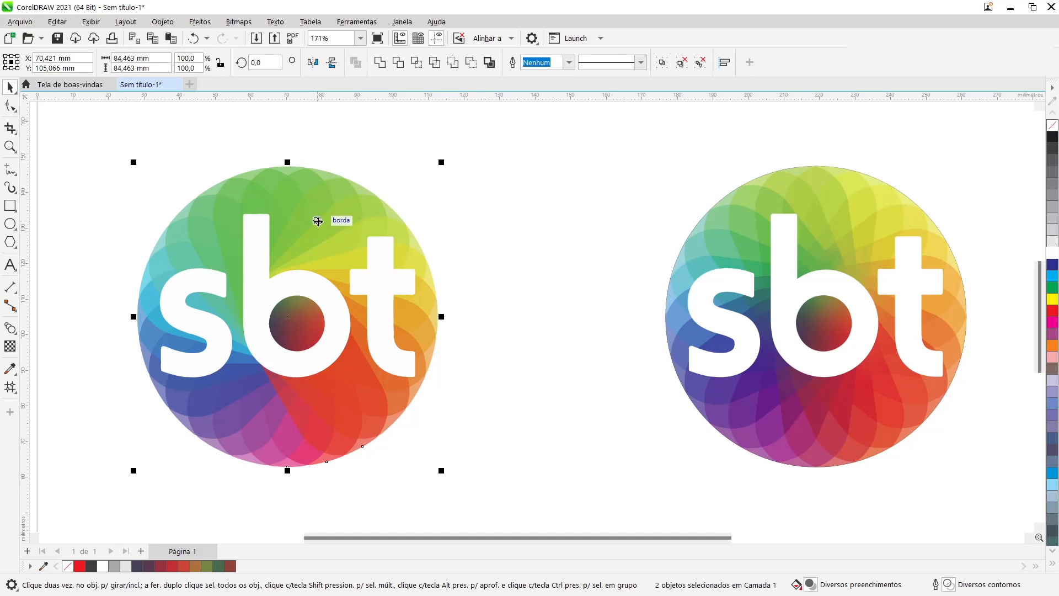
key("ctrl+g")
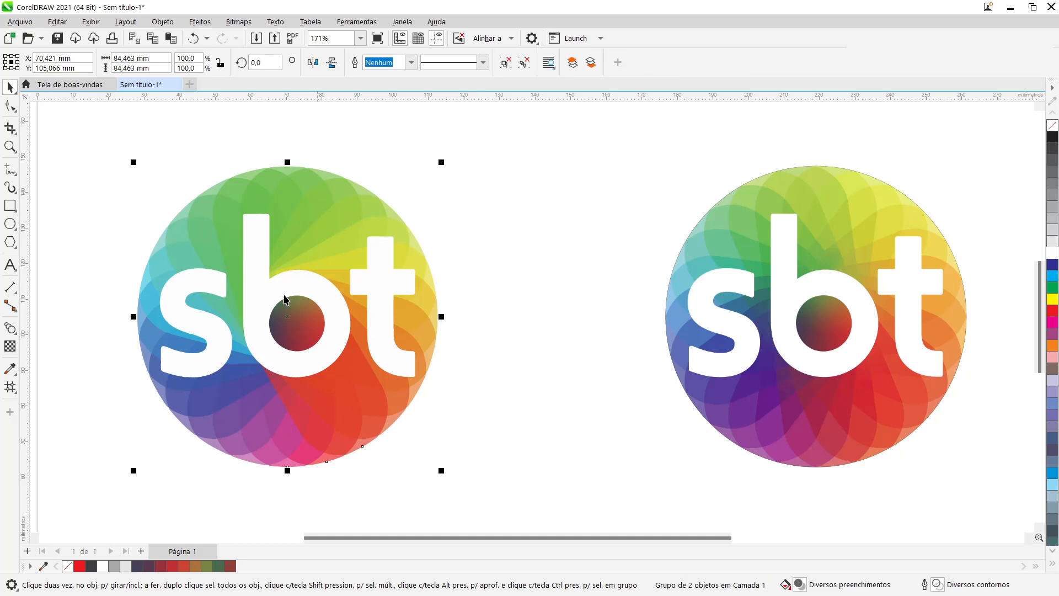
Step: Set the transparency merge mode of the grouped petal circle to Multiply (Multiplicar)
left_click(10, 345)
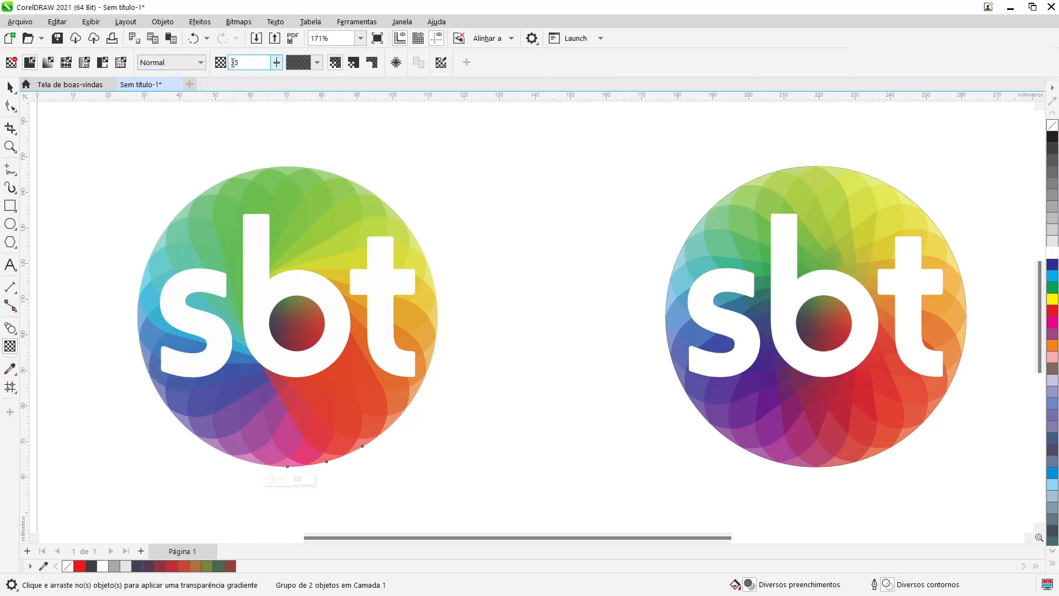
left_click(188, 62)
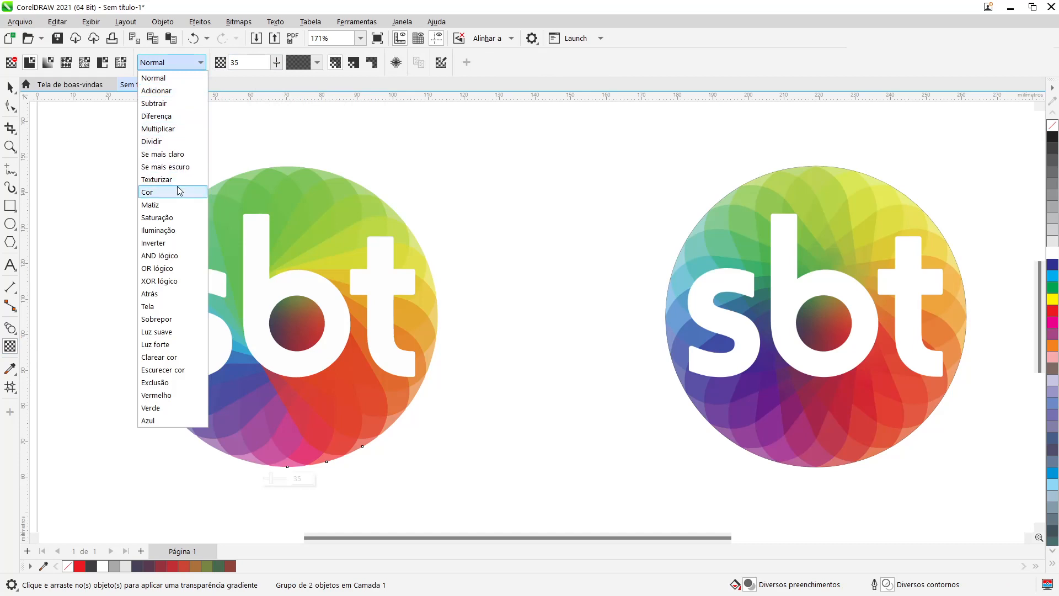
left_click(182, 135)
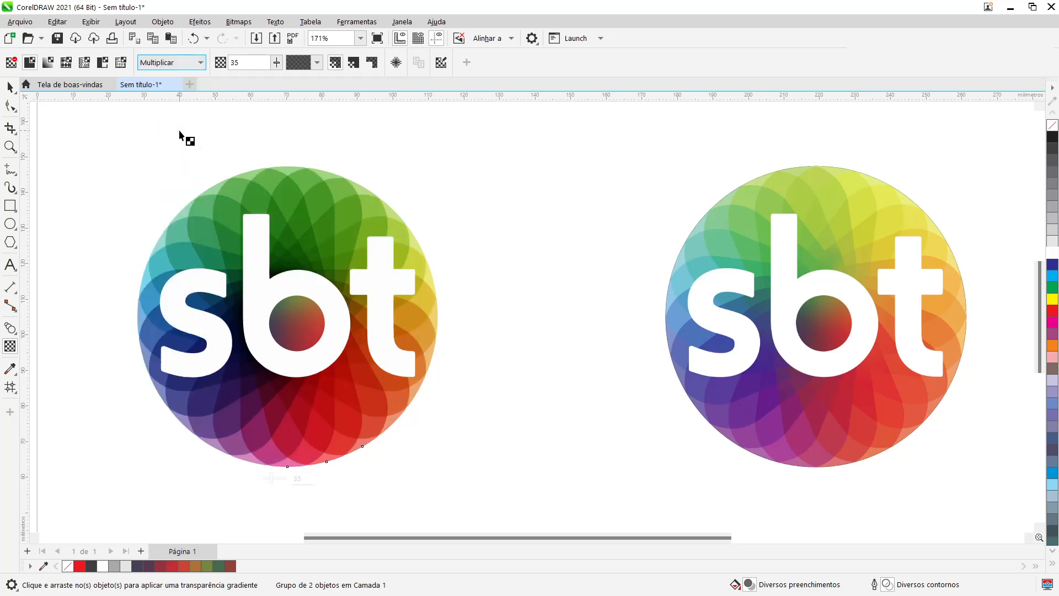
Step: Try a uniform transparency of 60 on the grouped petal circle
left_click(246, 63)
key("Return")
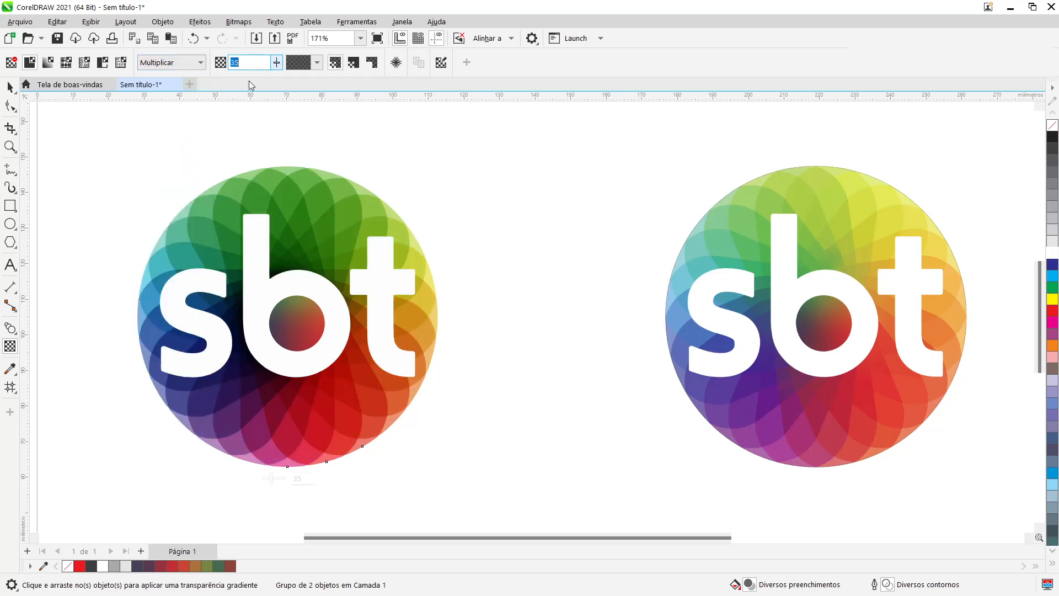
type("60")
key("Return")
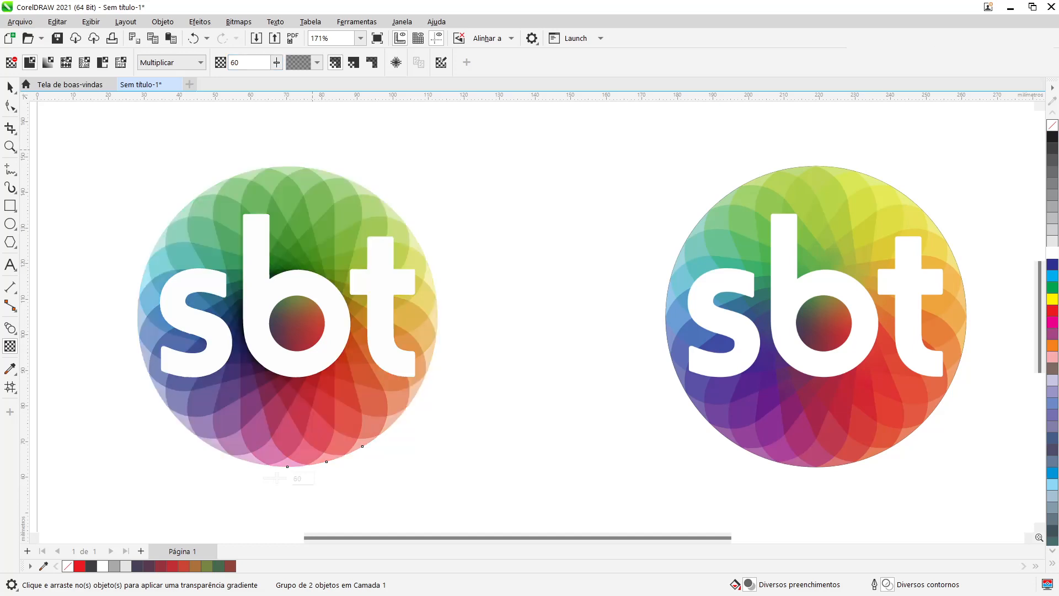
Step: Set the transparency of the grouped petal circle to 50 and deselect it
double_click(239, 62)
type("50")
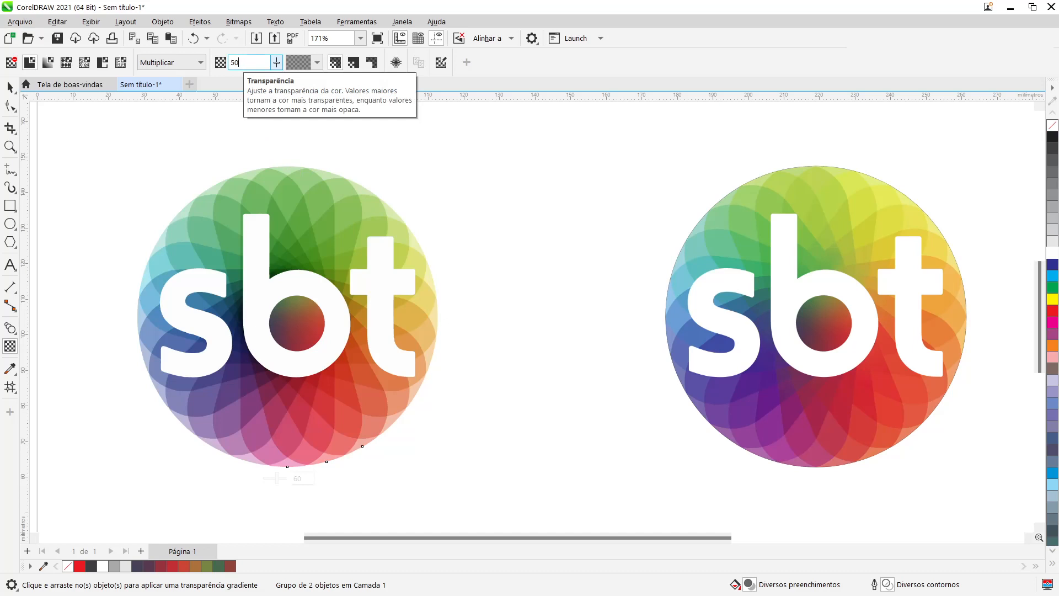
key("Return")
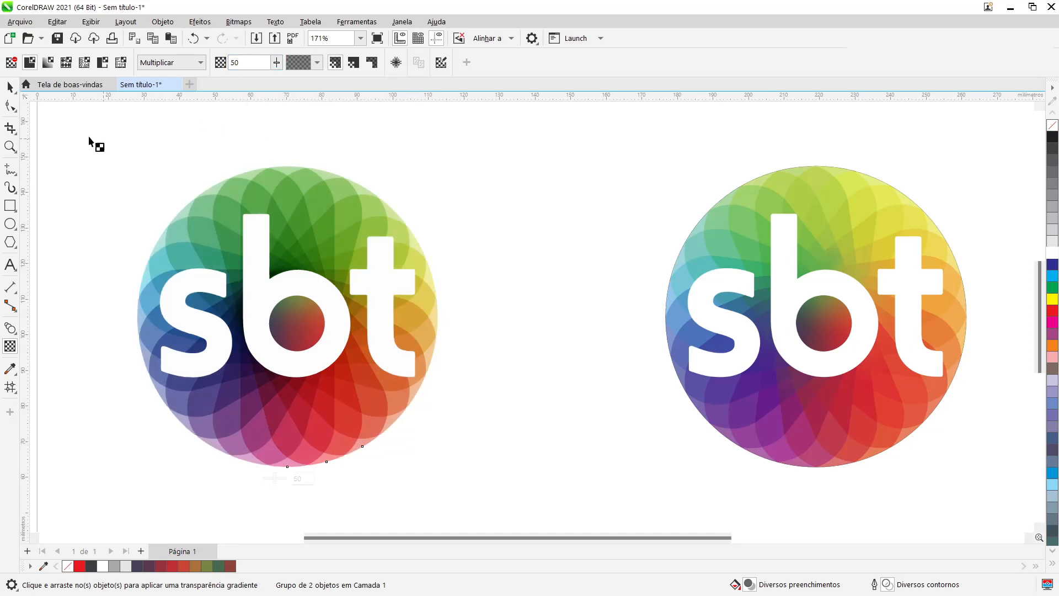
left_click(10, 86)
left_click(563, 215)
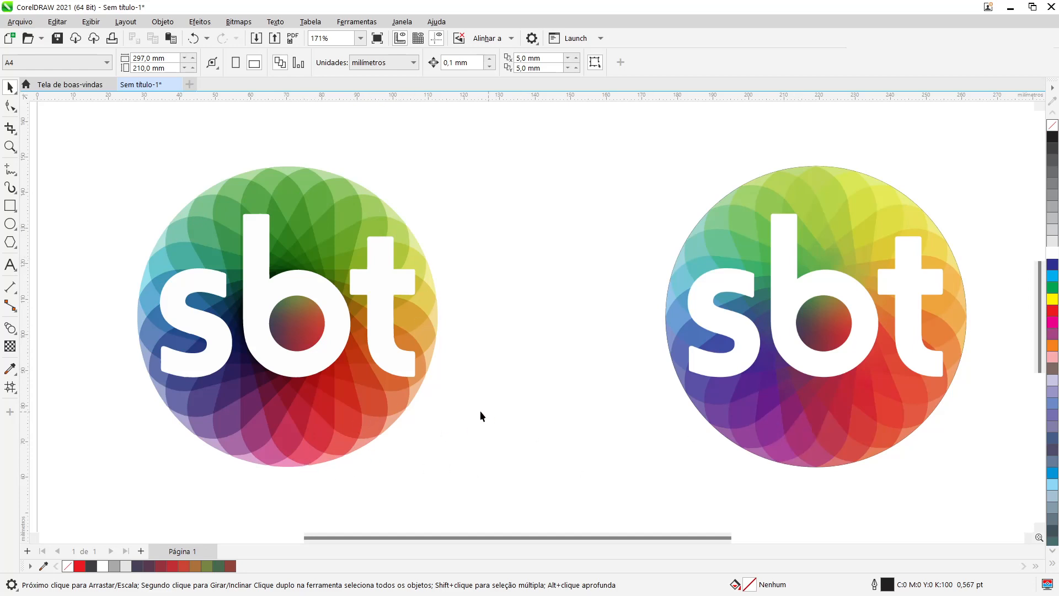
Step: Rotate the grouped petal circle of the recreated logo by -7,5 degrees and deselect it
left_click(361, 408)
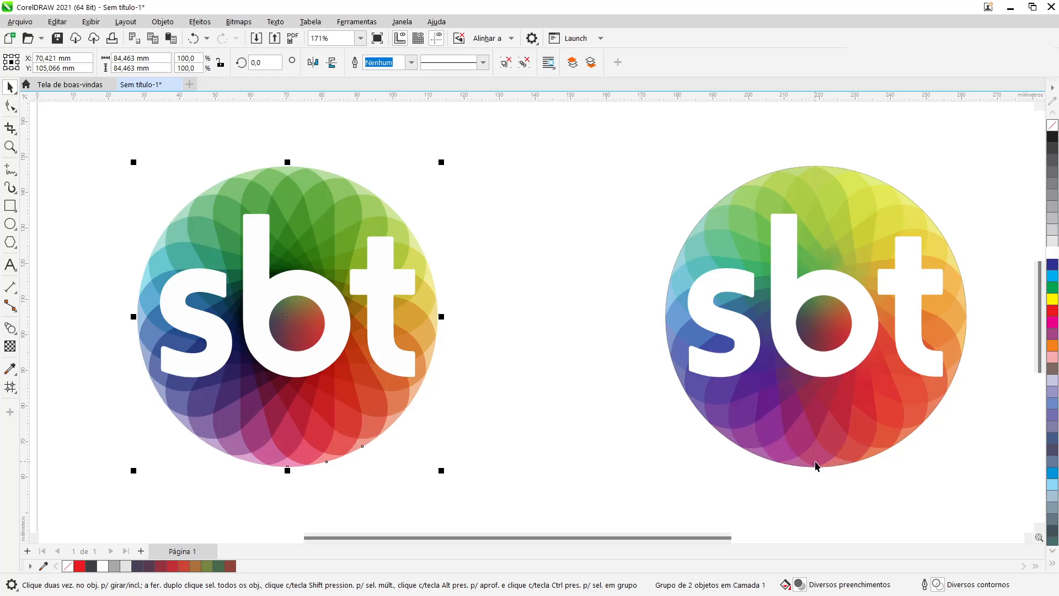
left_click(272, 64)
type("-7")
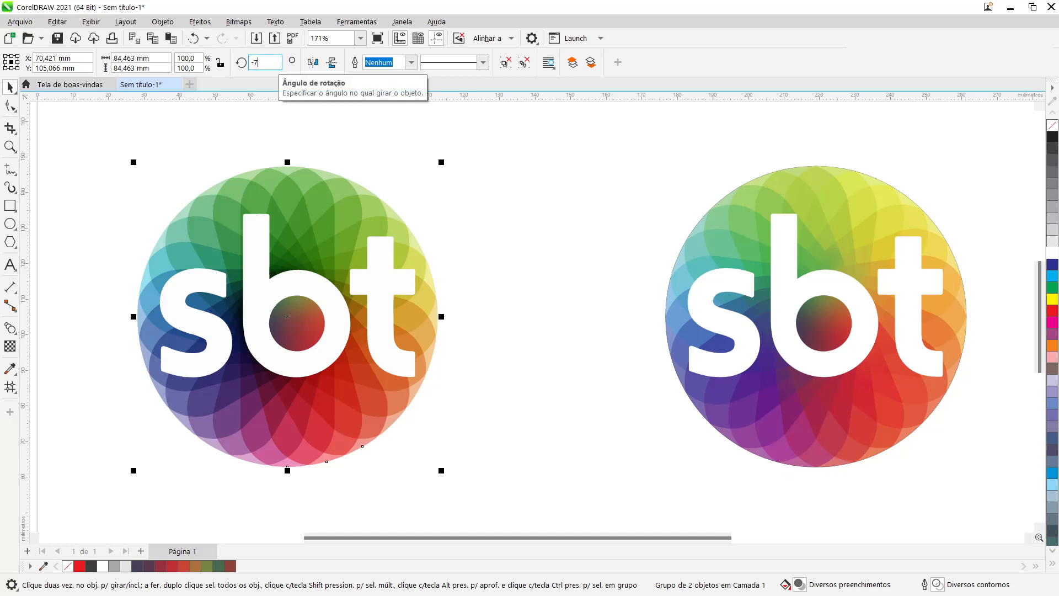
type(",5")
key("Return")
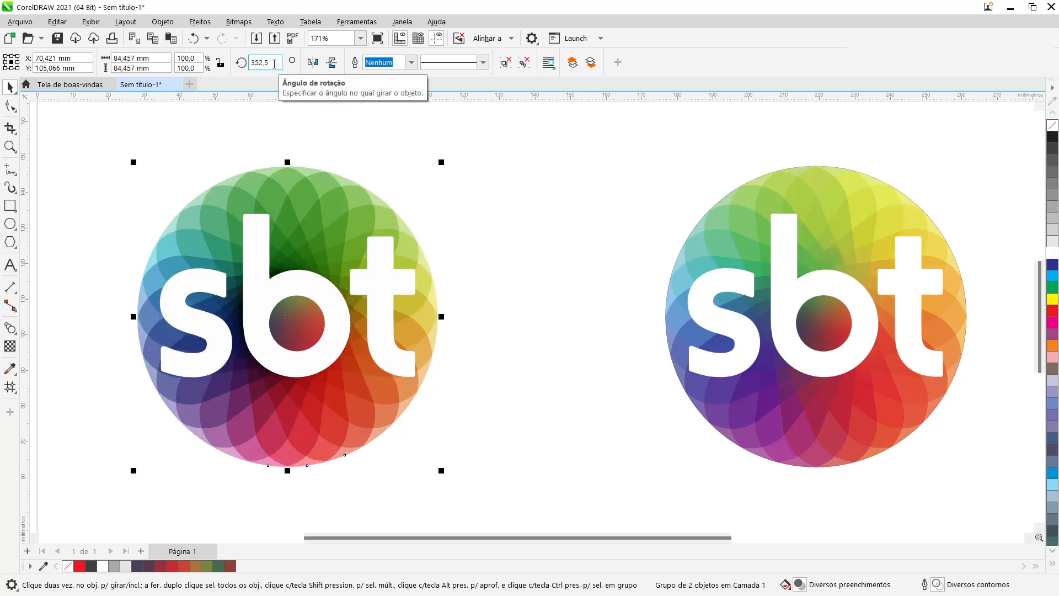
left_click(517, 186)
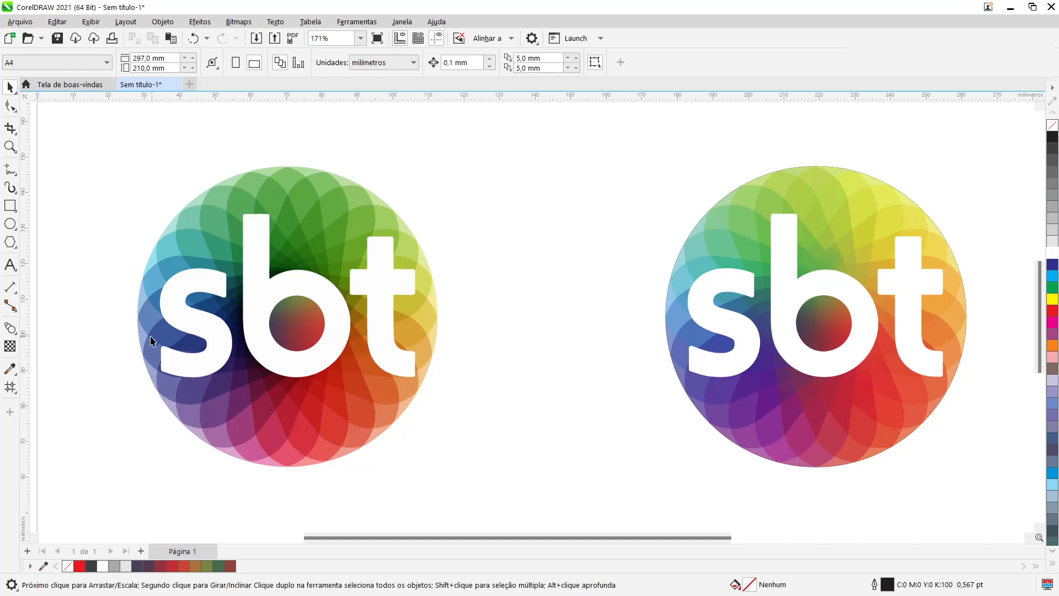
Step: Group the recreated logo's petal circle, white sbt lettering and mesh-filled circle into one object, and deselect it
scroll(124, 333, "up", 2)
scroll(126, 331, "down", 2)
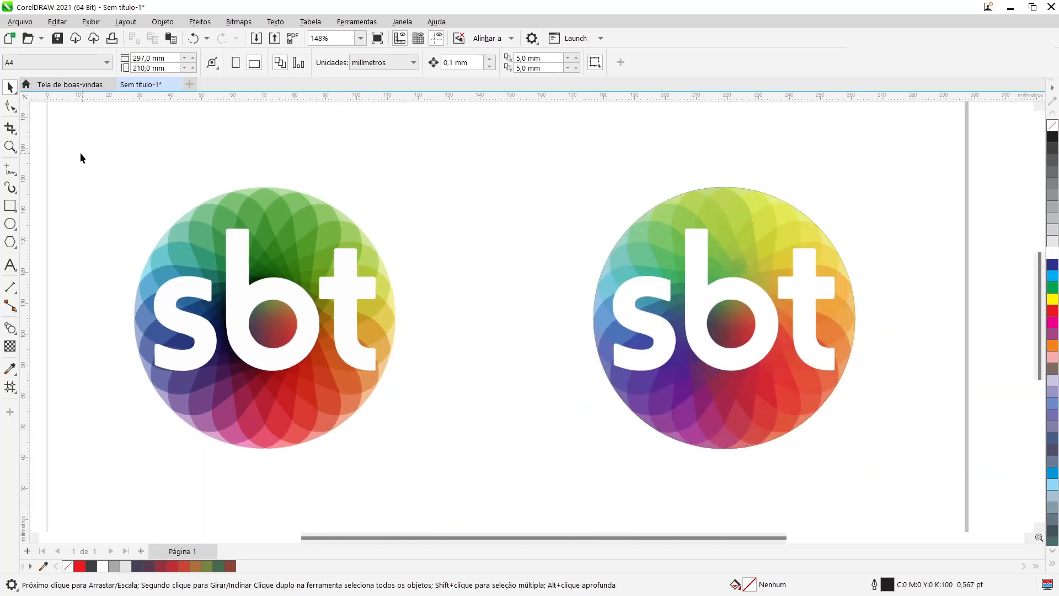
left_click_drag(78, 151, 475, 484)
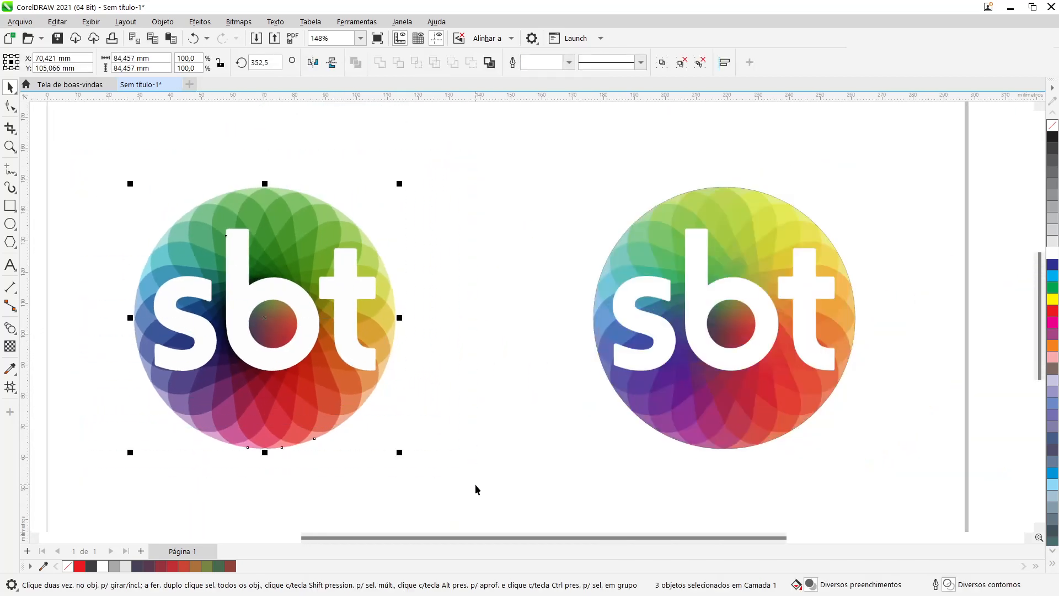
key("ctrl+g")
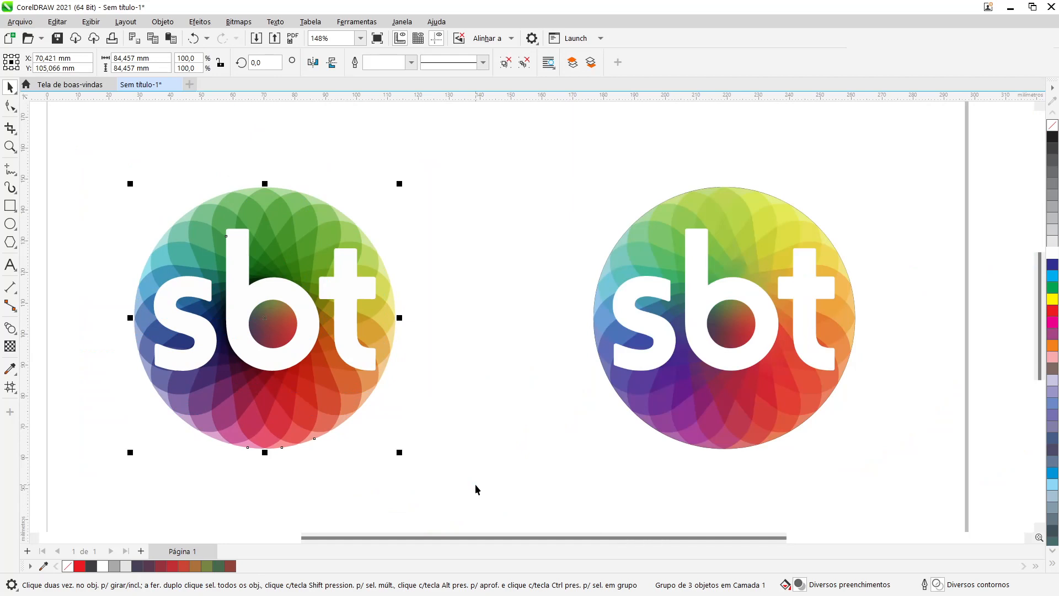
key("shift+F4")
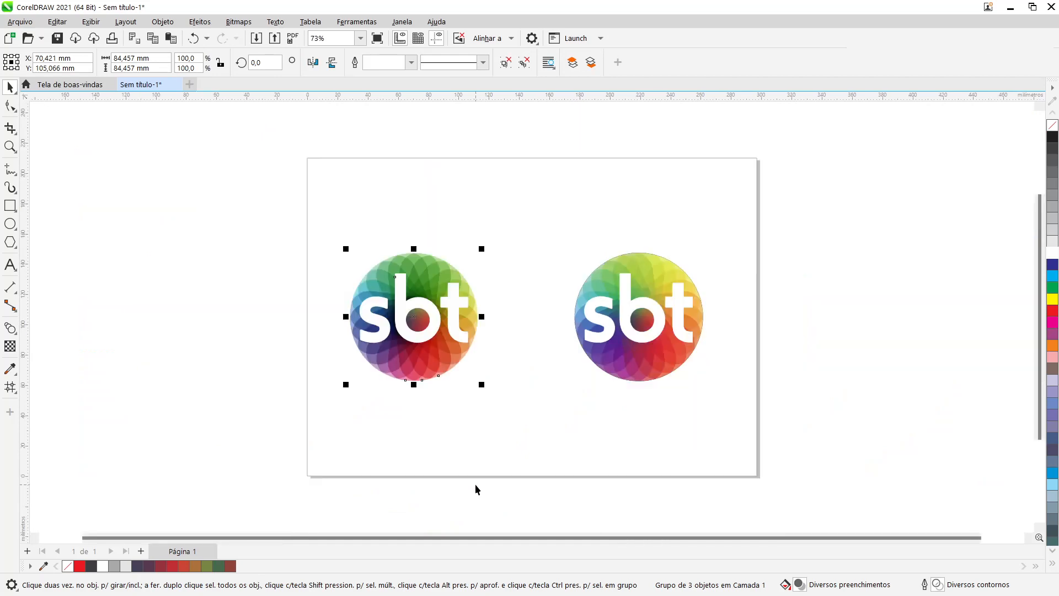
key("F4")
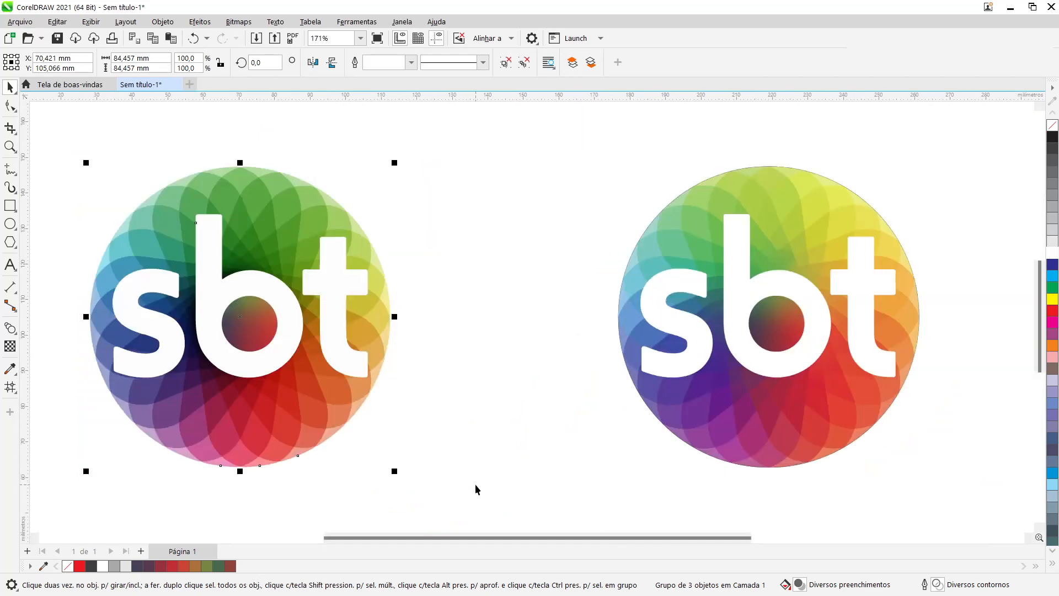
key("shift+F2")
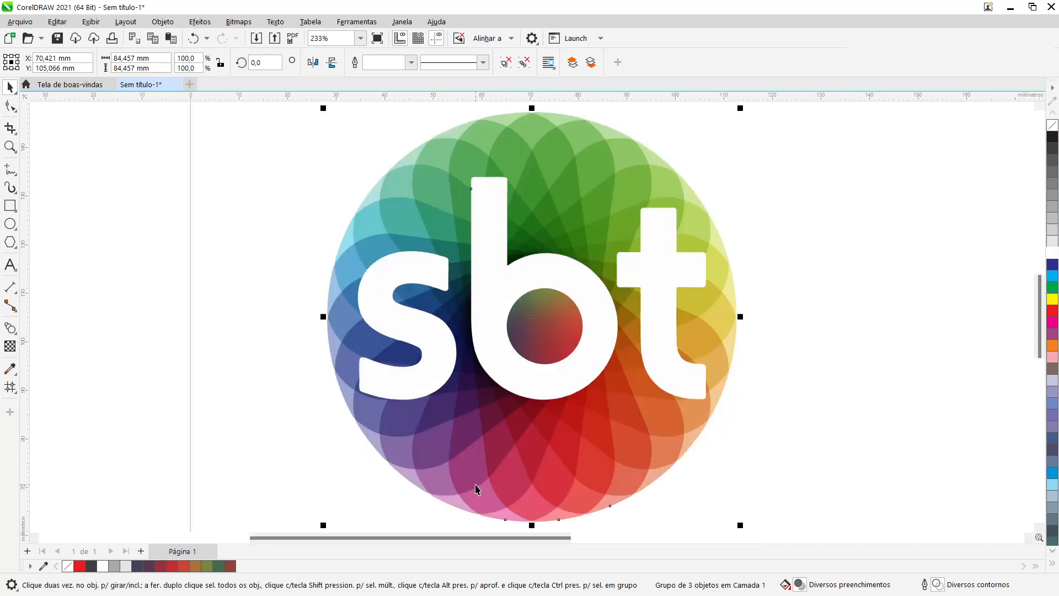
left_click(910, 247)
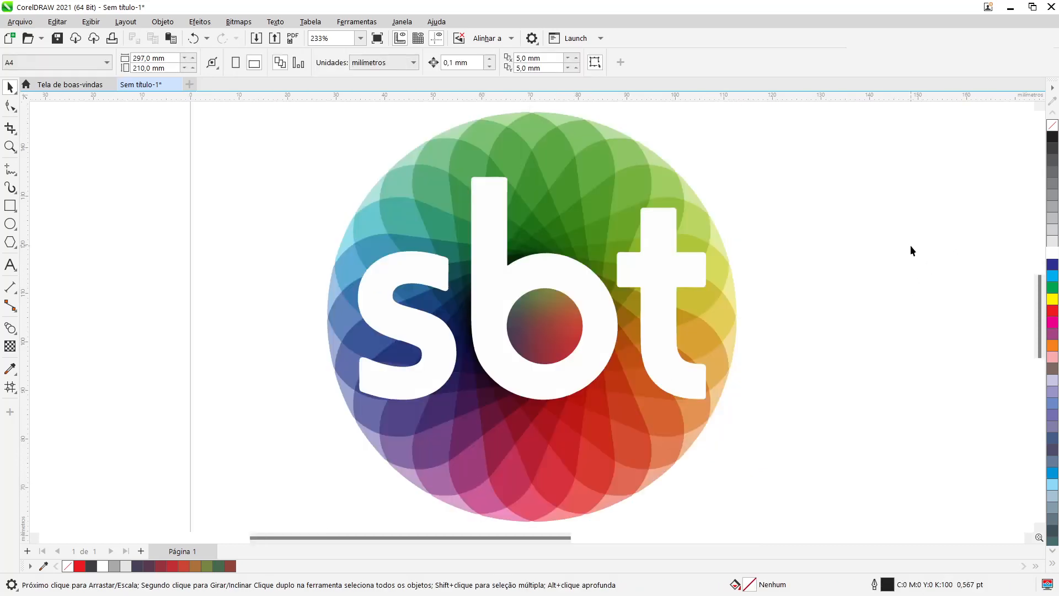